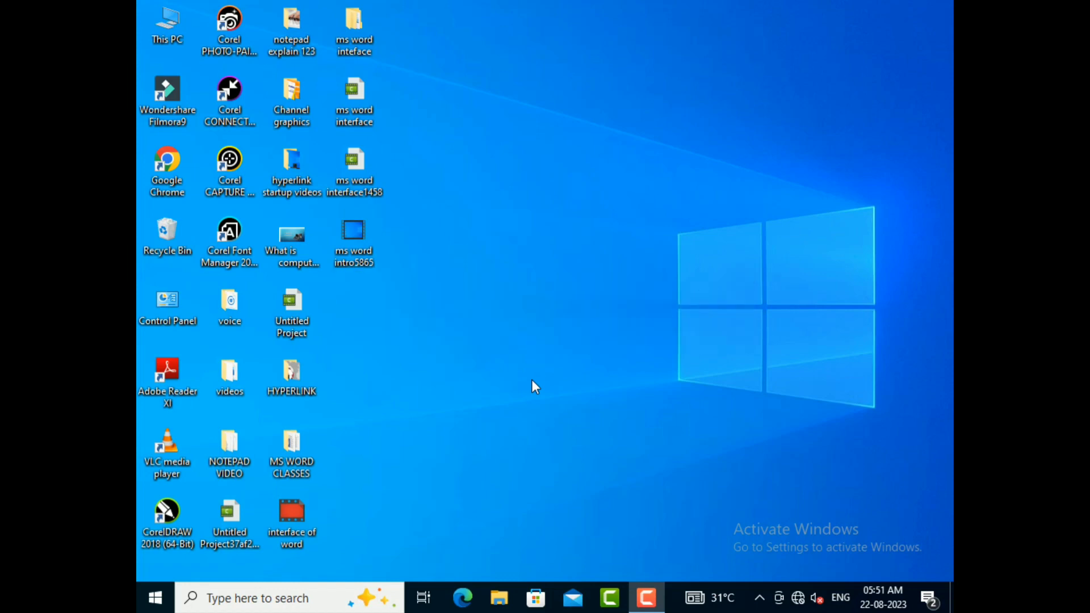
Step: Launch Word by running winword and dismiss the Office Activation Wizard
{"action": "key", "text": "super+r"}
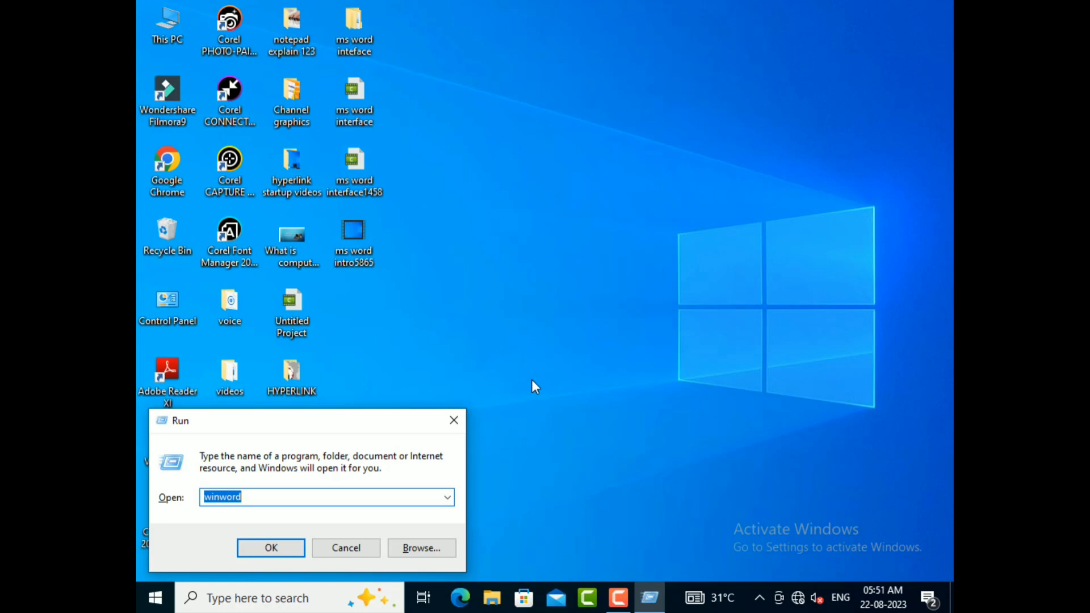
{"action": "key", "text": "Return"}
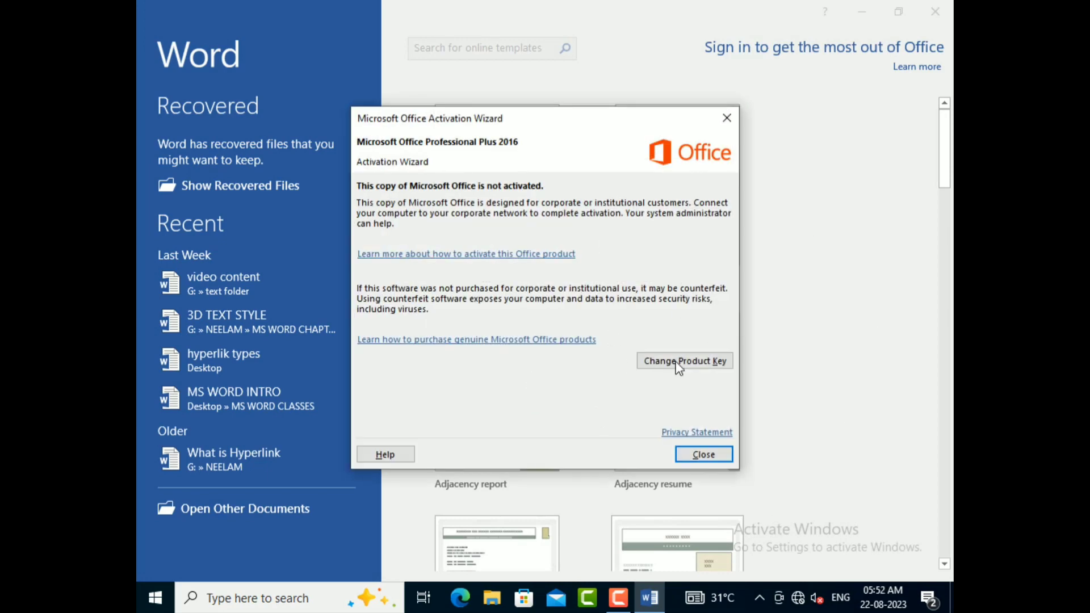
{"action": "left_click", "coordinate": [706, 458]}
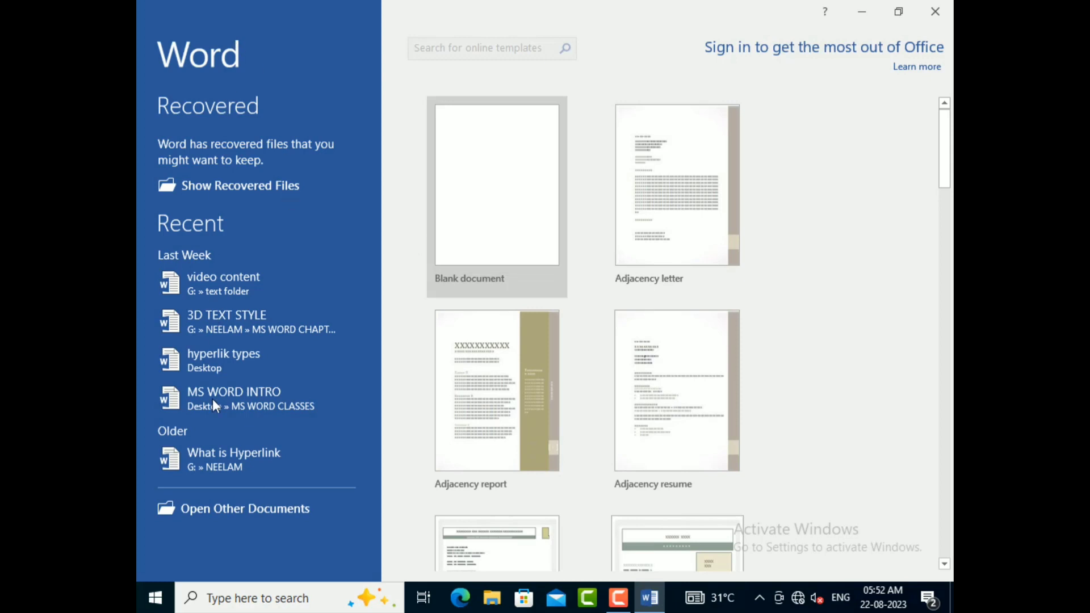
Step: Create a blank document and close its Document Recovery pane
{"action": "scroll", "coordinate": [301, 285], "scroll_direction": "down", "scroll_amount": 3}
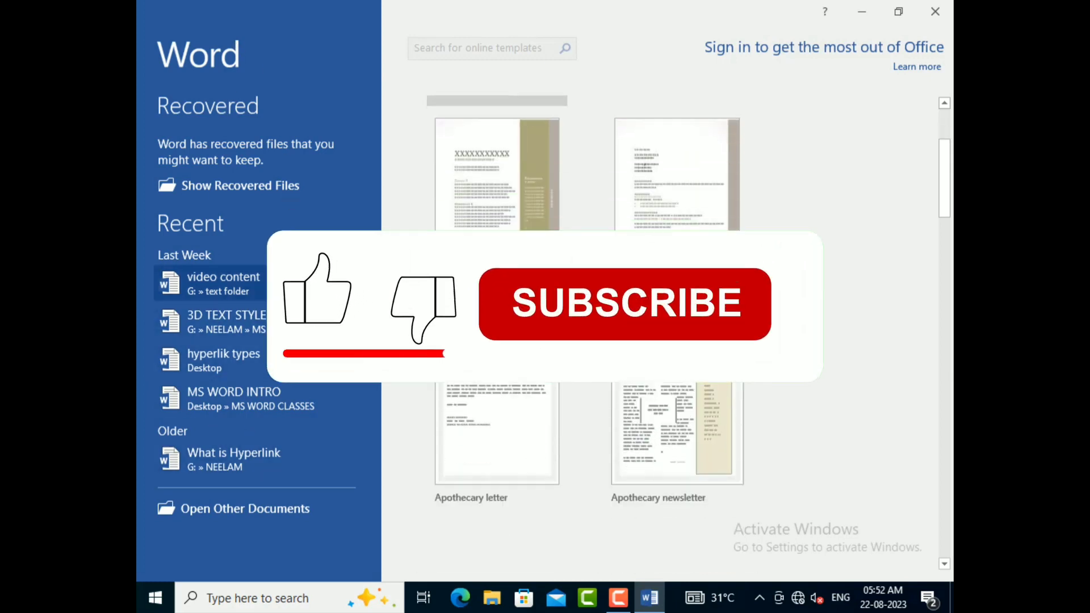
{"action": "scroll", "coordinate": [301, 285], "scroll_direction": "up", "scroll_amount": 3}
{"action": "scroll", "coordinate": [725, 466], "scroll_direction": "down", "scroll_amount": 3}
{"action": "scroll", "coordinate": [725, 469], "scroll_direction": "up", "scroll_amount": 2}
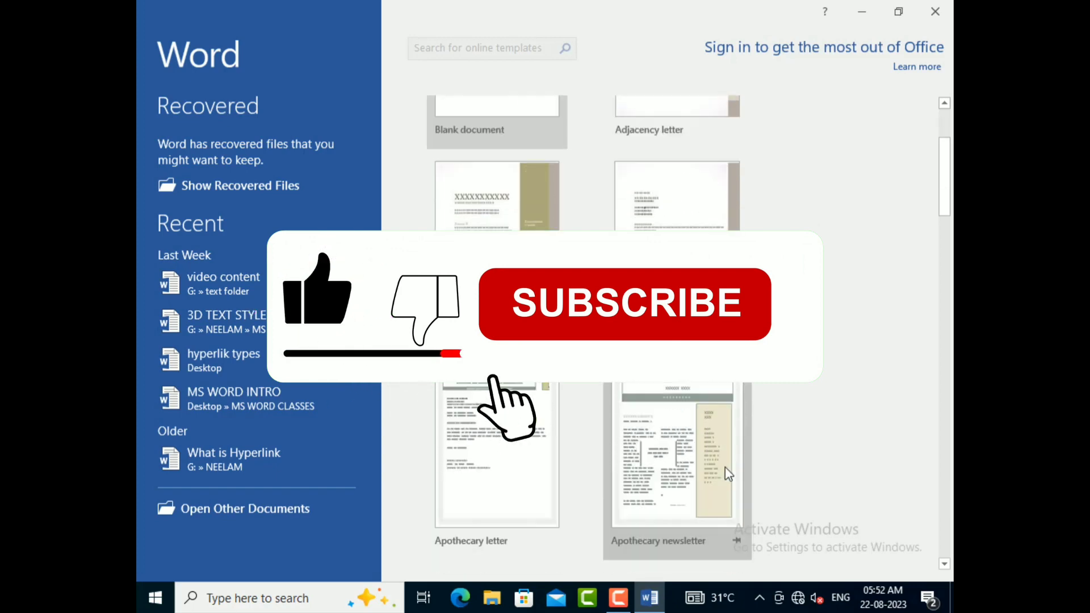
{"action": "scroll", "coordinate": [728, 473], "scroll_direction": "up", "scroll_amount": 2}
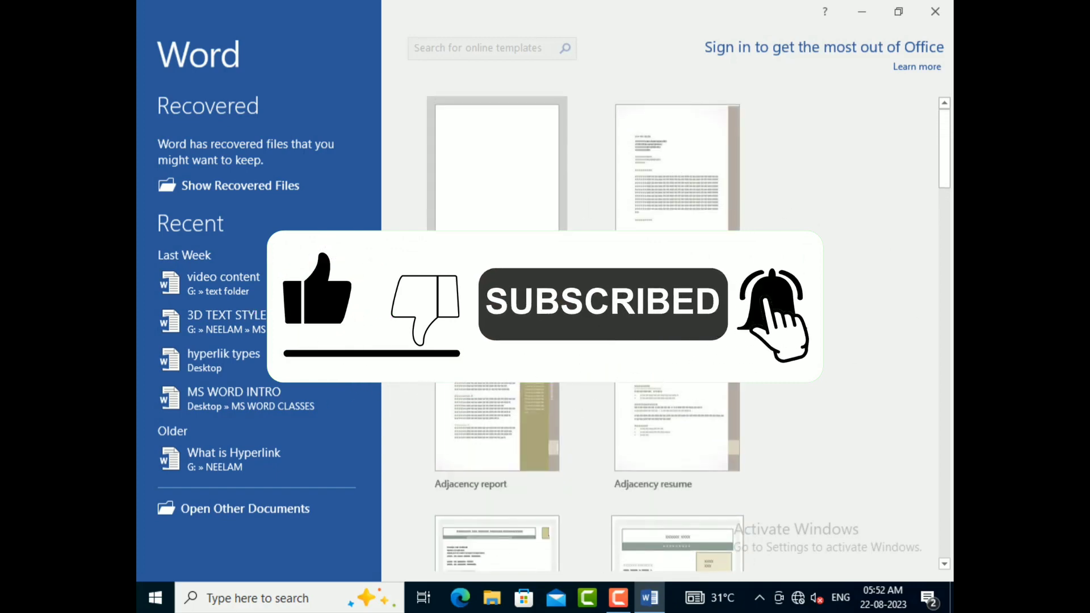
{"action": "left_click", "coordinate": [513, 234]}
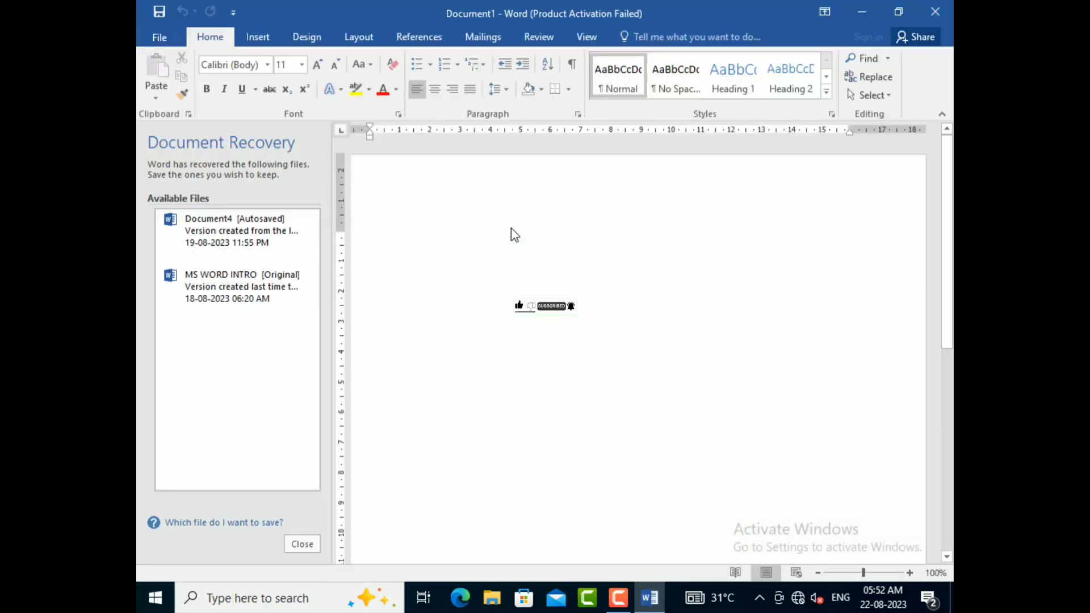
{"action": "left_click", "coordinate": [292, 545]}
{"action": "left_click", "coordinate": [533, 247]}
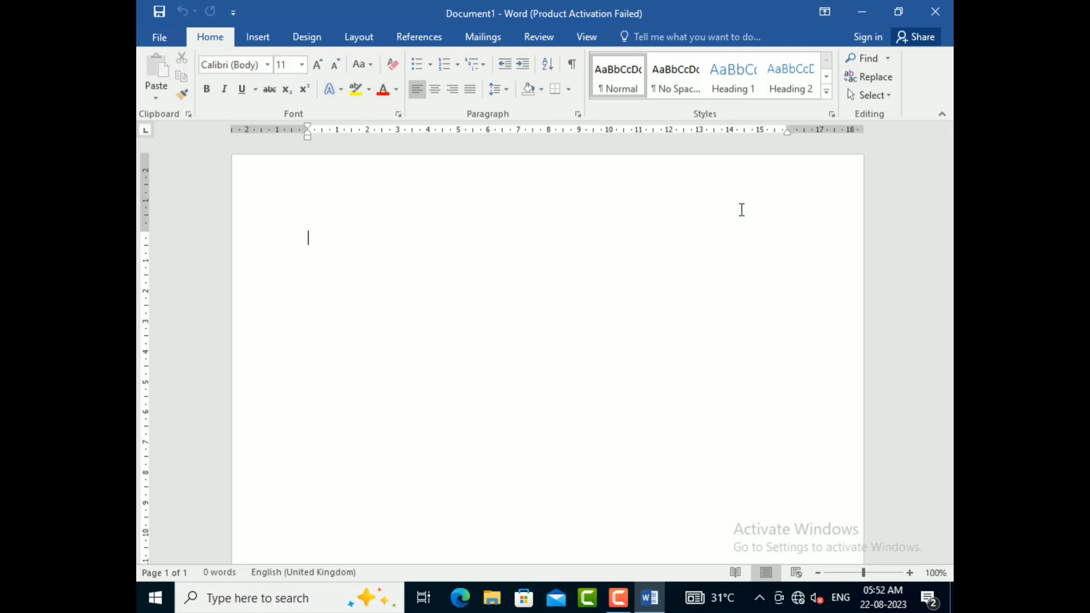
Step: Enter the title "VELCO COMPUTER KNOWLEDGE" on the first line of the document
{"action": "type", "text": "ve"}
{"action": "key", "text": "BackSpace"}
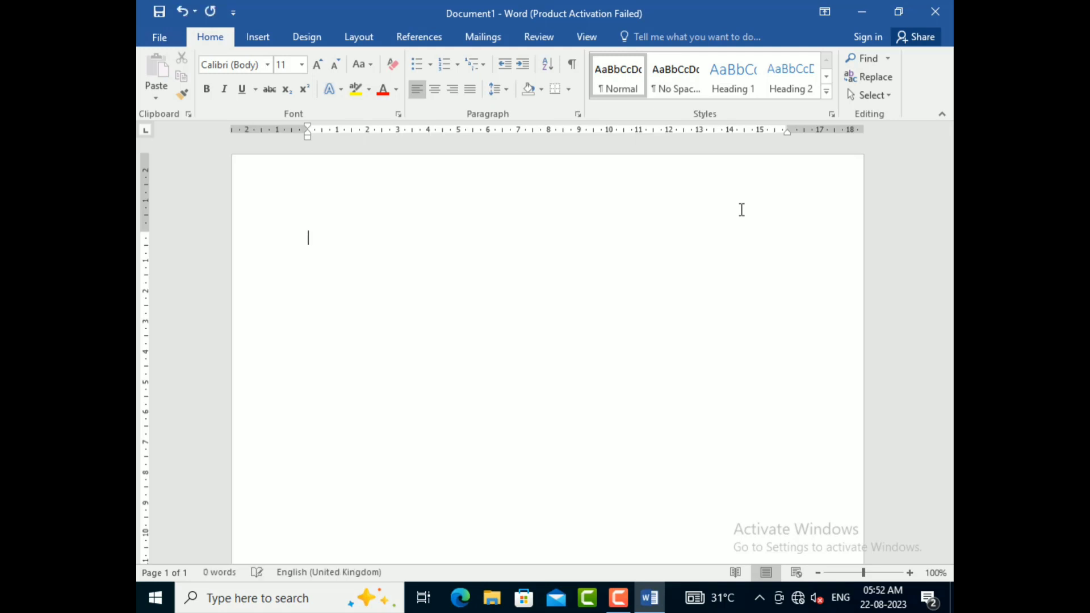
{"action": "type", "text": "VELC"}
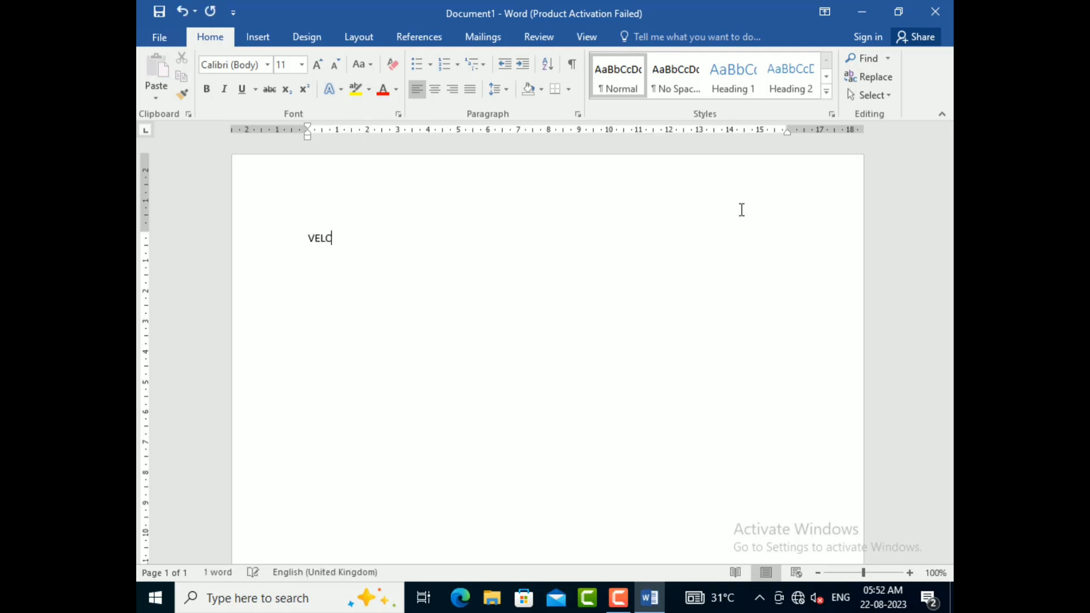
{"action": "type", "text": "O COM"}
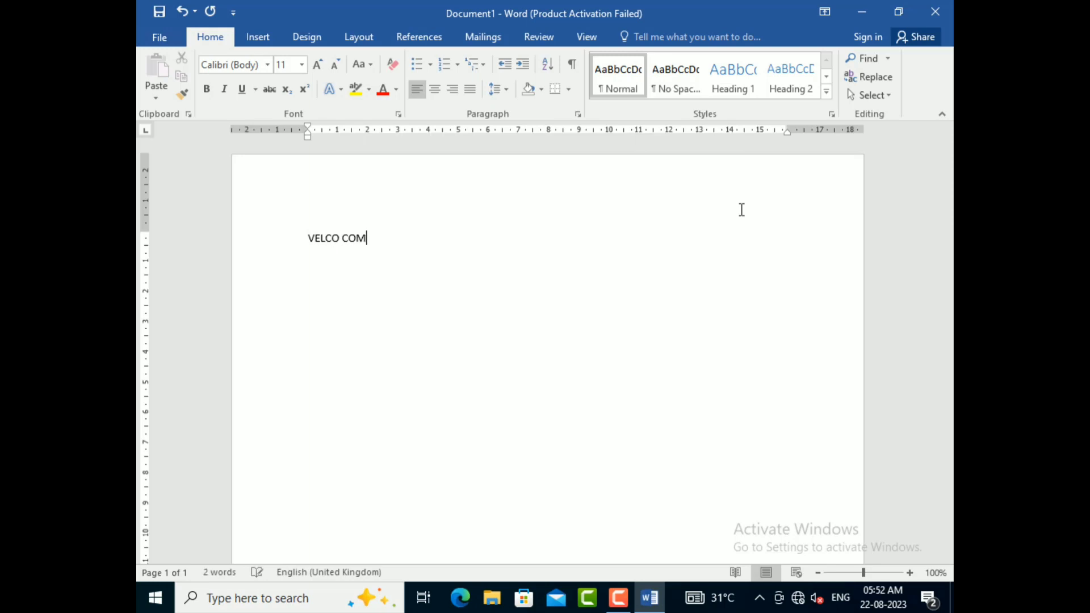
{"action": "type", "text": "PUTER KNOWLEDGE"}
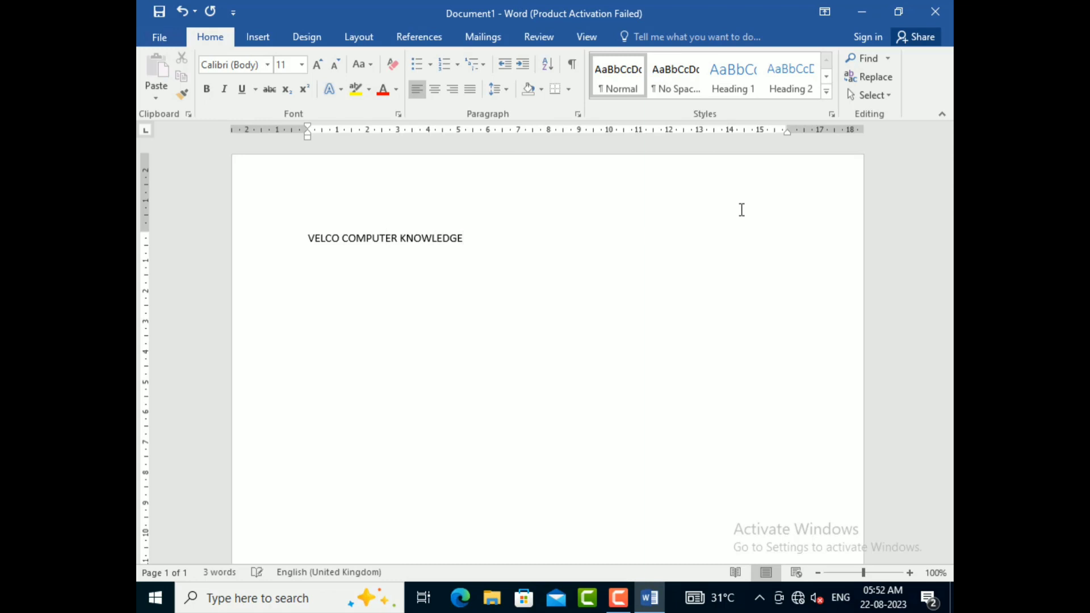
Step: Select the whole title line and enlarge its font size to 22
{"action": "key", "text": "shift+Left"}
{"action": "key", "text": "shift+Left"}
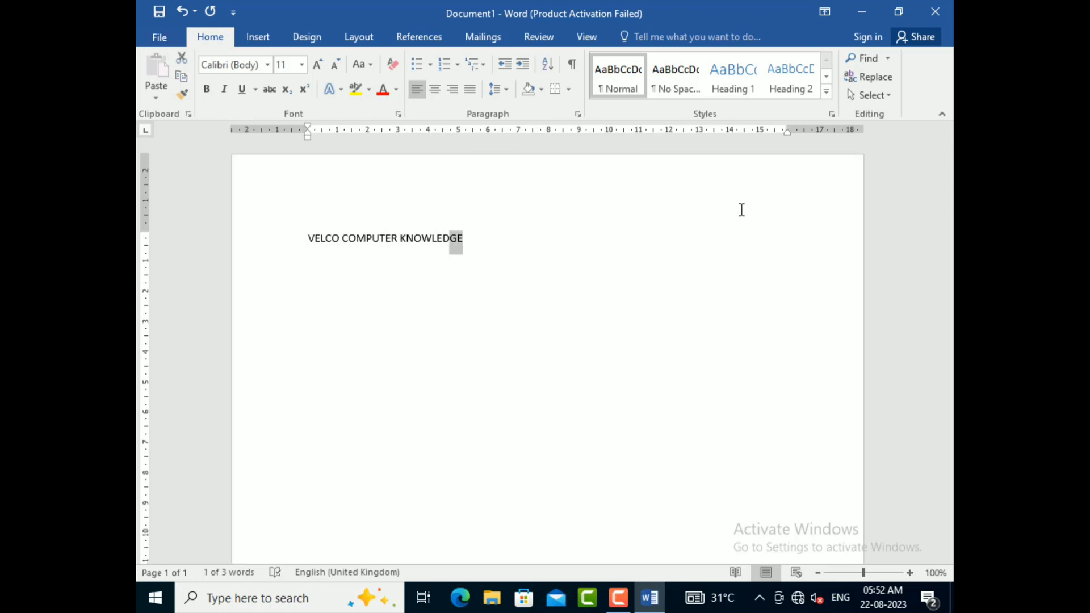
{"action": "key", "text": "shift+Left"}
{"action": "key", "text": "shift+Left"}
{"action": "key", "text": "shift+Left"}
{"action": "key", "text": "shift+Left"}
{"action": "key", "text": "shift+Left"}
{"action": "key", "text": "shift+Left"}
{"action": "key", "text": "shift+Left"}
{"action": "key", "text": "shift+Left"}
{"action": "key", "text": "shift+Left"}
{"action": "key", "text": "shift+Left"}
{"action": "key", "text": "shift+Left"}
{"action": "key", "text": "shift+Left"}
{"action": "key", "text": "shift+Left"}
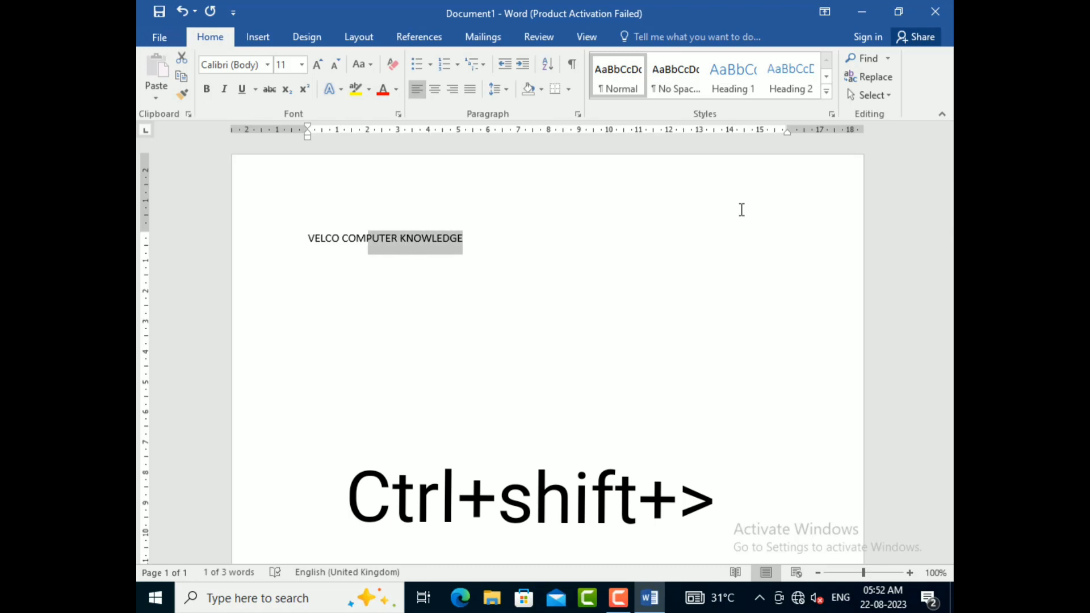
{"action": "key", "text": "shift+Left"}
{"action": "key", "text": "shift+Left"}
{"action": "key", "text": "shift+Left"}
{"action": "key", "text": "shift+Left"}
{"action": "key", "text": "shift+Left"}
{"action": "key", "text": "shift+Left"}
{"action": "key", "text": "shift+Left"}
{"action": "key", "text": "shift+Left"}
{"action": "key", "text": "shift+Left"}
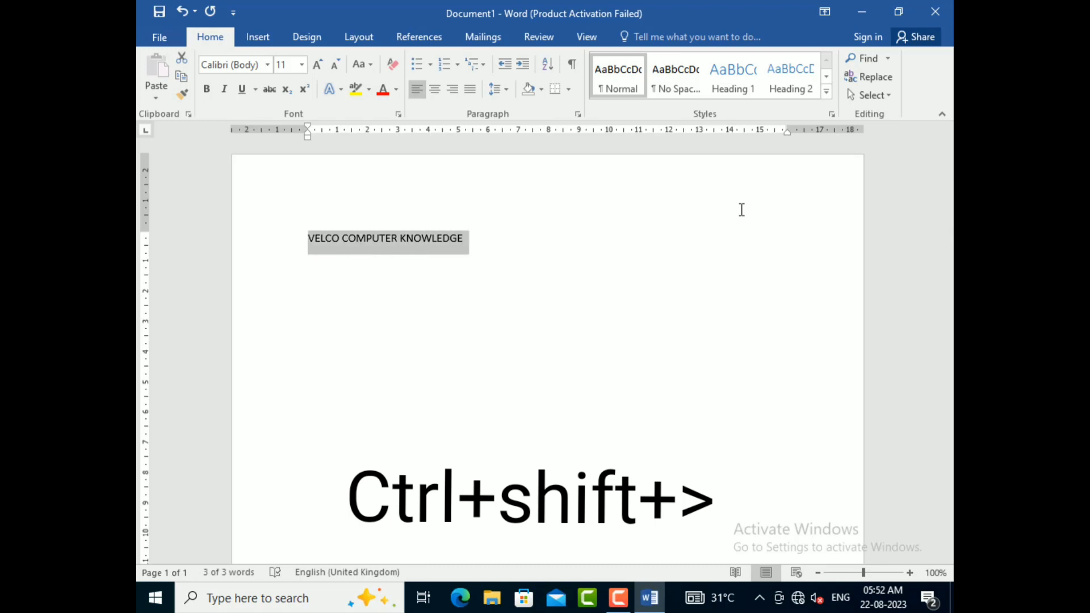
{"action": "key", "text": "ctrl+shift+period"}
{"action": "key", "text": "ctrl+shift+period"}
{"action": "key", "text": "ctrl+shift+period"}
{"action": "key", "text": "ctrl+shift+period"}
{"action": "key", "text": "ctrl+shift+period"}
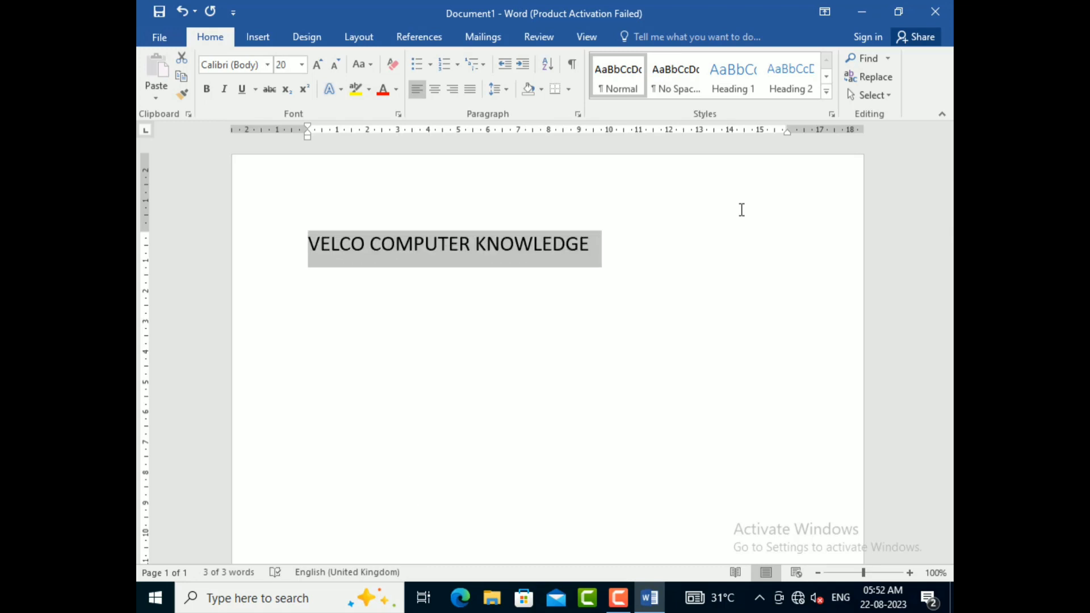
{"action": "left_click", "coordinate": [318, 64]}
Step: Make the selected title bold and centre it on the page
{"action": "left_click", "coordinate": [206, 89]}
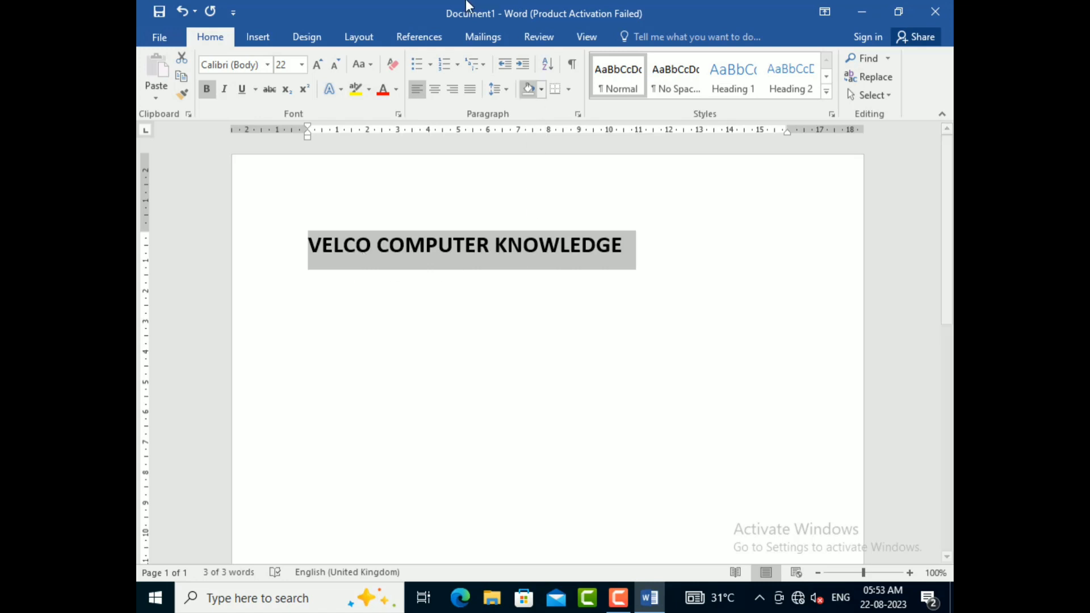
{"action": "left_click", "coordinate": [434, 91]}
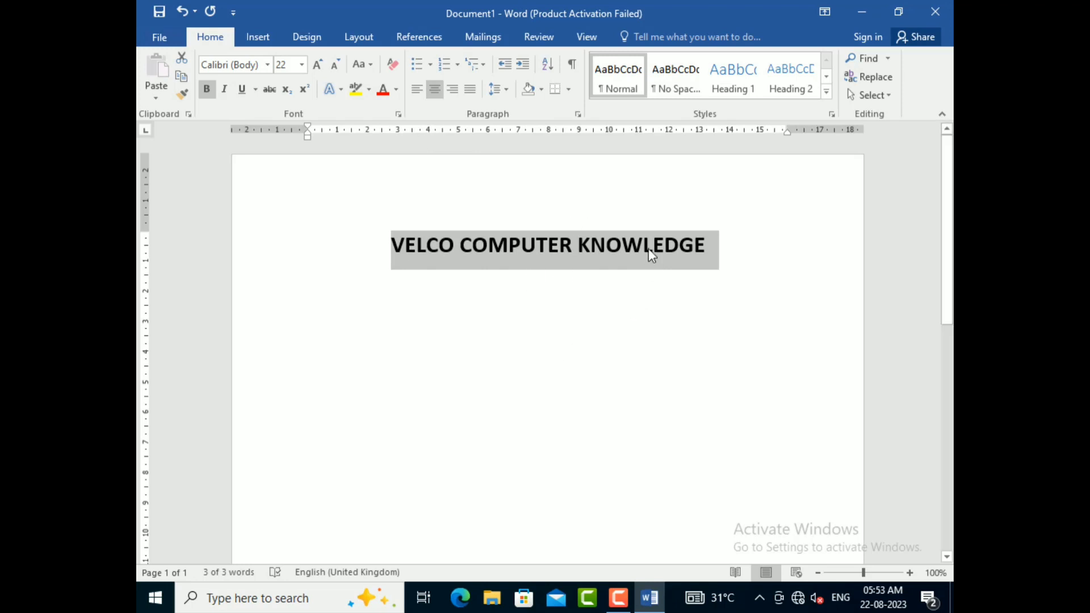
{"action": "left_click", "coordinate": [301, 306]}
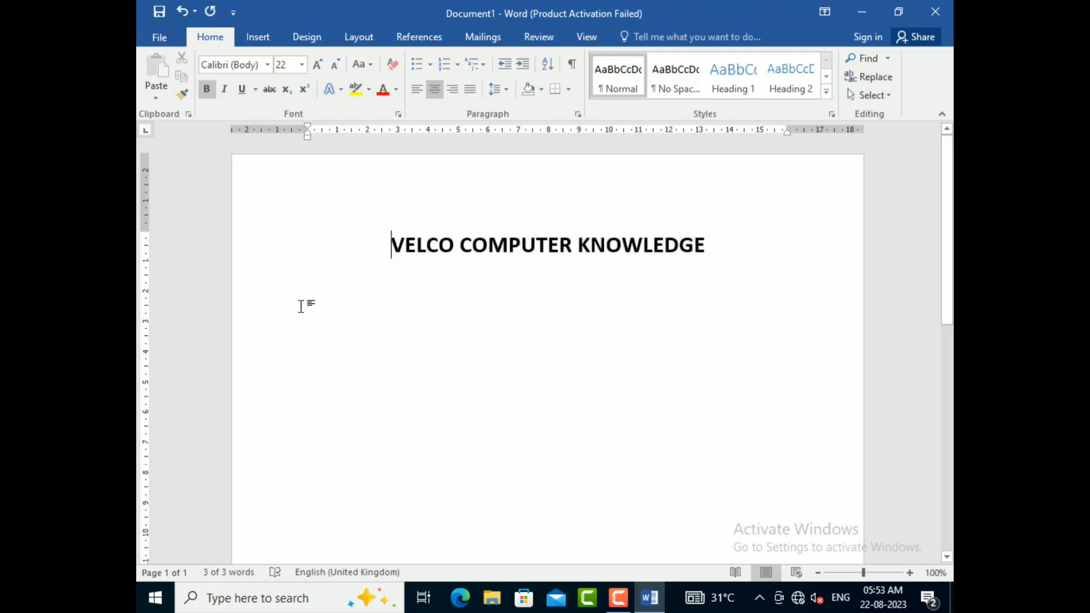
Step: Generate left-aligned sample paragraphs at size 16 below the title with the formula =RAND()
{"action": "double_click", "coordinate": [307, 293]}
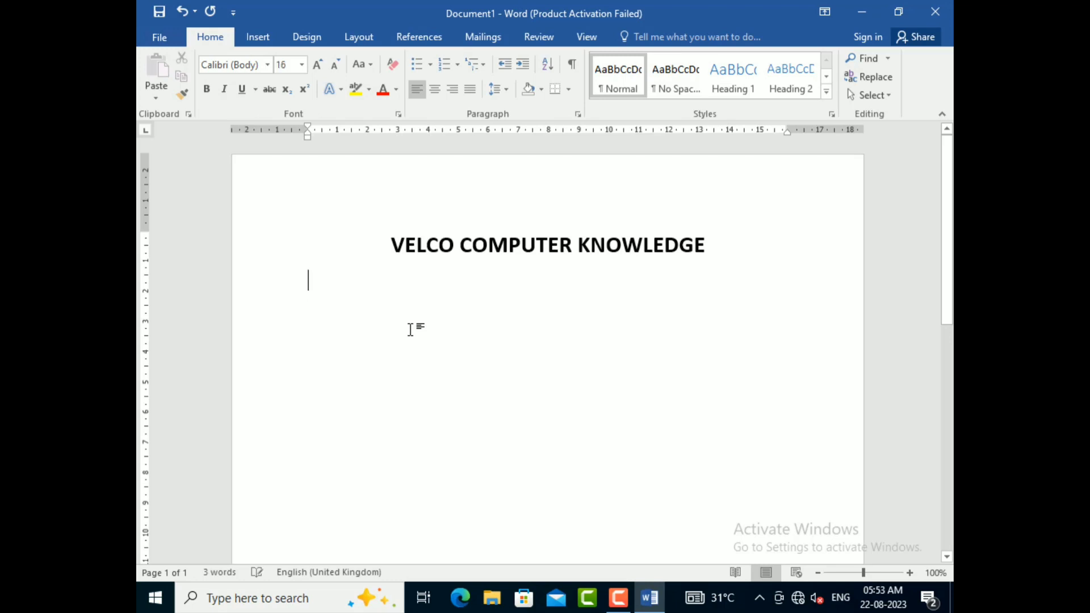
{"action": "type", "text": "=RANS"}
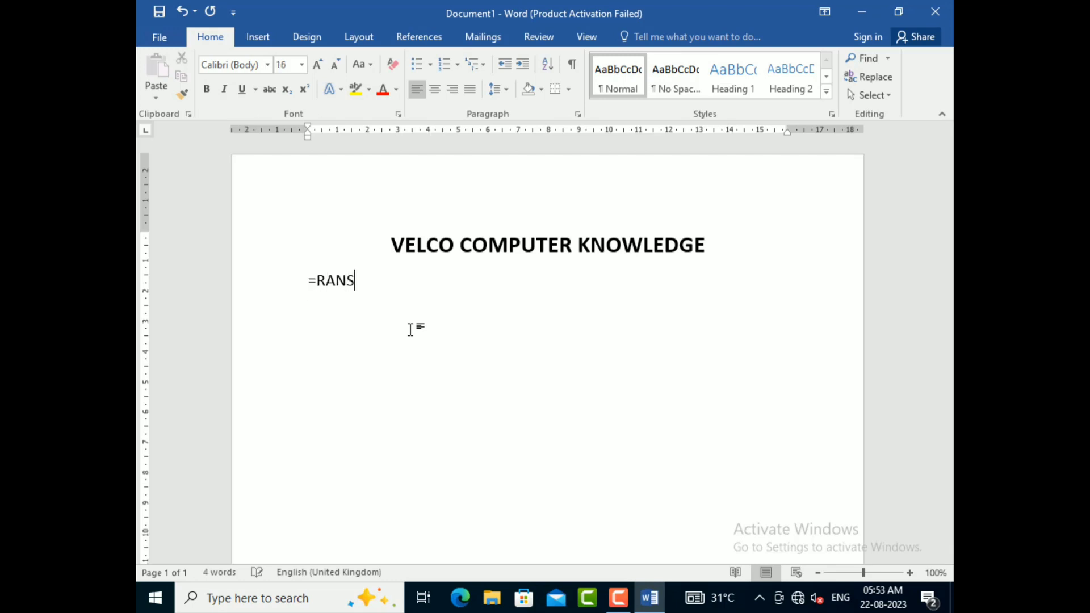
{"action": "key", "text": "BackSpace"}
{"action": "type", "text": "D()"}
{"action": "key", "text": "Return"}
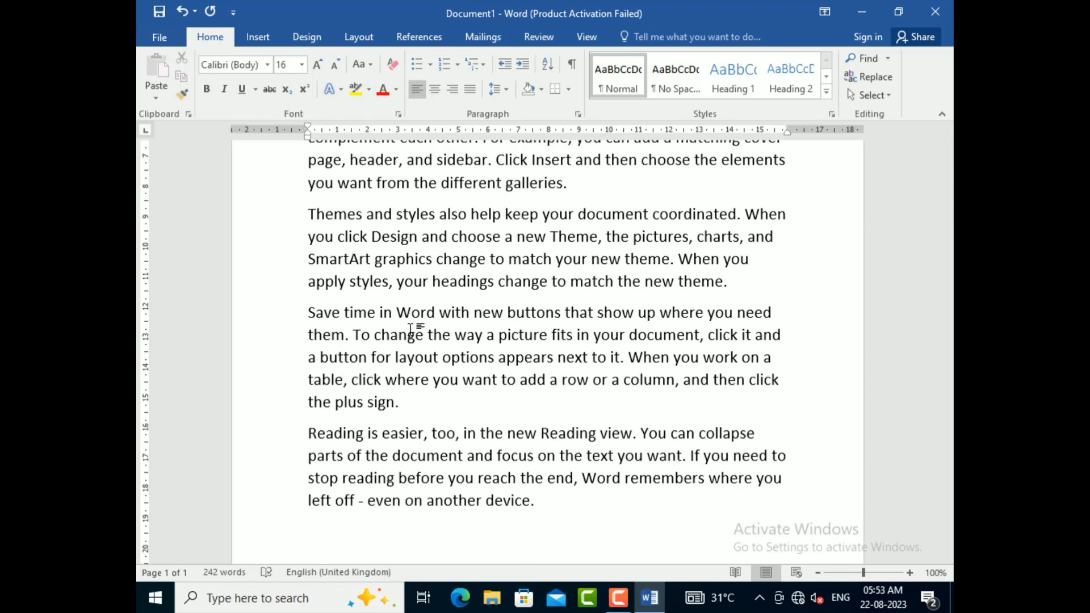
{"action": "scroll", "coordinate": [411, 329], "scroll_direction": "up", "scroll_amount": 5}
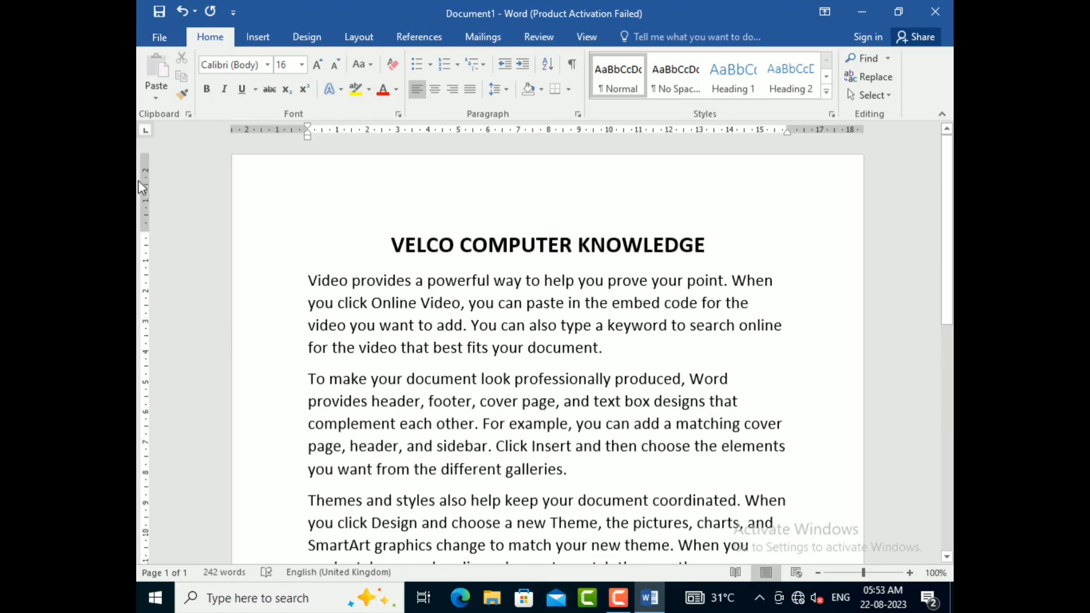
Step: Copy the title line and paste it between the second and third paragraphs, removing the extra blank line below it
{"action": "left_click", "coordinate": [624, 234]}
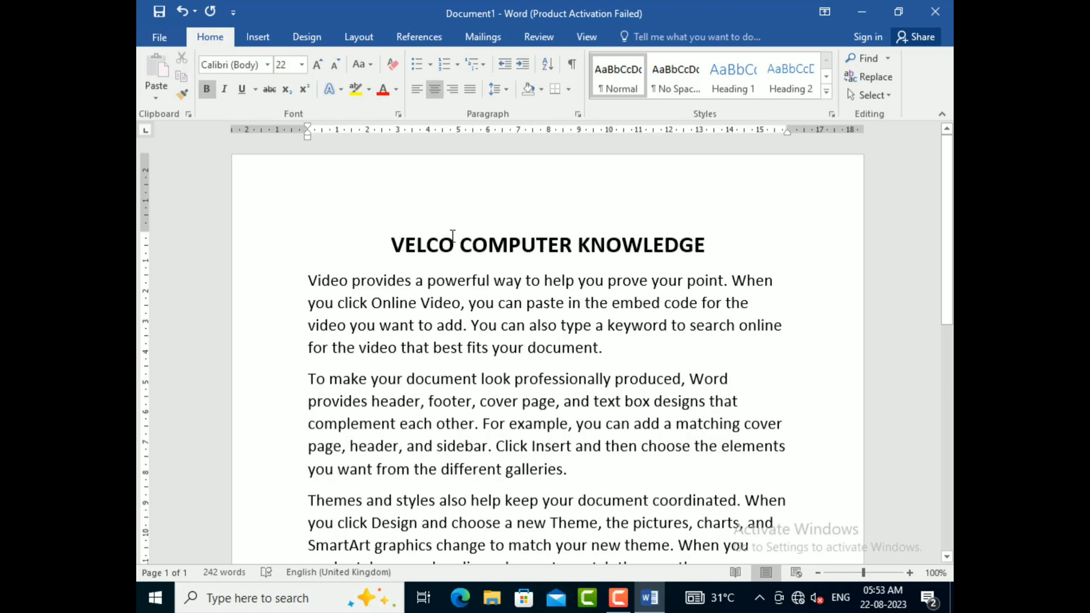
{"action": "left_click_drag", "start_coordinate": [392, 235], "coordinate": [666, 234]}
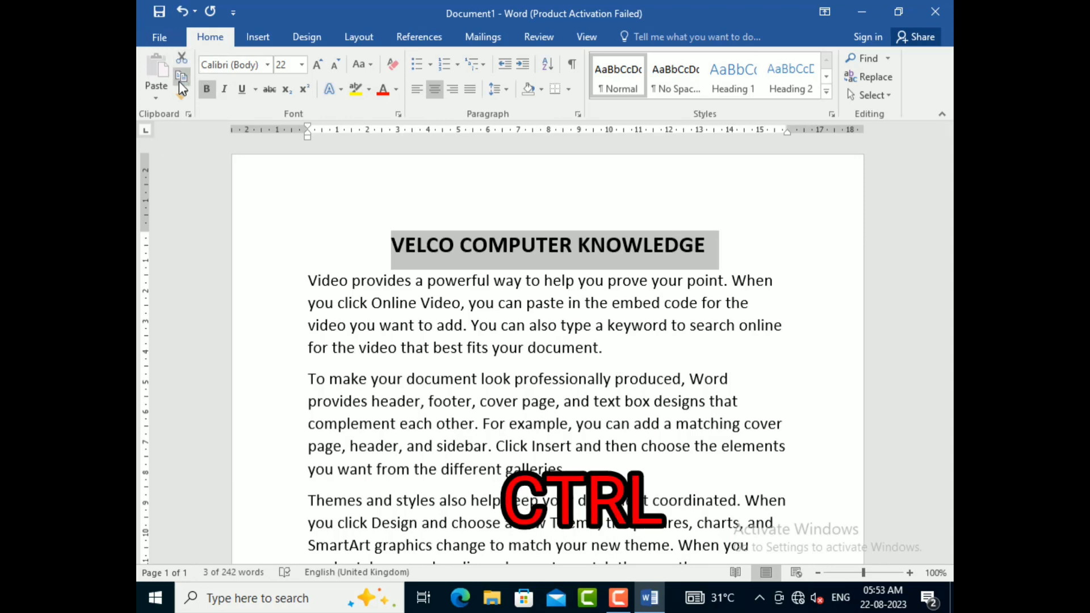
{"action": "key", "text": "ctrl+c"}
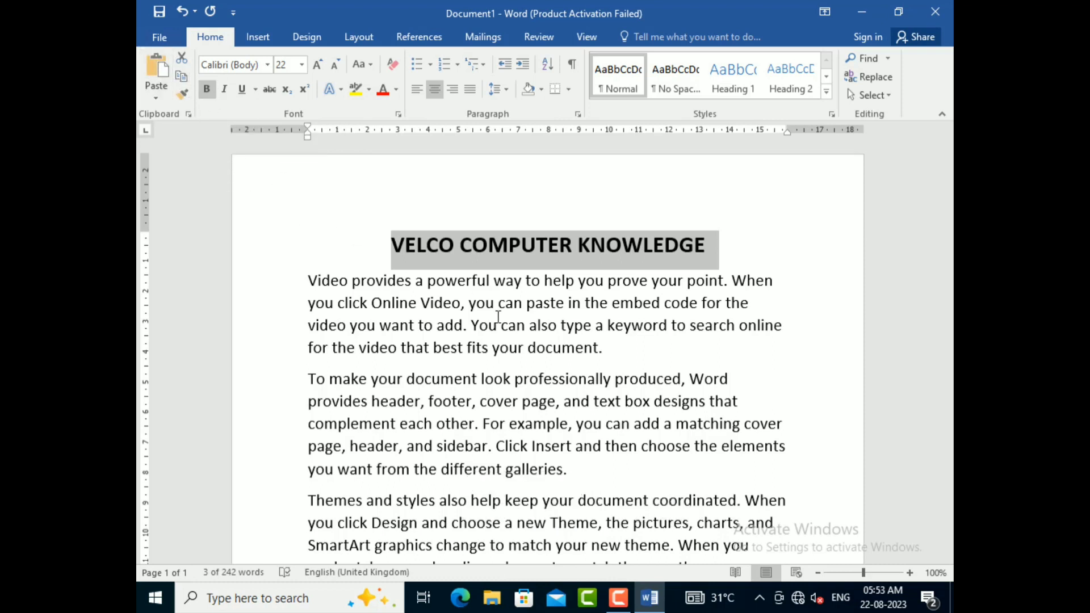
{"action": "scroll", "coordinate": [599, 251], "scroll_direction": "down", "scroll_amount": 4}
{"action": "left_click", "coordinate": [599, 251]}
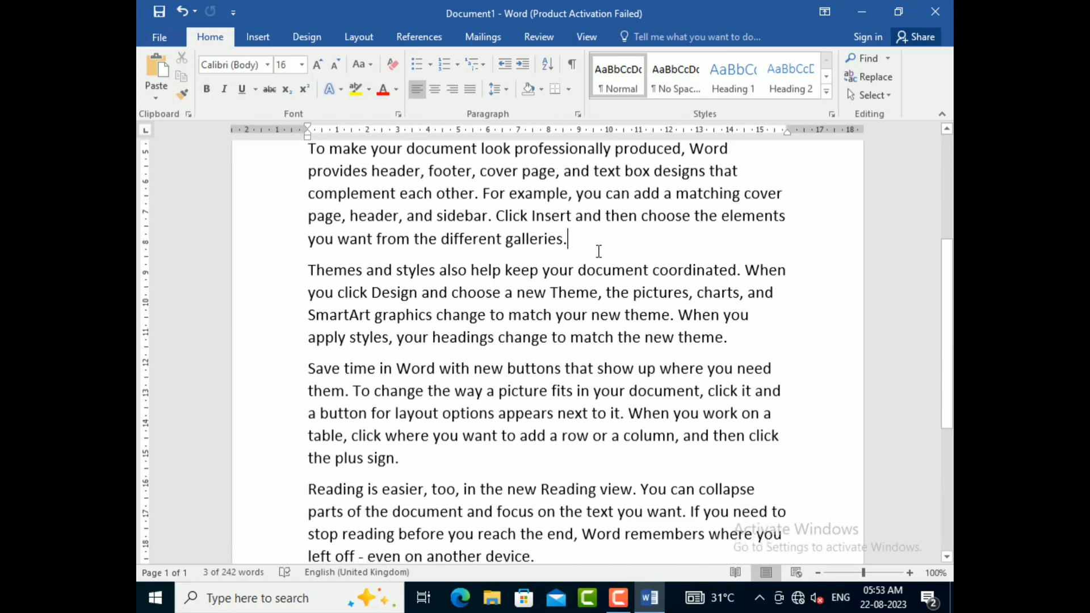
{"action": "key", "text": "Return"}
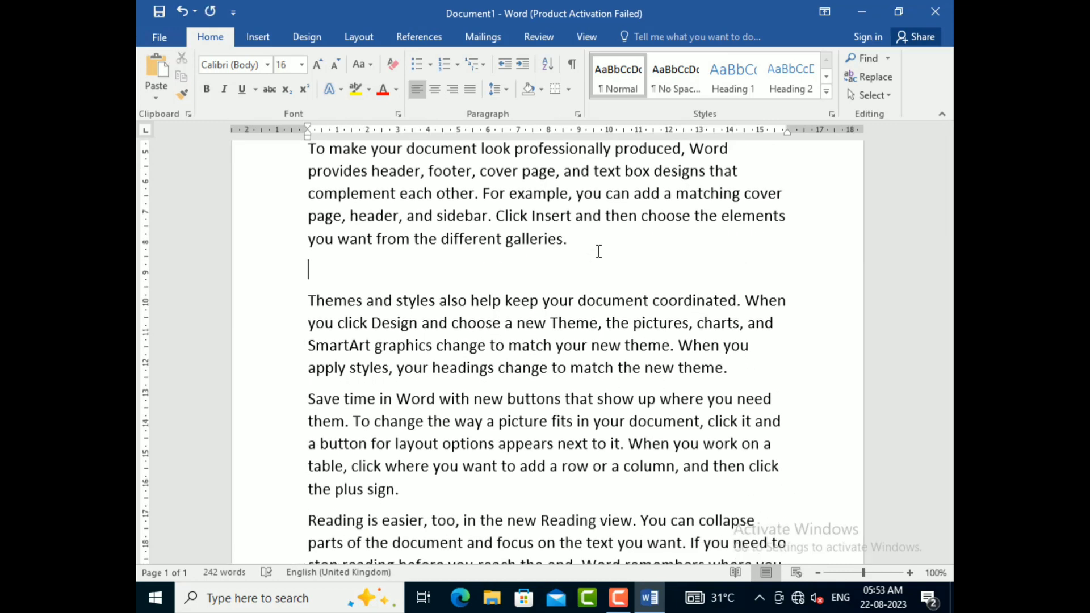
{"action": "left_click", "coordinate": [150, 68]}
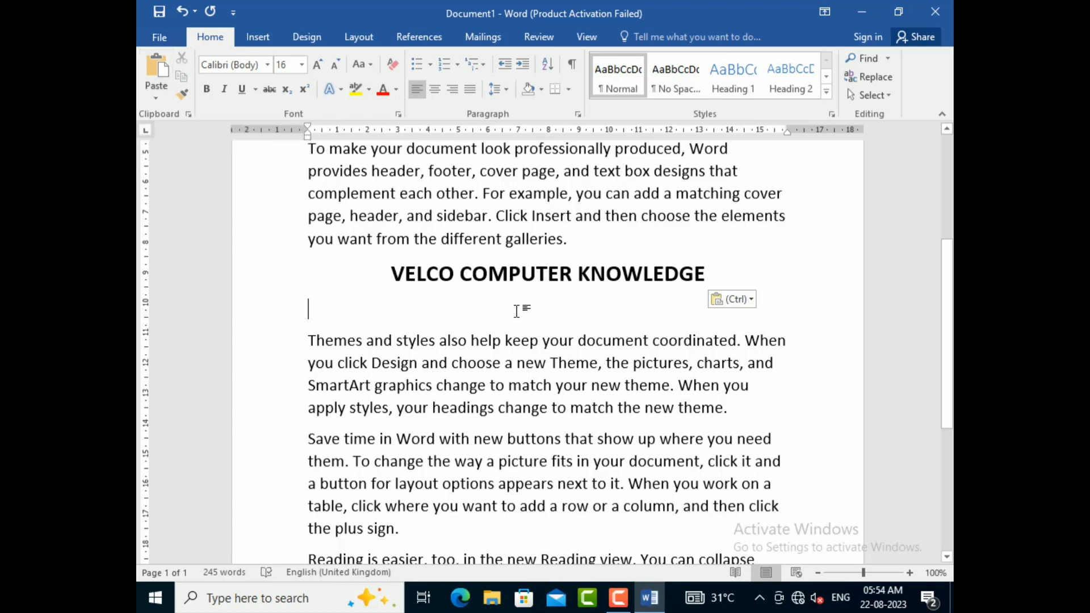
{"action": "key", "text": "BackSpace"}
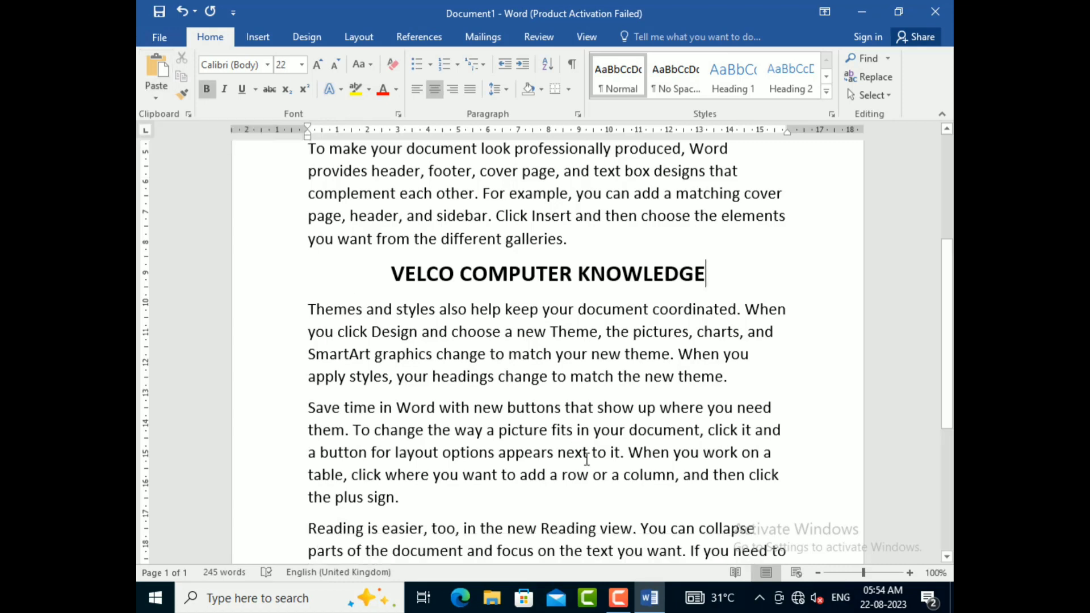
Step: Paste the copied title again between the "Save time in Word" and "Reading is easier" paragraphs, removing the extra blank line
{"action": "scroll", "coordinate": [517, 310], "scroll_direction": "up", "scroll_amount": 2}
{"action": "scroll", "coordinate": [523, 419], "scroll_direction": "down", "scroll_amount": 4}
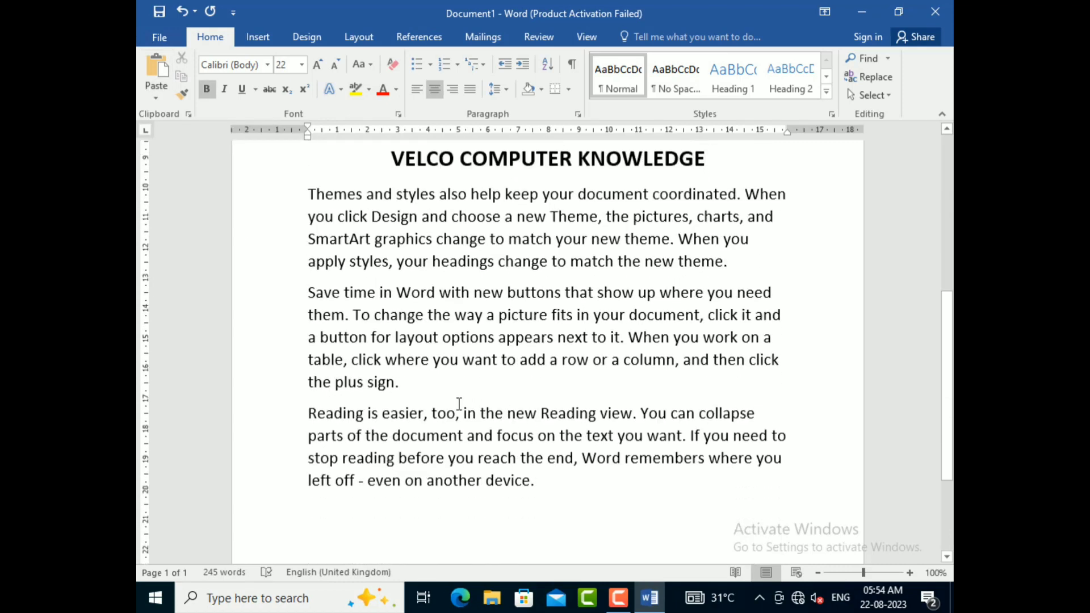
{"action": "left_click", "coordinate": [434, 398]}
{"action": "key", "text": "Return"}
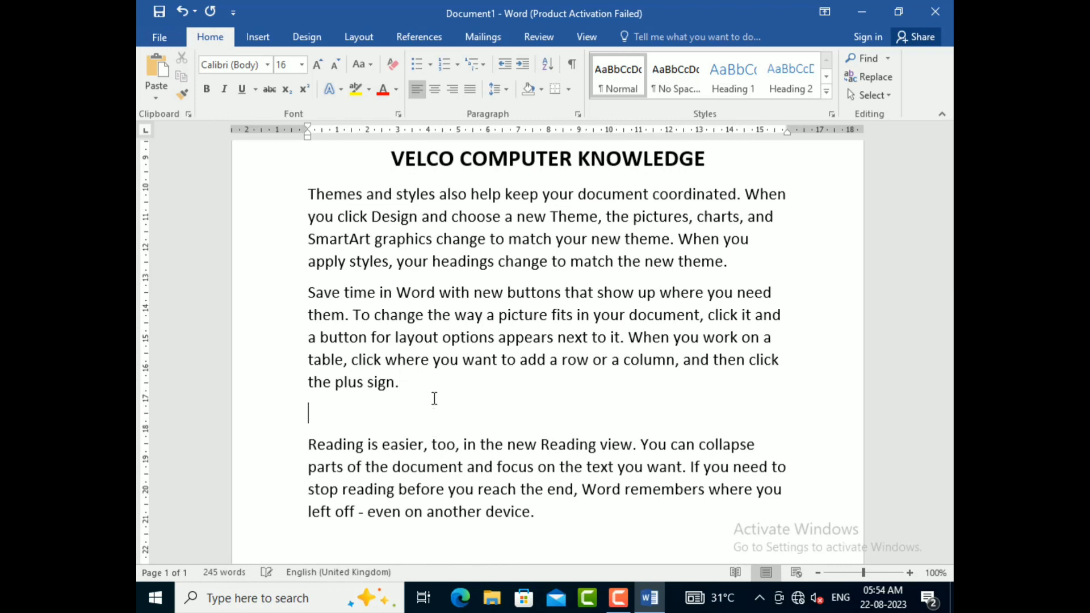
{"action": "type", "text": "VELCO COMPUTER KNOWLEDGE"}
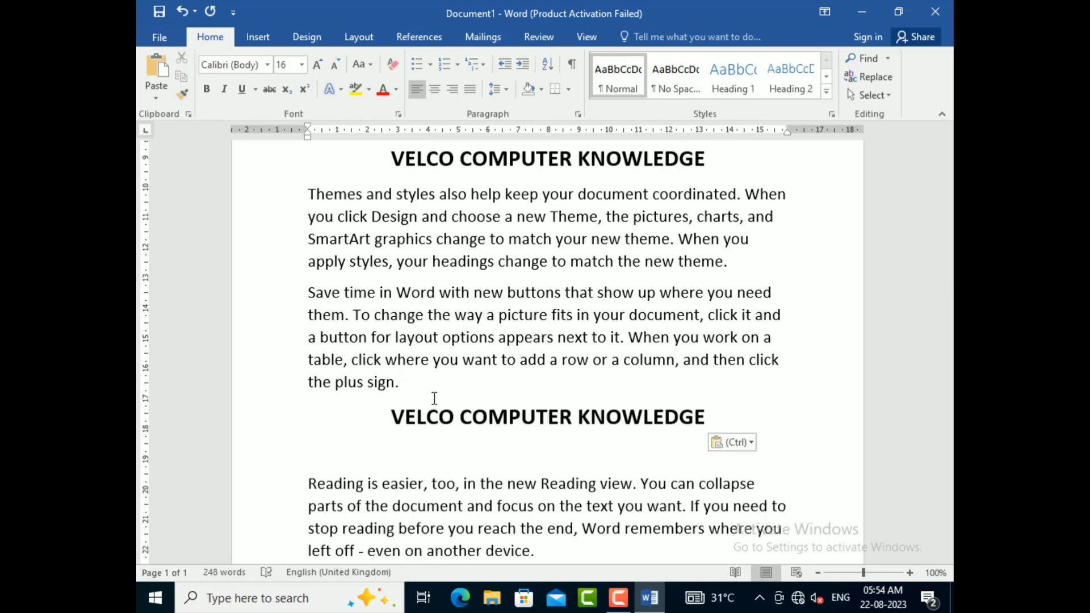
{"action": "key", "text": "BackSpace"}
{"action": "scroll", "coordinate": [434, 432], "scroll_direction": "up", "scroll_amount": 5}
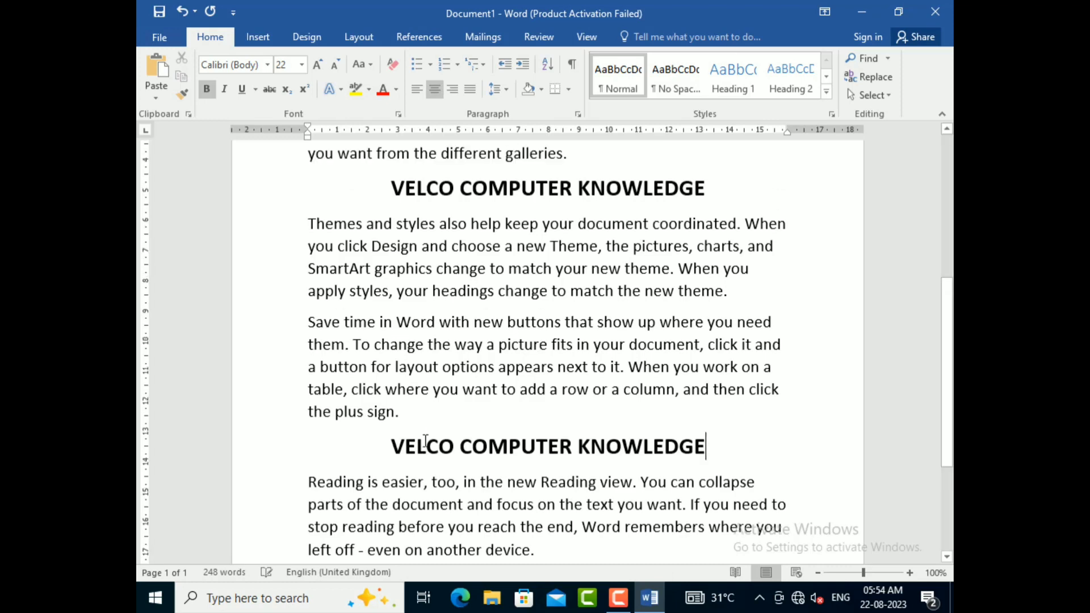
{"action": "scroll", "coordinate": [425, 441], "scroll_direction": "up", "scroll_amount": 1}
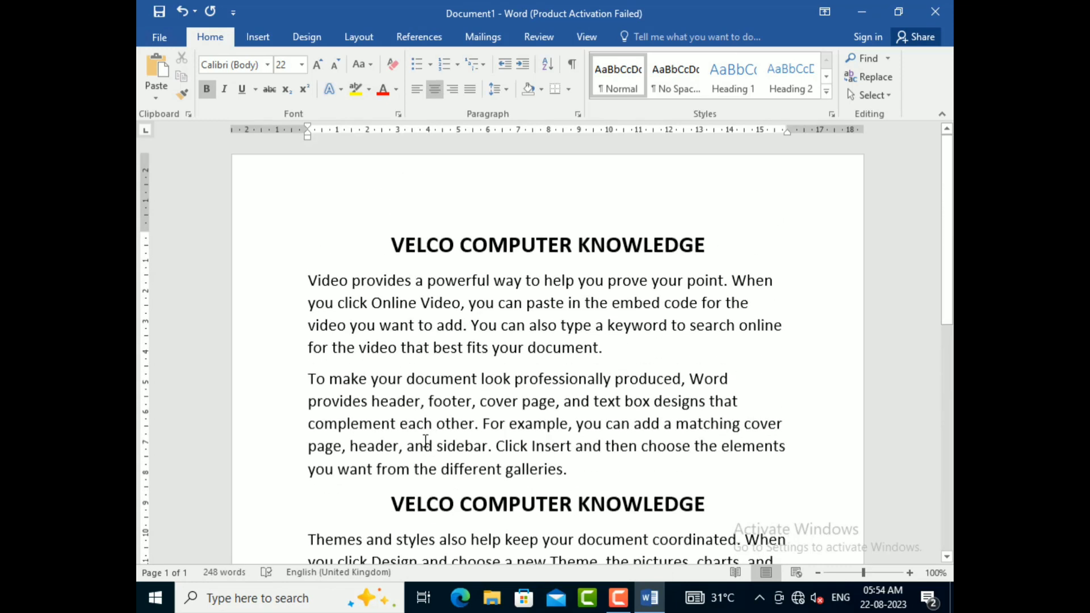
Step: Move the title line above the "Reading is easier" paragraph to below that last paragraph by cutting and pasting it
{"action": "scroll", "coordinate": [426, 440], "scroll_direction": "down", "scroll_amount": 6}
{"action": "scroll", "coordinate": [426, 440], "scroll_direction": "up", "scroll_amount": 6}
{"action": "scroll", "coordinate": [549, 339], "scroll_direction": "down", "scroll_amount": 5}
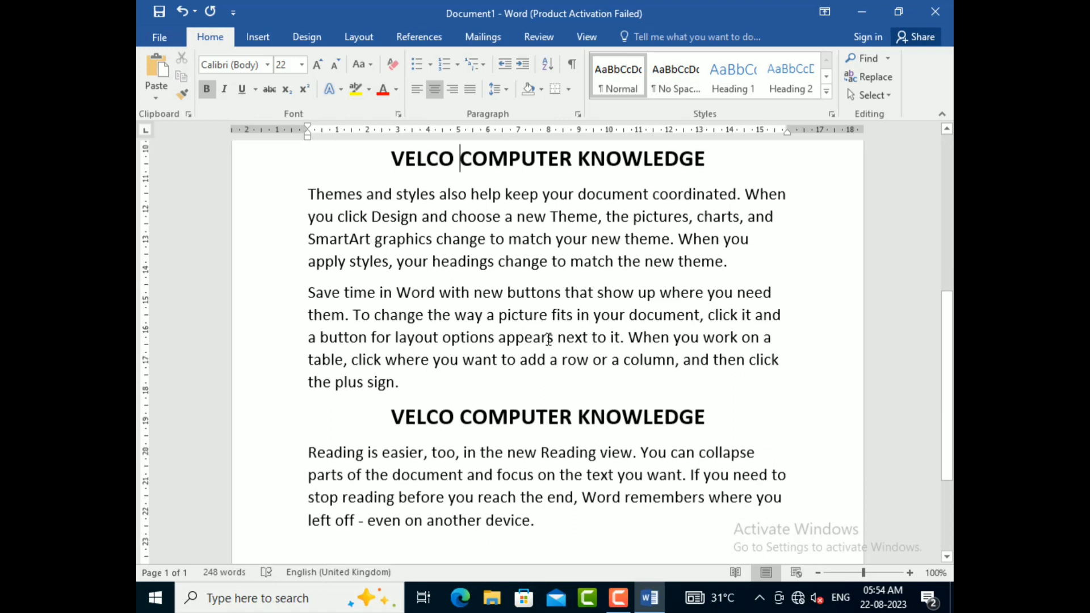
{"action": "scroll", "coordinate": [549, 339], "scroll_direction": "down", "scroll_amount": 1}
{"action": "left_click", "coordinate": [581, 445]}
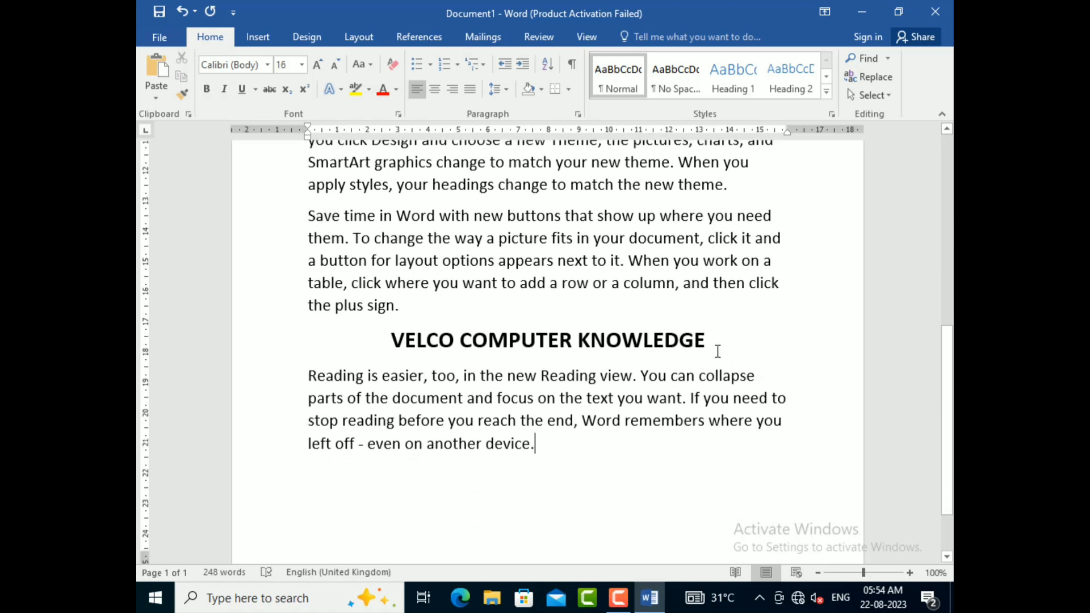
{"action": "left_click_drag", "start_coordinate": [718, 351], "coordinate": [391, 342]}
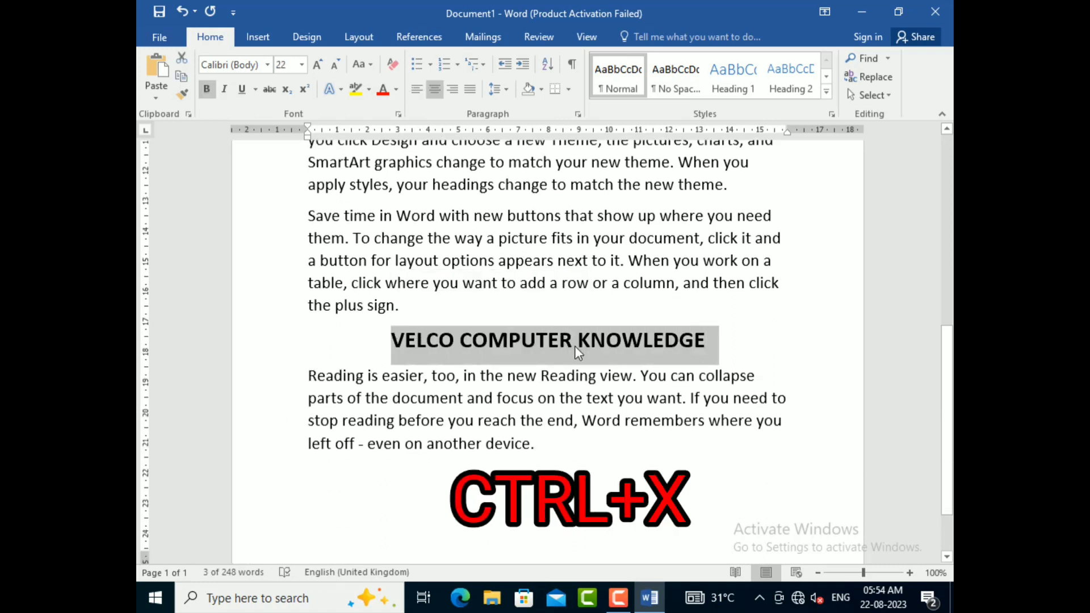
{"action": "left_click", "coordinate": [173, 54]}
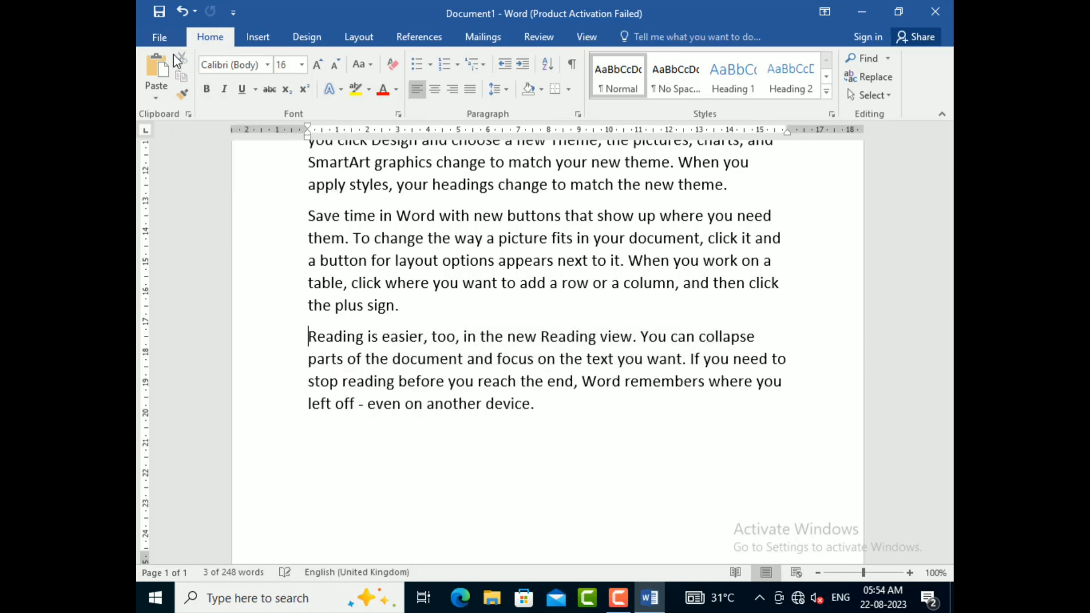
{"action": "left_click", "coordinate": [341, 459]}
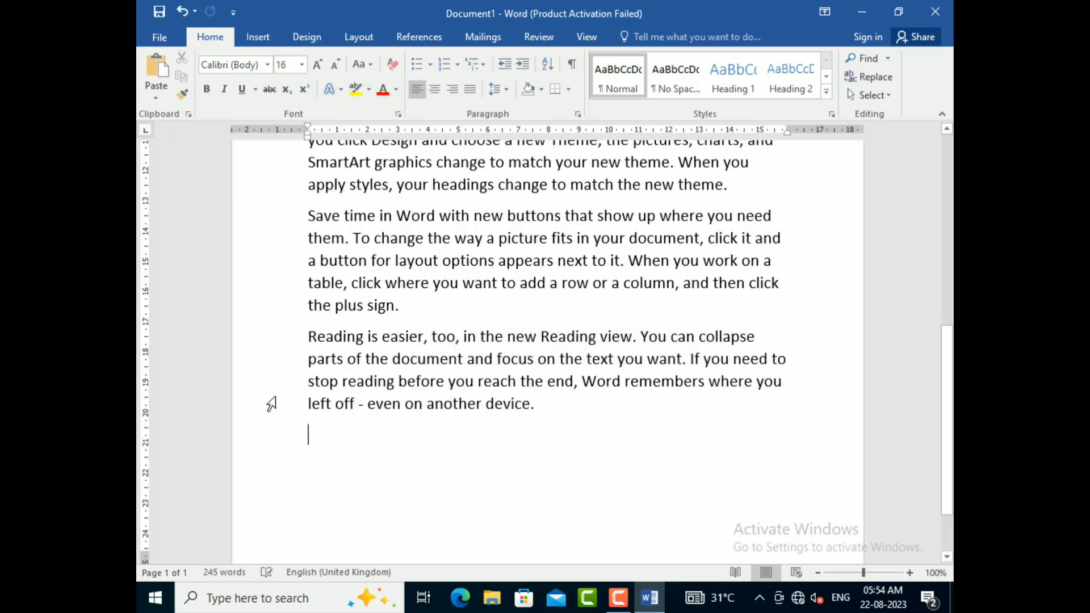
{"action": "left_click", "coordinate": [159, 74]}
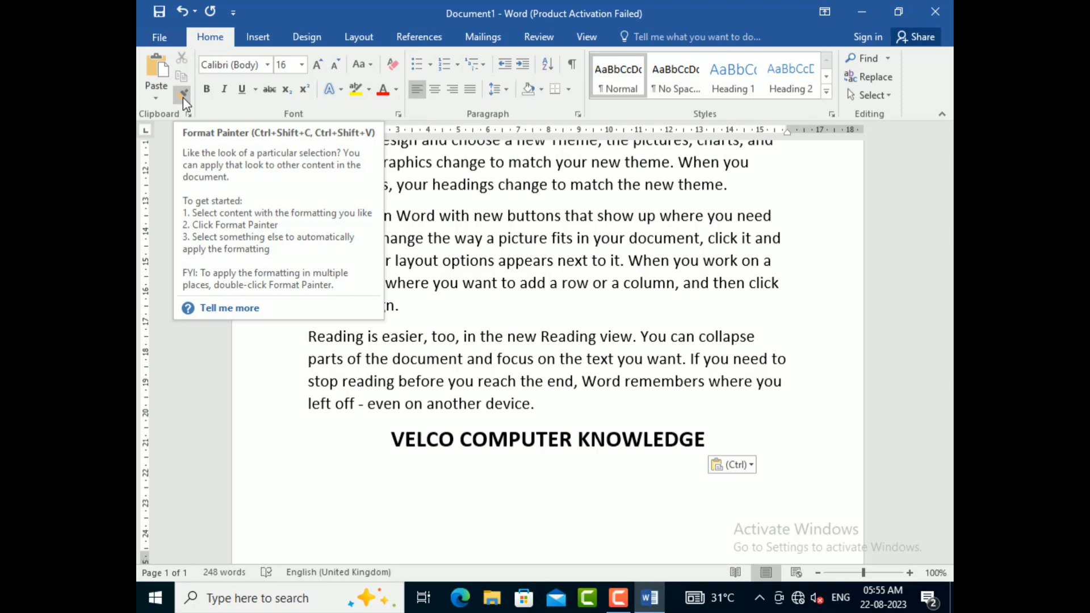
Step: Colour the title at the beginning of the document red
{"action": "scroll", "coordinate": [684, 336], "scroll_direction": "up", "scroll_amount": 1}
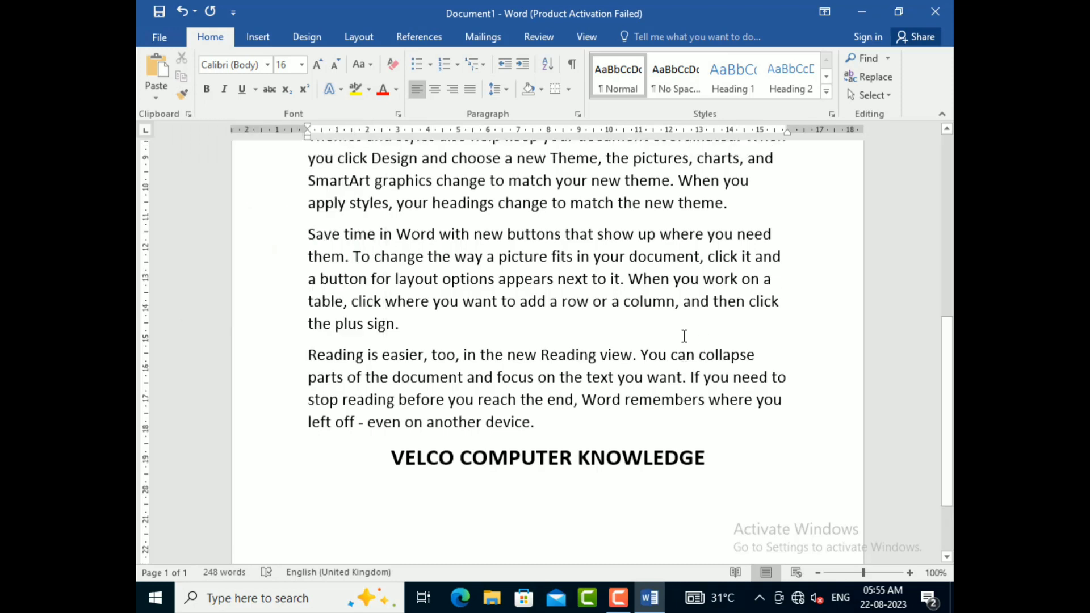
{"action": "scroll", "coordinate": [684, 336], "scroll_direction": "up", "scroll_amount": 7}
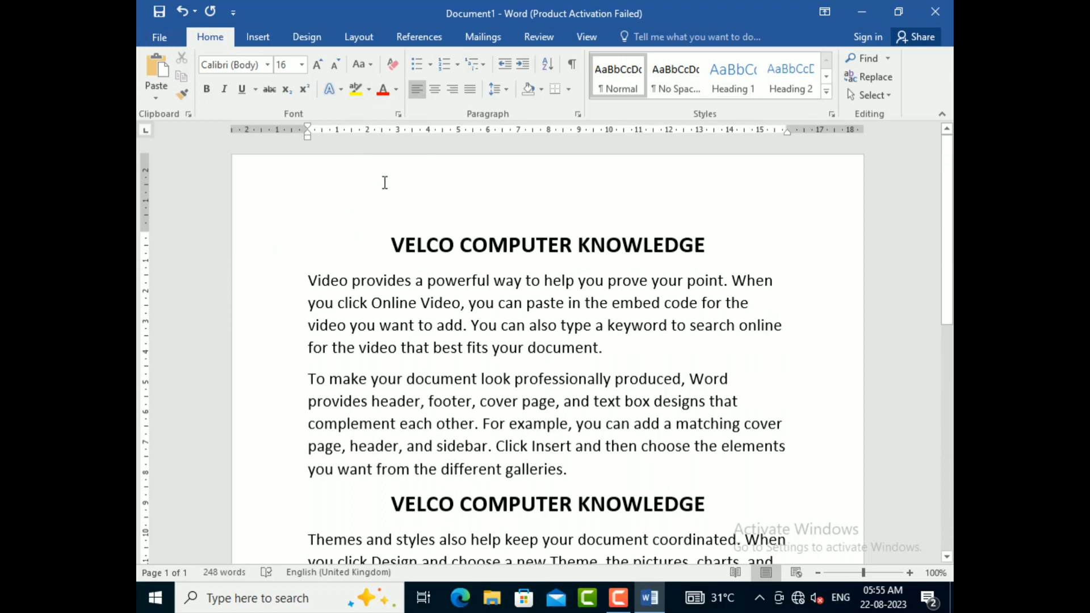
{"action": "left_click_drag", "start_coordinate": [400, 239], "coordinate": [714, 246]}
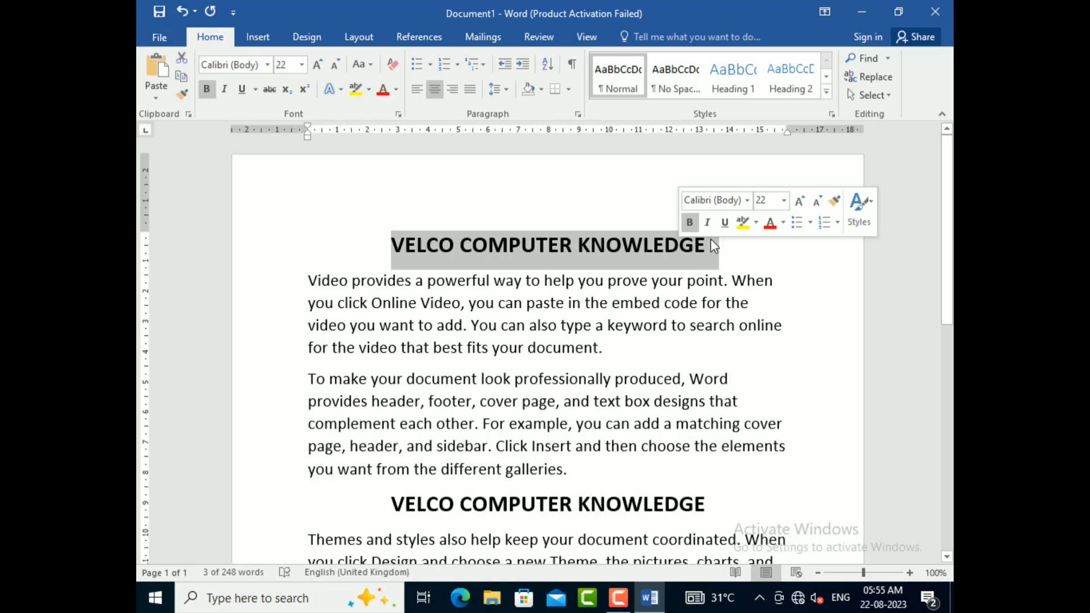
{"action": "left_click", "coordinate": [382, 91]}
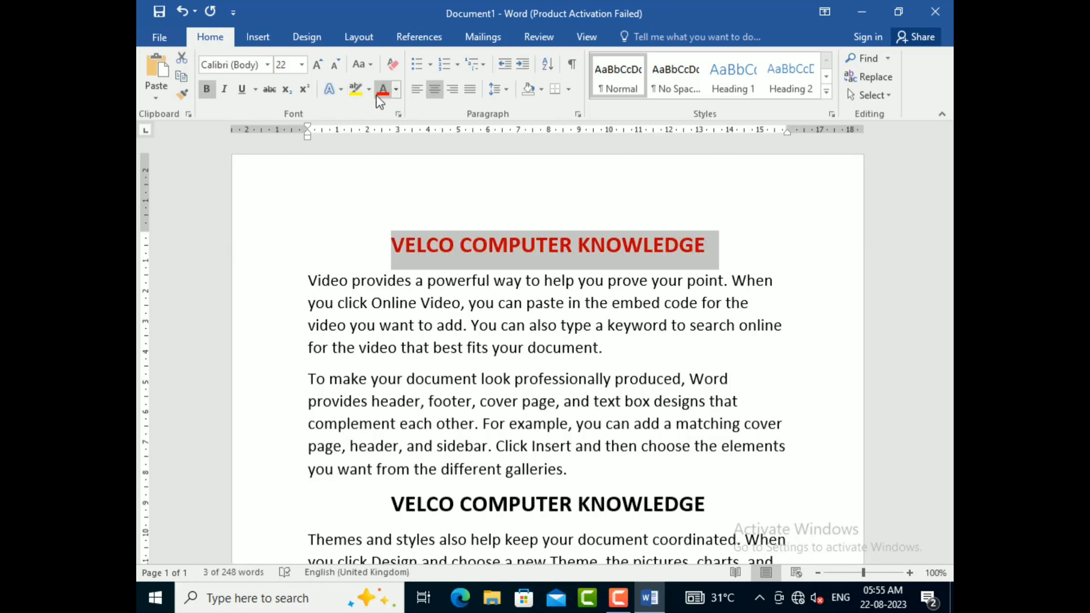
Step: Give the red title an outer shadow and a reflection text effect
{"action": "left_click", "coordinate": [332, 89]}
{"action": "mouse_move", "coordinate": [364, 264]}
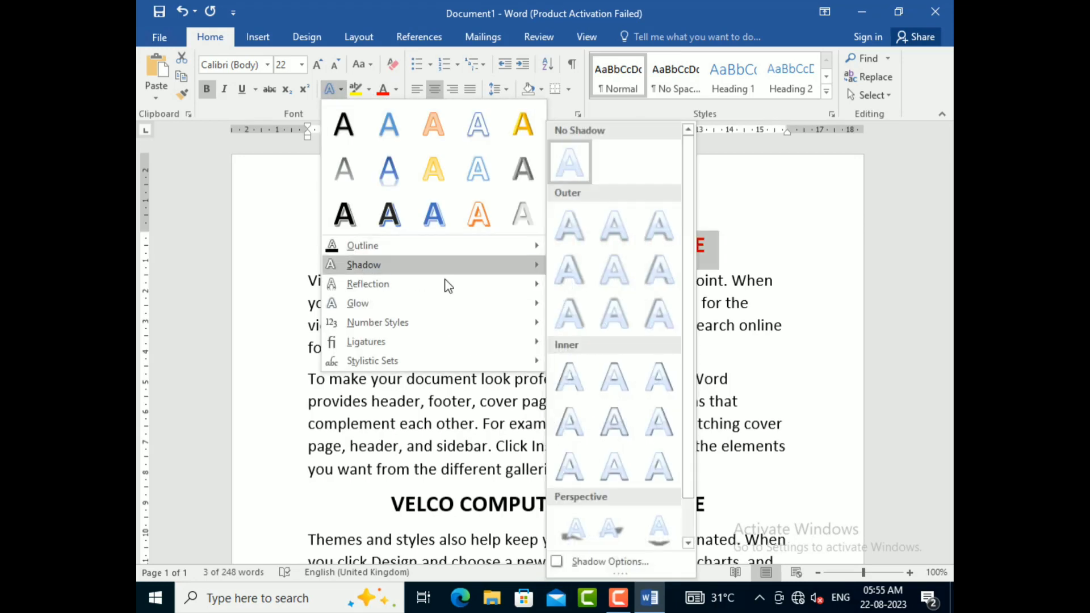
{"action": "left_click", "coordinate": [571, 275]}
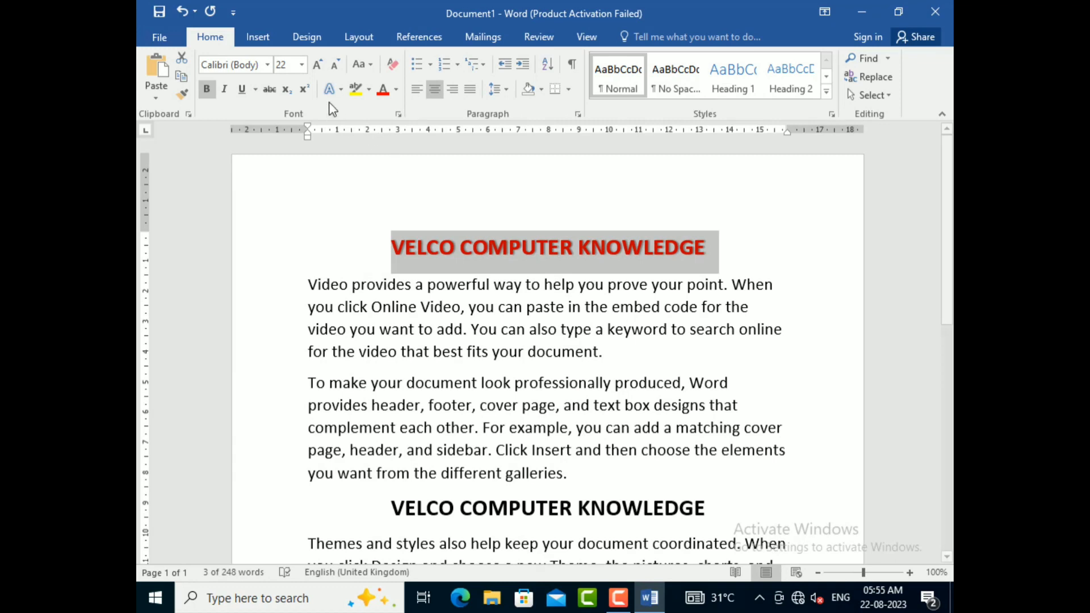
{"action": "left_click", "coordinate": [342, 91]}
{"action": "mouse_move", "coordinate": [500, 283]}
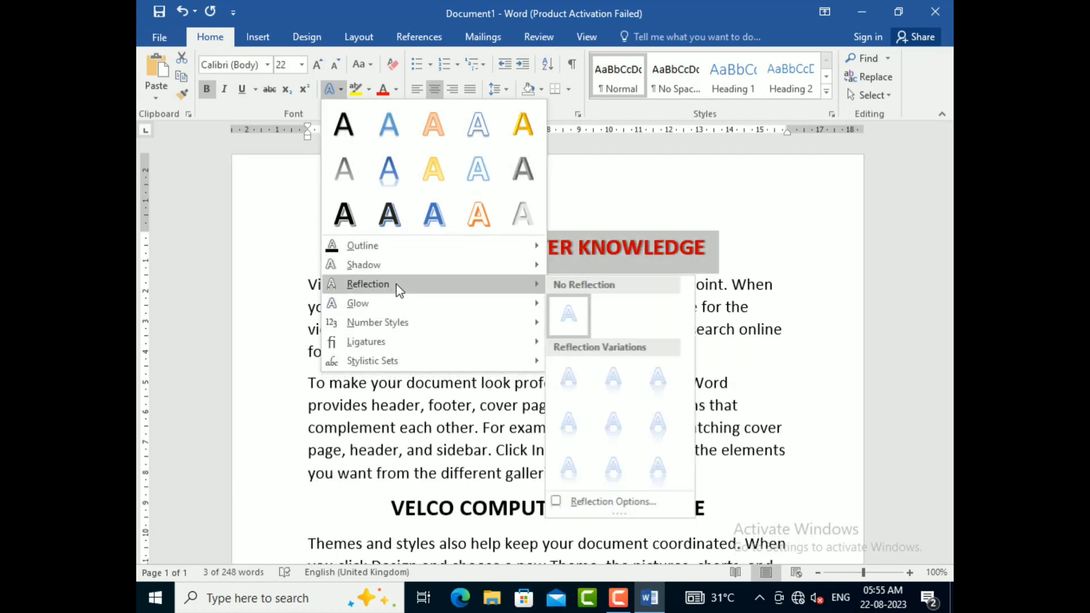
{"action": "left_click", "coordinate": [590, 380]}
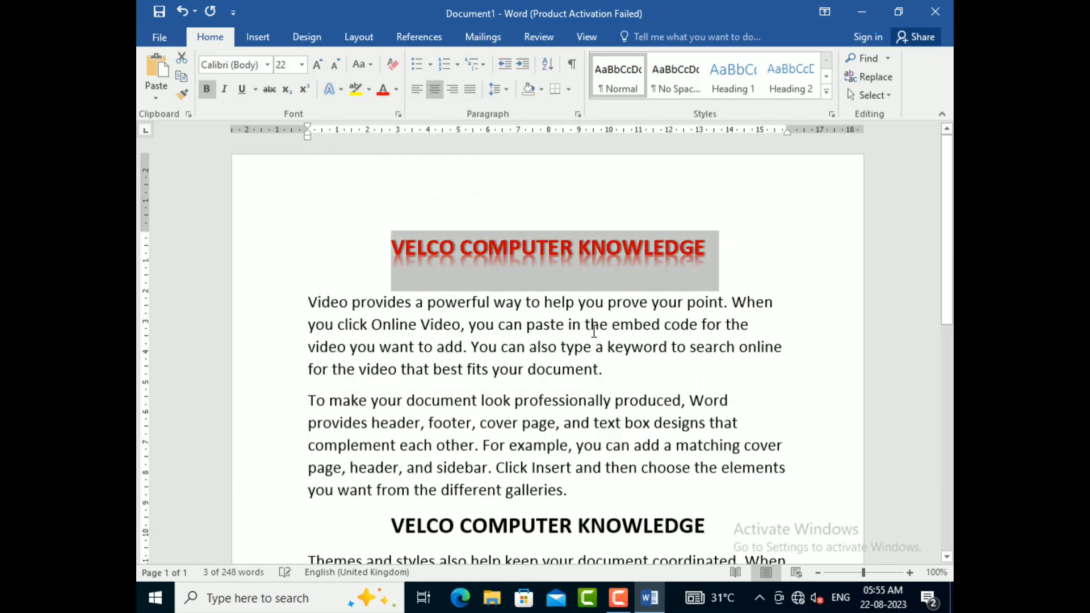
{"action": "left_click", "coordinate": [679, 361]}
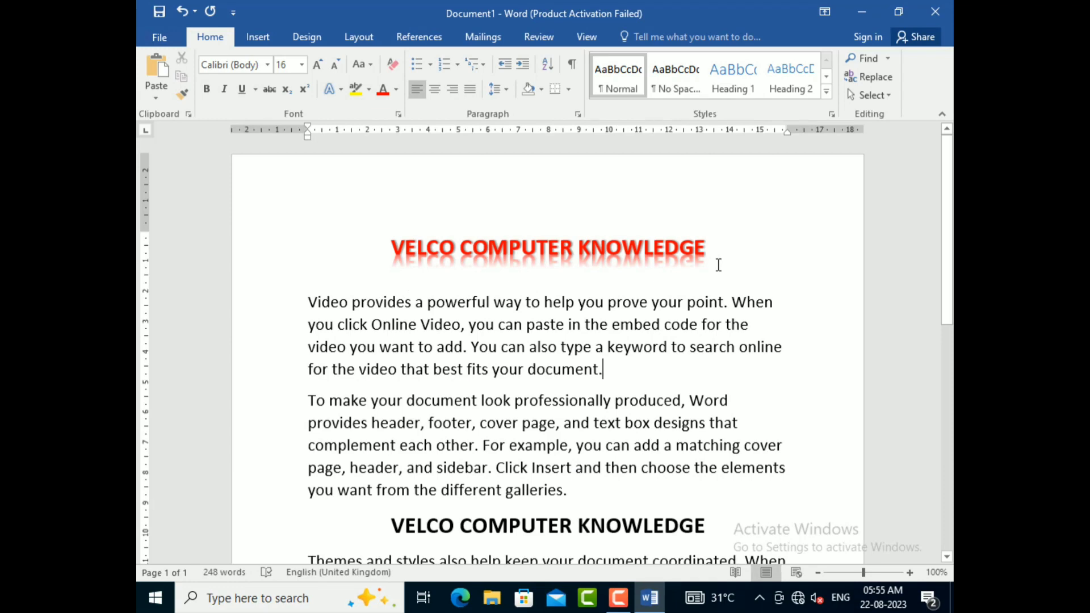
Step: Paste the cut title between the "Save time in Word" and "Reading is easier" paragraphs, removing the extra blank line below it
{"action": "scroll", "coordinate": [719, 265], "scroll_direction": "down", "scroll_amount": 1}
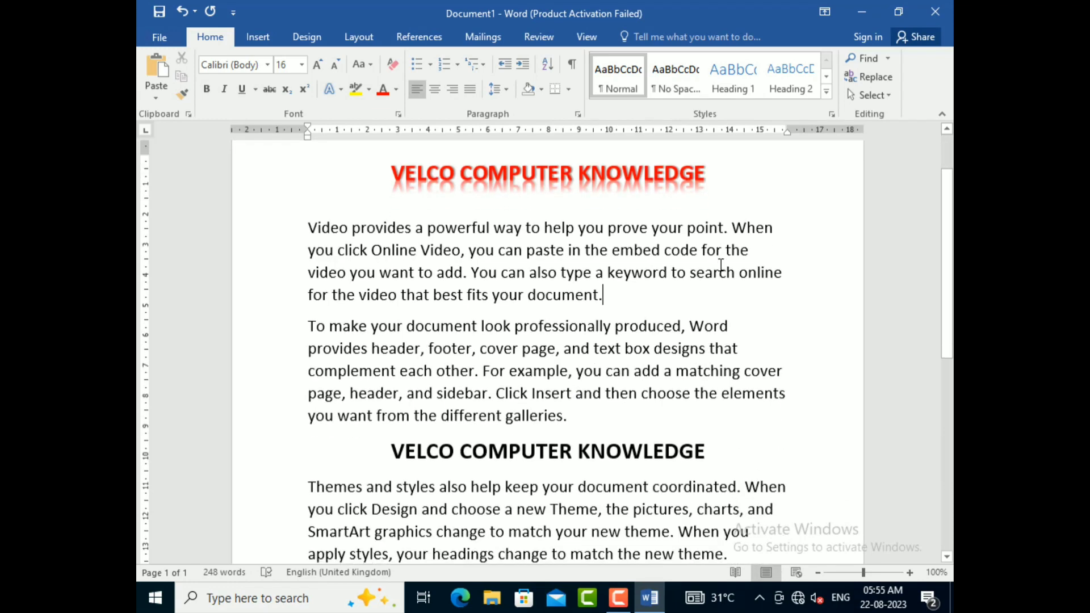
{"action": "scroll", "coordinate": [674, 398], "scroll_direction": "down", "scroll_amount": 4}
{"action": "scroll", "coordinate": [674, 398], "scroll_direction": "down", "scroll_amount": 2}
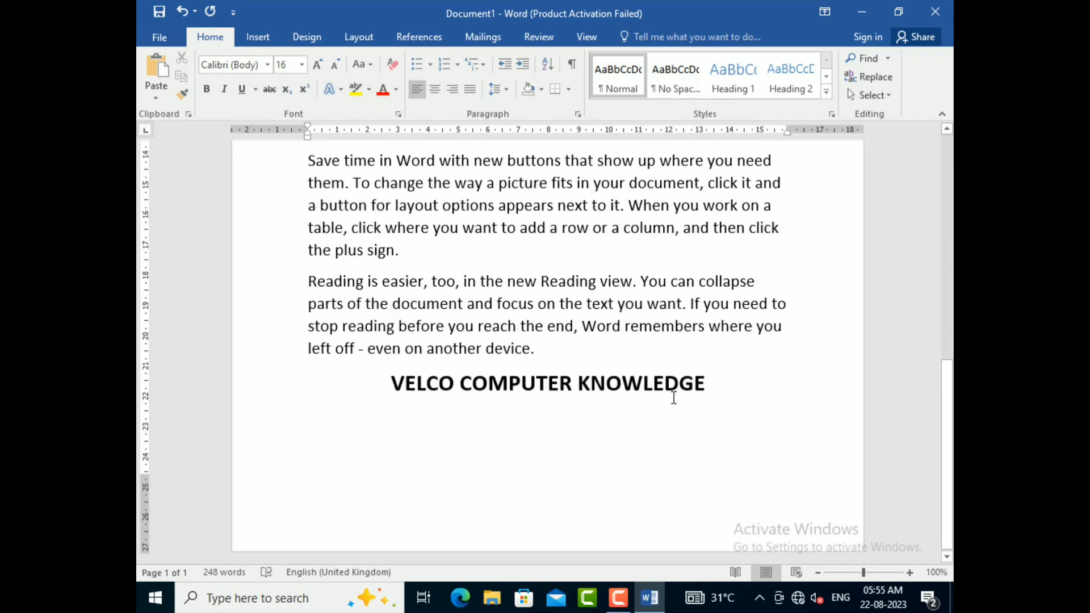
{"action": "scroll", "coordinate": [678, 394], "scroll_direction": "up", "scroll_amount": 6}
{"action": "scroll", "coordinate": [682, 392], "scroll_direction": "down", "scroll_amount": 2}
{"action": "scroll", "coordinate": [681, 392], "scroll_direction": "down", "scroll_amount": 4}
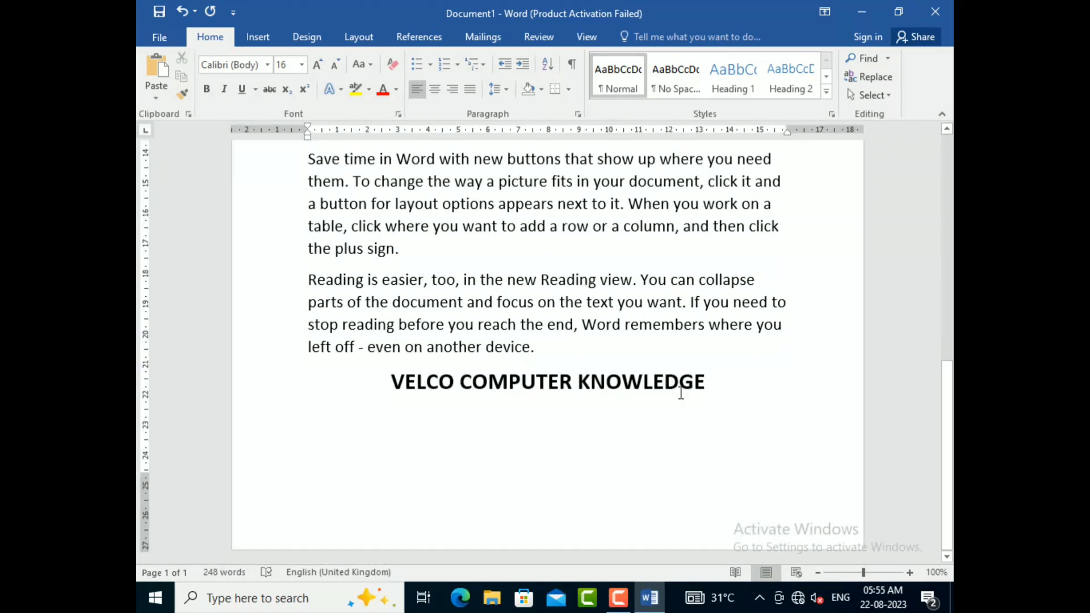
{"action": "scroll", "coordinate": [479, 452], "scroll_direction": "up", "scroll_amount": 6}
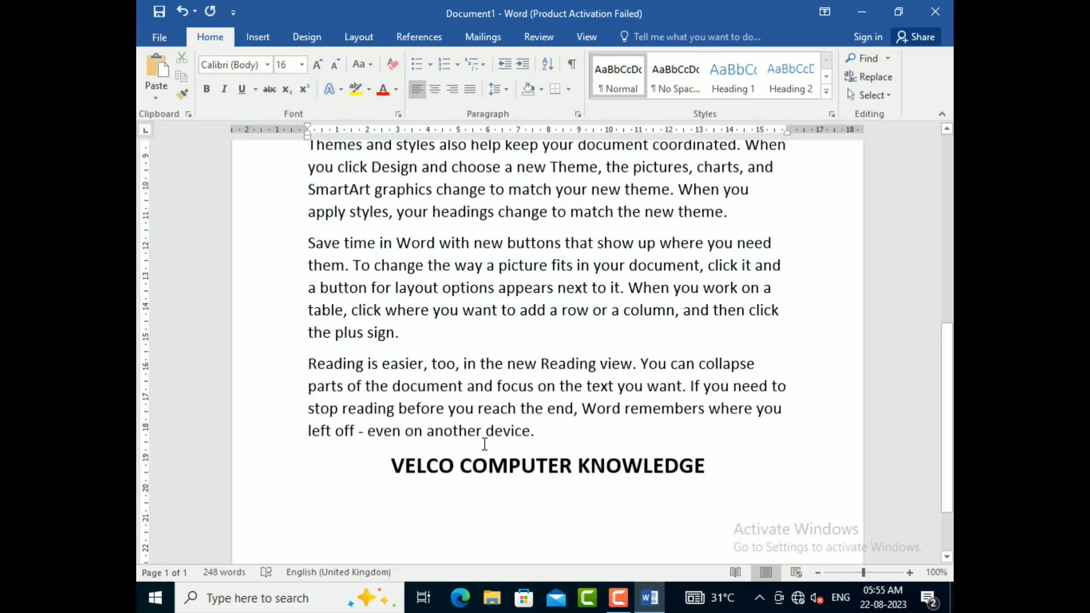
{"action": "scroll", "coordinate": [436, 307], "scroll_direction": "down", "scroll_amount": 2}
{"action": "scroll", "coordinate": [429, 358], "scroll_direction": "down", "scroll_amount": 1}
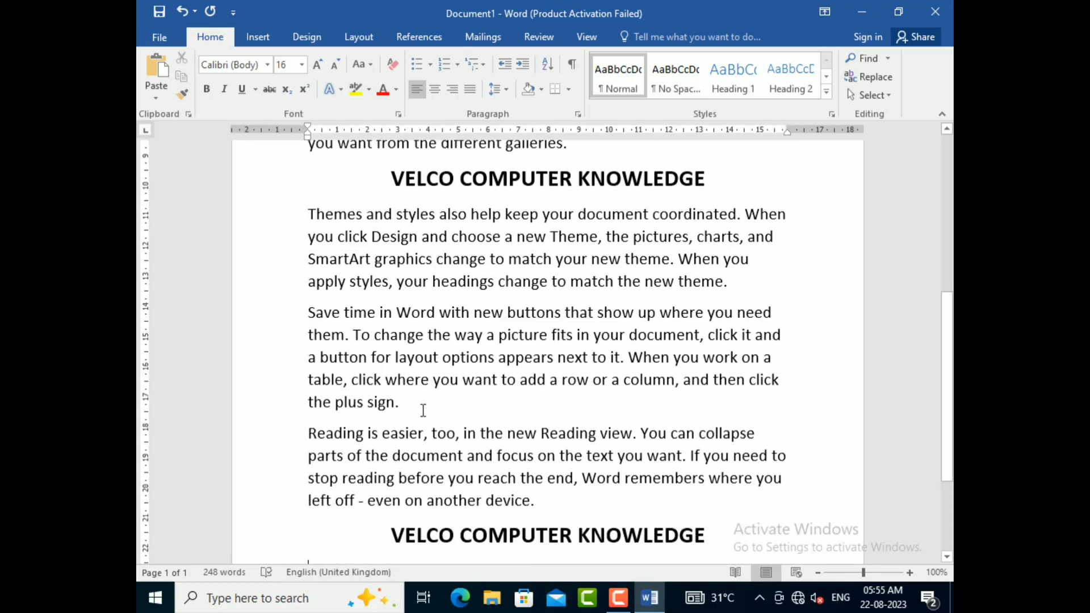
{"action": "left_click", "coordinate": [423, 410]}
{"action": "key", "text": "Return"}
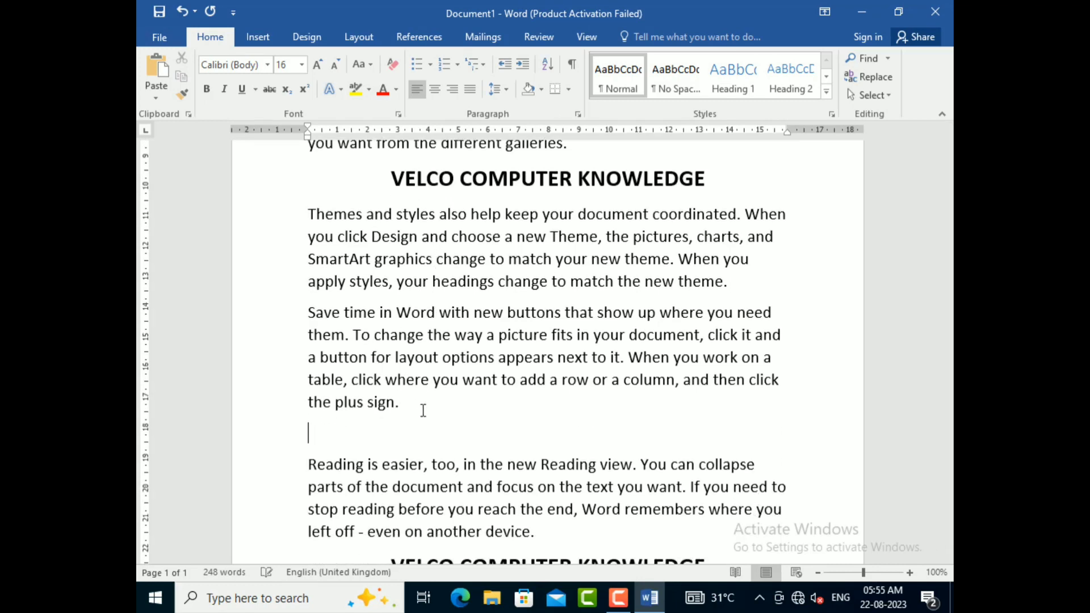
{"action": "type", "text": "VELCO COMPUTER KNOWLEDGE"}
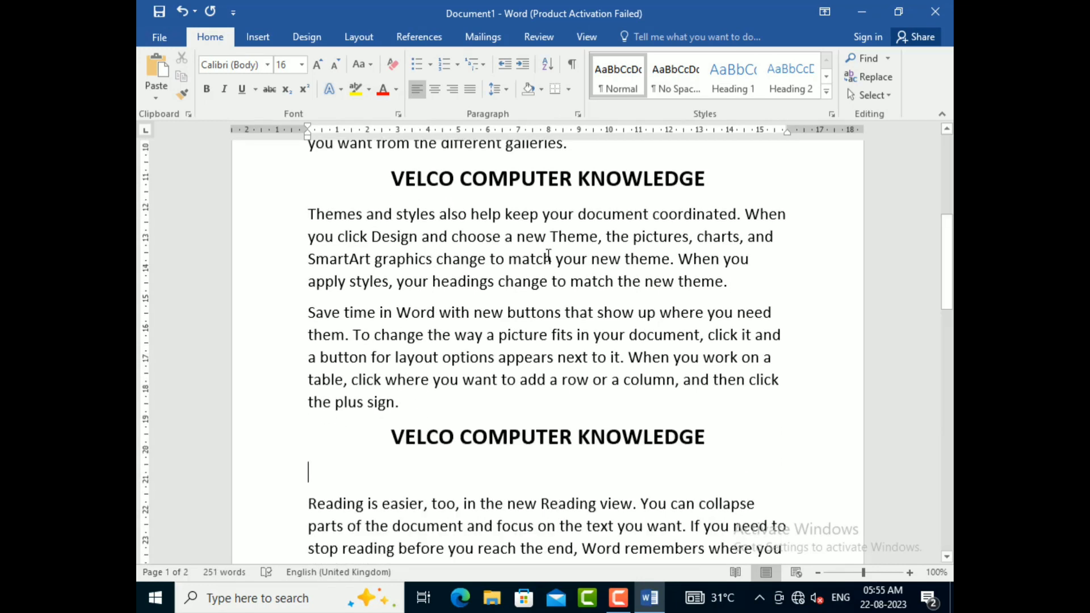
{"action": "scroll", "coordinate": [549, 257], "scroll_direction": "down", "scroll_amount": 1}
{"action": "scroll", "coordinate": [548, 256], "scroll_direction": "up", "scroll_amount": 1}
{"action": "key", "text": "BackSpace"}
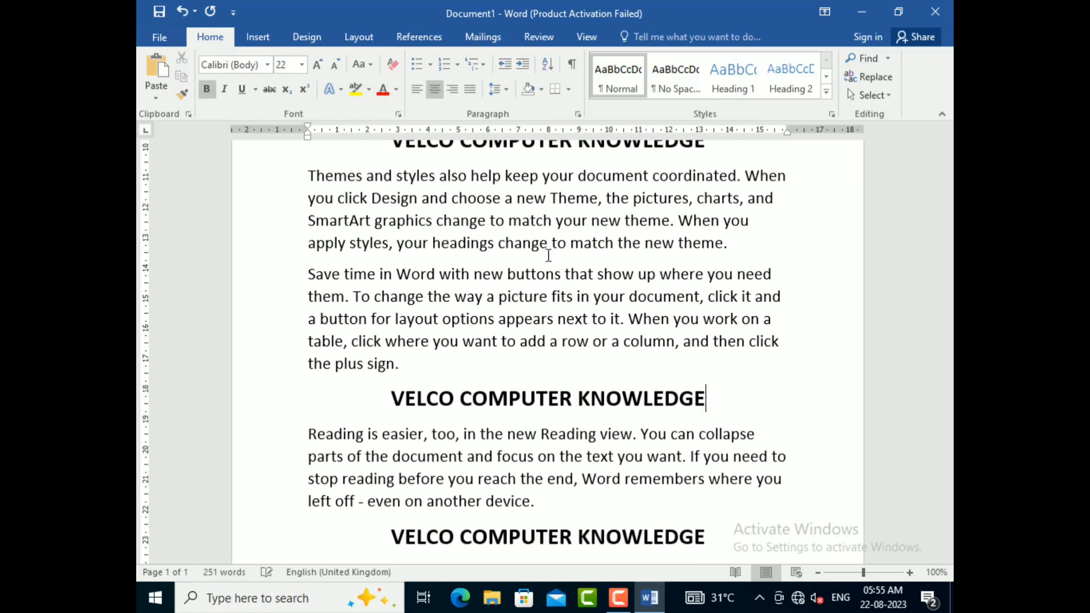
Step: Copy the red title's formatting with Format Painter onto the word KNOWLEDGE in the title above "Themes and styles"
{"action": "scroll", "coordinate": [548, 256], "scroll_direction": "up", "scroll_amount": 4}
{"action": "scroll", "coordinate": [548, 256], "scroll_direction": "up", "scroll_amount": 2}
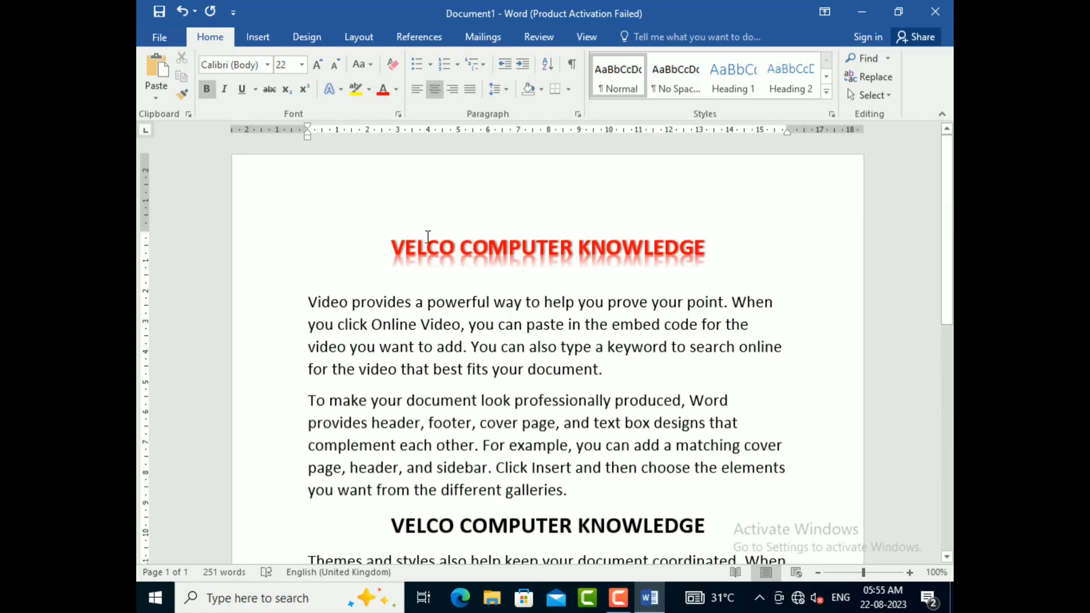
{"action": "left_click", "coordinate": [523, 249]}
{"action": "left_click_drag", "start_coordinate": [613, 249], "coordinate": [492, 254]}
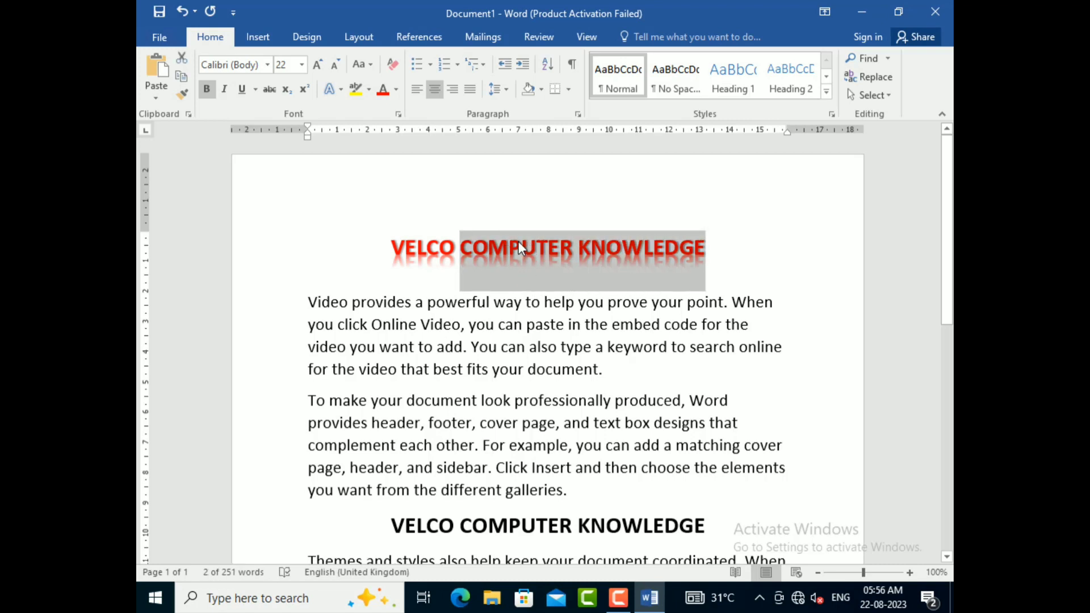
{"action": "left_click", "coordinate": [519, 241]}
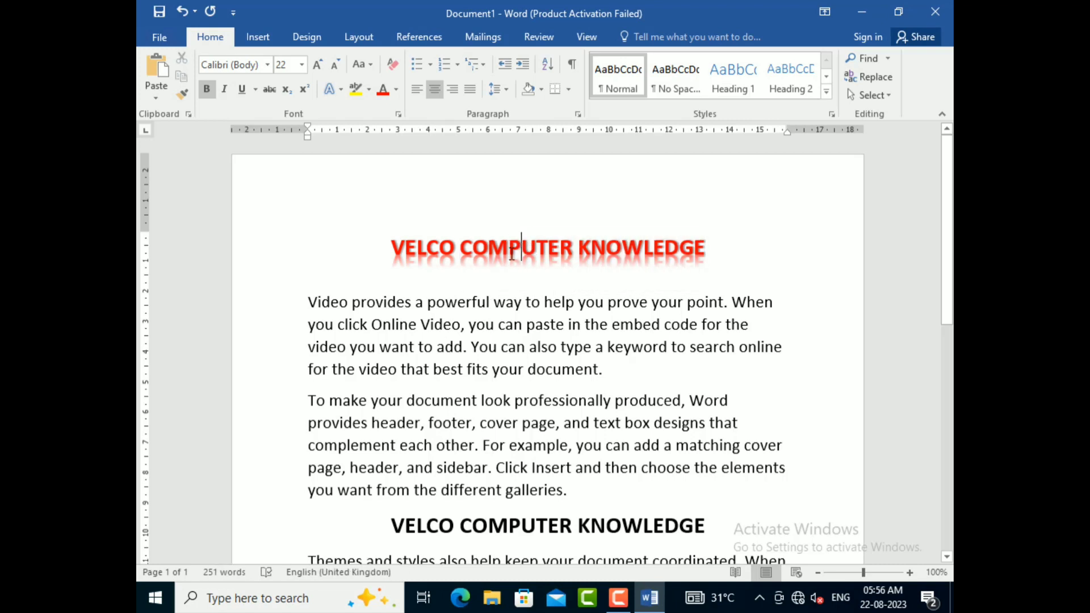
{"action": "left_click", "coordinate": [182, 92]}
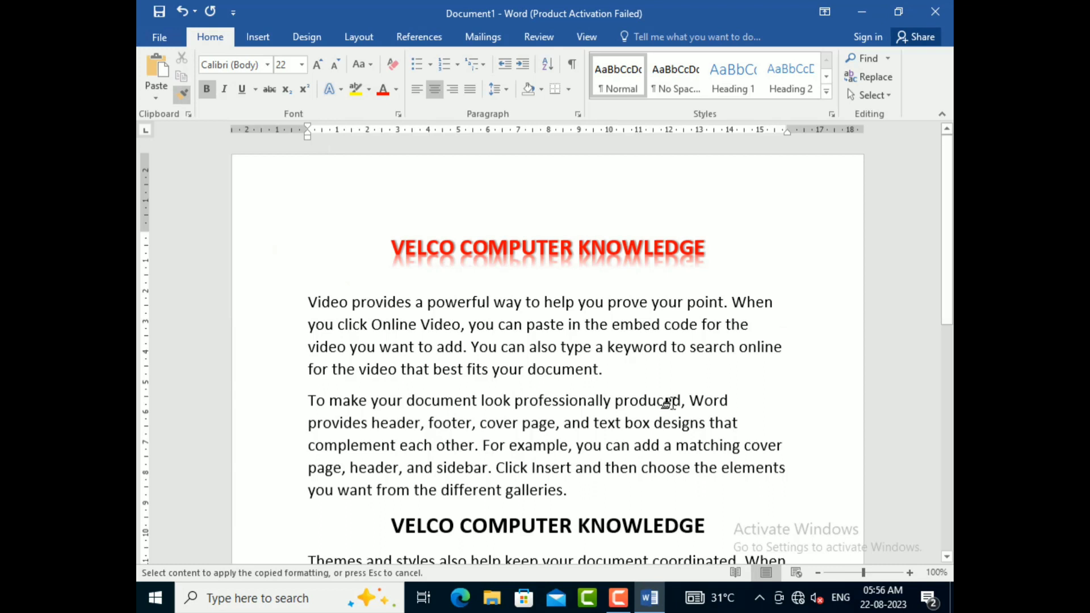
{"action": "scroll", "coordinate": [671, 392], "scroll_direction": "down", "scroll_amount": 2}
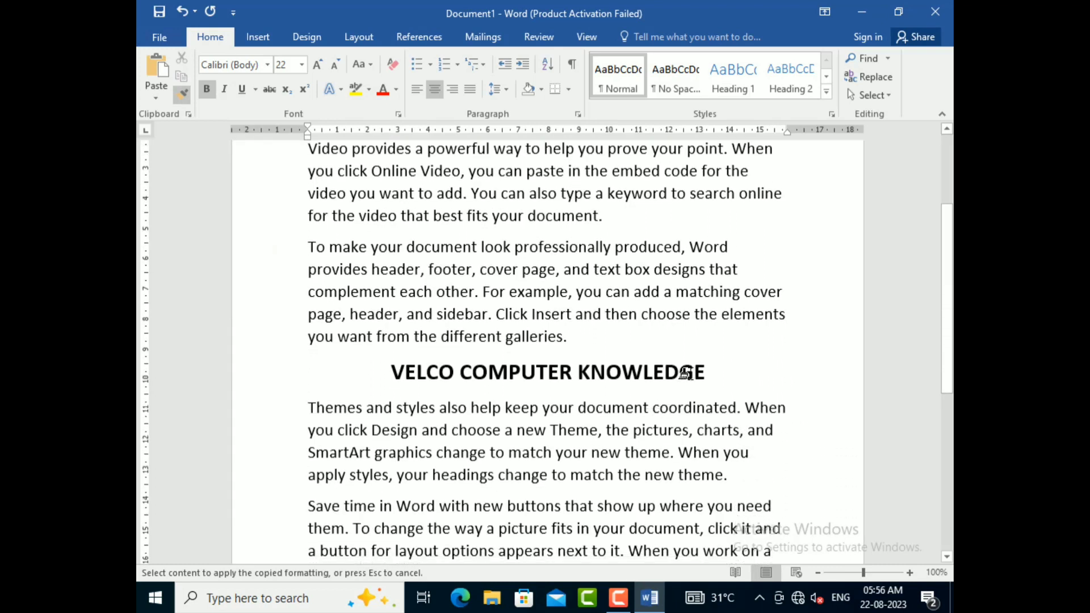
{"action": "left_click", "coordinate": [687, 372]}
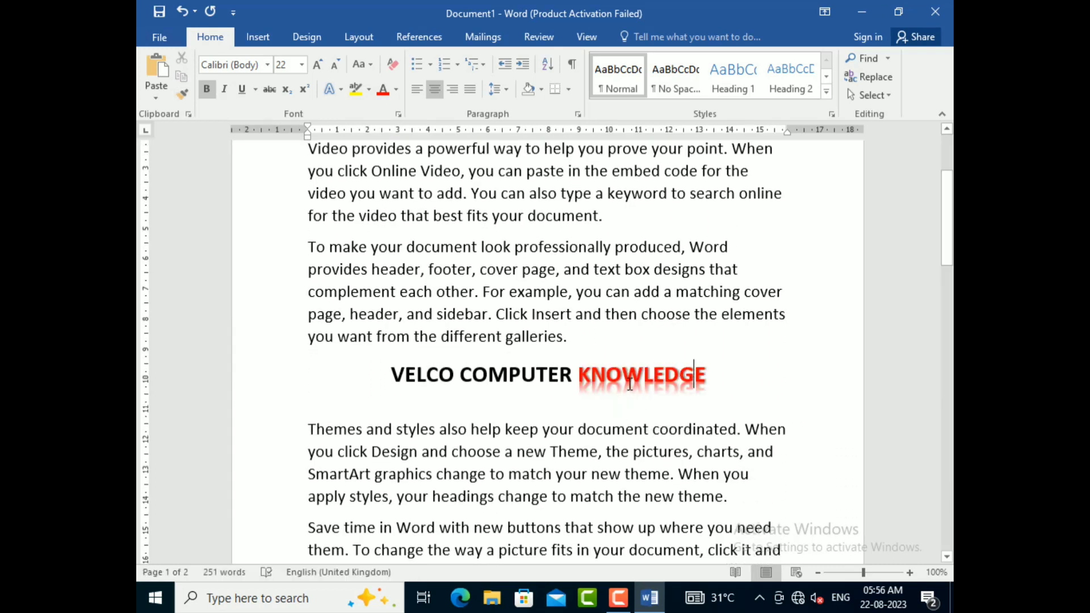
{"action": "left_click", "coordinate": [578, 342]}
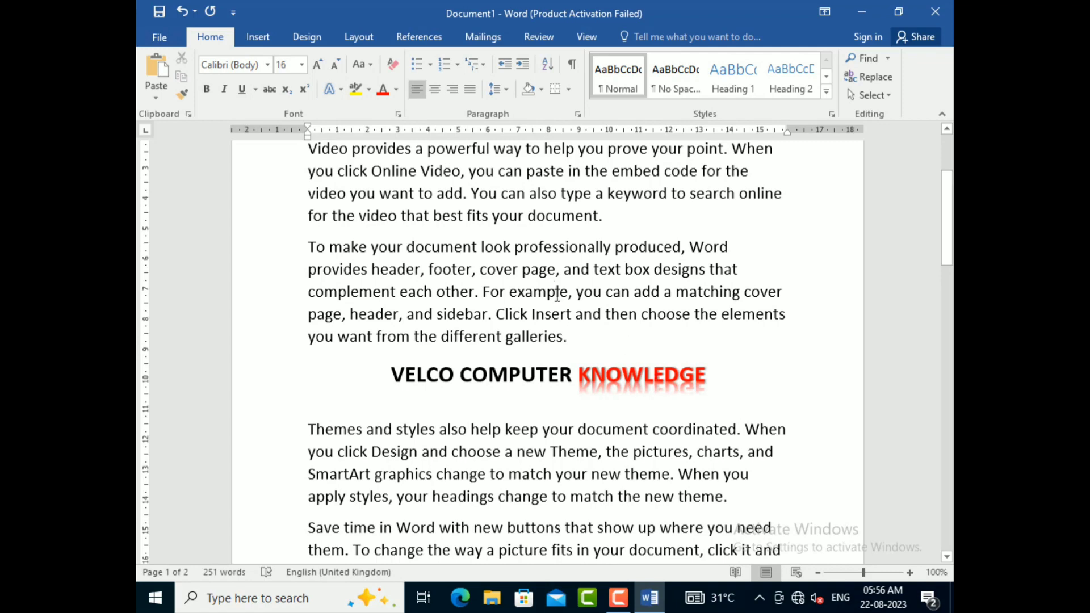
Step: Keep Format Painter active with the first title's formatting and apply it to COMPUTER and VELCO in the title above "Themes and styles"
{"action": "scroll", "coordinate": [558, 292], "scroll_direction": "up", "scroll_amount": 2}
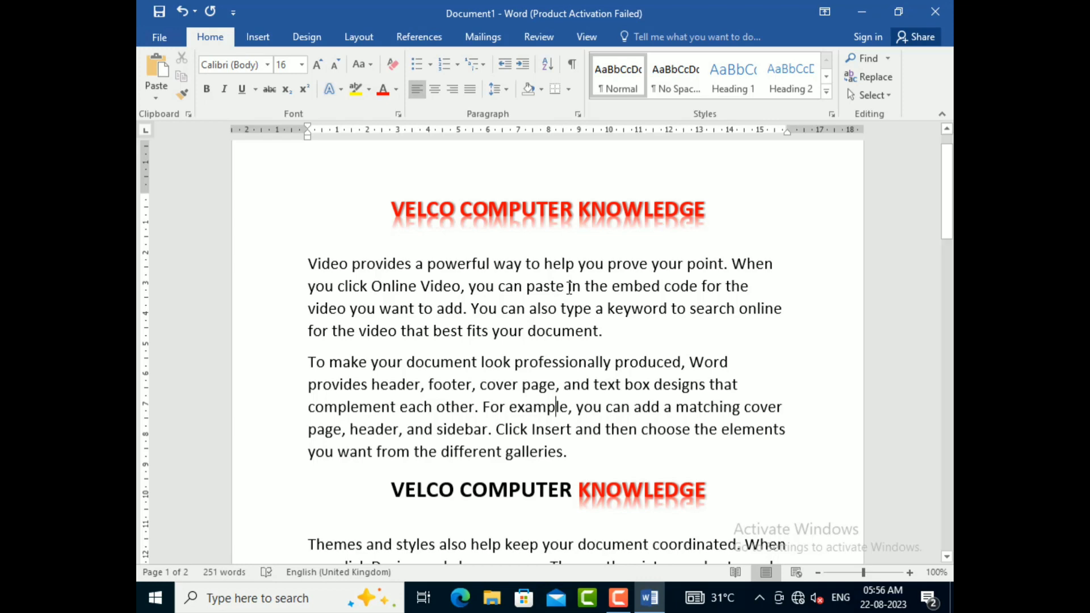
{"action": "left_click", "coordinate": [536, 210]}
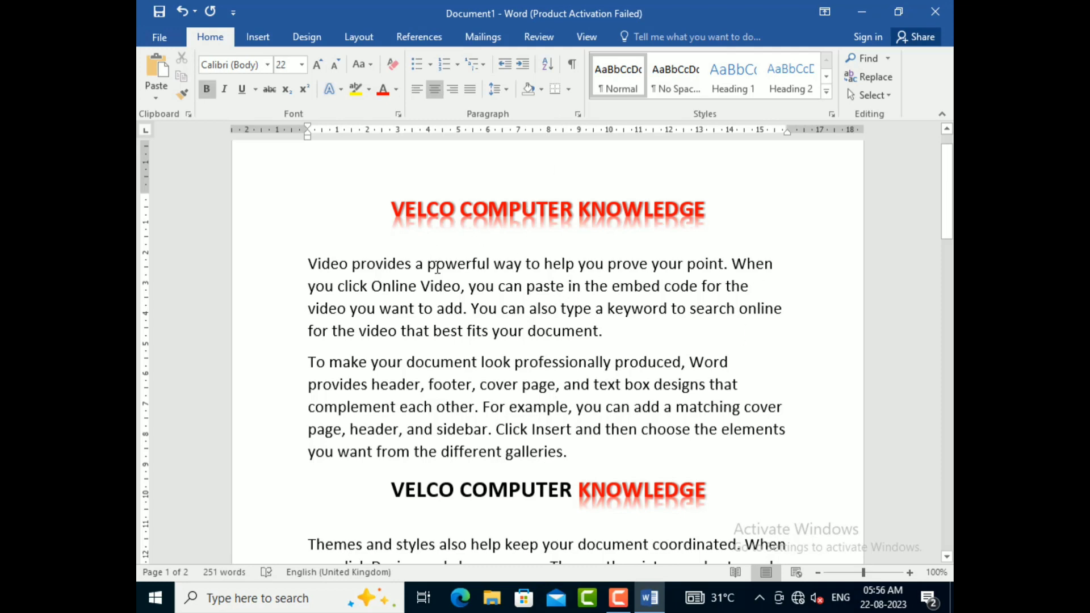
{"action": "left_click", "coordinate": [183, 90]}
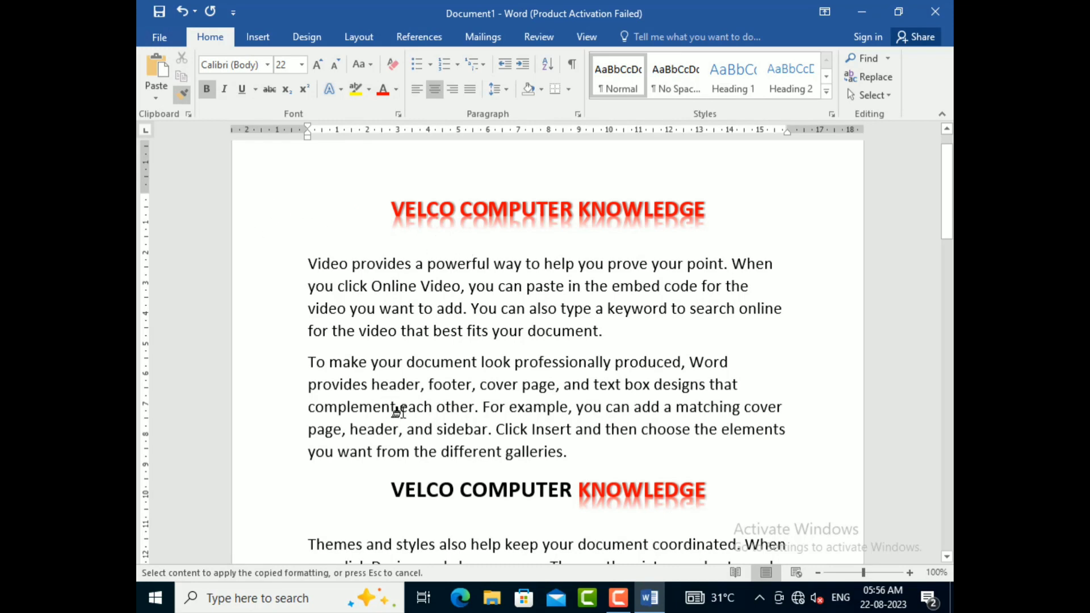
{"action": "scroll", "coordinate": [398, 411], "scroll_direction": "down", "scroll_amount": 2}
{"action": "left_click", "coordinate": [522, 376]}
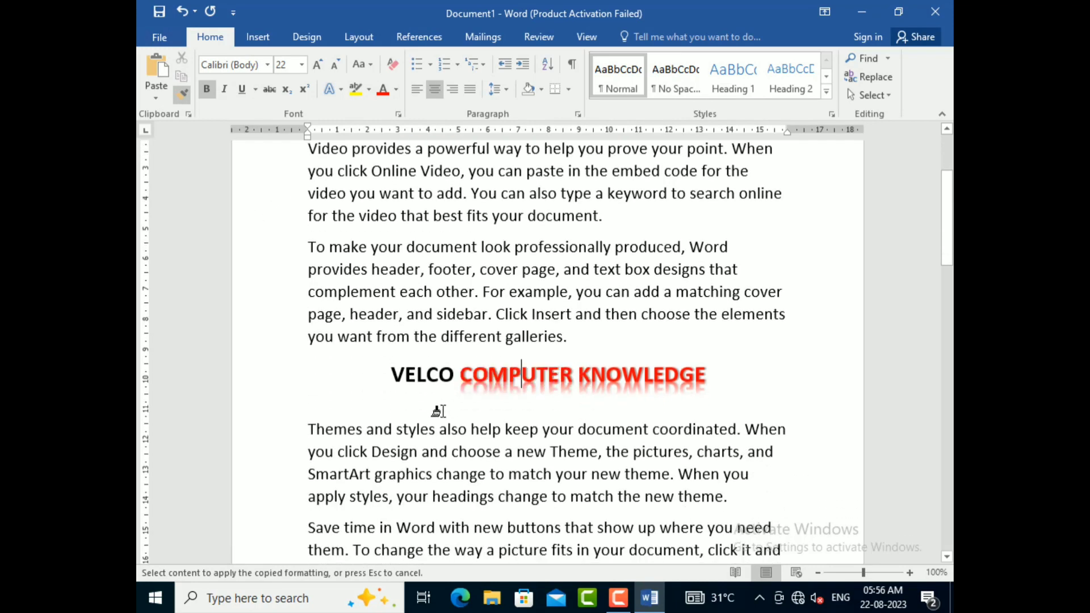
{"action": "left_click", "coordinate": [427, 375]}
{"action": "scroll", "coordinate": [449, 420], "scroll_direction": "down", "scroll_amount": 4}
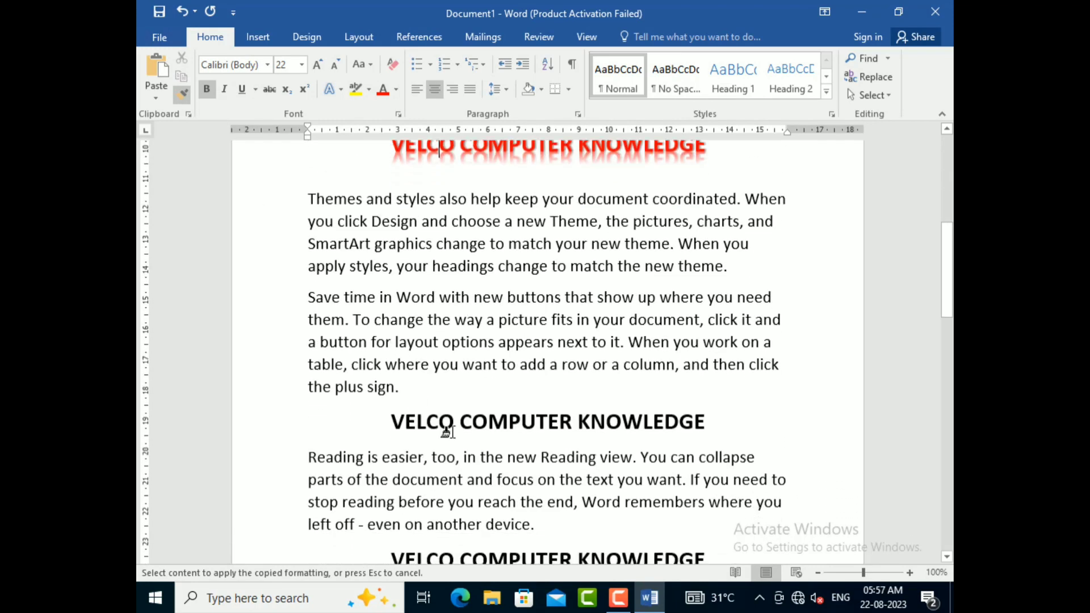
Step: Apply the copied red title formatting to VELCO, COMPUTER and KNOWLEDGE in the title above "Reading is easier"
{"action": "left_click", "coordinate": [429, 424]}
{"action": "left_click", "coordinate": [546, 423]}
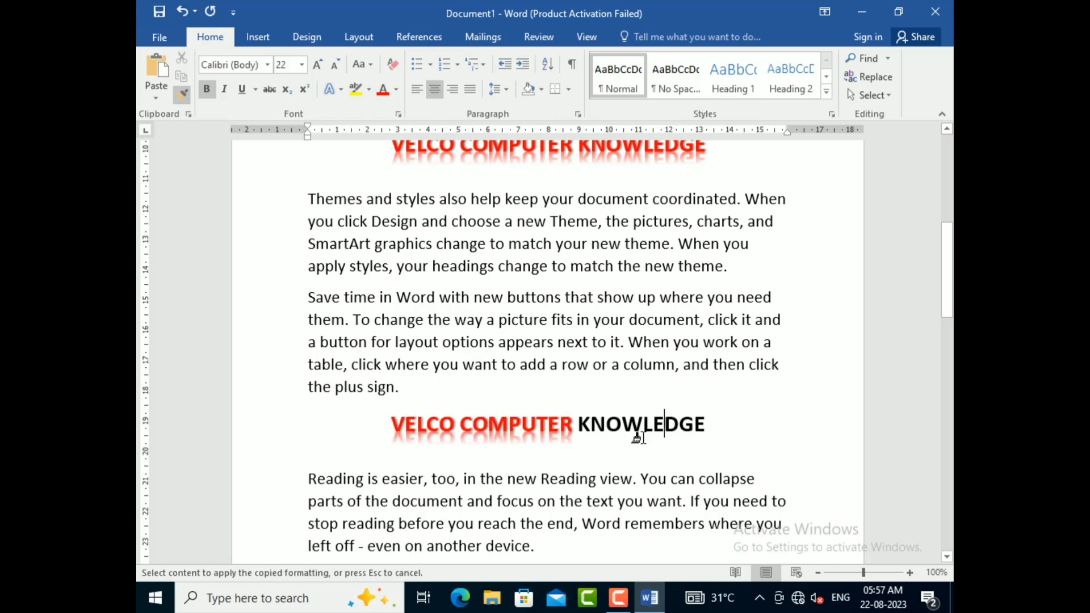
{"action": "left_click", "coordinate": [639, 437]}
Step: Apply the copied red formatting to all three words of the title on the second page and turn off Format Painter
{"action": "scroll", "coordinate": [637, 438], "scroll_direction": "down", "scroll_amount": 7}
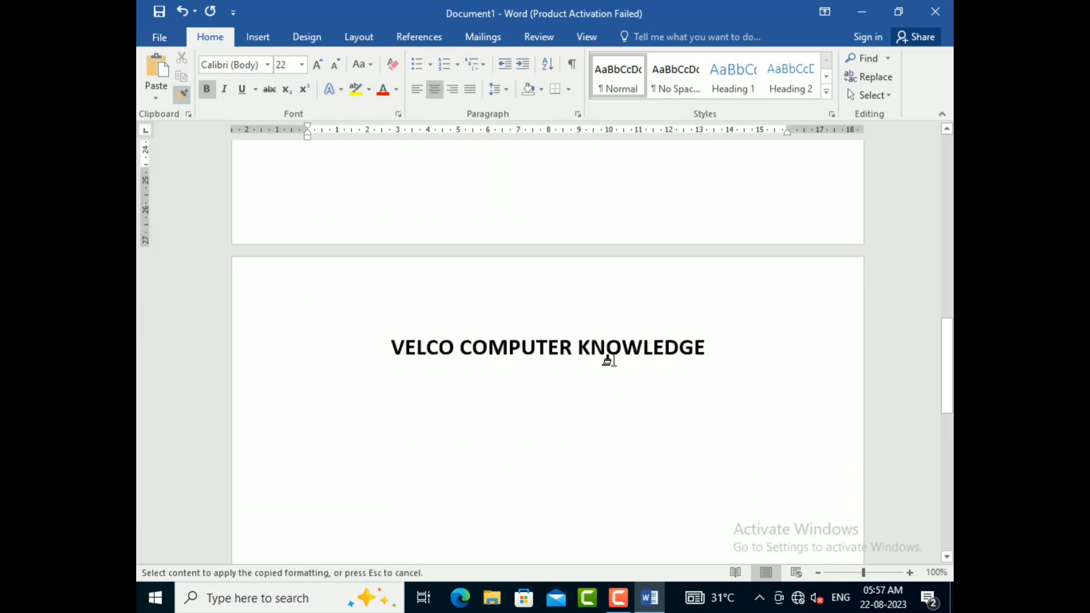
{"action": "left_click", "coordinate": [609, 361]}
{"action": "left_click", "coordinate": [488, 357]}
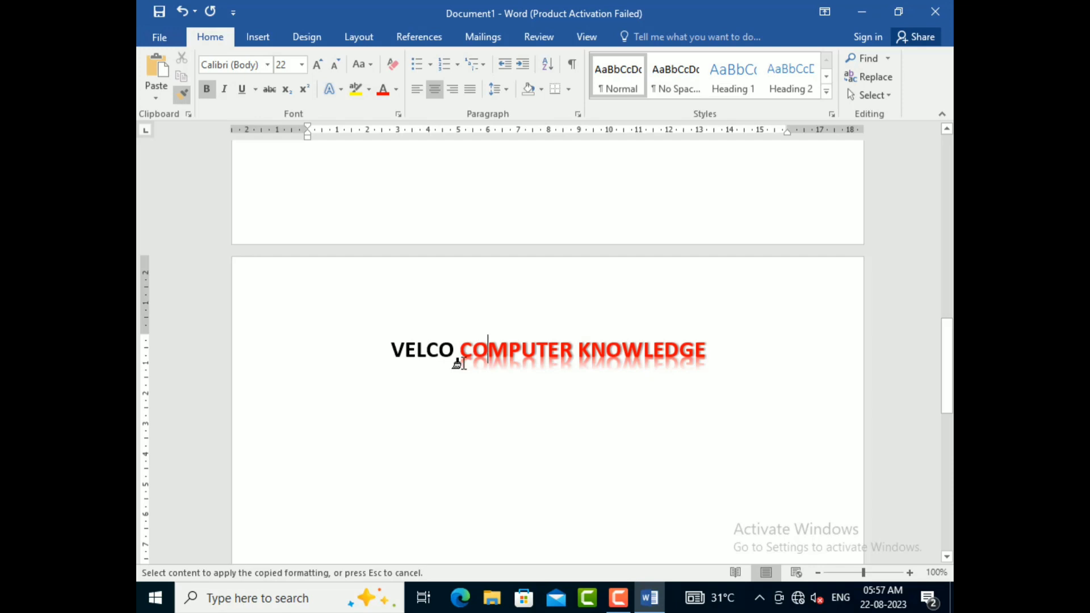
{"action": "left_click", "coordinate": [411, 350]}
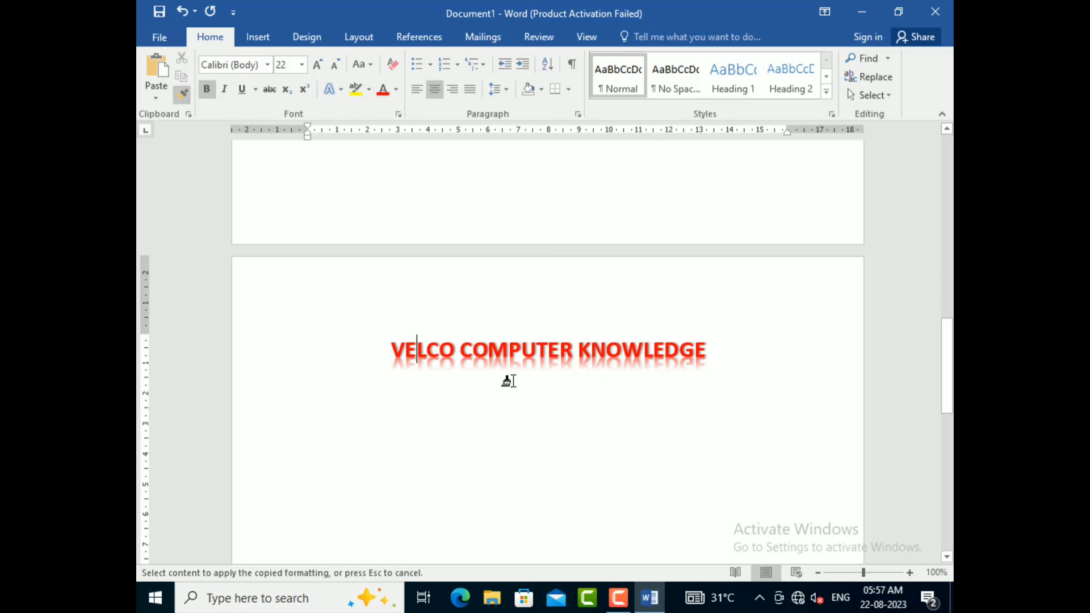
{"action": "scroll", "coordinate": [508, 381], "scroll_direction": "up", "scroll_amount": 15}
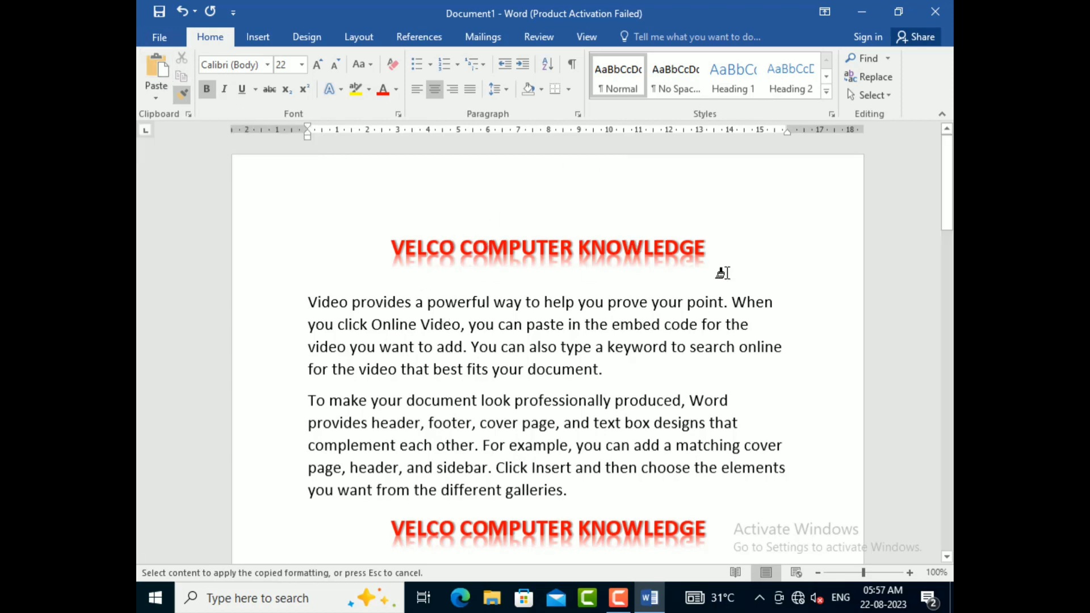
{"action": "left_click", "coordinate": [182, 96]}
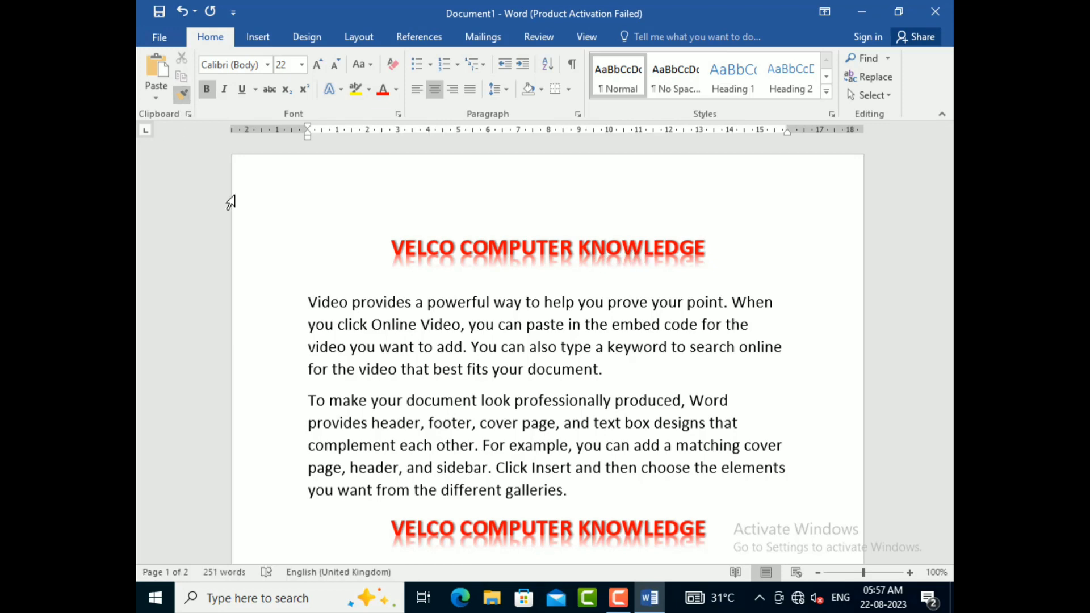
Step: Clear all formatting from every word of the first title, VELCO COMPUTER KNOWLEDGE
{"action": "left_click", "coordinate": [642, 250]}
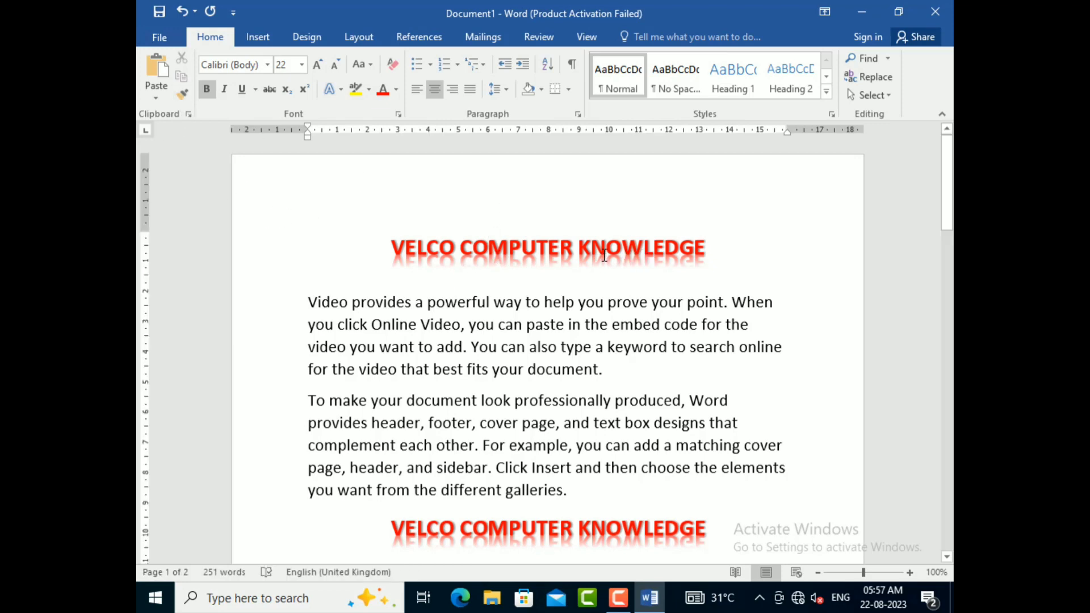
{"action": "left_click", "coordinate": [393, 64]}
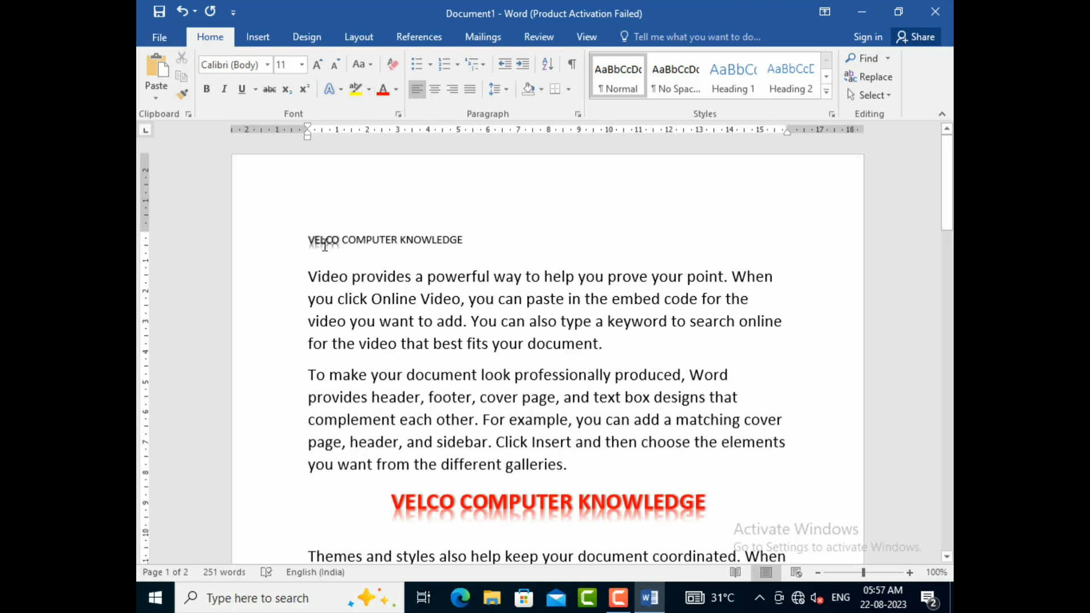
{"action": "left_click", "coordinate": [393, 64]}
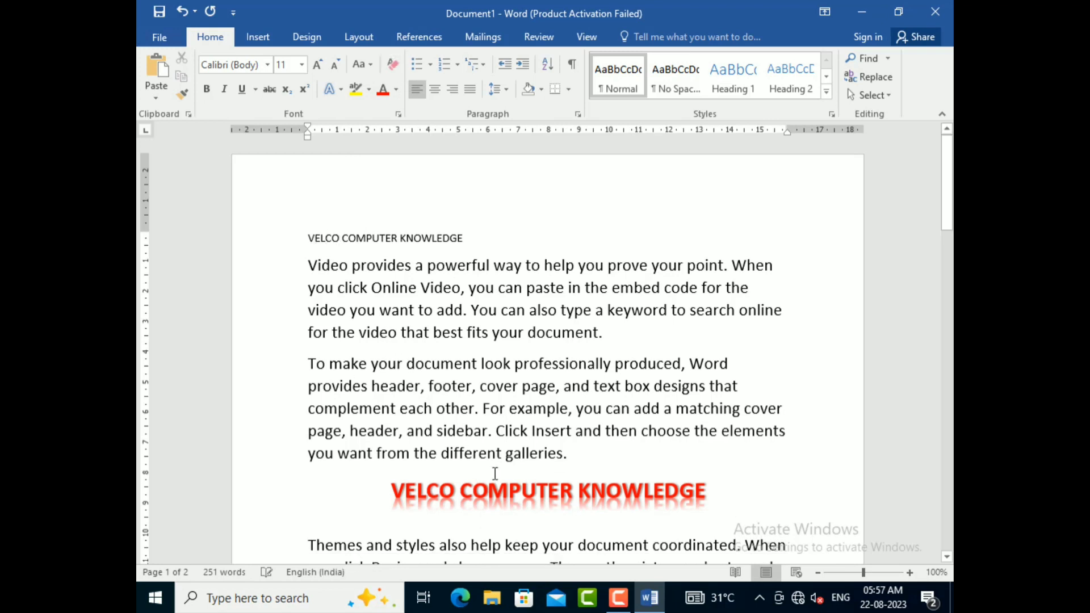
Step: Copy the formatting of the title above "Themes and styles" onto all words of the first title, then turn off Format Painter
{"action": "left_click", "coordinate": [522, 492]}
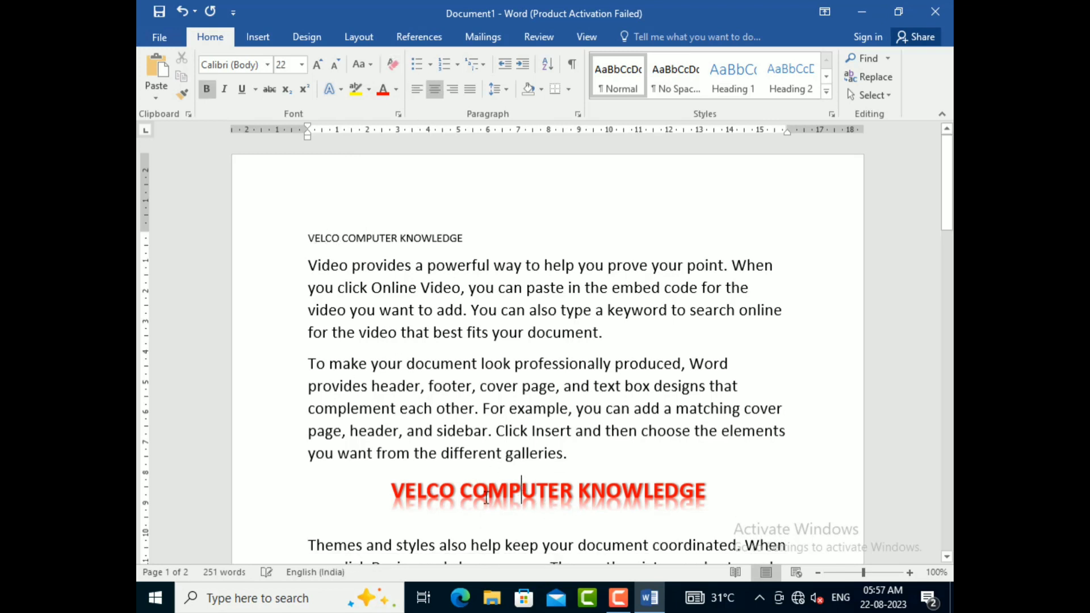
{"action": "left_click", "coordinate": [181, 95]}
{"action": "left_click_drag", "start_coordinate": [310, 239], "coordinate": [341, 240]}
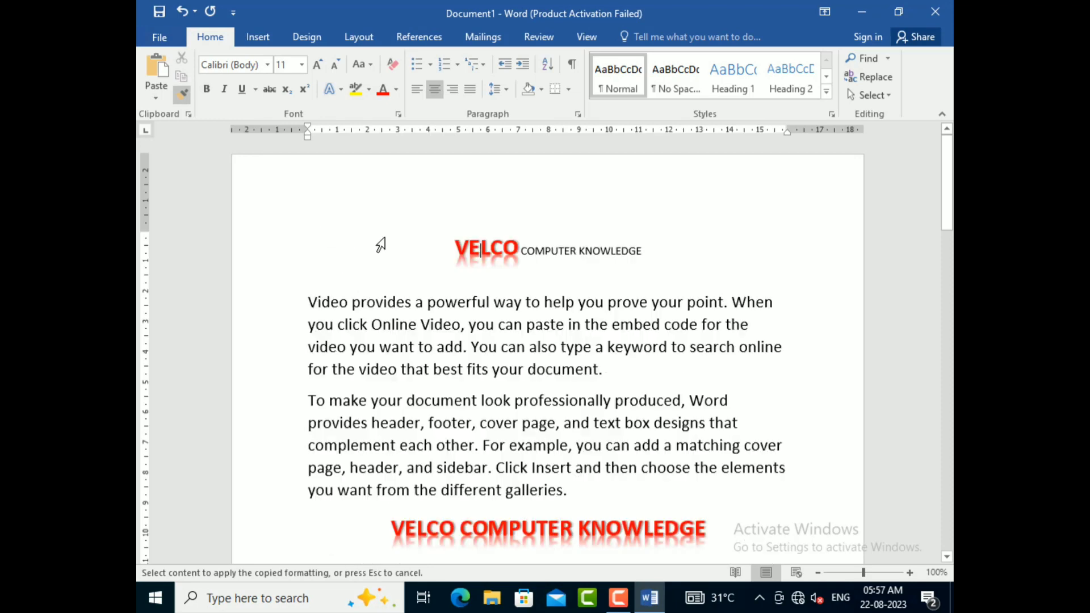
{"action": "left_click_drag", "start_coordinate": [521, 250], "coordinate": [641, 251]}
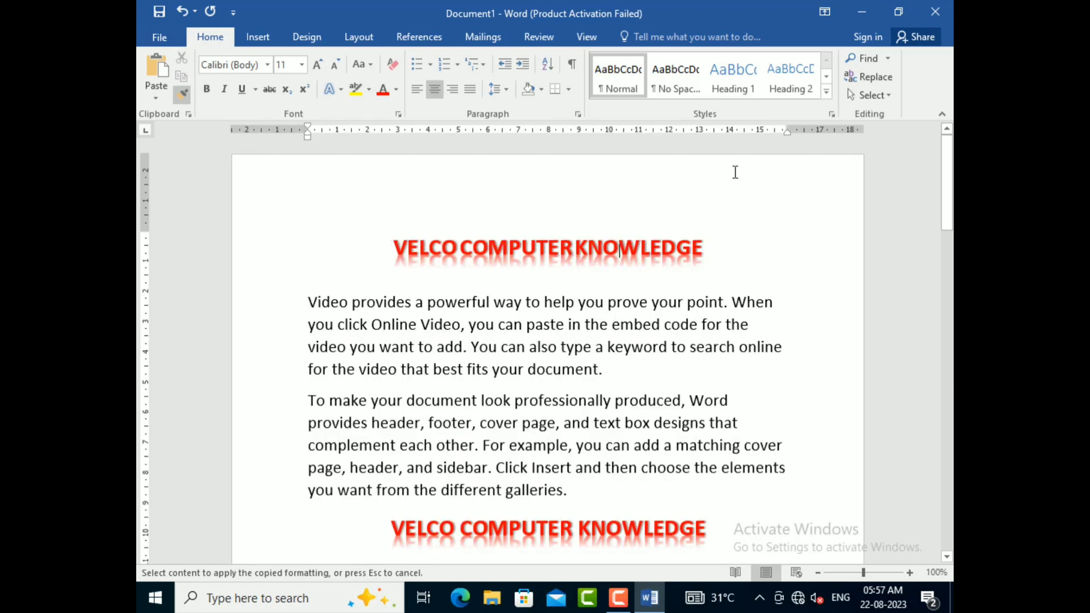
{"action": "left_click", "coordinate": [181, 94]}
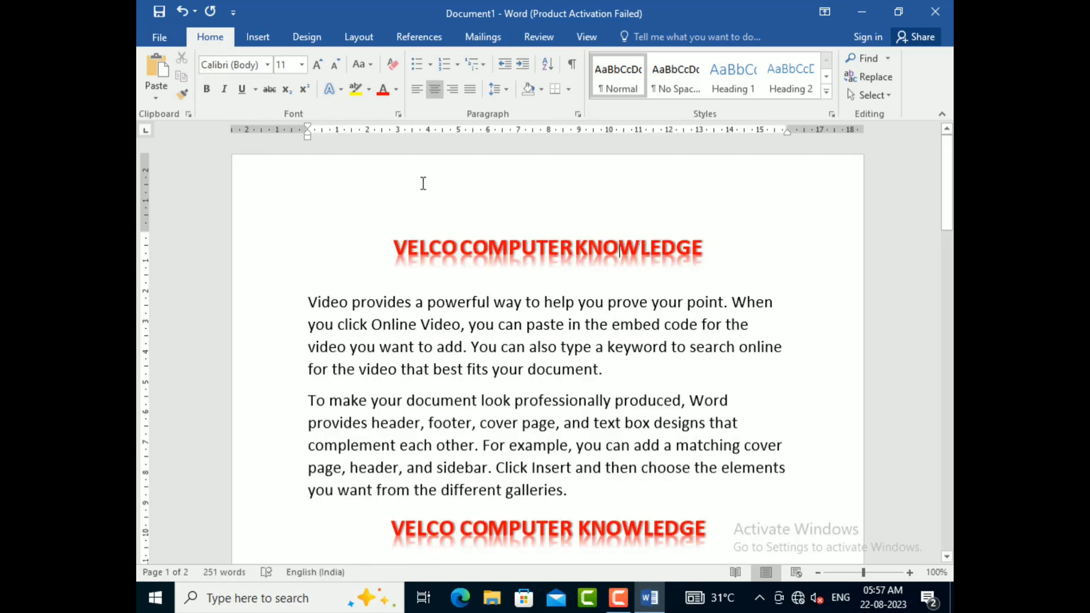
Step: Delete the whole title line above the "Themes and styles" paragraph
{"action": "scroll", "coordinate": [423, 184], "scroll_direction": "down", "scroll_amount": 2}
{"action": "left_click_drag", "start_coordinate": [568, 375], "coordinate": [442, 375]}
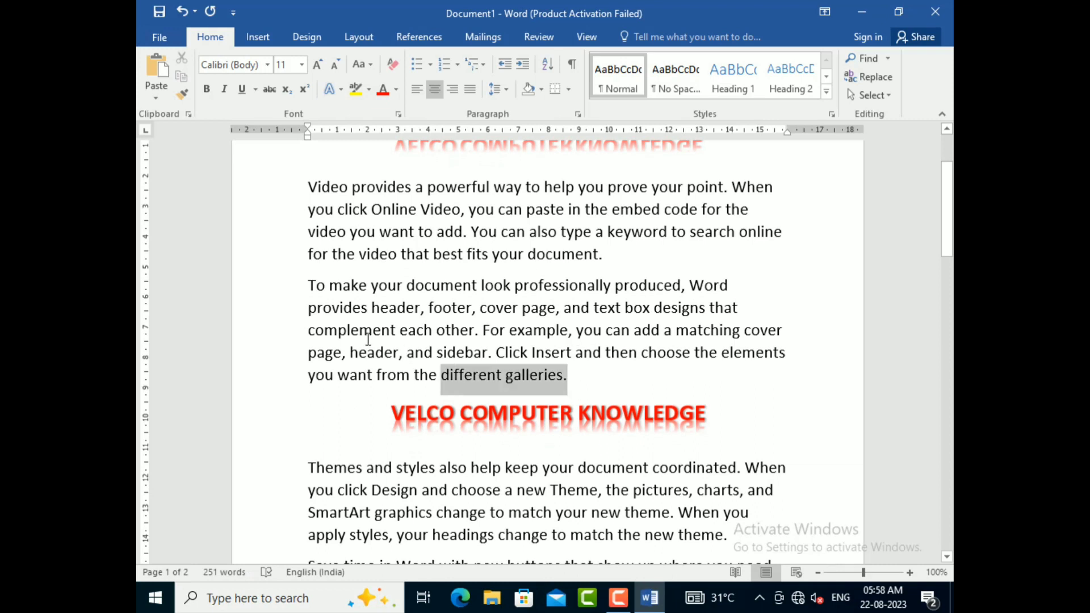
{"action": "left_click_drag", "start_coordinate": [368, 340], "coordinate": [249, 183]}
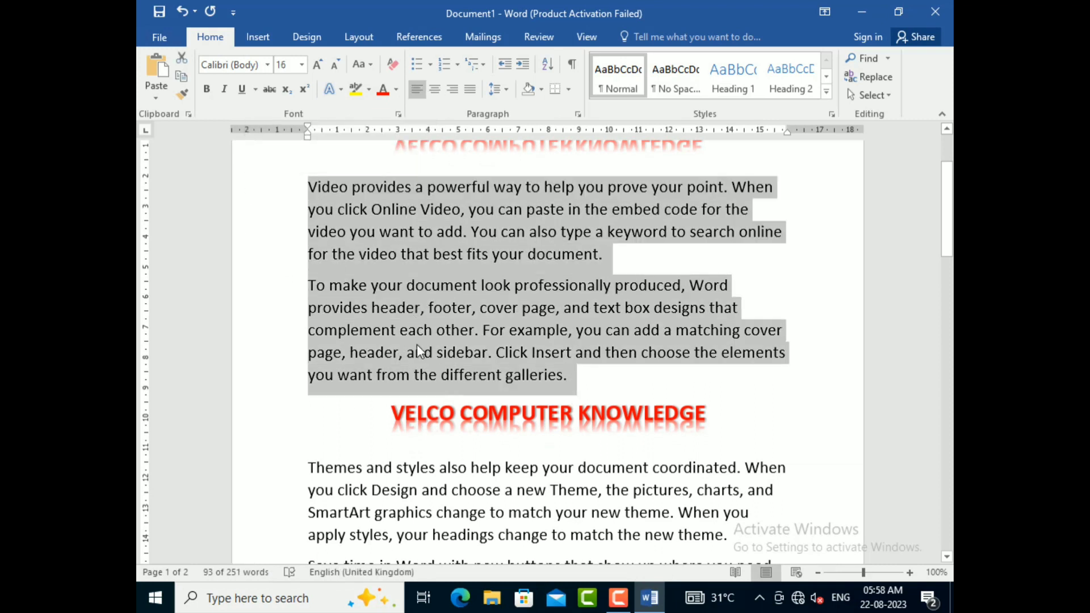
{"action": "left_click", "coordinate": [607, 416]}
{"action": "key", "text": "Delete"}
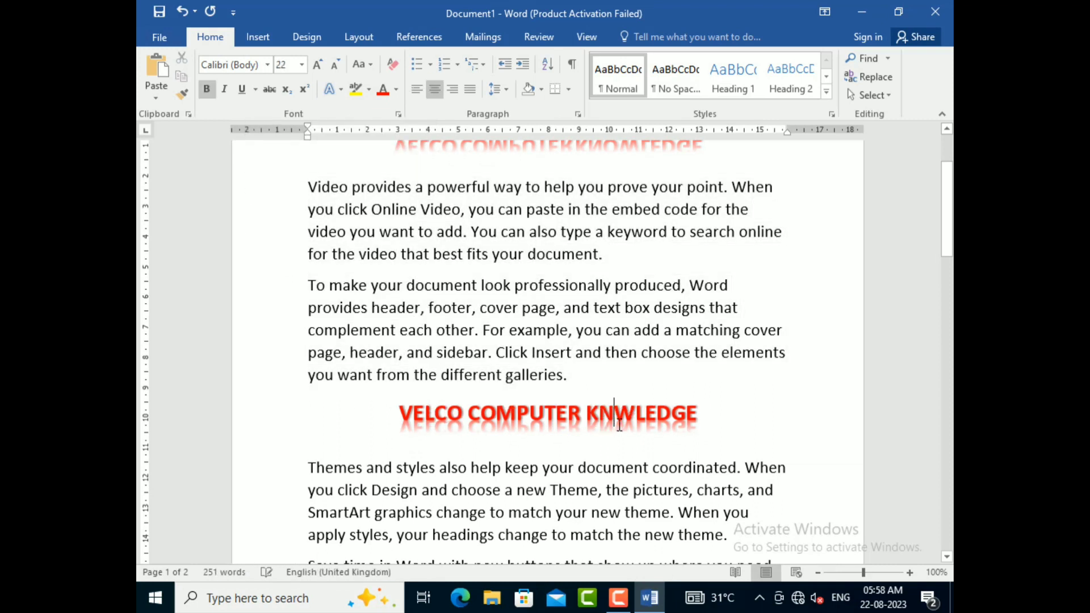
{"action": "left_click", "coordinate": [234, 404]}
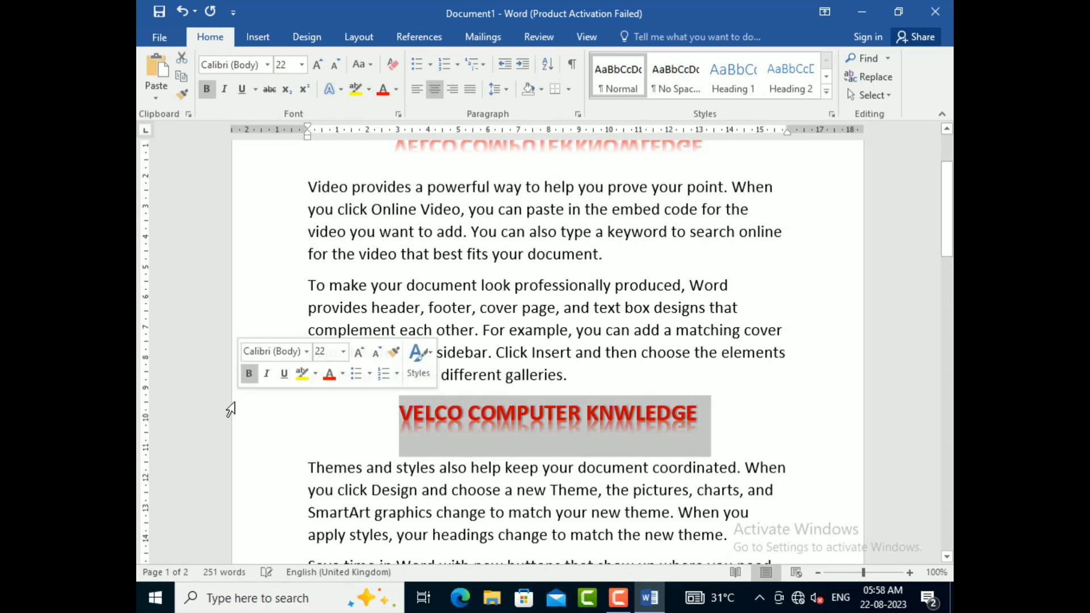
{"action": "key", "text": "Delete"}
Step: Delete the title between the "Save time in Word" and "Reading is easier" paragraphs
{"action": "scroll", "coordinate": [230, 409], "scroll_direction": "down", "scroll_amount": 3}
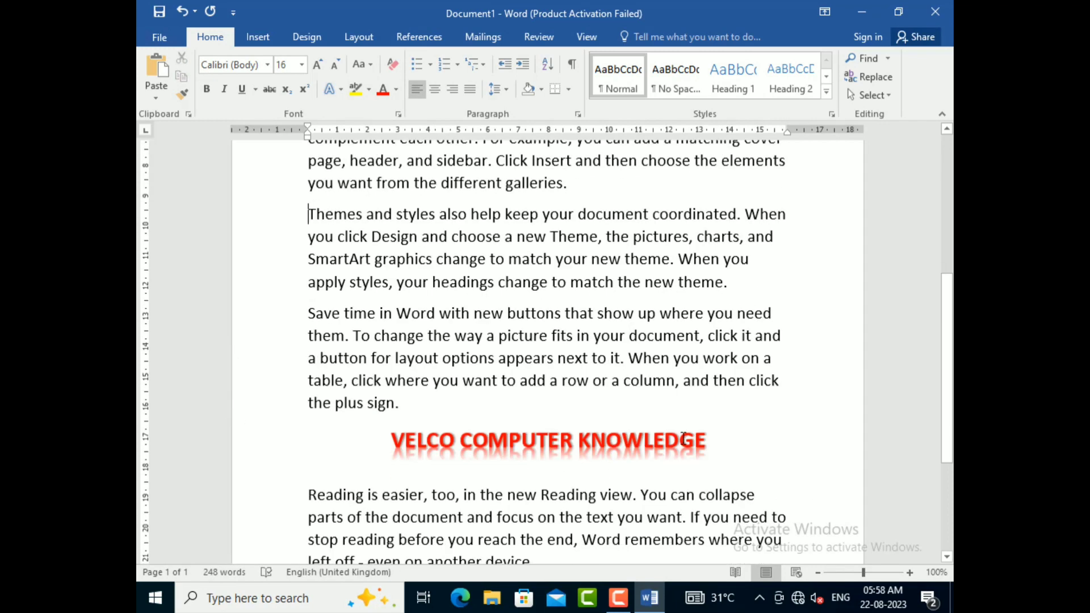
{"action": "left_click_drag", "start_coordinate": [617, 436], "coordinate": [324, 435]}
{"action": "key", "text": "Delete"}
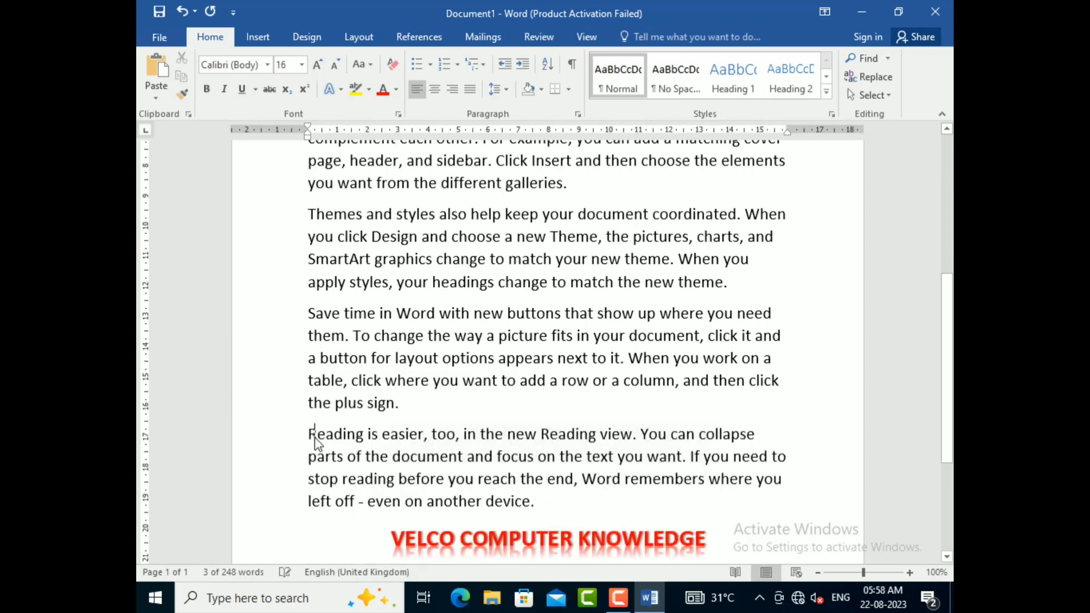
Step: Delete the last title, below the "Reading is easier" paragraph
{"action": "scroll", "coordinate": [316, 437], "scroll_direction": "up", "scroll_amount": 3}
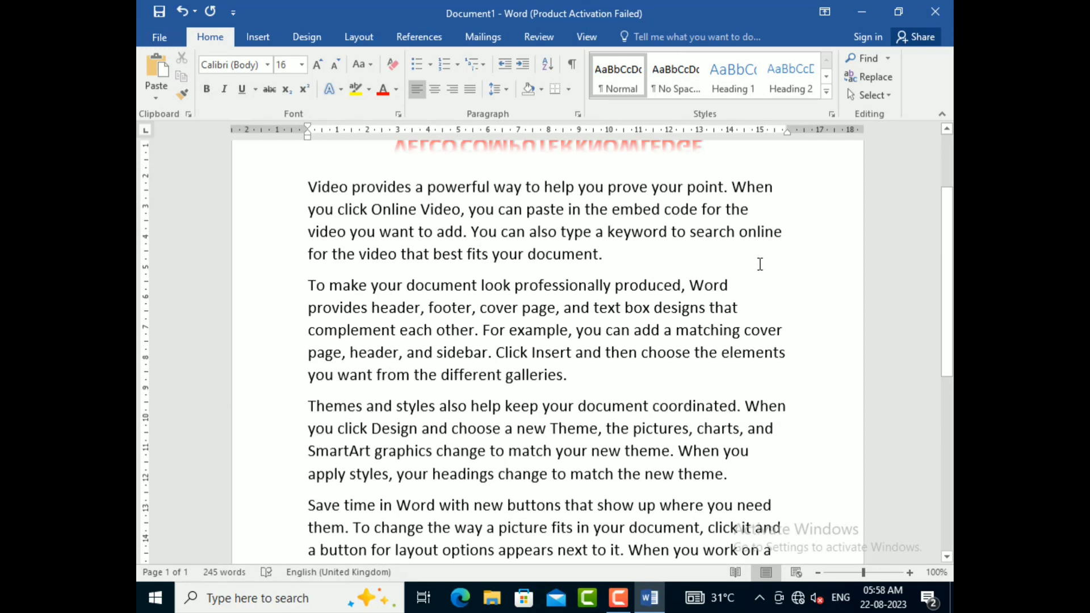
{"action": "scroll", "coordinate": [759, 264], "scroll_direction": "down", "scroll_amount": 5}
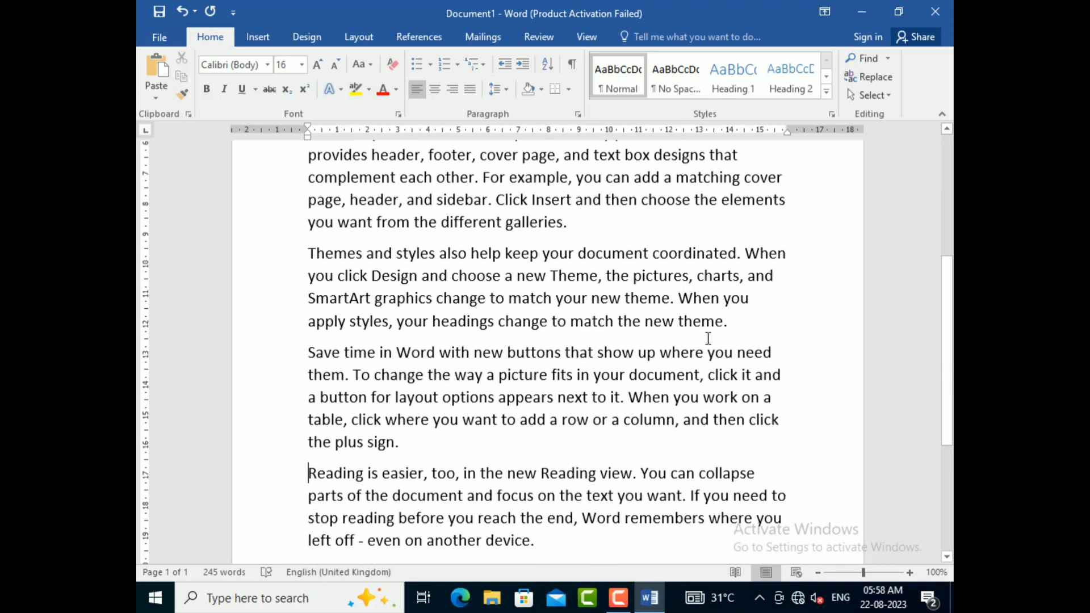
{"action": "left_click_drag", "start_coordinate": [710, 425], "coordinate": [390, 425]}
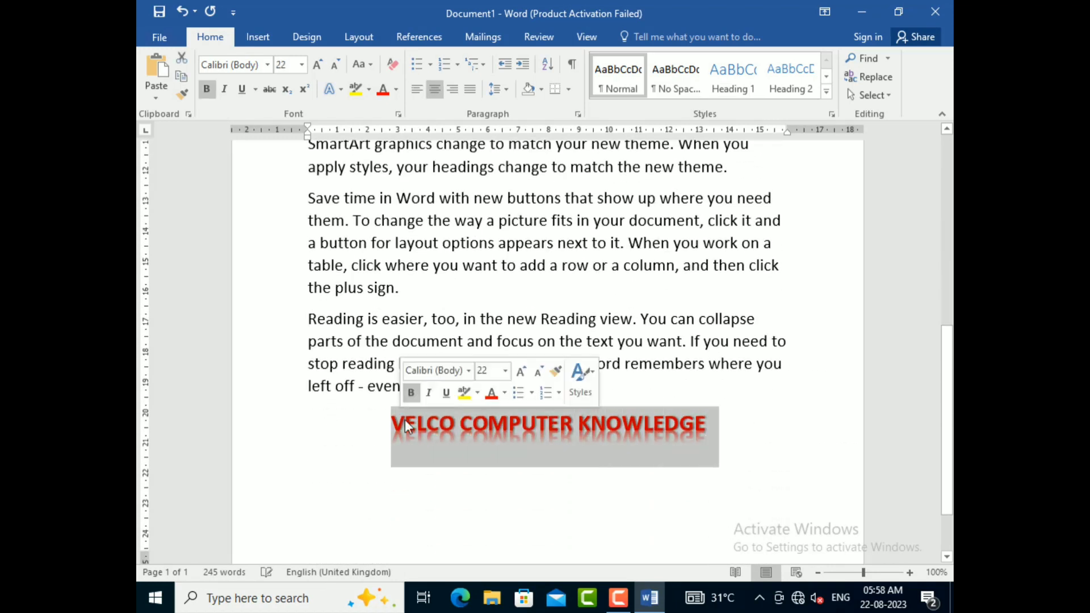
{"action": "key", "text": "Delete"}
{"action": "scroll", "coordinate": [406, 423], "scroll_direction": "down", "scroll_amount": 1}
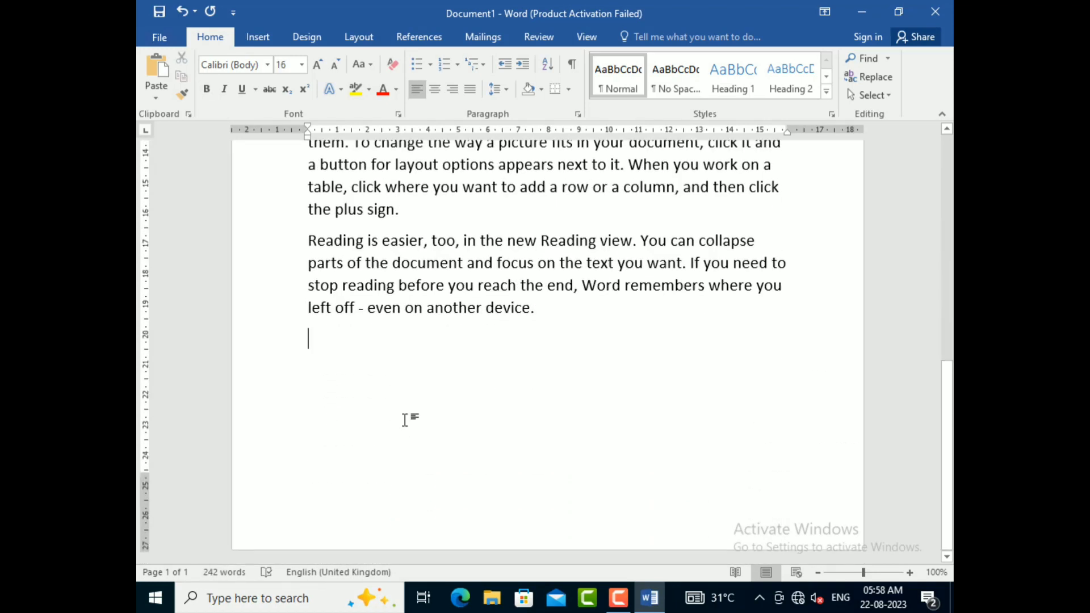
Step: Select all body paragraphs from "Video provides" to the end of the document and centre them
{"action": "scroll", "coordinate": [404, 418], "scroll_direction": "up", "scroll_amount": 7}
{"action": "scroll", "coordinate": [399, 404], "scroll_direction": "down", "scroll_amount": 1}
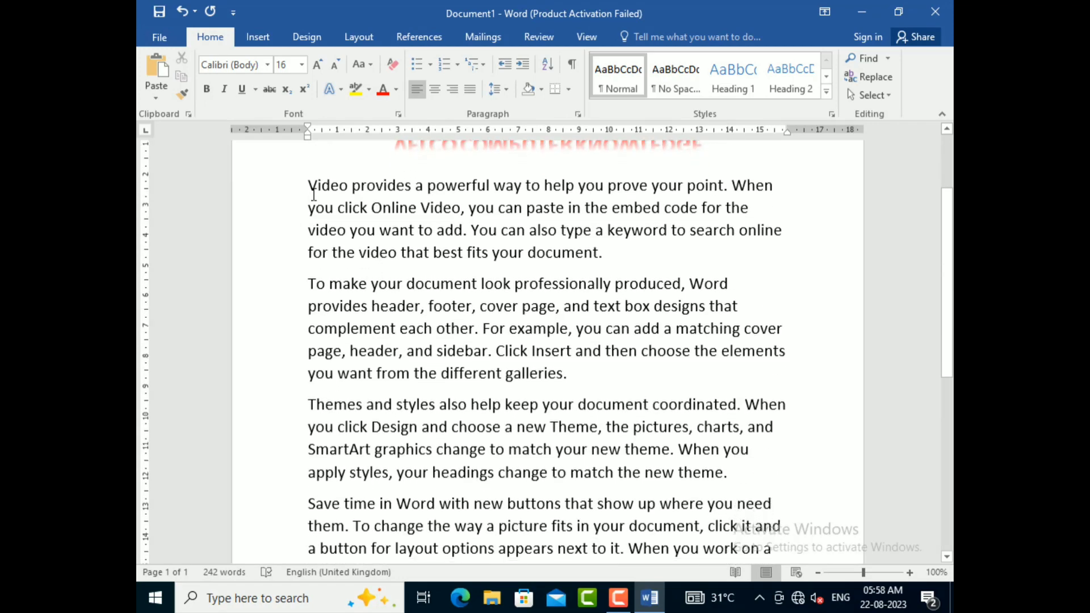
{"action": "left_click_drag", "start_coordinate": [308, 185], "coordinate": [642, 495]}
{"action": "scroll", "coordinate": [622, 383], "scroll_direction": "up", "scroll_amount": 6}
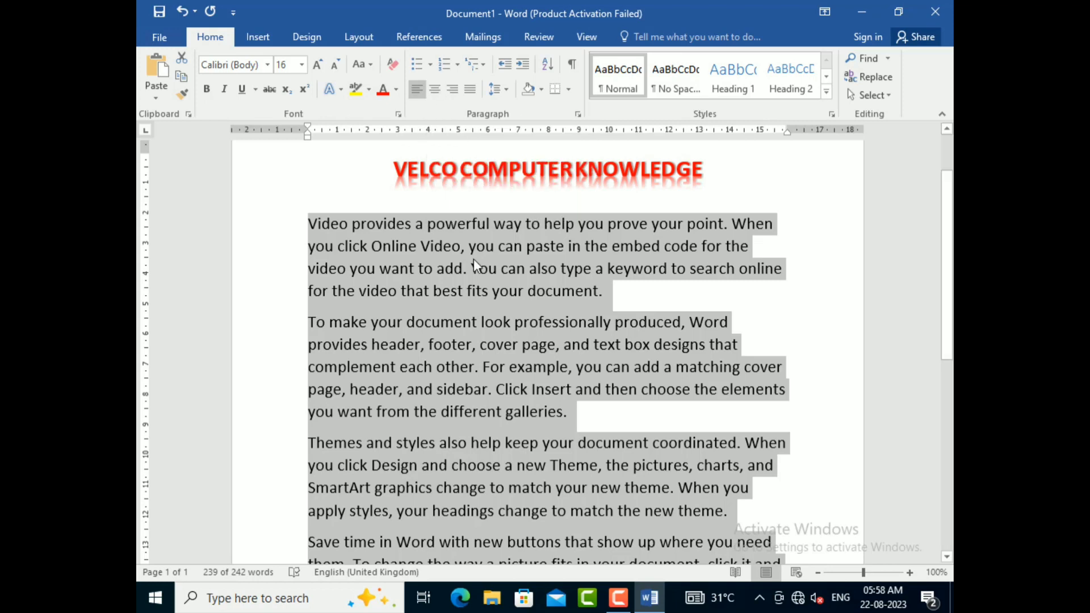
{"action": "left_click", "coordinate": [435, 90]}
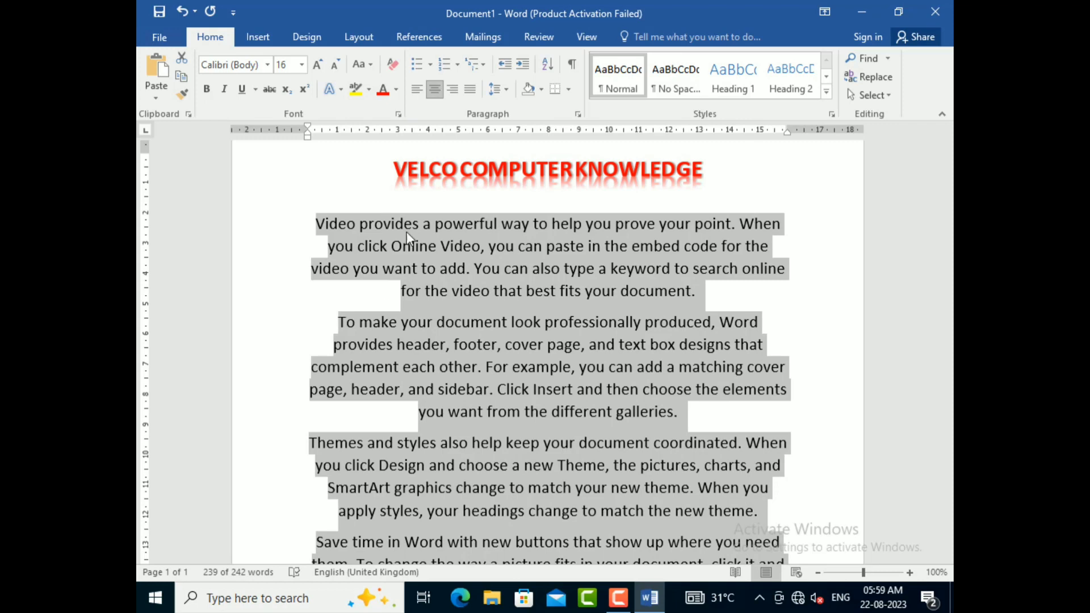
{"action": "scroll", "coordinate": [386, 303], "scroll_direction": "down", "scroll_amount": 3}
{"action": "scroll", "coordinate": [388, 310], "scroll_direction": "down", "scroll_amount": 2}
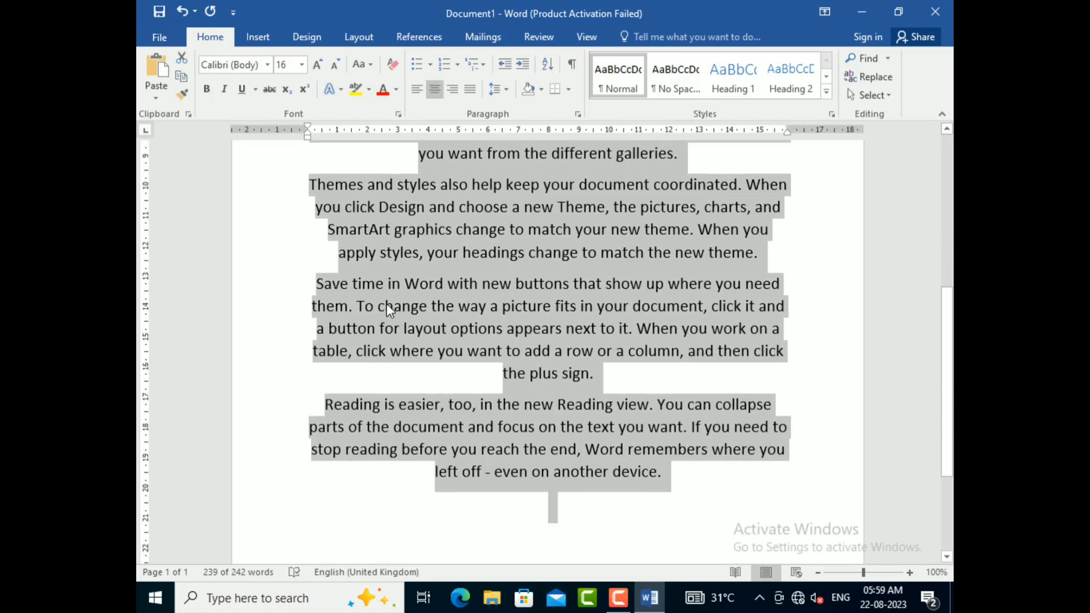
Step: Align the selected body paragraphs to the right margin
{"action": "scroll", "coordinate": [386, 310], "scroll_direction": "up", "scroll_amount": 5}
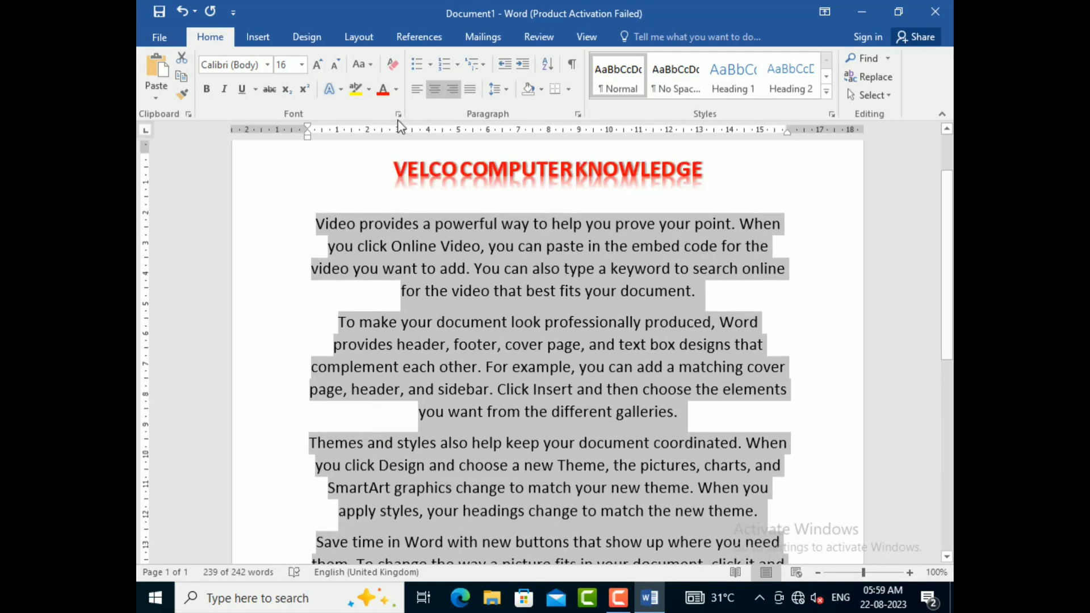
{"action": "left_click", "coordinate": [453, 89]}
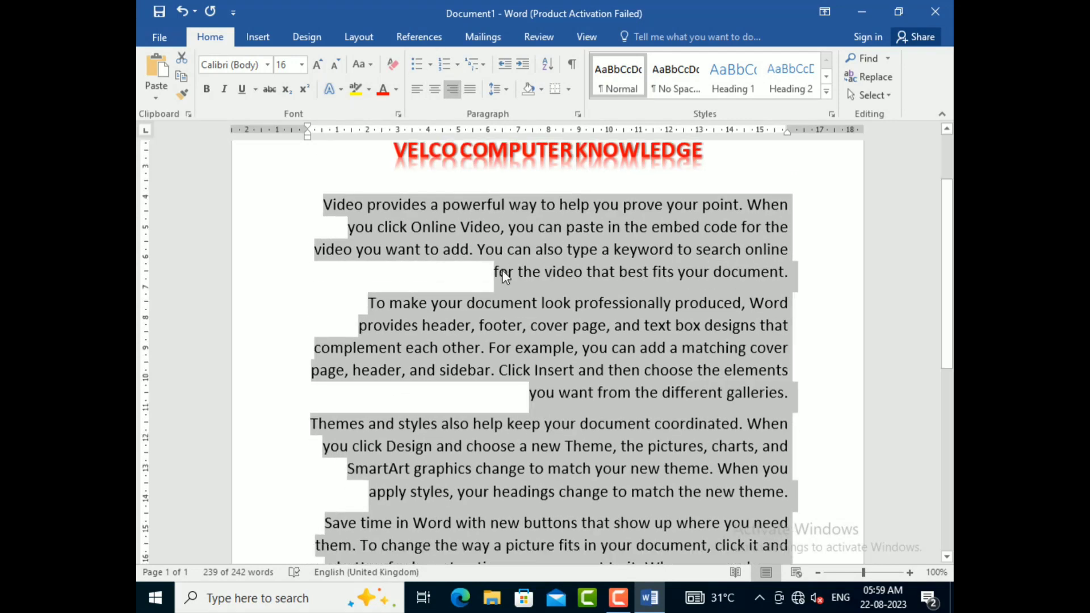
{"action": "scroll", "coordinate": [502, 272], "scroll_direction": "down", "scroll_amount": 4}
{"action": "scroll", "coordinate": [502, 270], "scroll_direction": "up", "scroll_amount": 5}
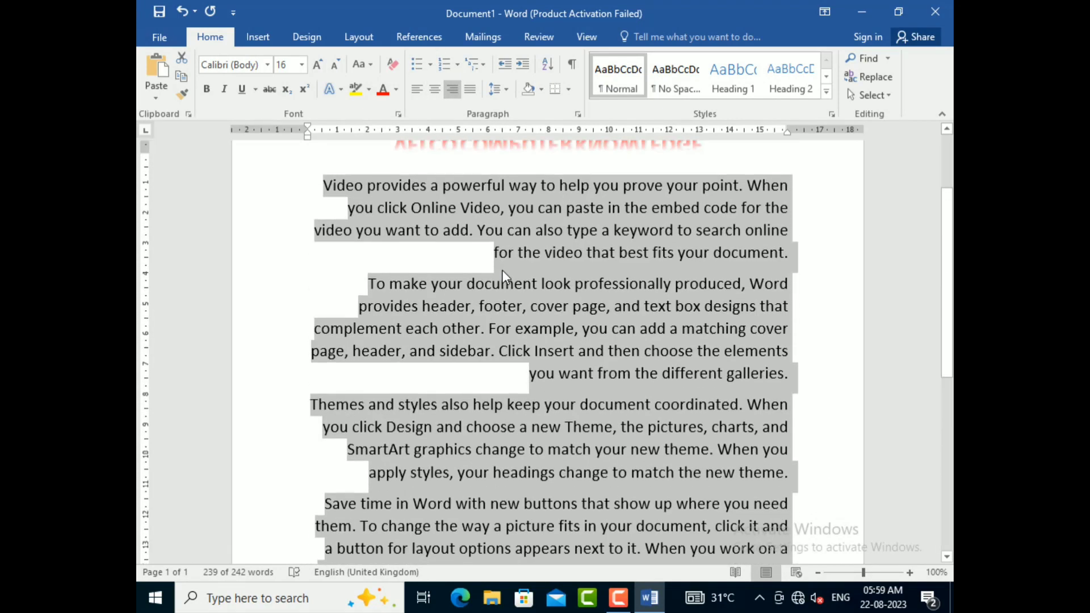
Step: Justify the selected body paragraphs between both margins
{"action": "left_click", "coordinate": [469, 92]}
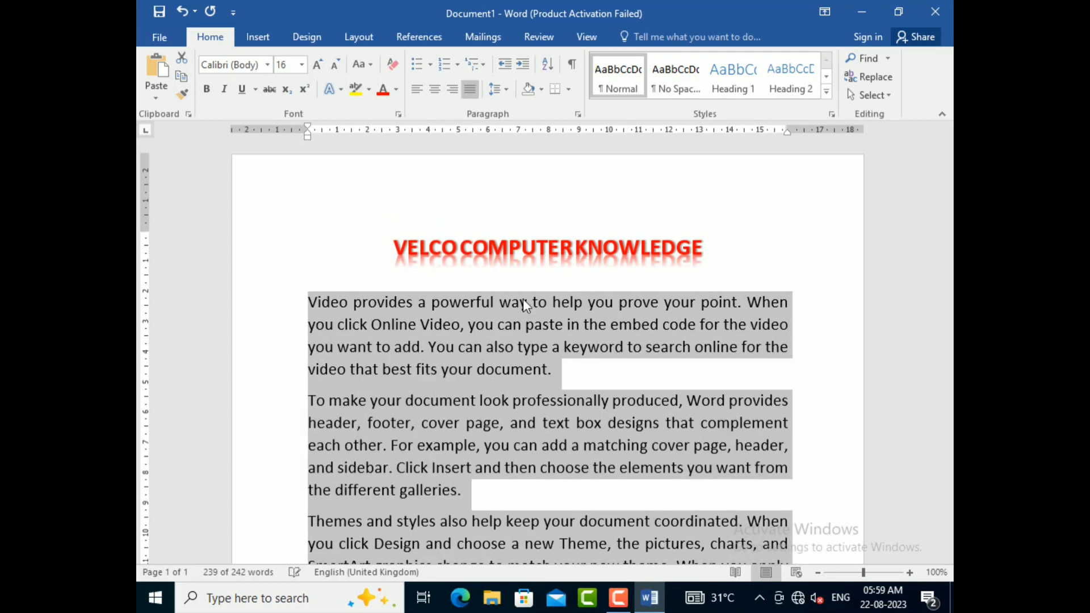
{"action": "scroll", "coordinate": [523, 299], "scroll_direction": "down", "scroll_amount": 4}
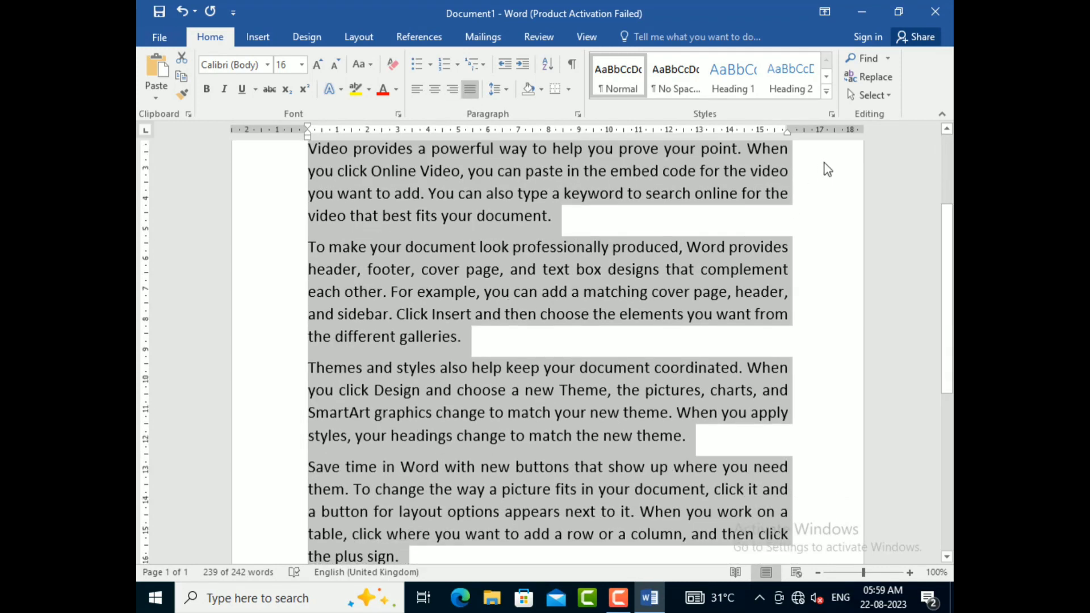
{"action": "scroll", "coordinate": [422, 274], "scroll_direction": "down", "scroll_amount": 3}
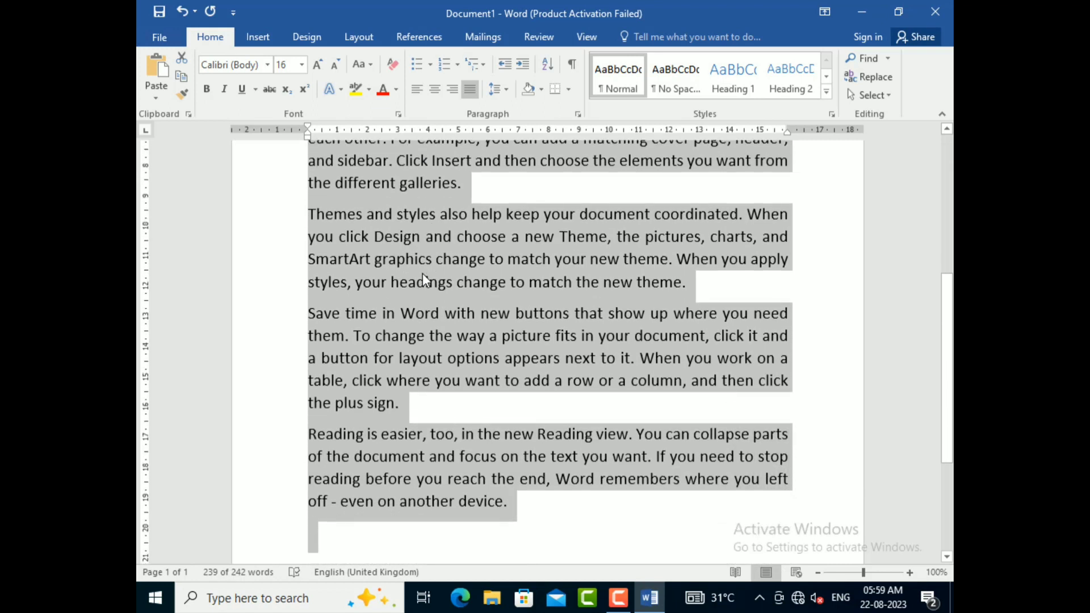
Step: Preview the arrow bullet style on the selected body paragraphs without applying it
{"action": "scroll", "coordinate": [483, 307], "scroll_direction": "up", "scroll_amount": 5}
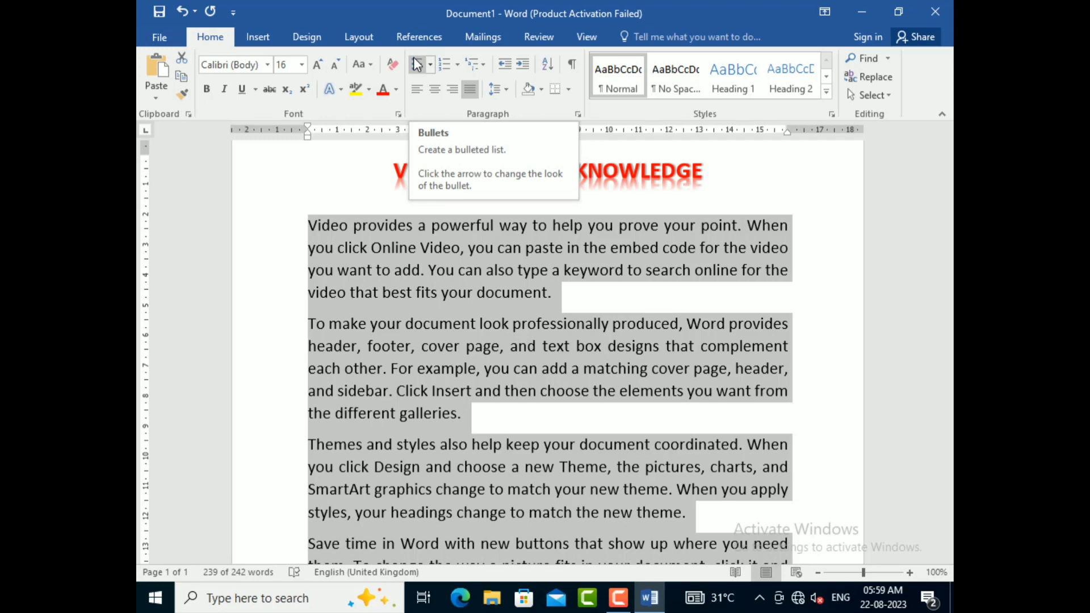
{"action": "left_click", "coordinate": [430, 63]}
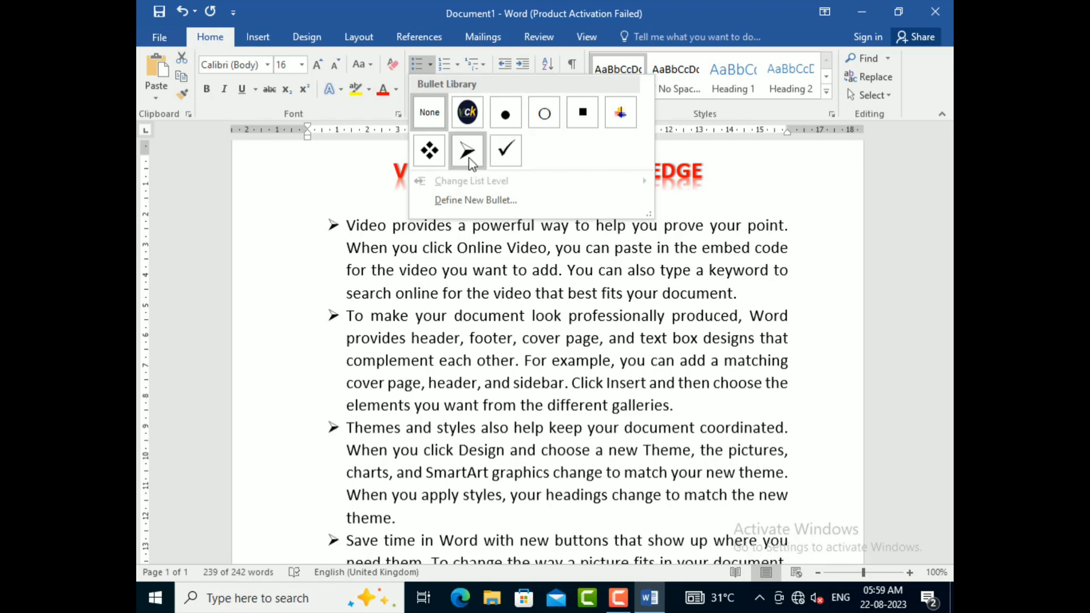
{"action": "key", "text": "Escape"}
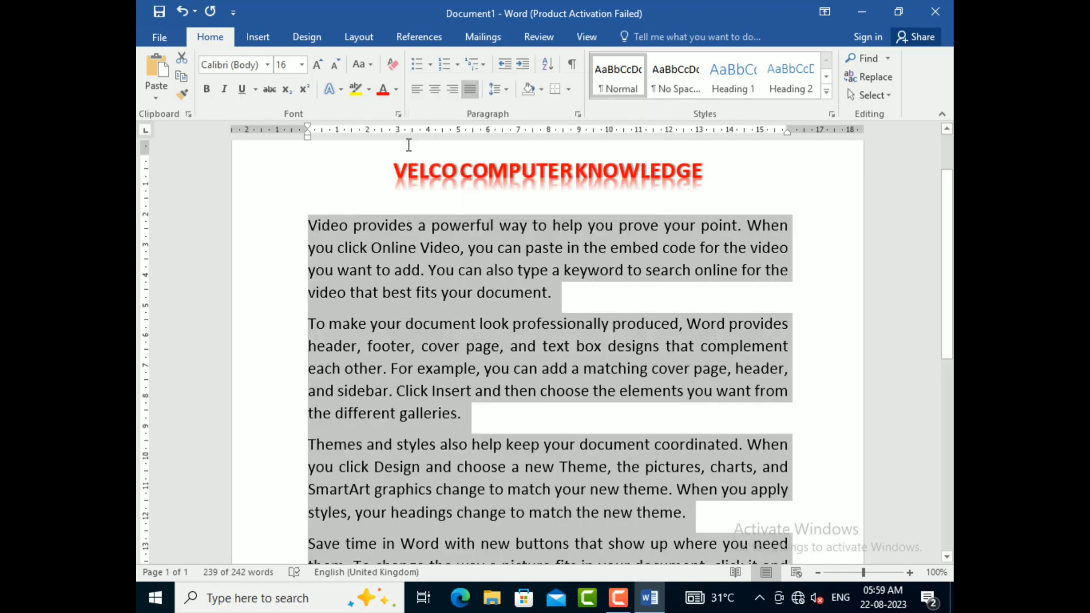
Step: Number the selected body paragraphs with the 1. 2. 3. format
{"action": "left_click", "coordinate": [459, 64]}
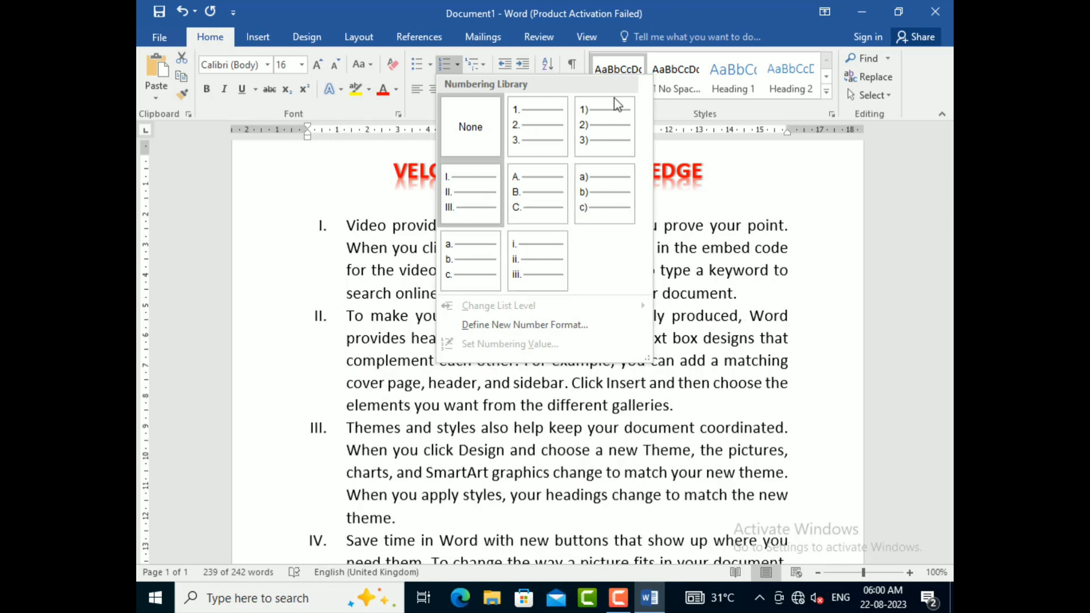
{"action": "left_click", "coordinate": [545, 117]}
{"action": "scroll", "coordinate": [459, 230], "scroll_direction": "down", "scroll_amount": 1}
{"action": "scroll", "coordinate": [458, 230], "scroll_direction": "down", "scroll_amount": 4}
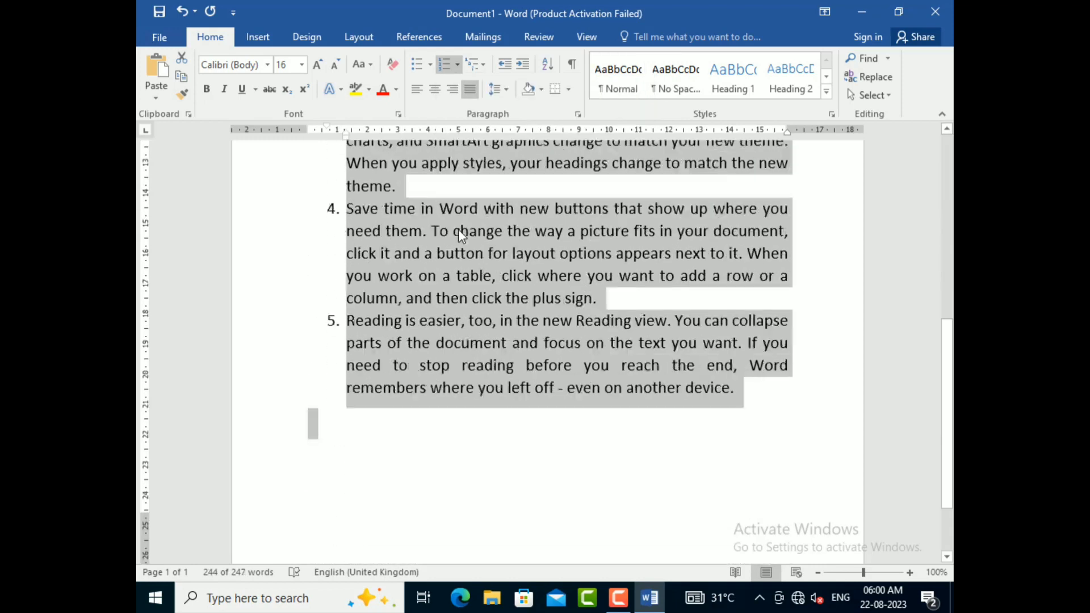
Step: Add a list item after the "Reading is easier" paragraph and try to generate sample text in it with =RAND(2)
{"action": "left_click", "coordinate": [753, 352]}
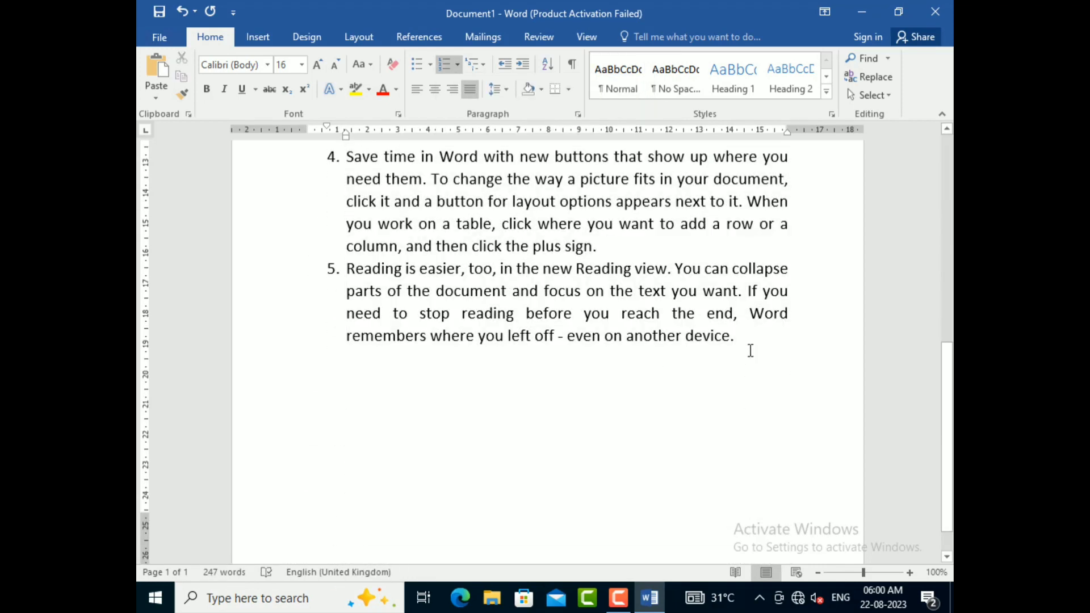
{"action": "key", "text": "Return"}
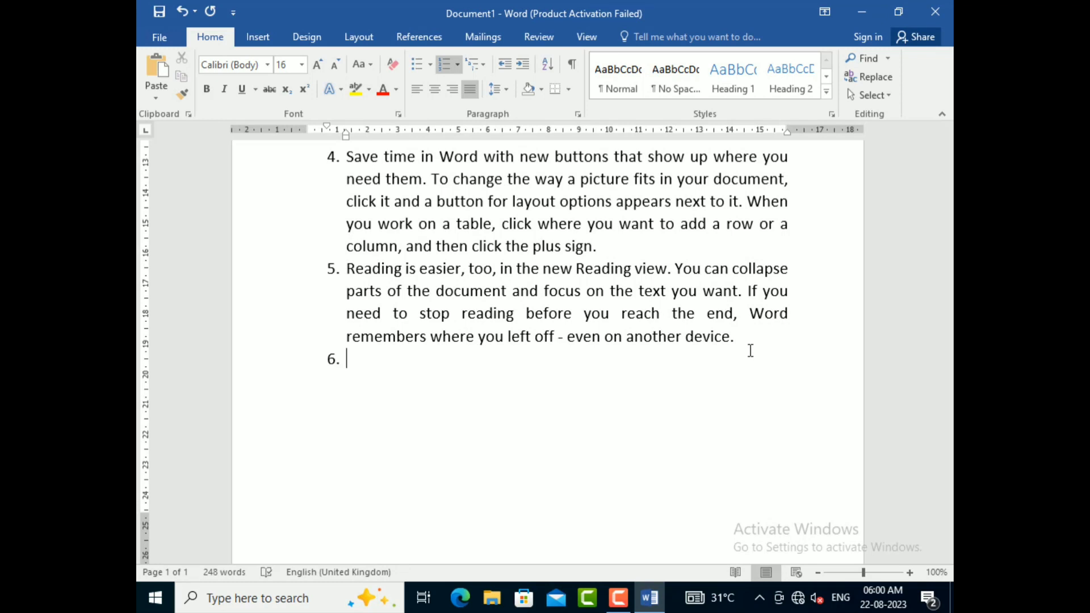
{"action": "type", "text": "=RAND(2)"}
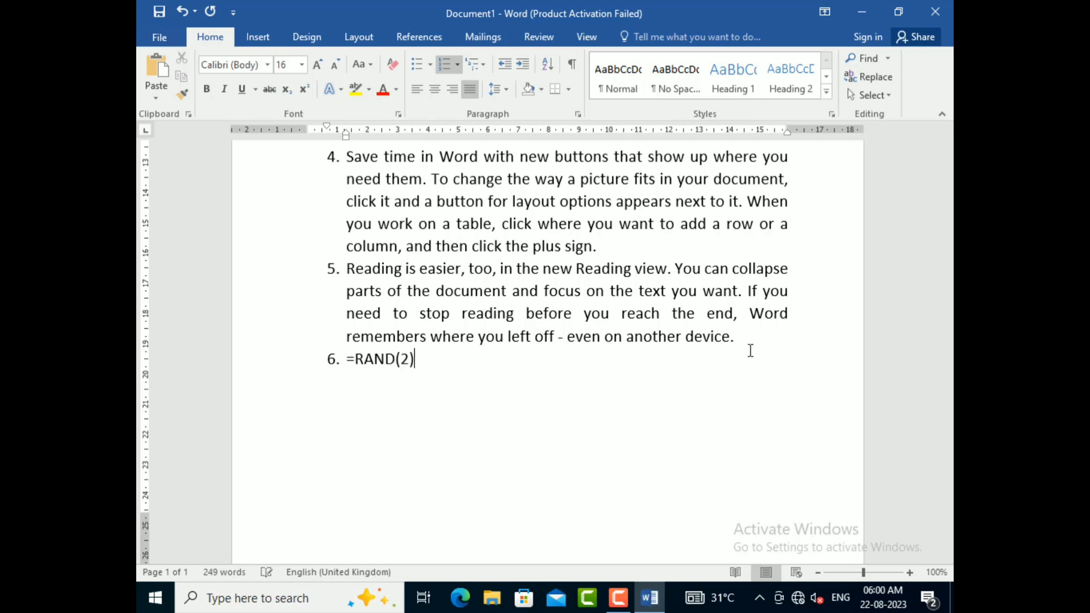
{"action": "key", "text": "Return"}
Step: Delete the list item added after item 5, including its number
{"action": "key", "text": "BackSpace"}
{"action": "key", "text": "BackSpace"}
{"action": "key", "text": "BackSpace"}
{"action": "key", "text": "BackSpace"}
{"action": "key", "text": "BackSpace"}
{"action": "key", "text": "BackSpace"}
{"action": "key", "text": "BackSpace"}
{"action": "key", "text": "BackSpace"}
{"action": "key", "text": "BackSpace"}
{"action": "key", "text": "BackSpace"}
{"action": "key", "text": "BackSpace"}
{"action": "key", "text": "BackSpace"}
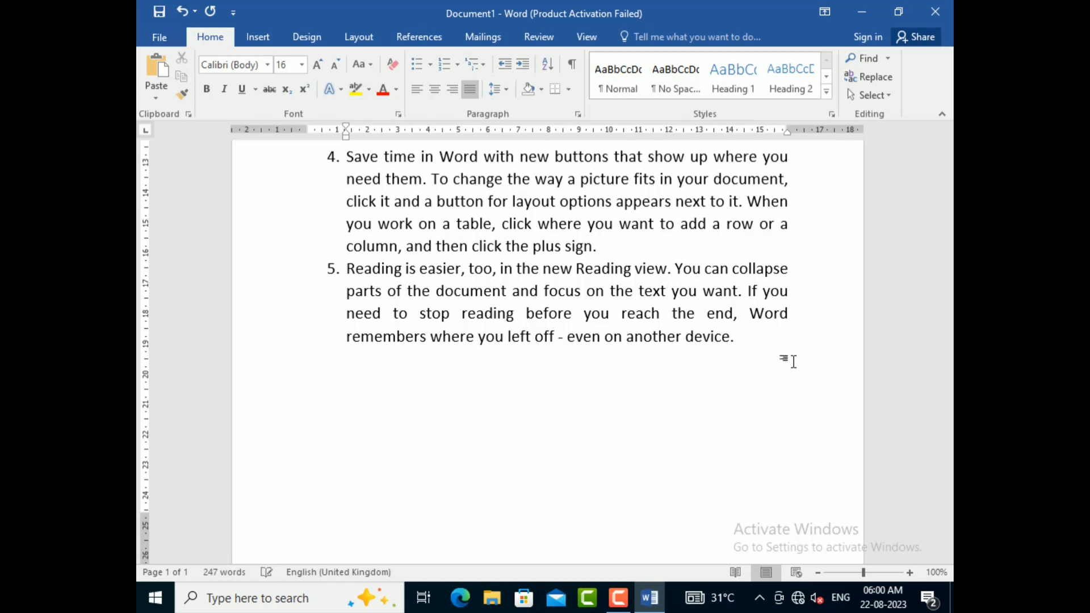
Step: Copy the "Reading is easier" paragraph of item 5 and paste it twice as new list items 6 and 7
{"action": "left_click_drag", "start_coordinate": [752, 331], "coordinate": [328, 265]}
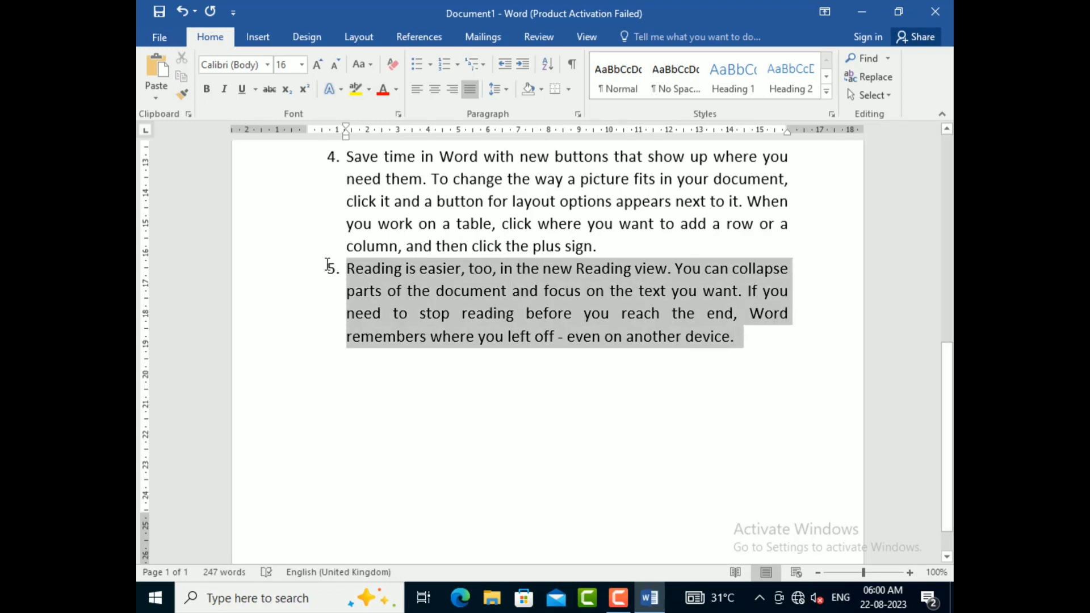
{"action": "key", "text": "ctrl+c"}
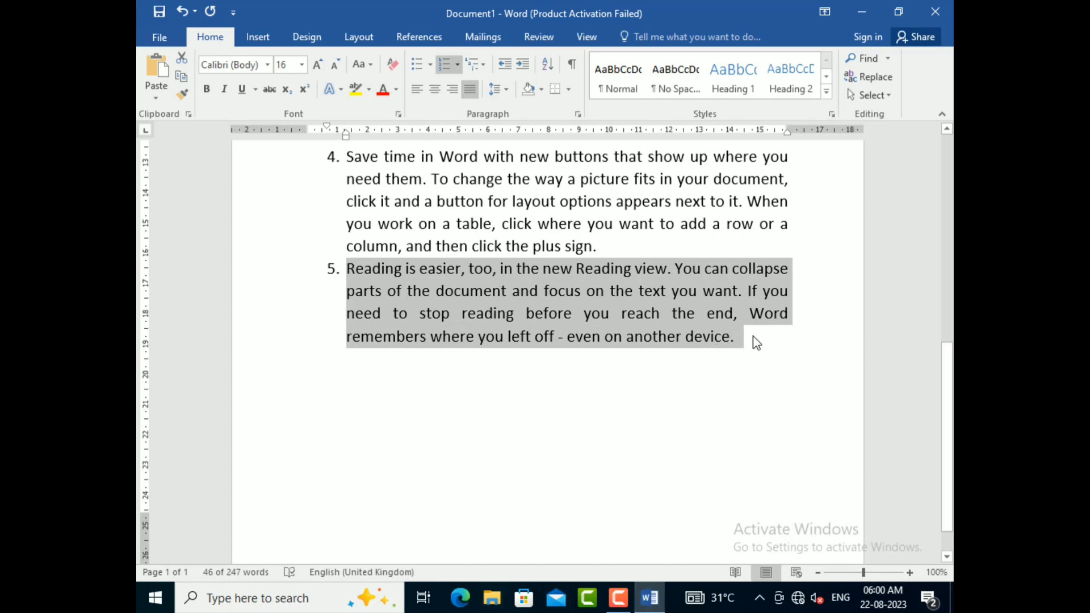
{"action": "left_click", "coordinate": [735, 340]}
{"action": "key", "text": "Return"}
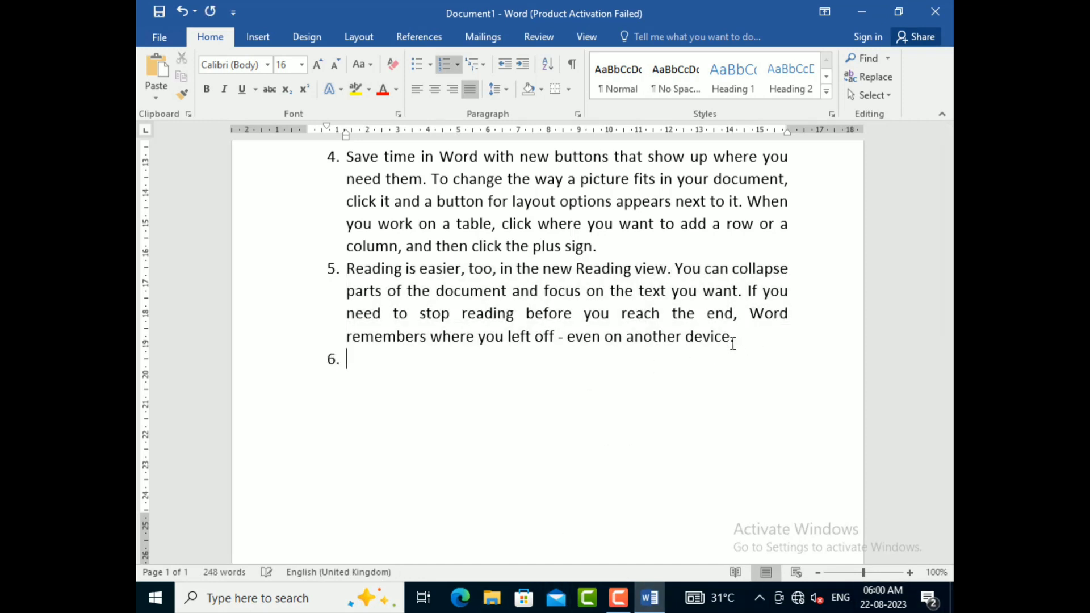
{"action": "key", "text": "ctrl+v"}
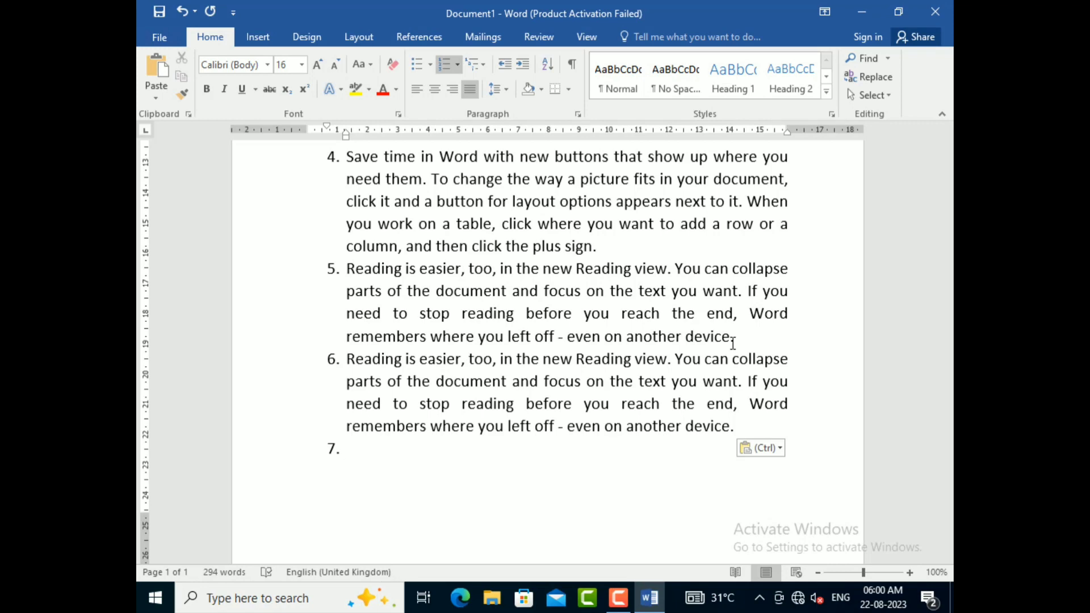
{"action": "key", "text": "ctrl+v"}
Step: Remove the number from the empty item 8 and write "APPLE NO" two lines below it
{"action": "scroll", "coordinate": [733, 343], "scroll_direction": "up", "scroll_amount": 10}
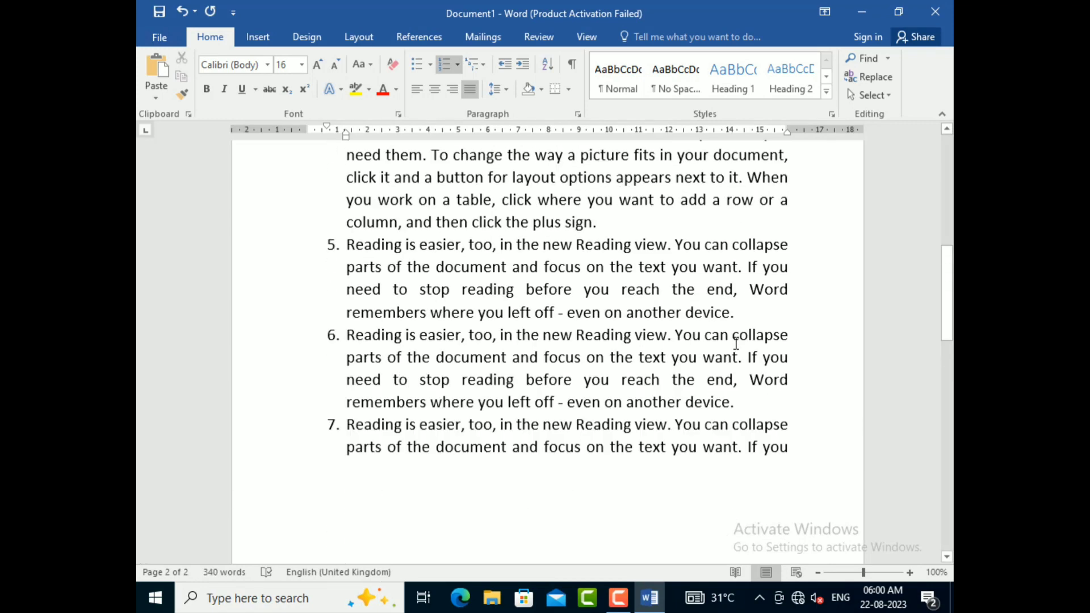
{"action": "scroll", "coordinate": [736, 343], "scroll_direction": "down", "scroll_amount": 5}
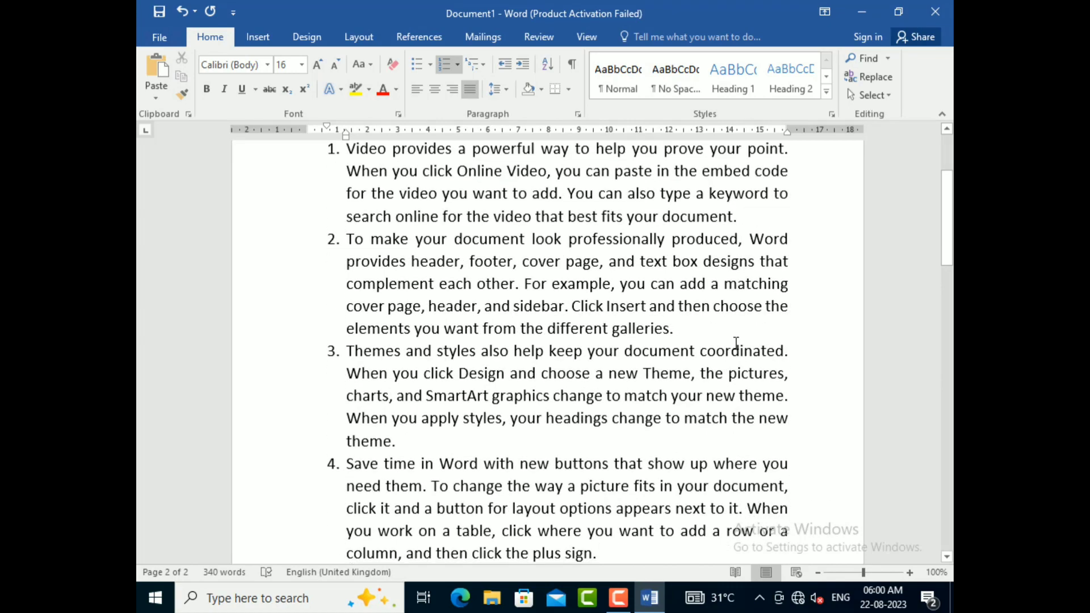
{"action": "scroll", "coordinate": [736, 343], "scroll_direction": "up", "scroll_amount": 5}
{"action": "scroll", "coordinate": [736, 343], "scroll_direction": "down", "scroll_amount": 3}
{"action": "scroll", "coordinate": [736, 343], "scroll_direction": "down", "scroll_amount": 10}
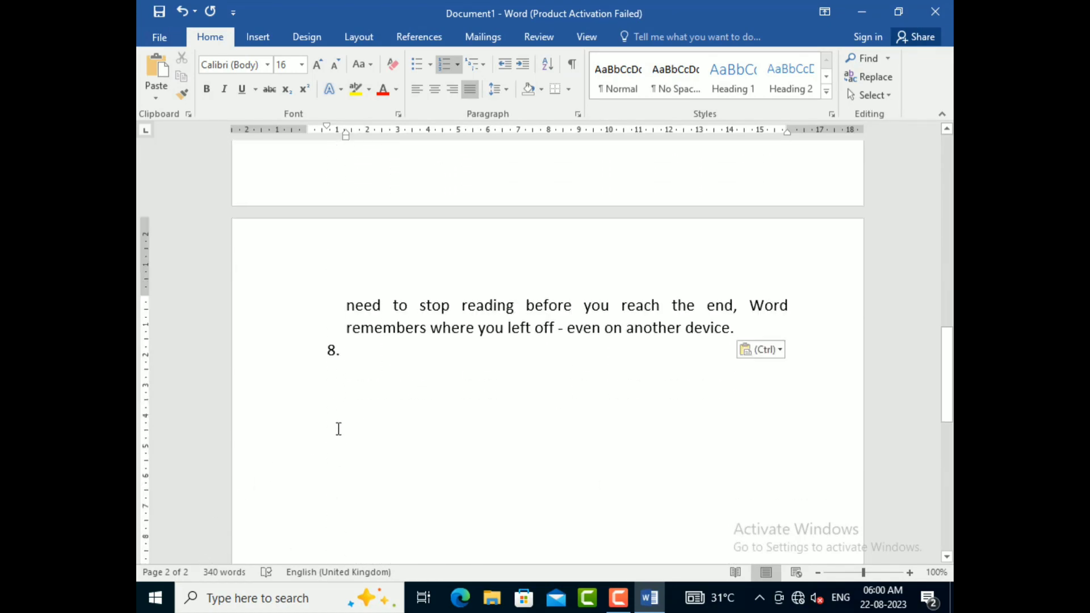
{"action": "key", "text": "BackSpace"}
{"action": "key", "text": "Return"}
{"action": "key", "text": "Return"}
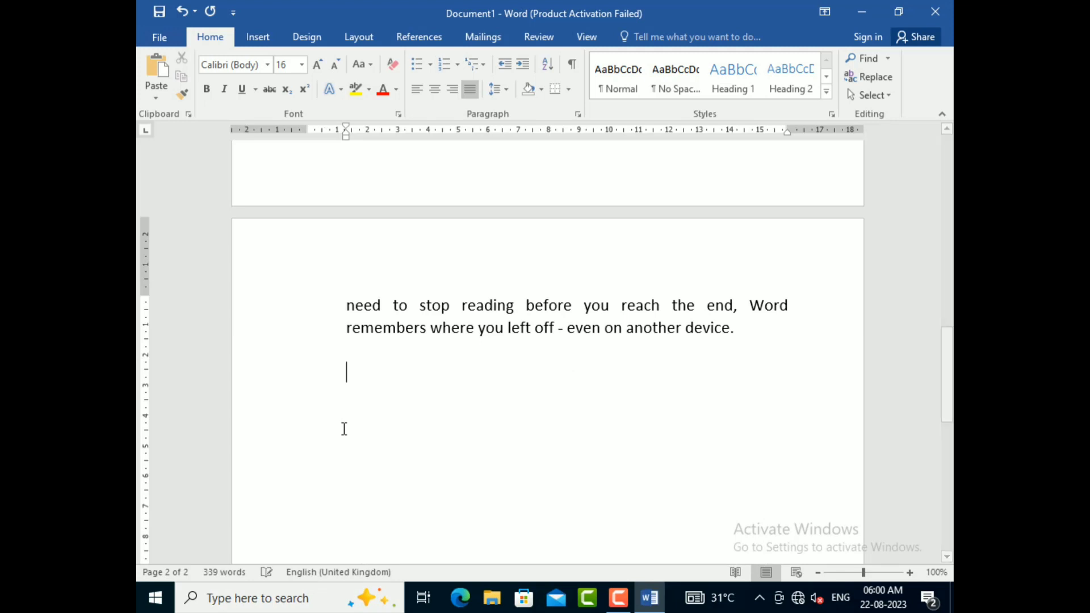
{"action": "type", "text": "A"}
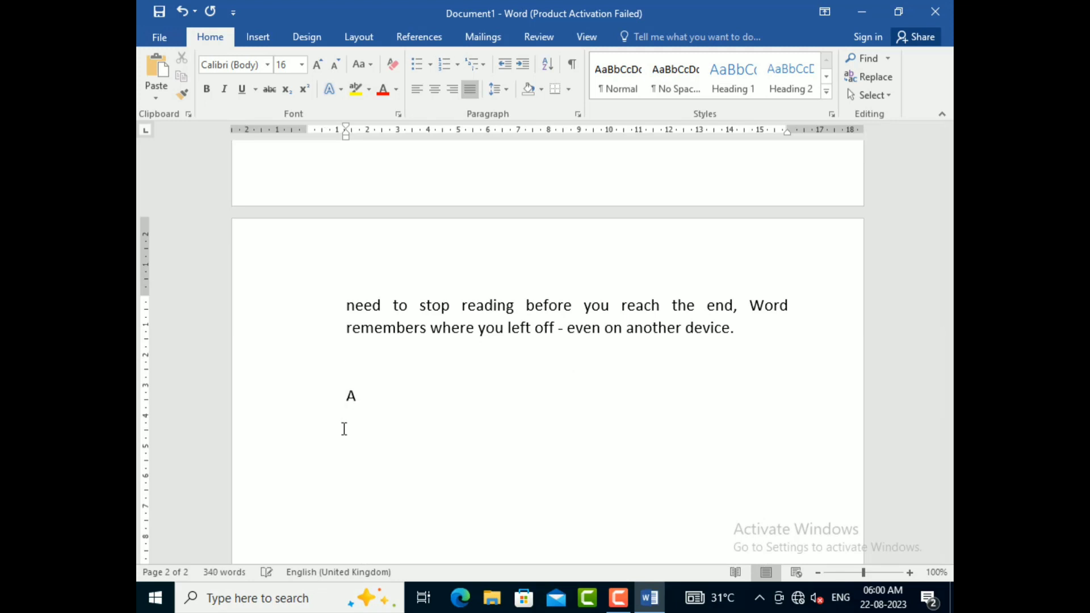
{"action": "type", "text": "PPLE NO"}
Step: Add an empty numbered item beneath "APPLE NO" and delete one of the blank lines above that heading
{"action": "left_click", "coordinate": [443, 64]}
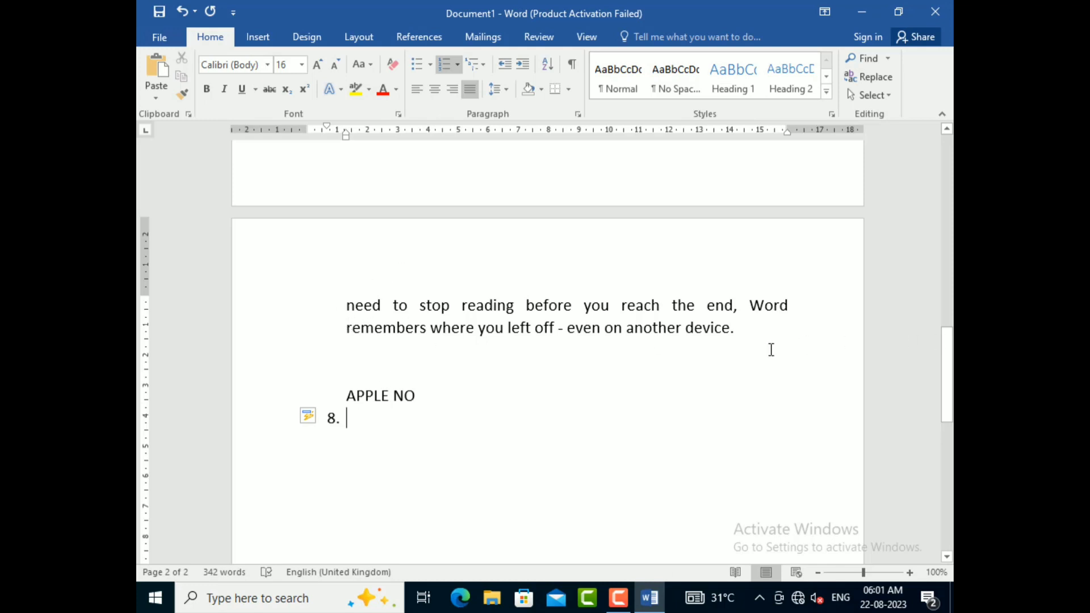
{"action": "left_click", "coordinate": [752, 348]}
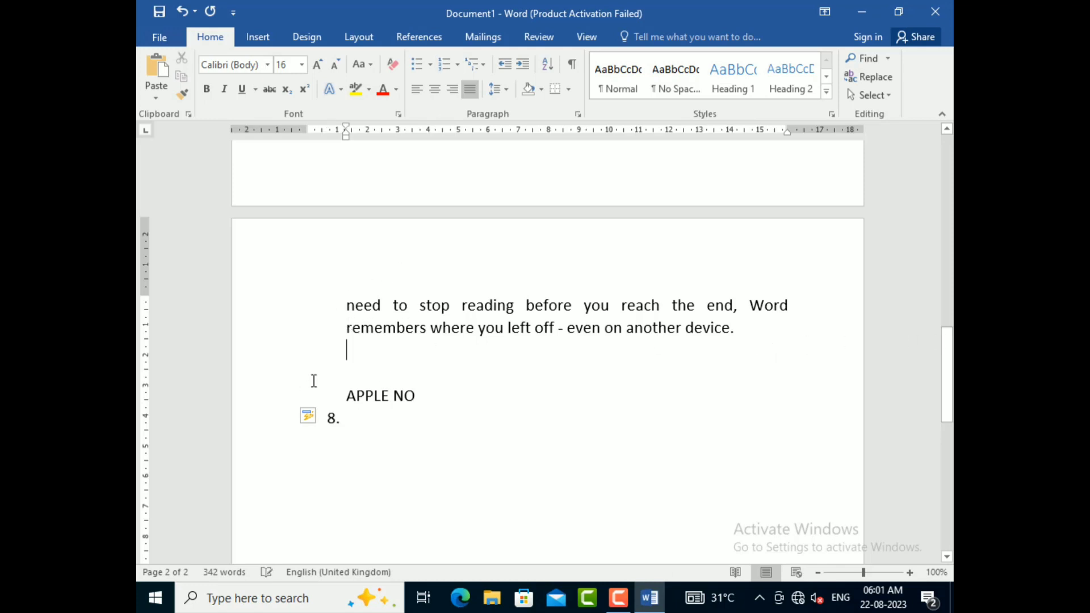
{"action": "key", "text": "BackSpace"}
{"action": "key", "text": "BackSpace"}
{"action": "key", "text": "BackSpace"}
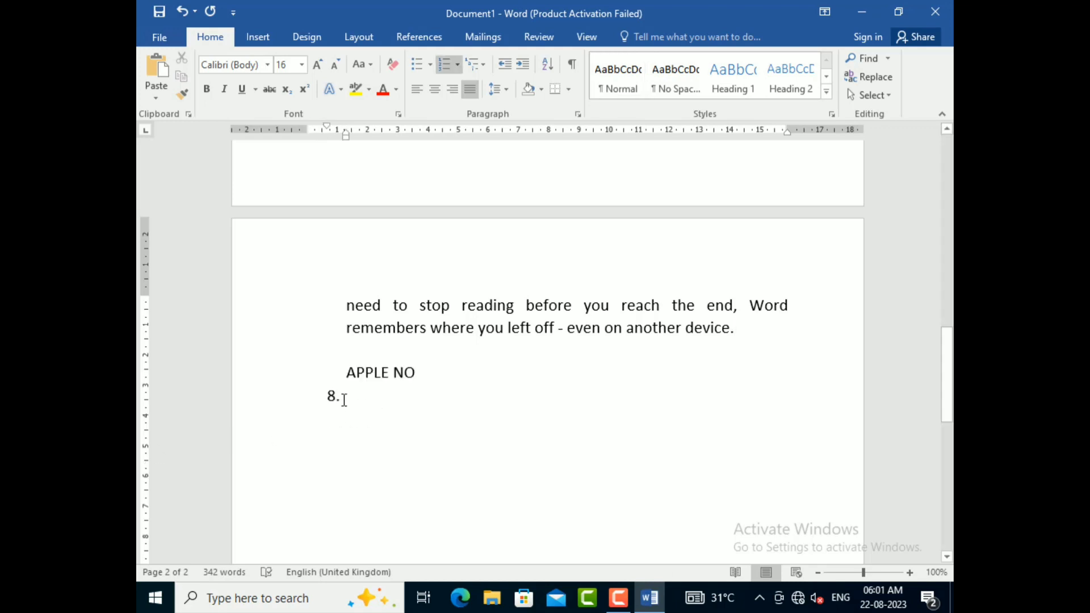
Step: Remove the number 8 from the line below "APPLE NO" and start a new numbered list there at 1
{"action": "key", "text": "BackSpace"}
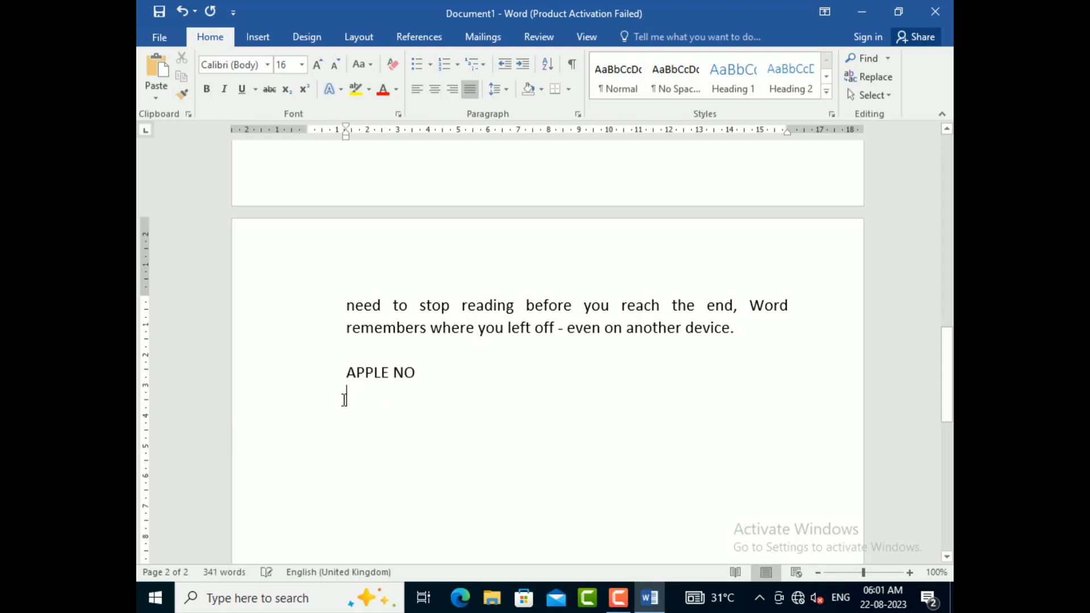
{"action": "key", "text": "BackSpace"}
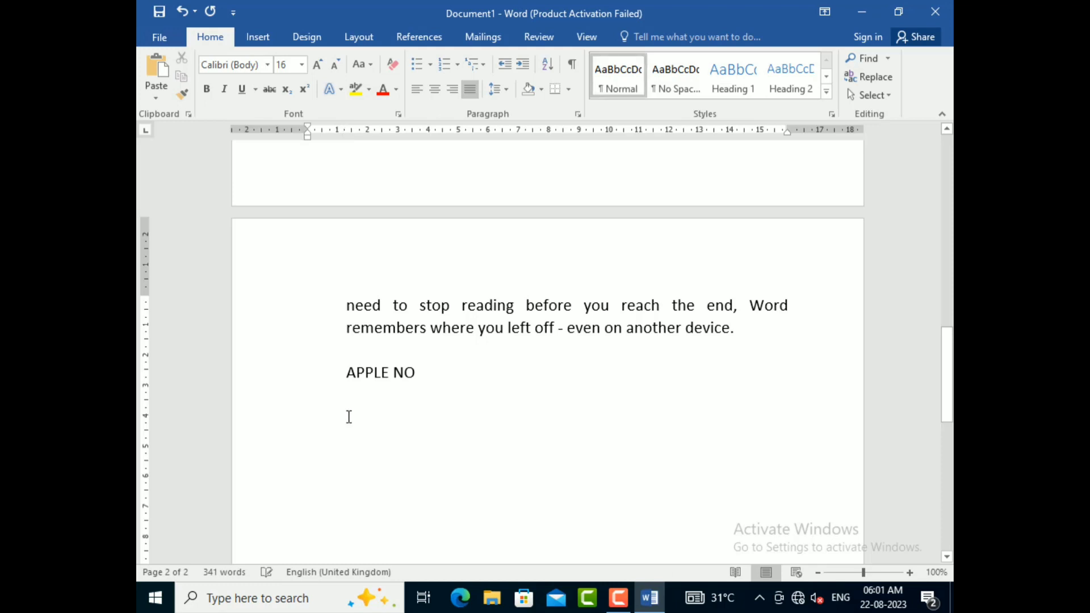
{"action": "left_click", "coordinate": [419, 64]}
{"action": "left_click", "coordinate": [447, 63]}
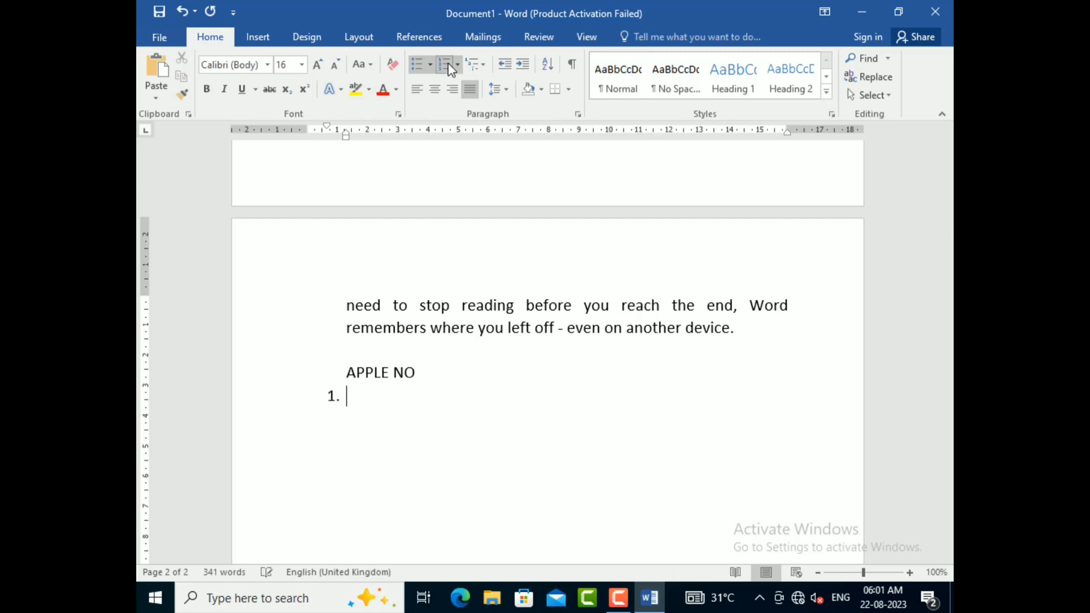
Step: Enter "APPLE 1" and "APPLE 2" as the first two numbered items below "APPLE NO"
{"action": "scroll", "coordinate": [410, 411], "scroll_direction": "up", "scroll_amount": 5}
{"action": "scroll", "coordinate": [406, 410], "scroll_direction": "down", "scroll_amount": 5}
{"action": "left_click", "coordinate": [388, 374]}
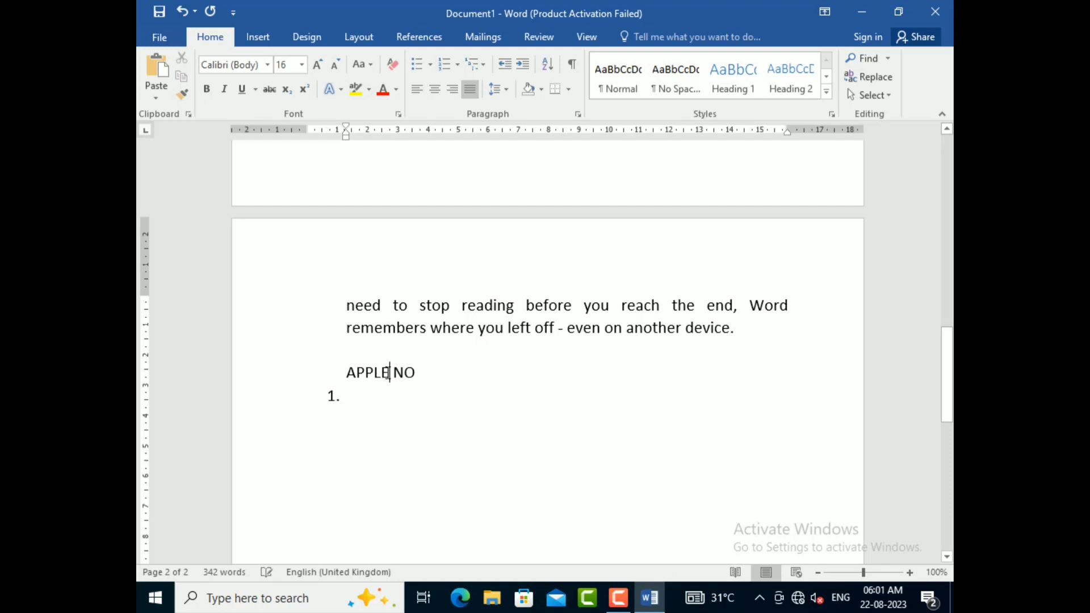
{"action": "left_click", "coordinate": [358, 396]}
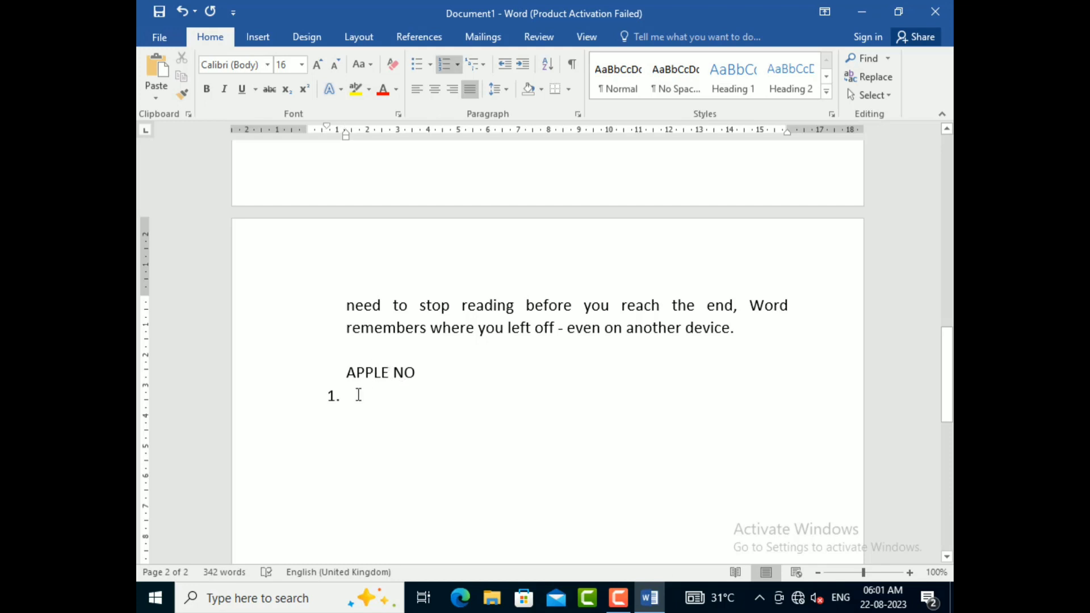
{"action": "type", "text": "APPL"}
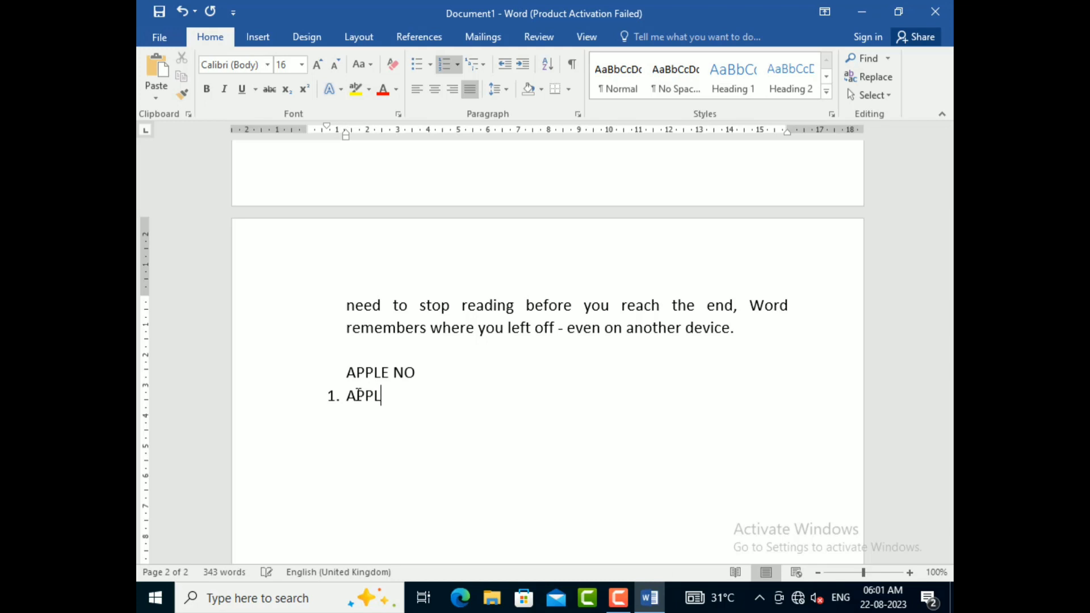
{"action": "type", "text": "E 1"}
{"action": "key", "text": "Return"}
{"action": "type", "text": "APPLE 2"}
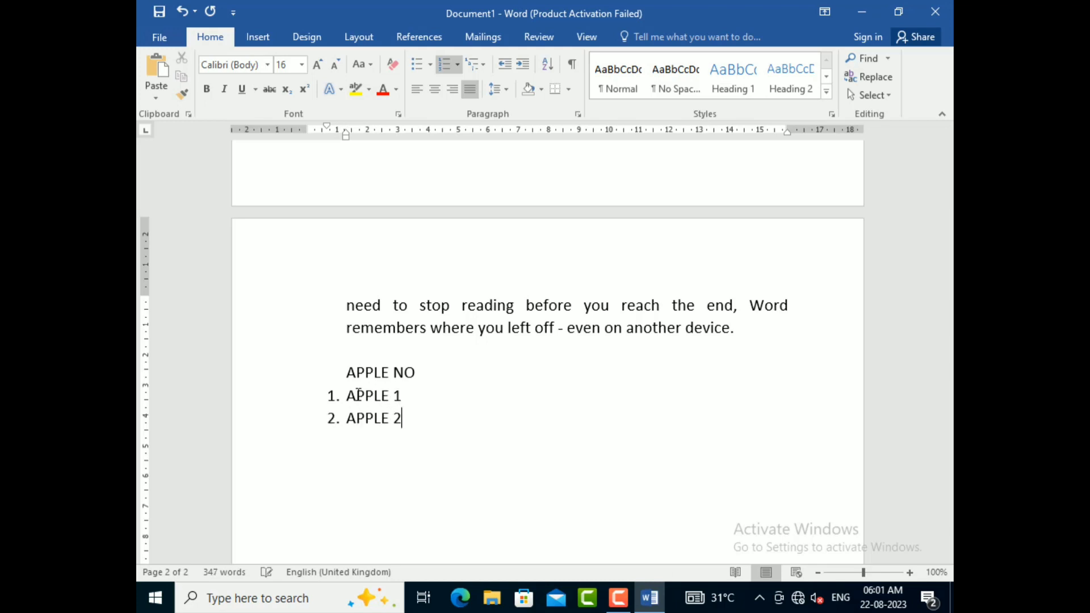
Step: Add "APPLE 3" and "APPLE 4" as the third and fourth numbered items, followed by an empty fifth item
{"action": "key", "text": "Return"}
{"action": "type", "text": "APPLE 3"}
{"action": "key", "text": "Return"}
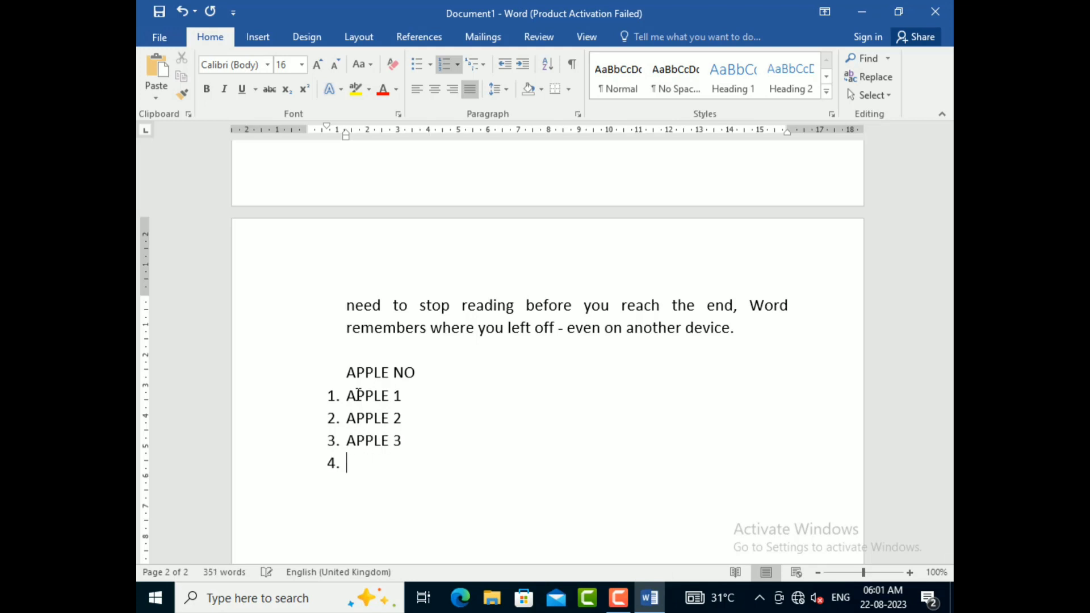
{"action": "type", "text": "APPLE 4"}
{"action": "key", "text": "Return"}
Step: Select the first three numbered paragraphs beneath the title and begin defining a new bullet for them
{"action": "scroll", "coordinate": [219, 539], "scroll_direction": "up", "scroll_amount": 3}
{"action": "scroll", "coordinate": [219, 540], "scroll_direction": "down", "scroll_amount": 3}
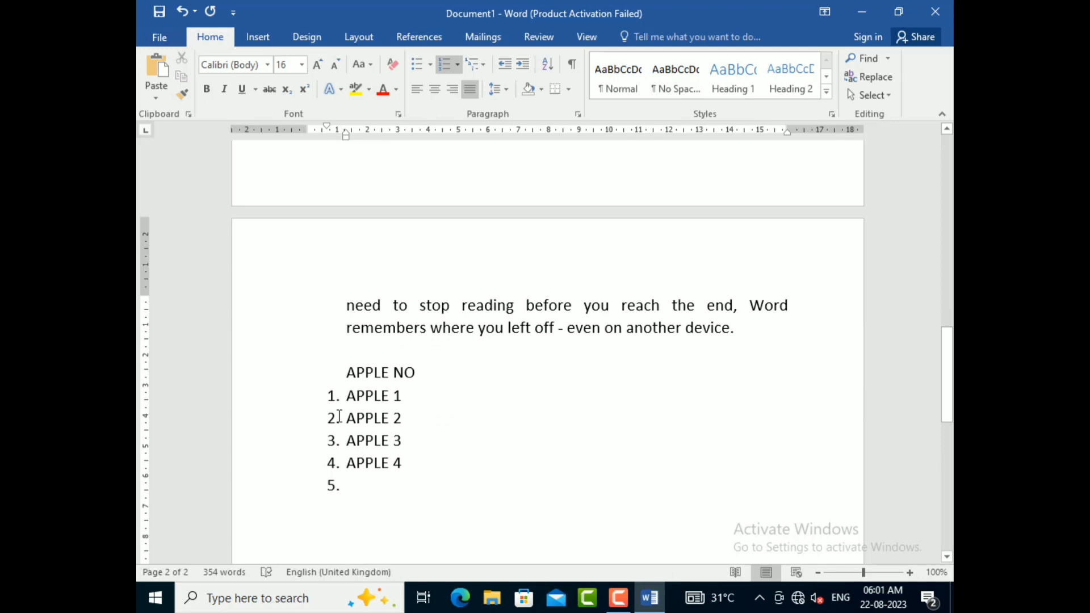
{"action": "scroll", "coordinate": [645, 504], "scroll_direction": "up", "scroll_amount": 10}
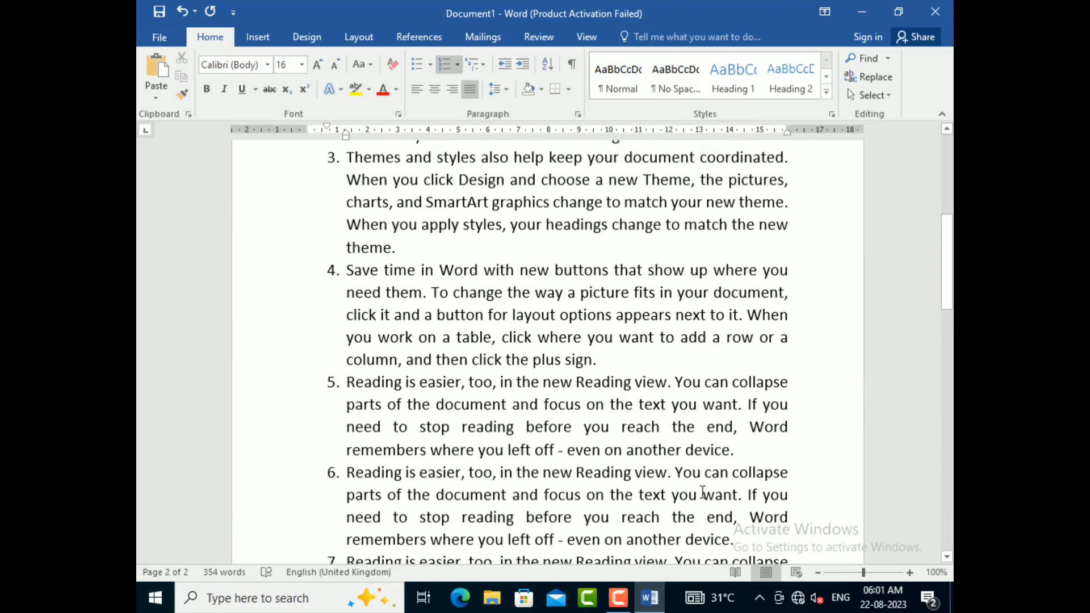
{"action": "scroll", "coordinate": [703, 491], "scroll_direction": "up", "scroll_amount": 2}
{"action": "scroll", "coordinate": [702, 492], "scroll_direction": "down", "scroll_amount": 3}
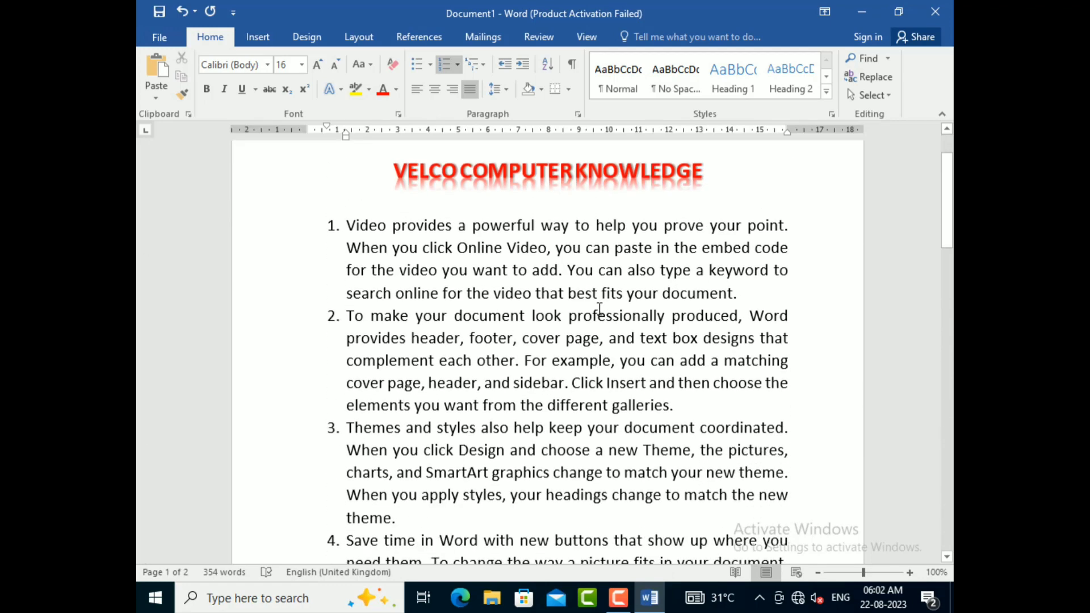
{"action": "scroll", "coordinate": [468, 233], "scroll_direction": "down", "scroll_amount": 1}
{"action": "scroll", "coordinate": [467, 233], "scroll_direction": "up", "scroll_amount": 1}
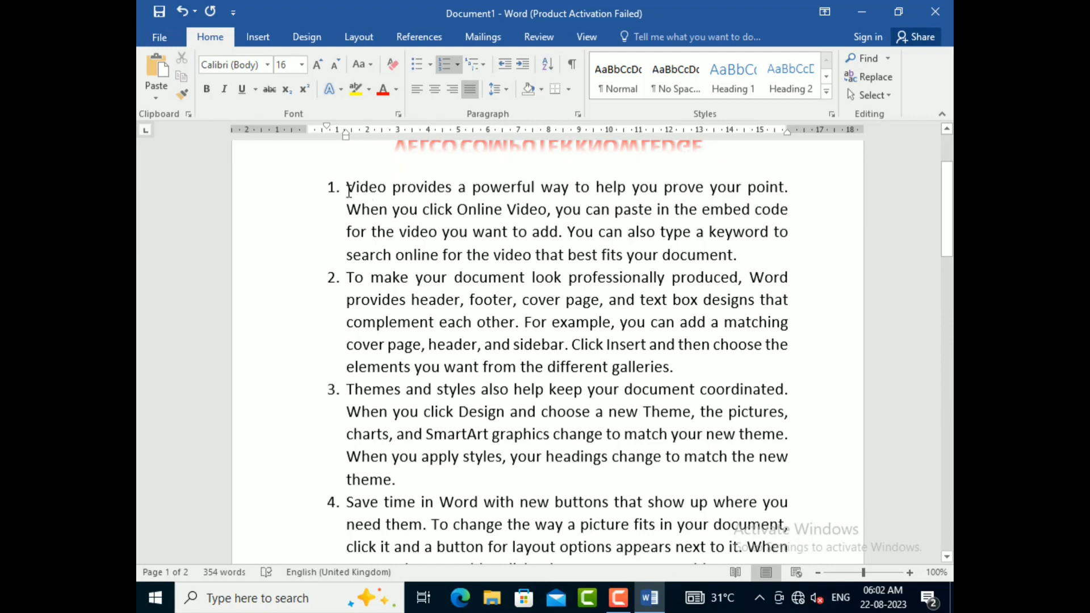
{"action": "left_click_drag", "start_coordinate": [349, 190], "coordinate": [493, 476]}
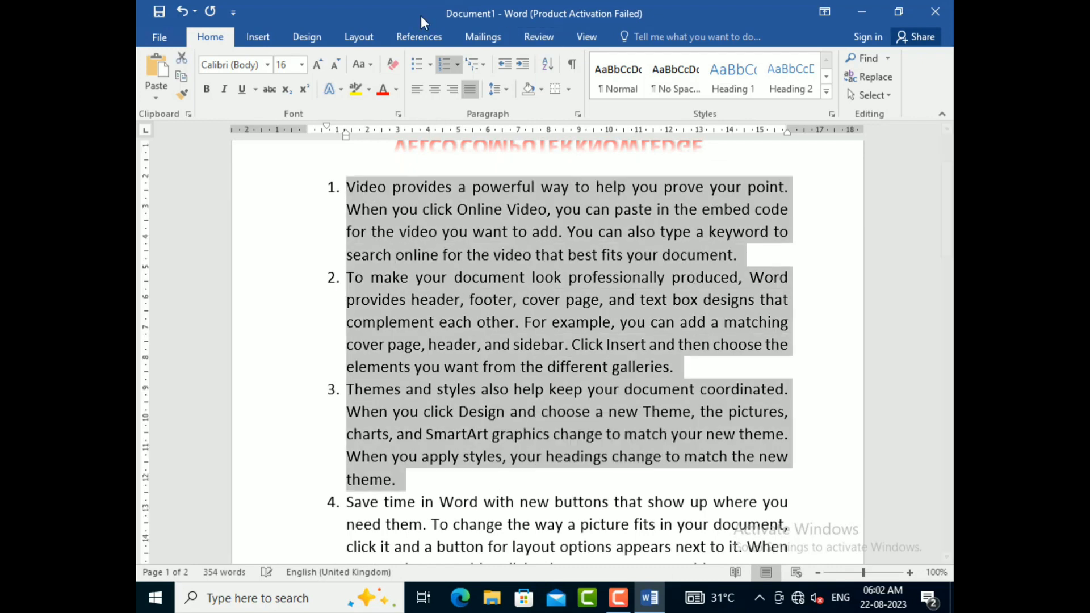
{"action": "left_click", "coordinate": [431, 64]}
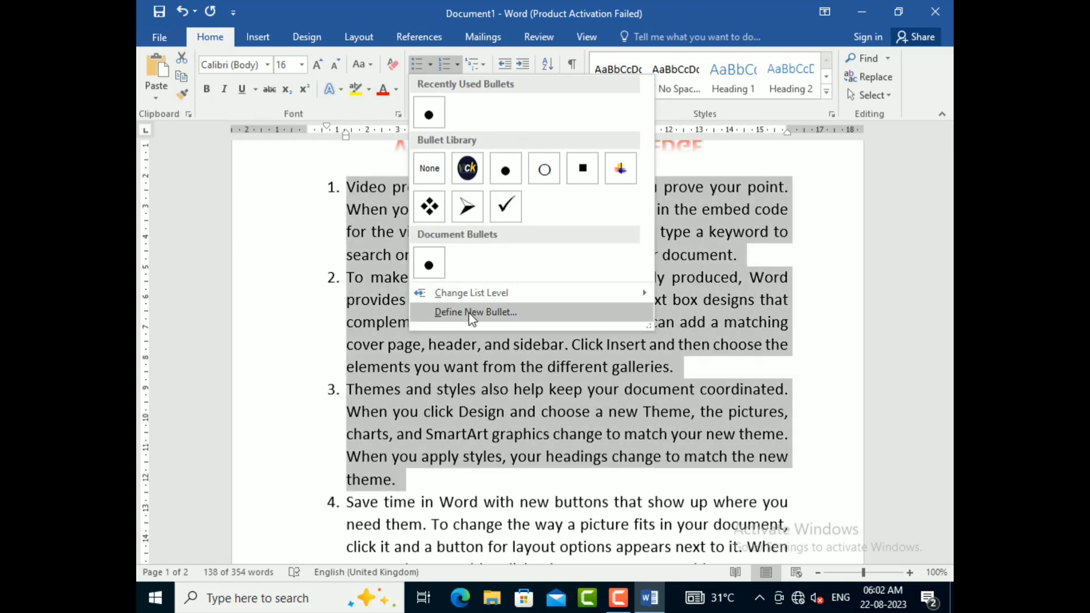
{"action": "left_click", "coordinate": [488, 313]}
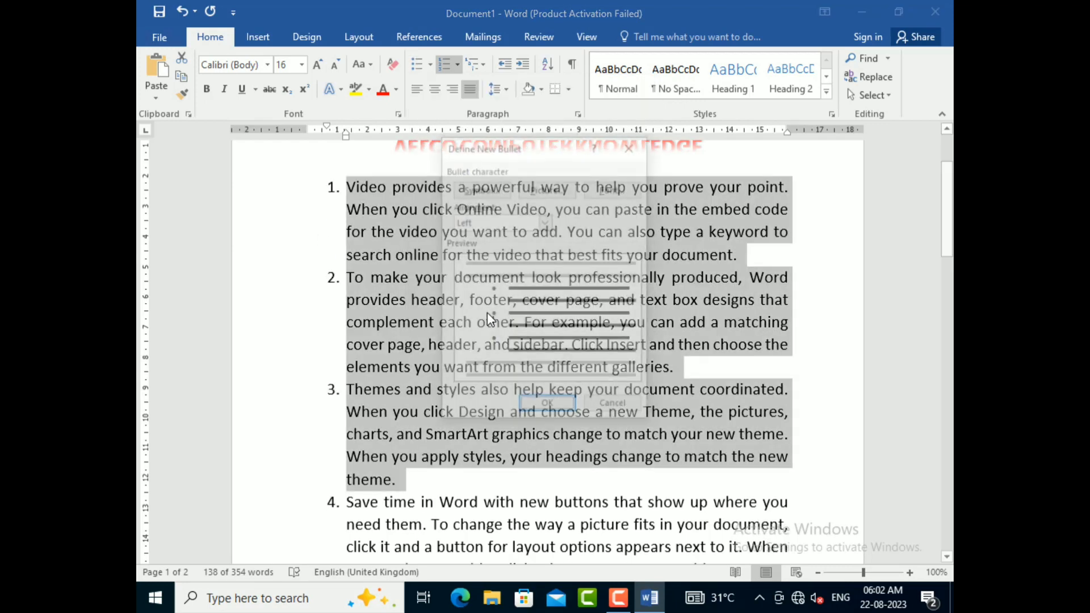
{"action": "left_click_drag", "start_coordinate": [560, 155], "coordinate": [594, 84]}
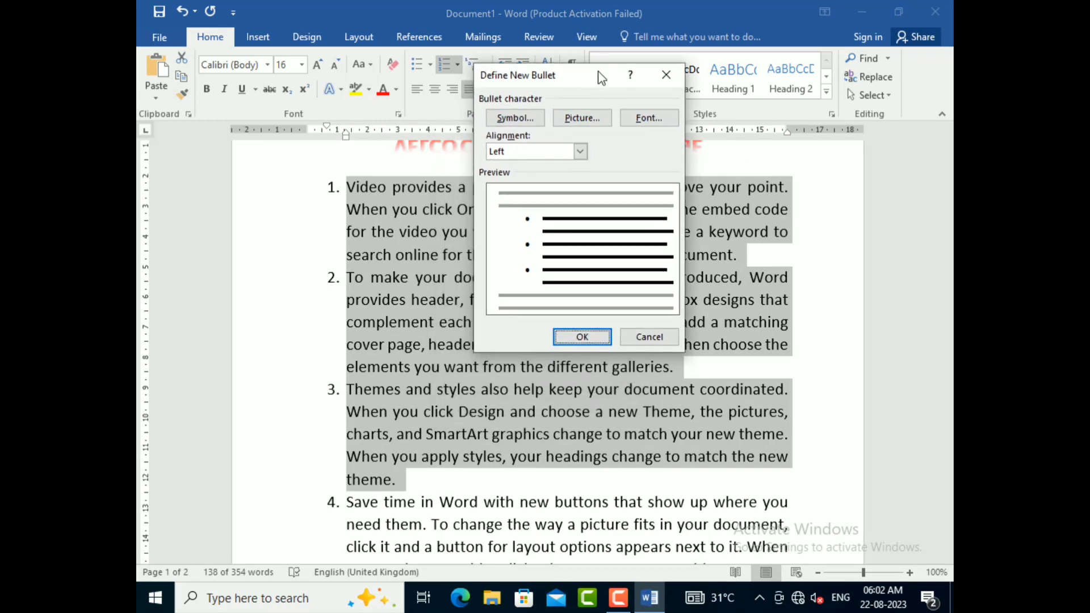
{"action": "left_click_drag", "start_coordinate": [602, 77], "coordinate": [470, 89]}
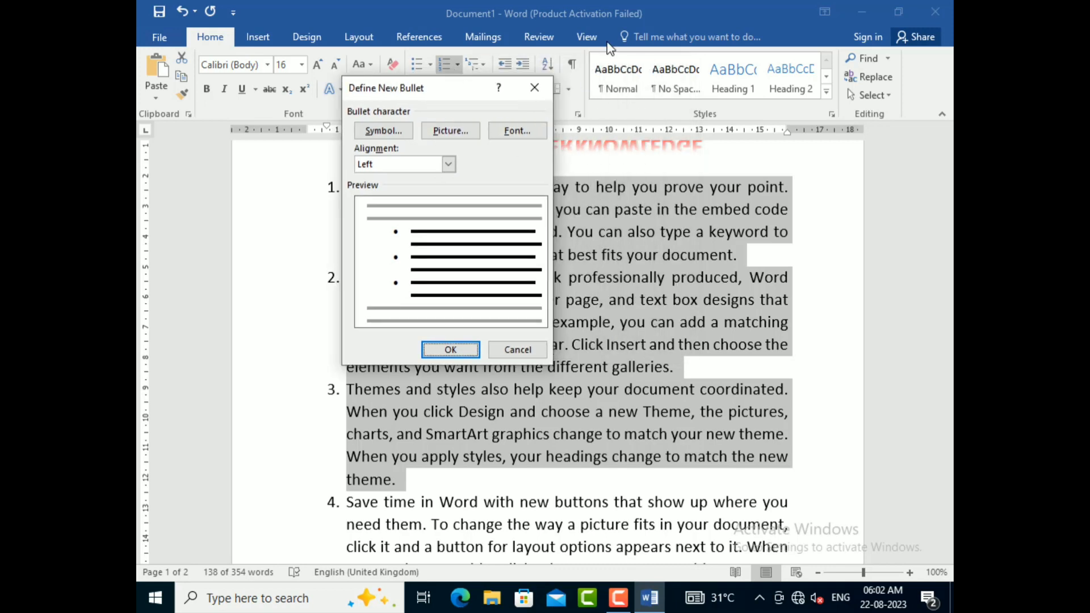
Step: Switch the bullet's symbol font to Wingdings and accept character 199 as the bullet symbol
{"action": "left_click", "coordinate": [396, 126]}
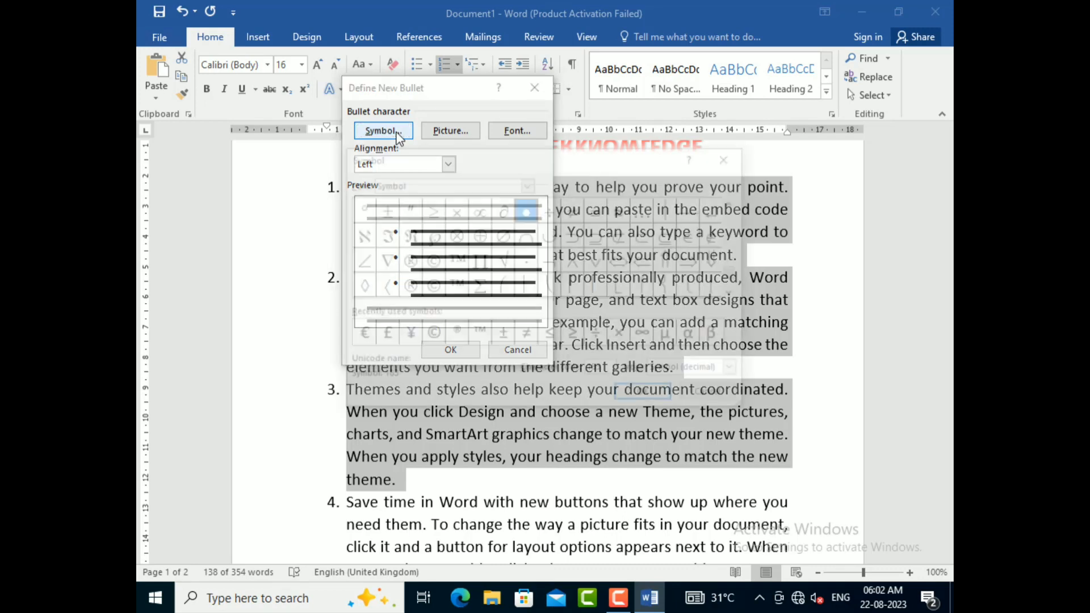
{"action": "left_click_drag", "start_coordinate": [599, 158], "coordinate": [653, 136]}
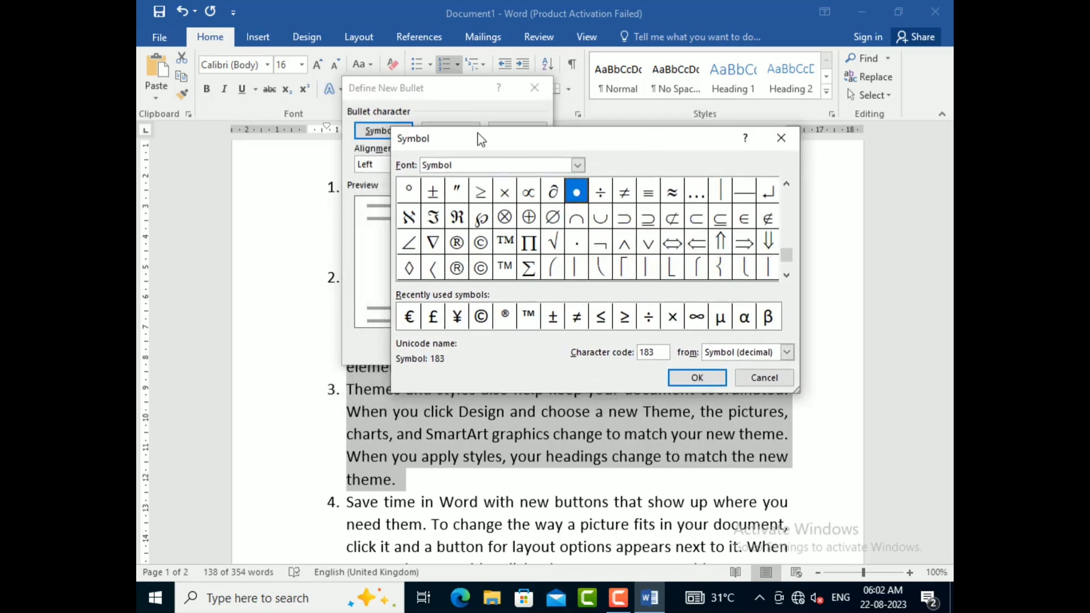
{"action": "left_click_drag", "start_coordinate": [523, 142], "coordinate": [587, 141]}
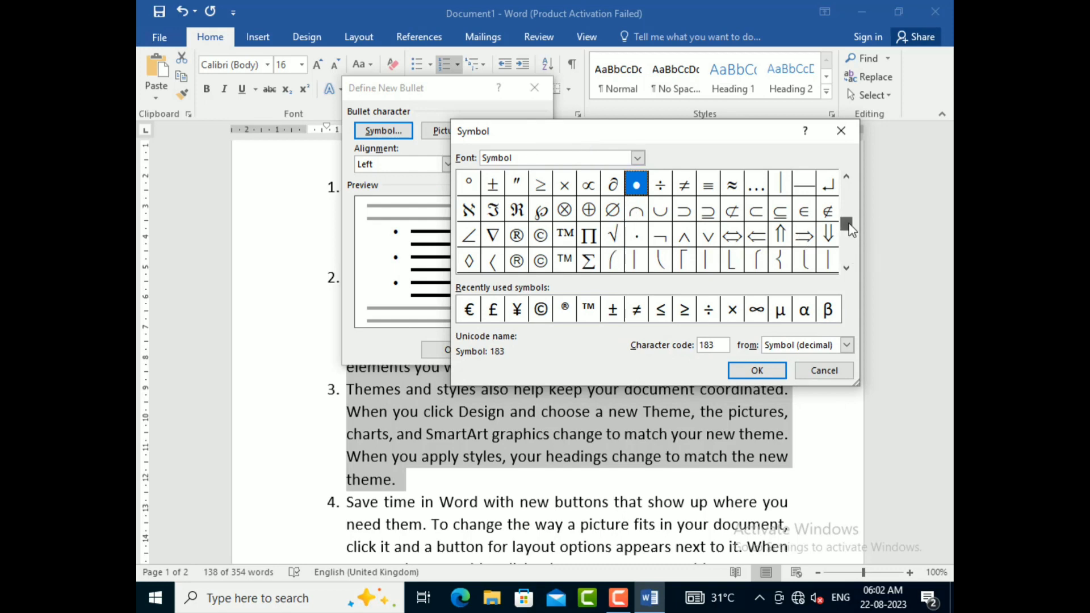
{"action": "mouse_move", "coordinate": [853, 251]}
{"action": "left_mouse_down"}
{"action": "mouse_move", "coordinate": [850, 196]}
{"action": "mouse_move", "coordinate": [856, 262]}
{"action": "left_mouse_up"}
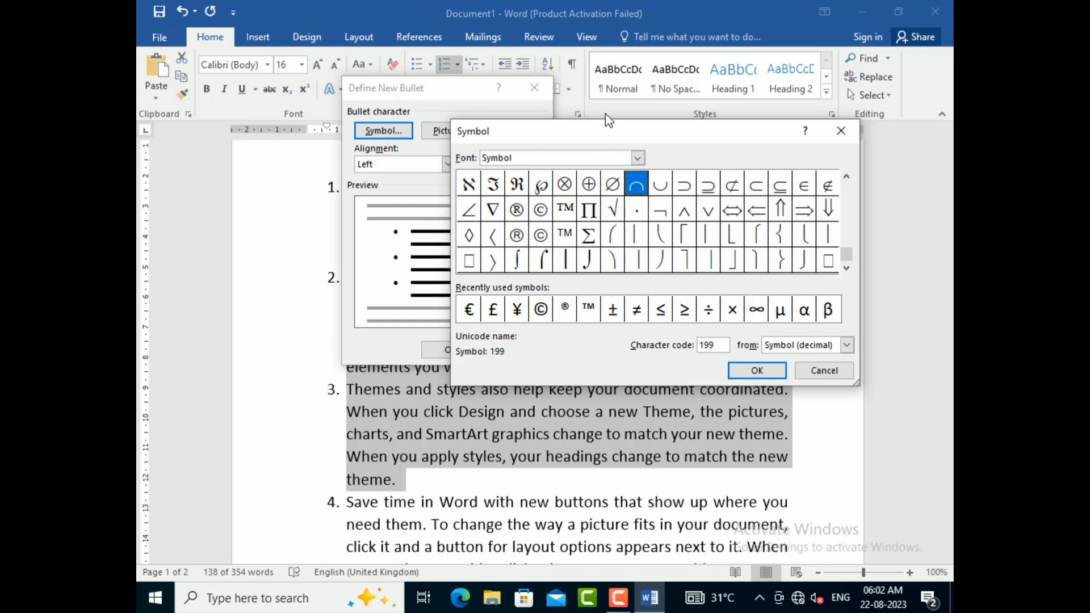
{"action": "key", "text": "BackSpace"}
{"action": "key", "text": "BackSpace"}
{"action": "key", "text": "BackSpace"}
{"action": "key", "text": "BackSpace"}
{"action": "key", "text": "BackSpace"}
{"action": "key", "text": "BackSpace"}
{"action": "type", "text": "WINDINGS"}
{"action": "key", "text": "Return"}
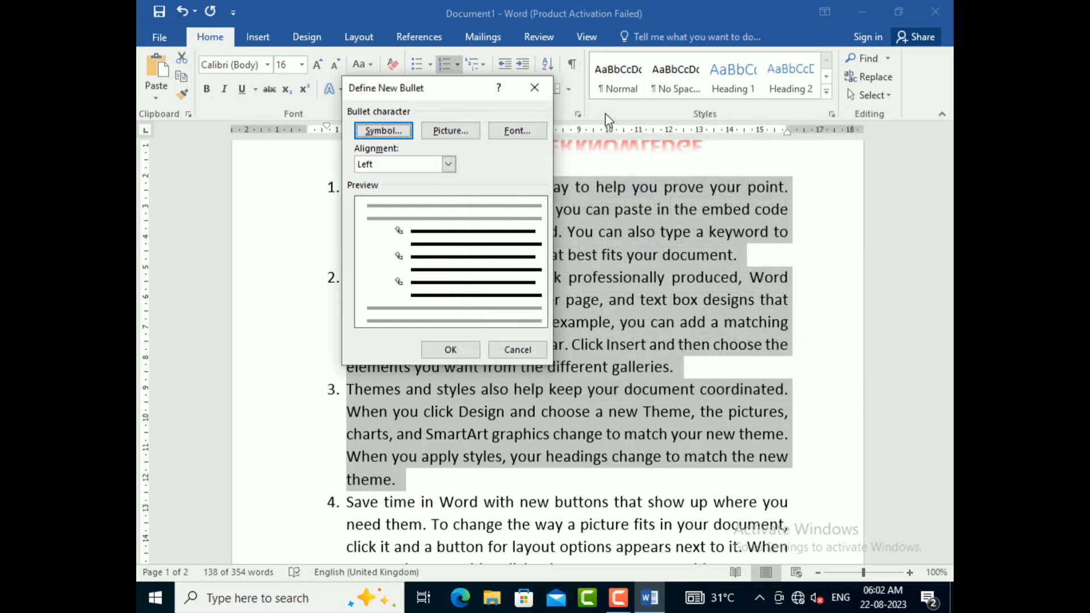
Step: Change the bullet symbol to the writing hand, Wingdings character 64, and apply it to the three selected paragraphs
{"action": "left_click", "coordinate": [395, 131]}
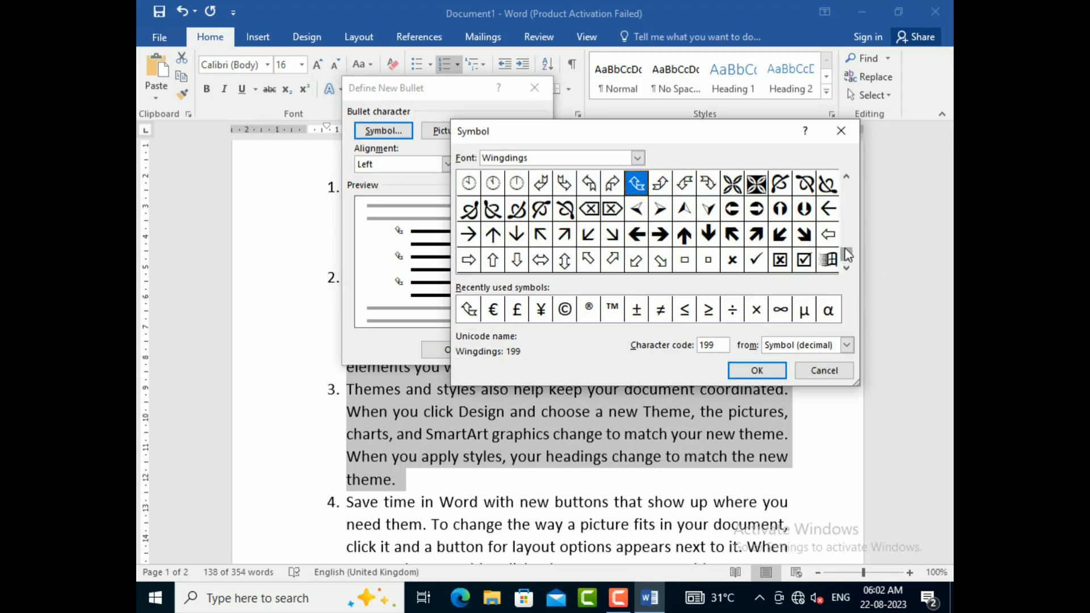
{"action": "left_click_drag", "start_coordinate": [848, 256], "coordinate": [852, 193]}
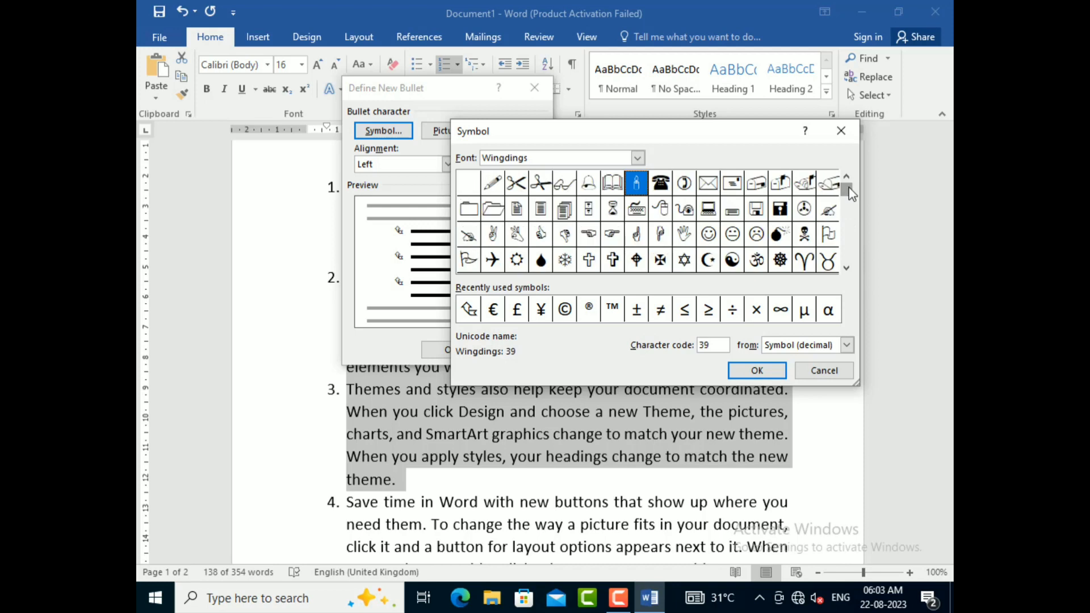
{"action": "left_click", "coordinate": [708, 190]}
{"action": "left_click", "coordinate": [689, 189]}
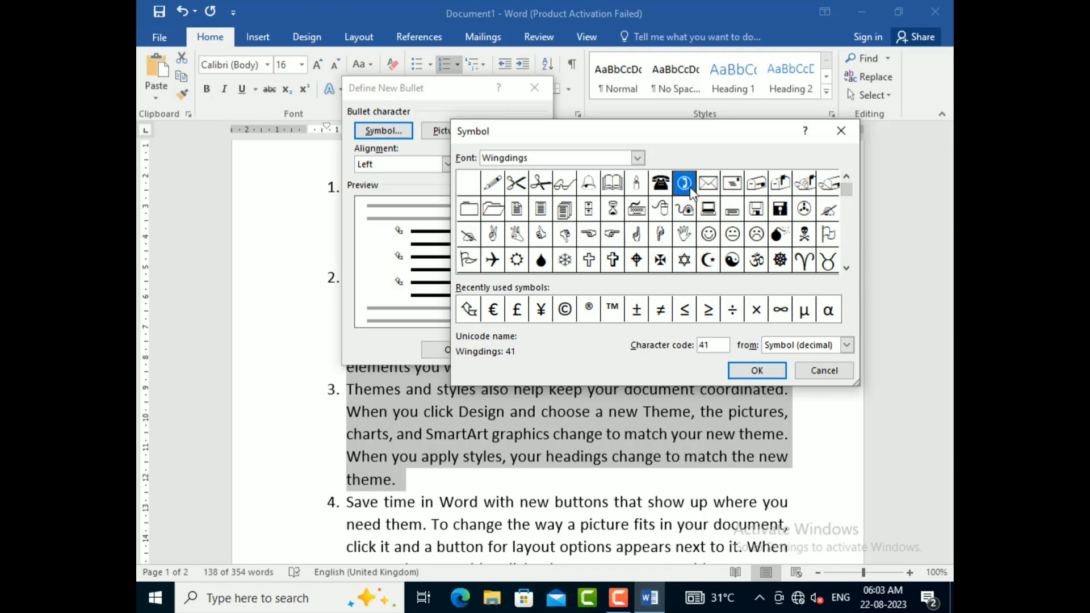
{"action": "left_click", "coordinate": [660, 189]}
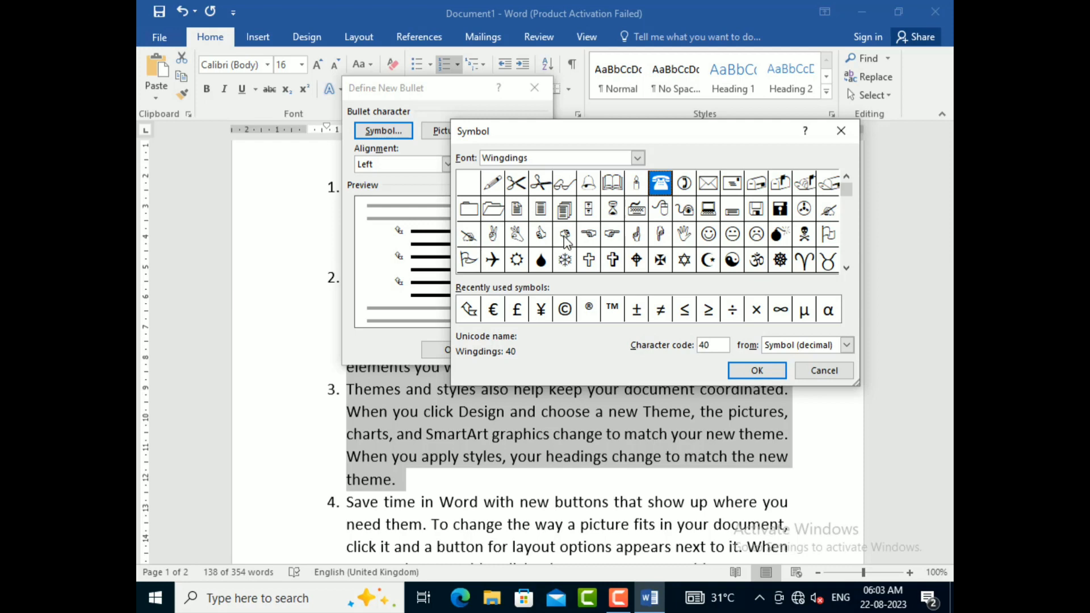
{"action": "left_click", "coordinate": [467, 236]}
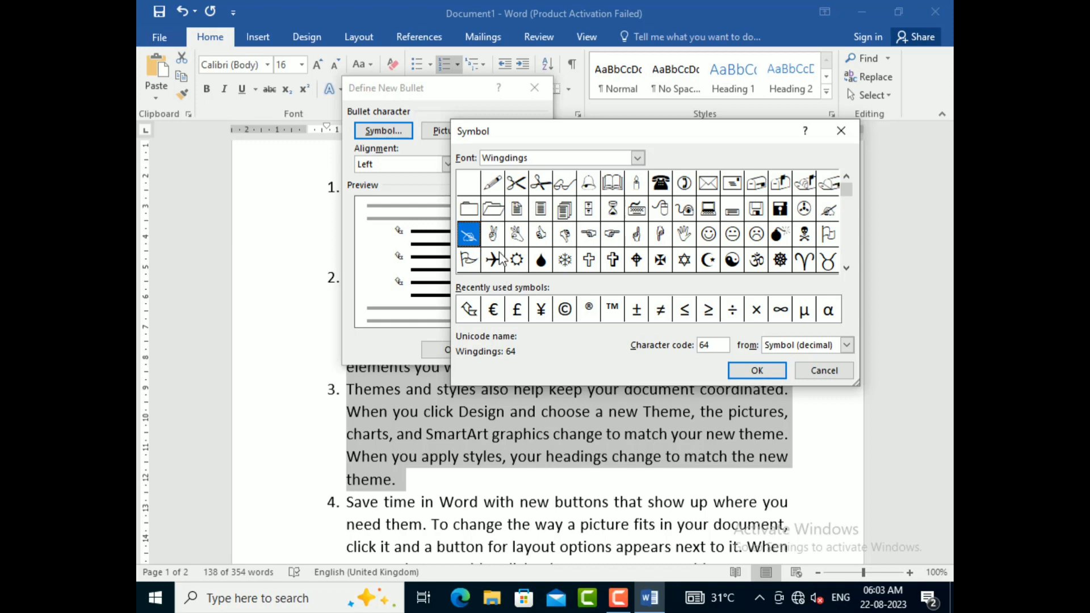
{"action": "left_click", "coordinate": [757, 371]}
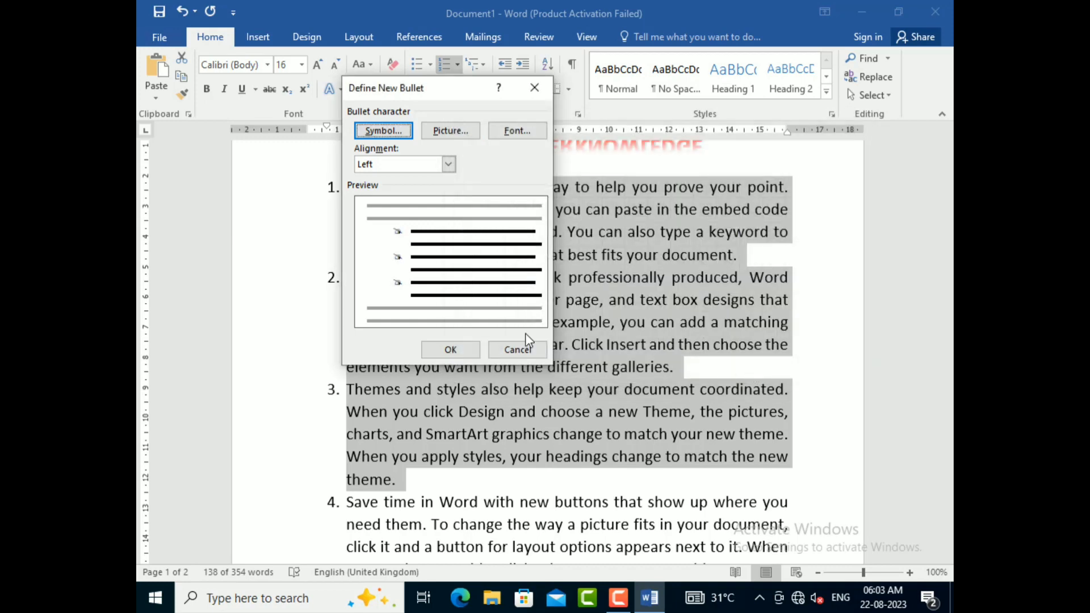
{"action": "left_click", "coordinate": [450, 349]}
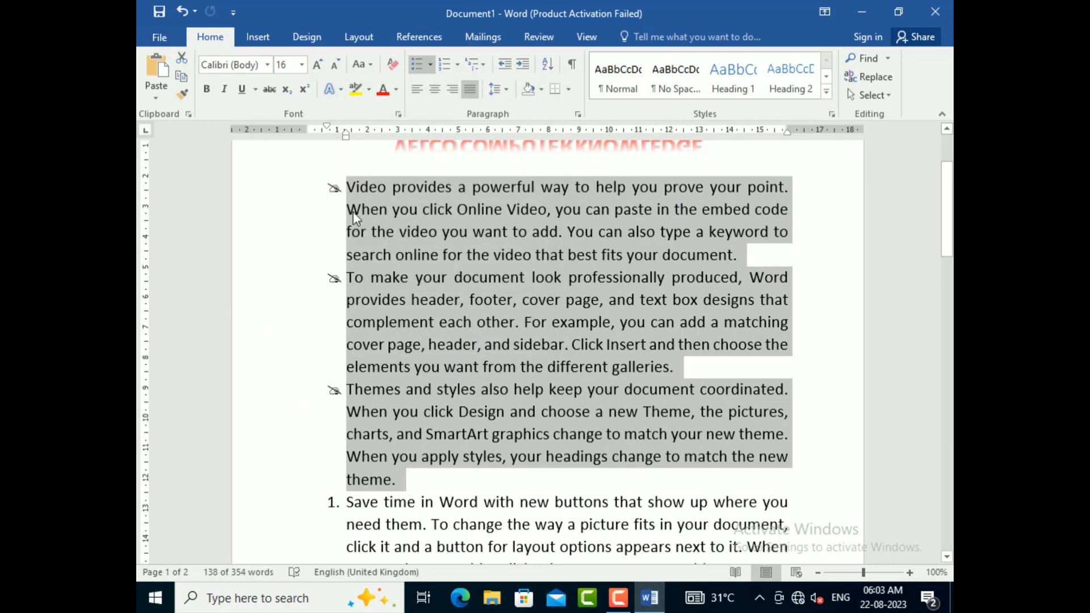
Step: Edit the font of the three paragraphs' new bullet, setting its size to 26 and its style to Bold
{"action": "left_click", "coordinate": [429, 64]}
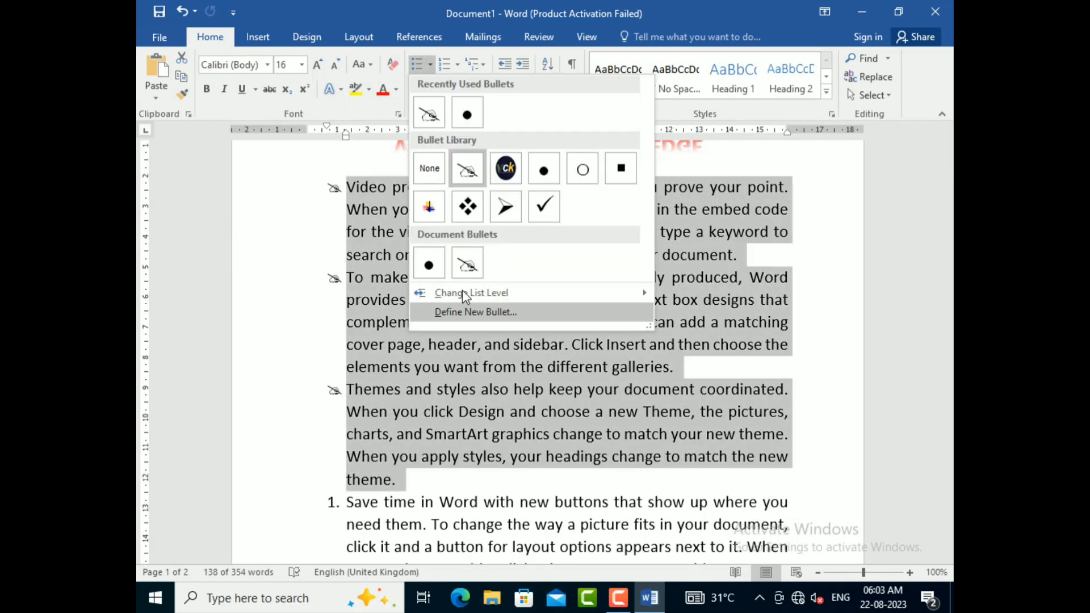
{"action": "left_click", "coordinate": [474, 312]}
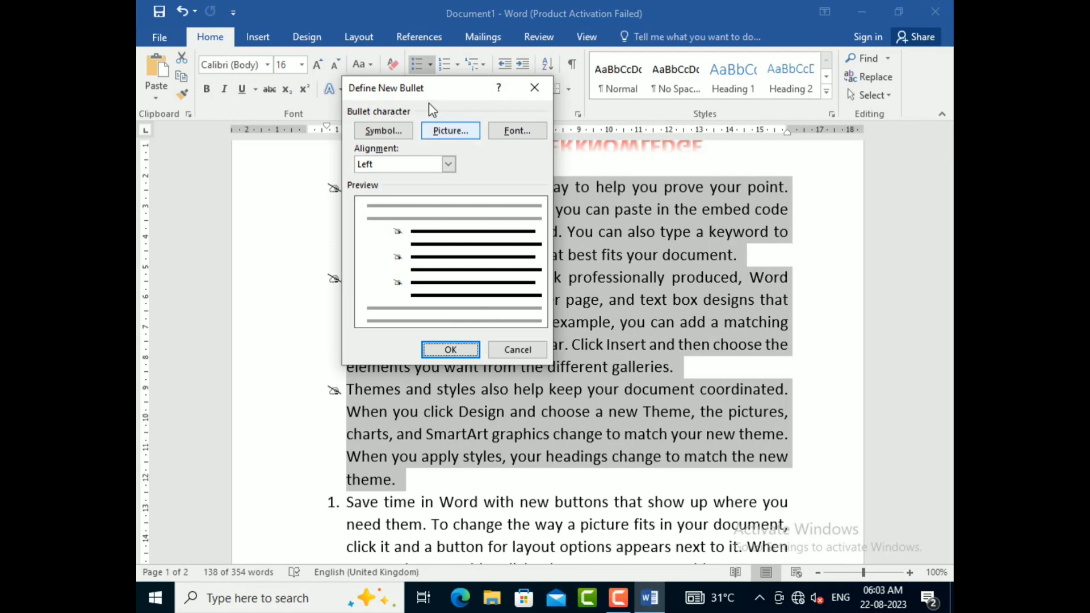
{"action": "left_click_drag", "start_coordinate": [439, 88], "coordinate": [593, 95]}
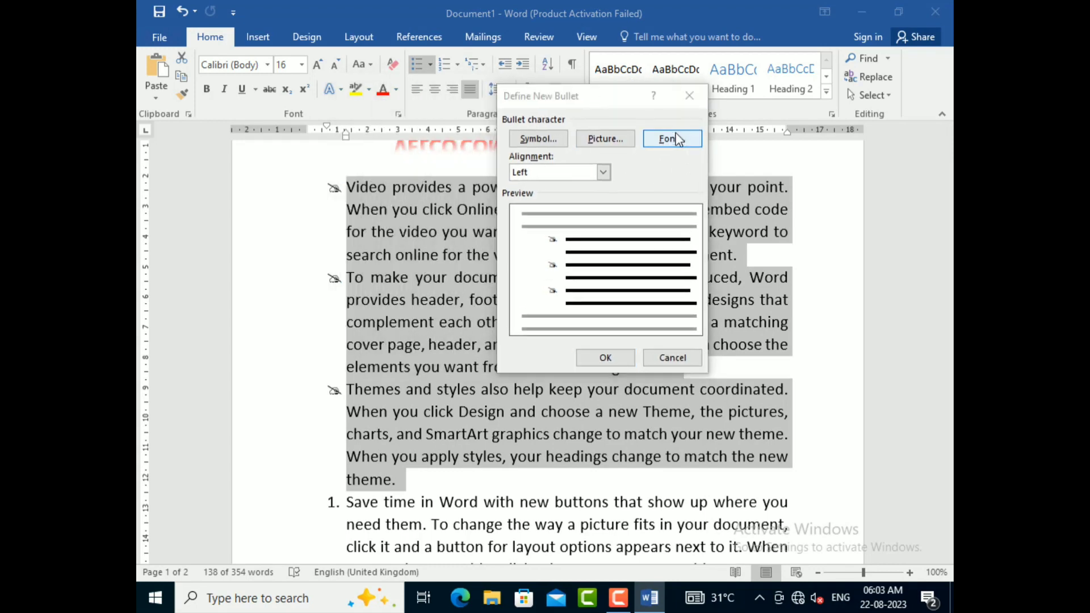
{"action": "left_click", "coordinate": [676, 139]}
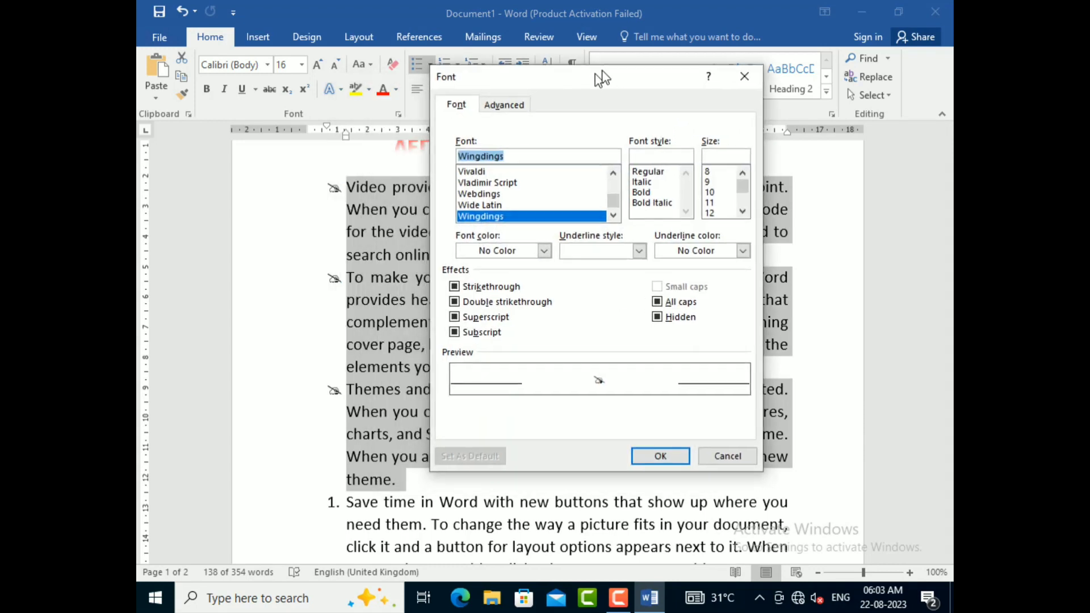
{"action": "left_click_drag", "start_coordinate": [602, 77], "coordinate": [611, 68]}
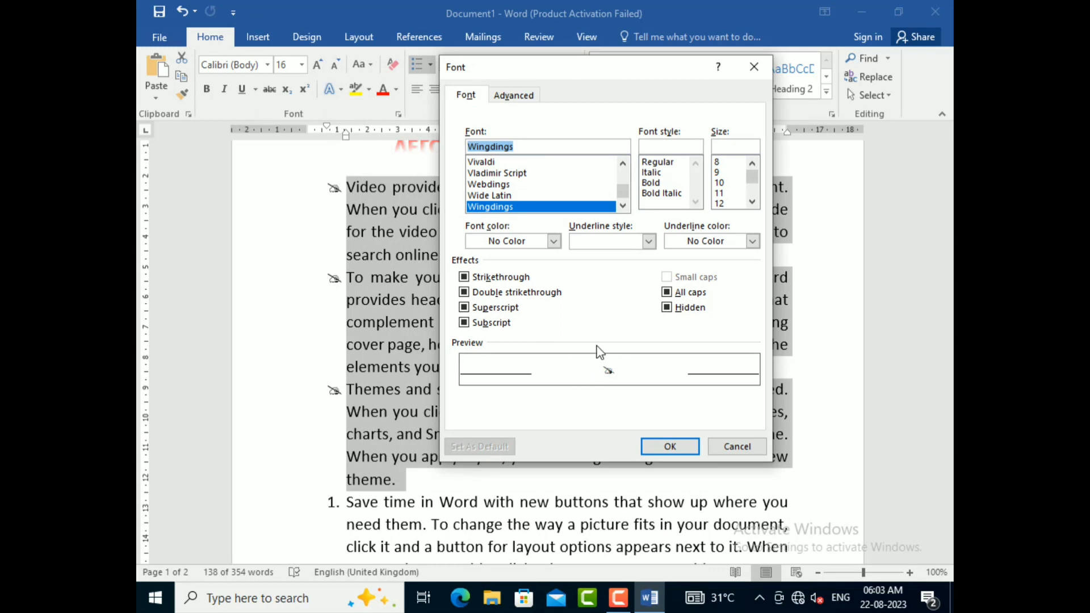
{"action": "left_click_drag", "start_coordinate": [751, 174], "coordinate": [751, 187]}
{"action": "left_click", "coordinate": [720, 172]}
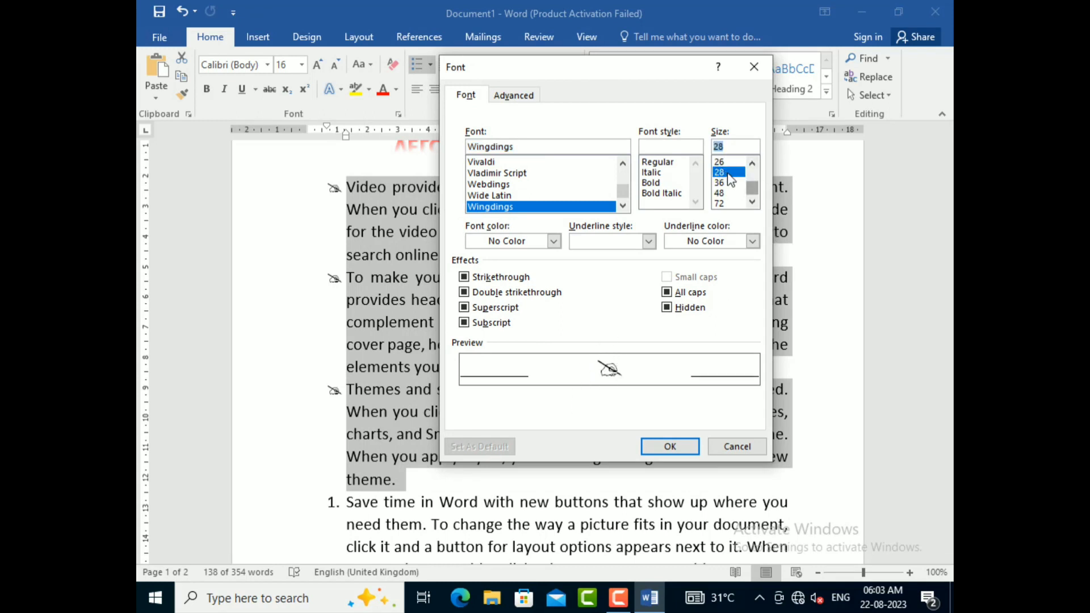
{"action": "left_click", "coordinate": [726, 162]}
{"action": "left_click", "coordinate": [654, 185]}
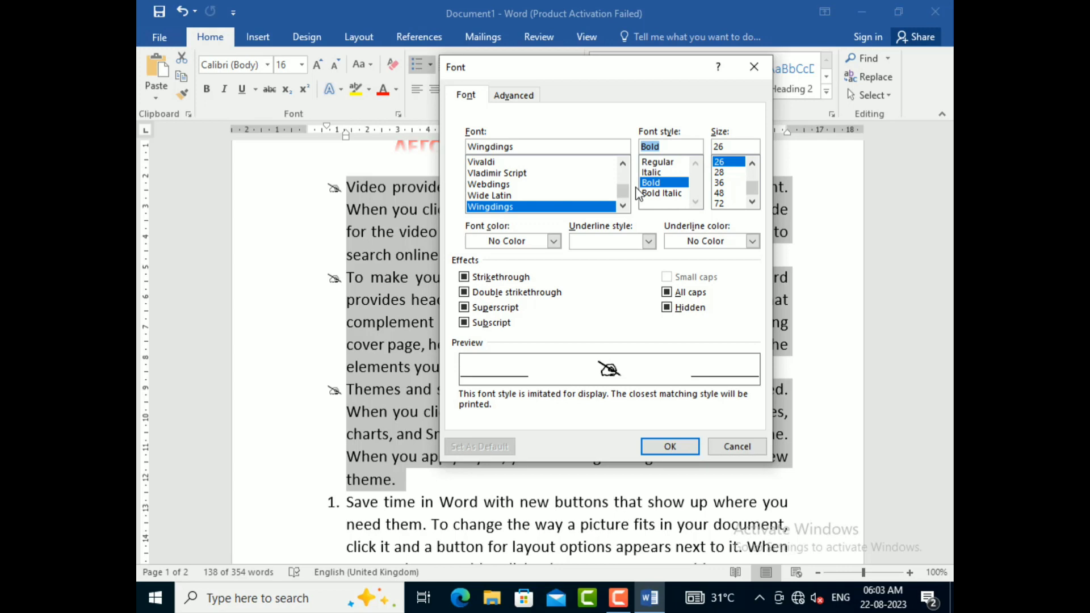
Step: Set the bullet's font color to red and its underline style to none, and apply the formatting to the three paragraphs
{"action": "left_click", "coordinate": [548, 247]}
{"action": "left_click", "coordinate": [491, 381]}
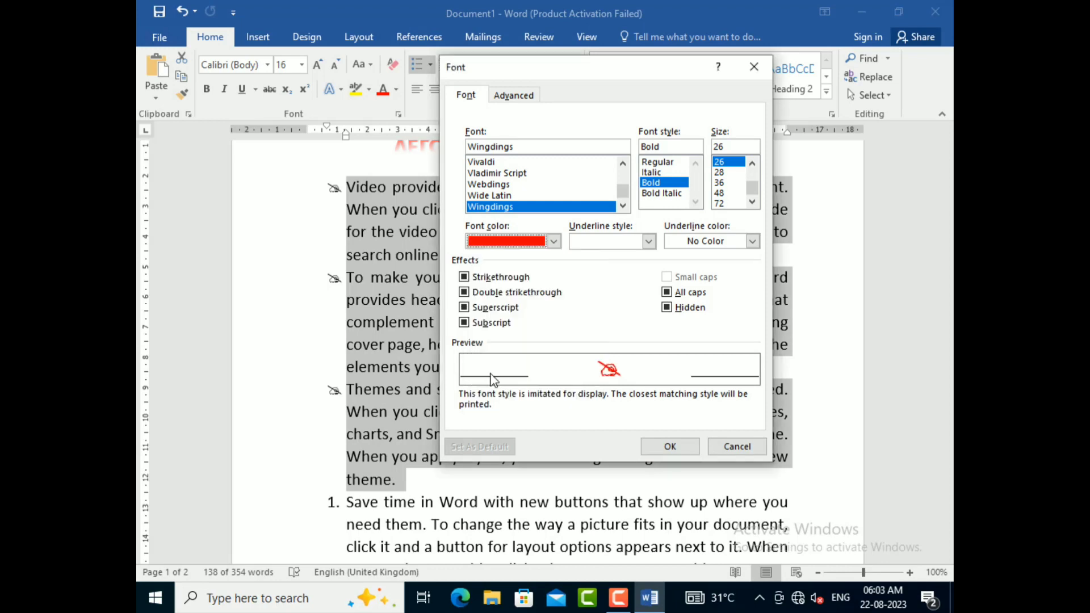
{"action": "left_click", "coordinate": [645, 243]}
{"action": "left_click", "coordinate": [611, 299]}
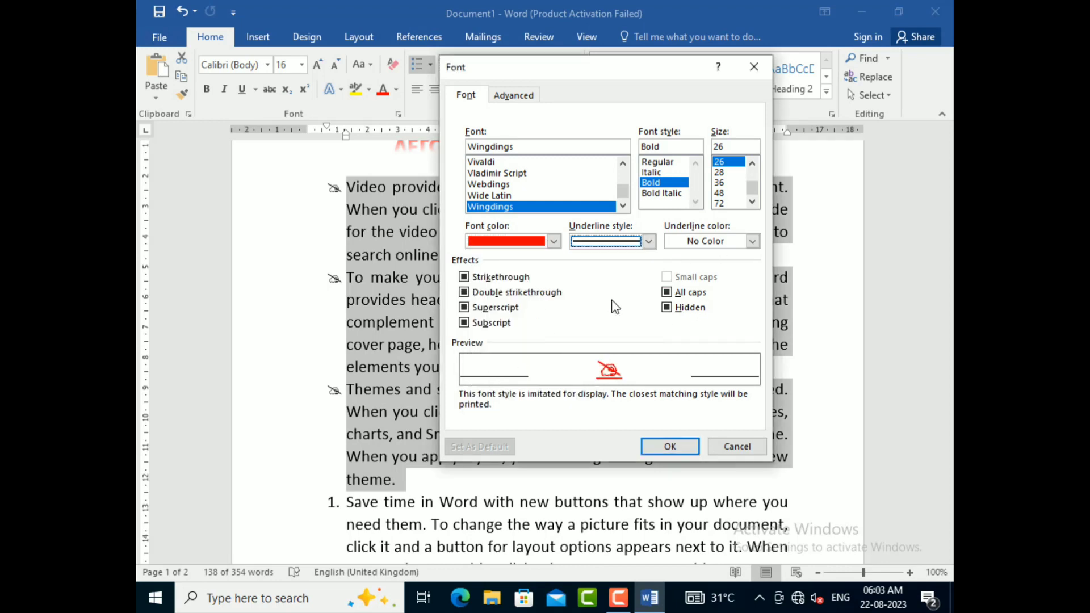
{"action": "left_click", "coordinate": [639, 244]}
{"action": "left_click", "coordinate": [594, 252]}
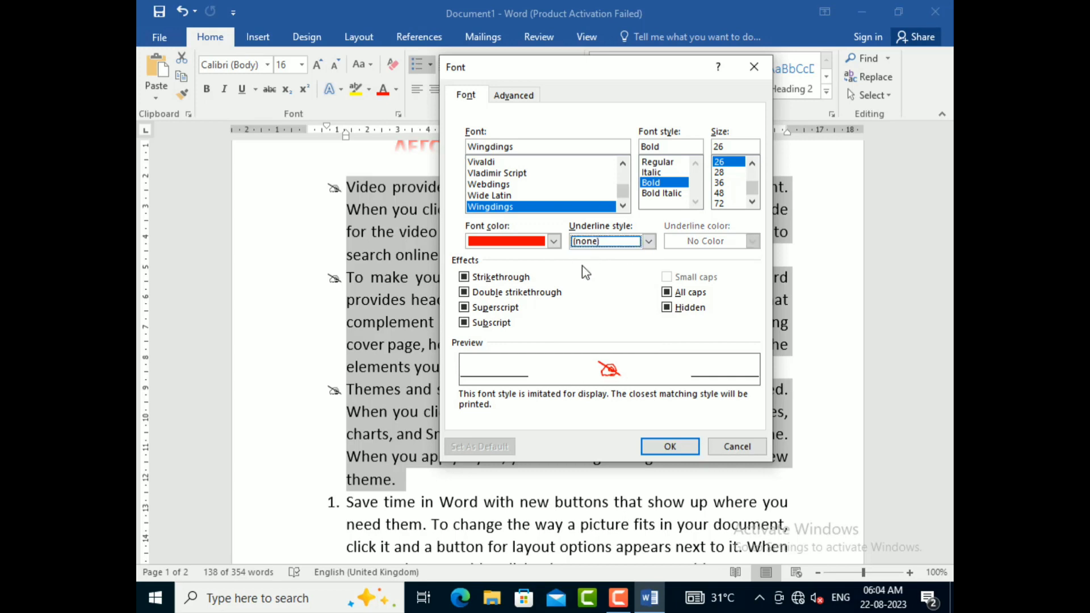
{"action": "left_click", "coordinate": [651, 453]}
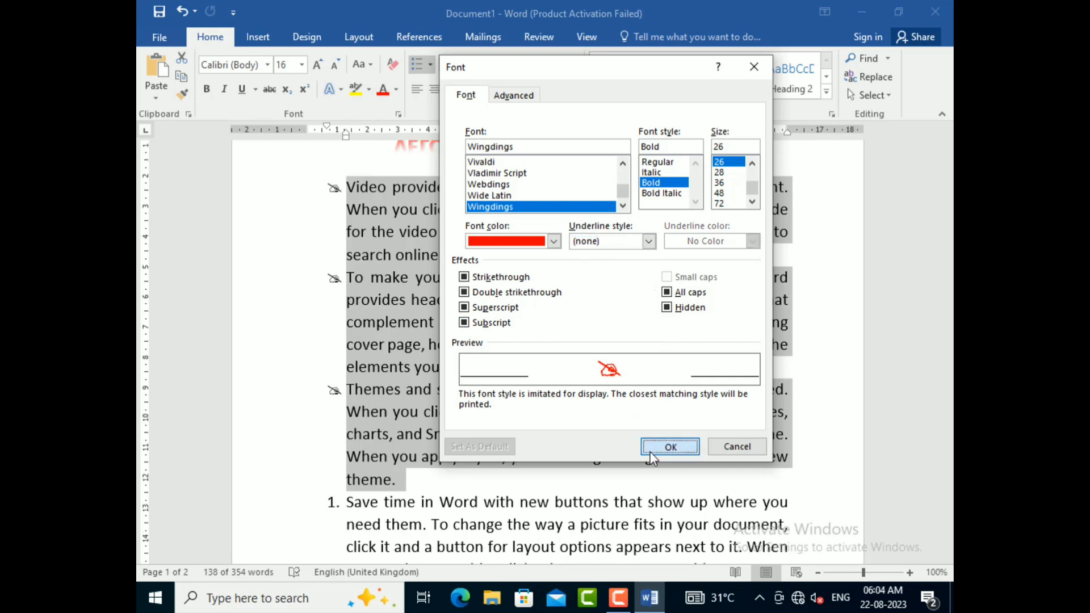
{"action": "left_click", "coordinate": [596, 363]}
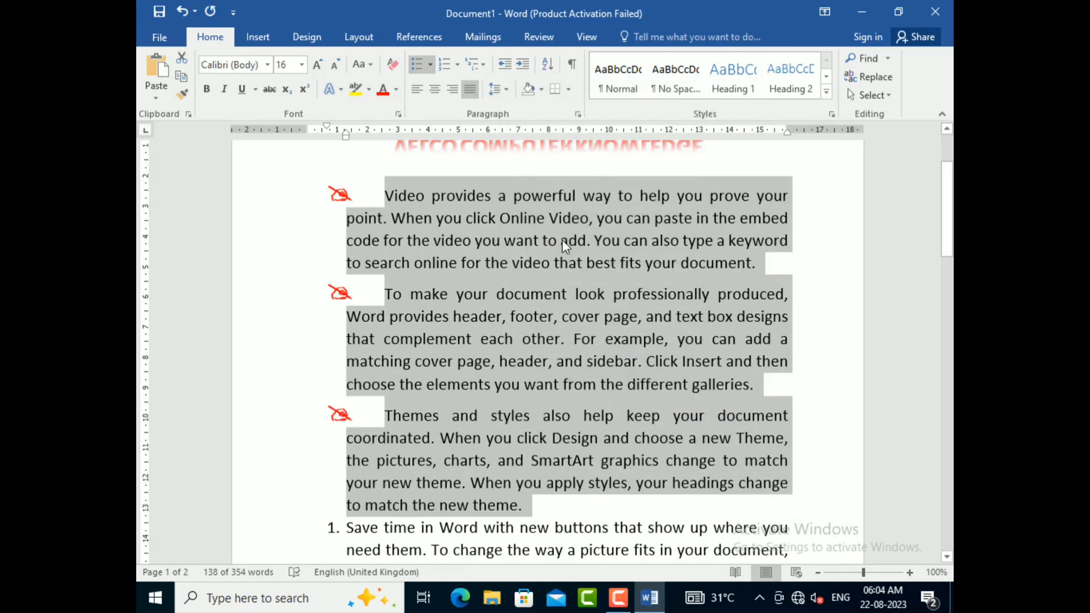
{"action": "left_click", "coordinate": [386, 294]}
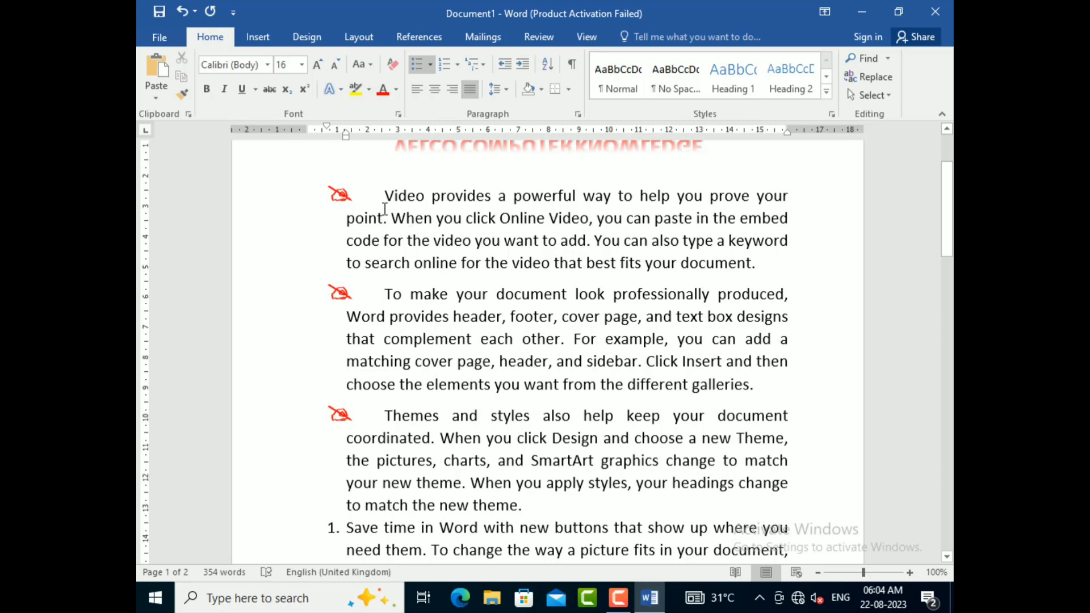
{"action": "left_click_drag", "start_coordinate": [380, 195], "coordinate": [464, 441]}
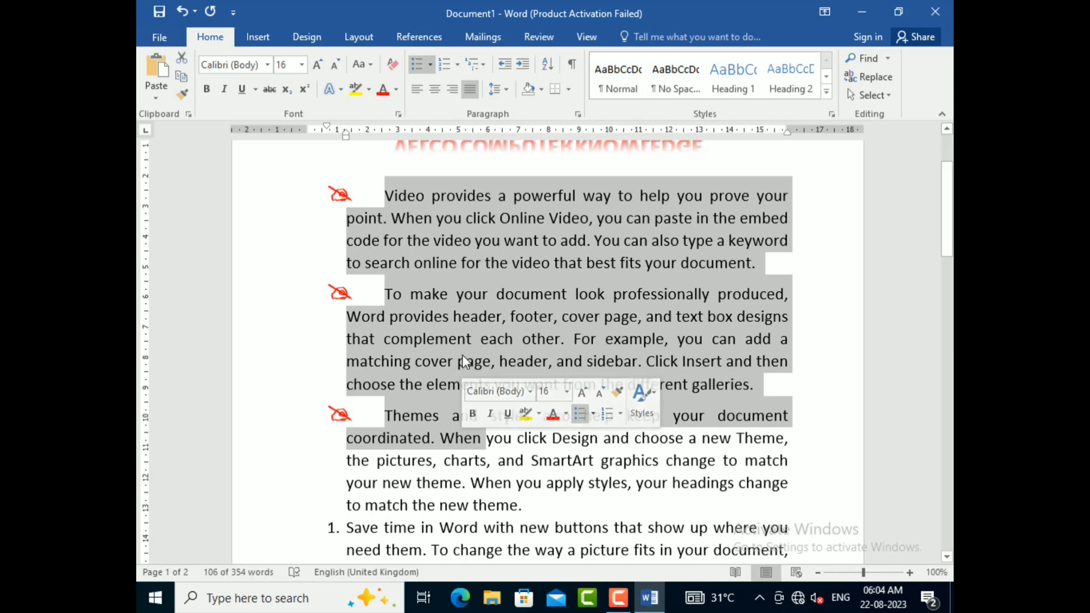
Step: Add a blank line without a number directly after the first numbered paragraph, the one ending in "plus sign."
{"action": "scroll", "coordinate": [462, 355], "scroll_direction": "down", "scroll_amount": 2}
{"action": "scroll", "coordinate": [467, 353], "scroll_direction": "down", "scroll_amount": 1}
{"action": "left_click", "coordinate": [618, 387]}
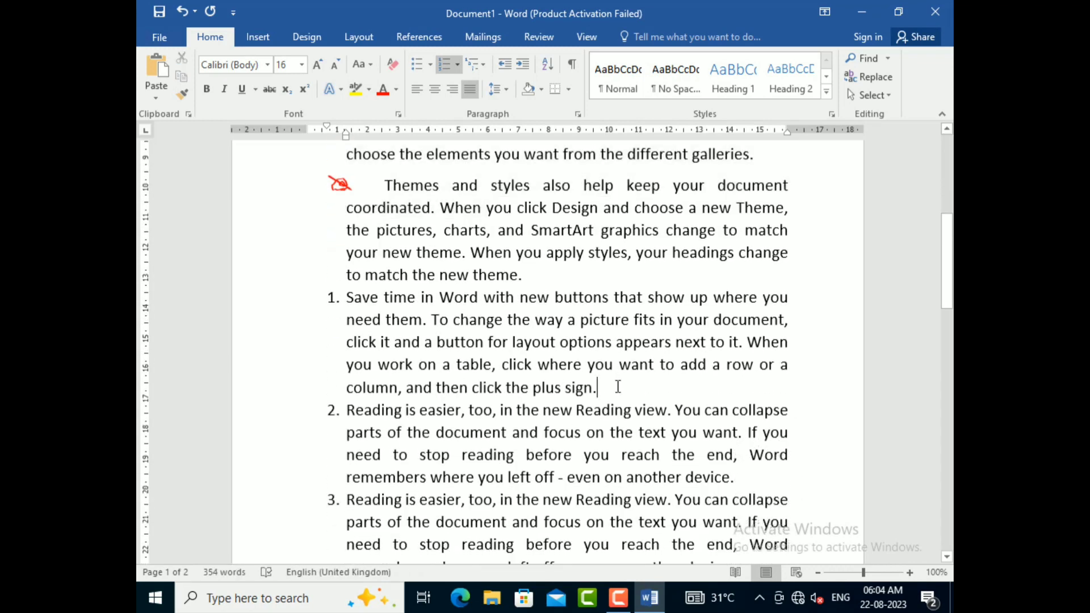
{"action": "key", "text": "Return"}
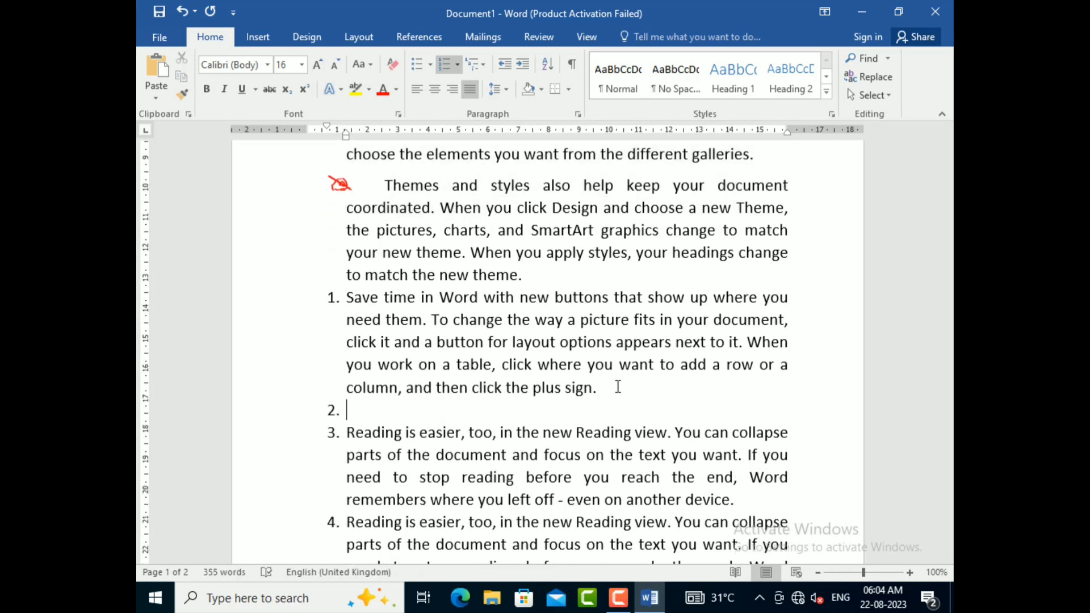
{"action": "key", "text": "BackSpace"}
{"action": "key", "text": "BackSpace"}
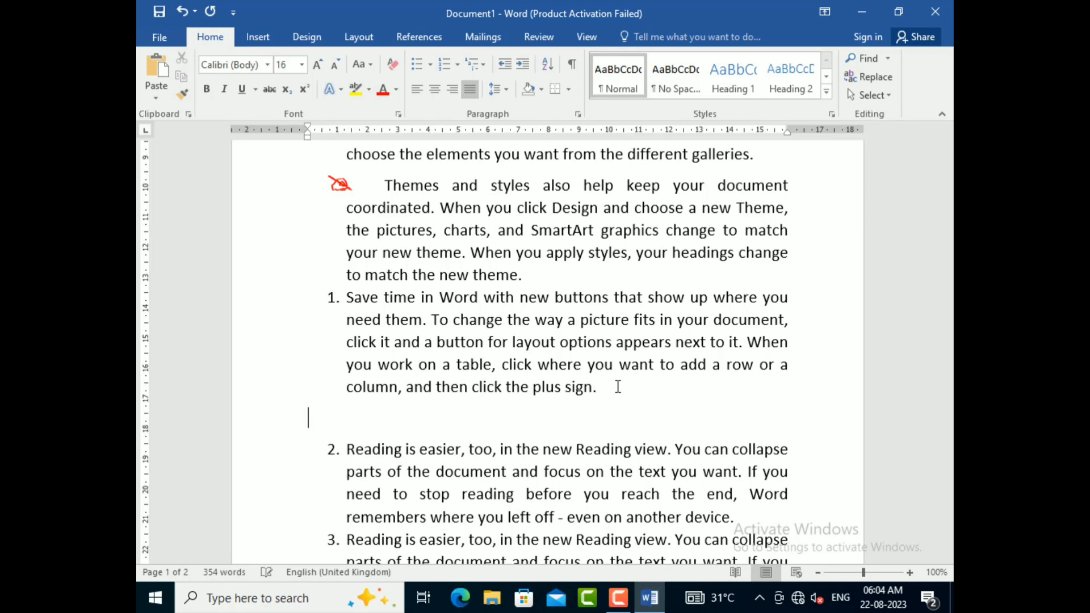
{"action": "key", "text": "BackSpace"}
{"action": "key", "text": "Return"}
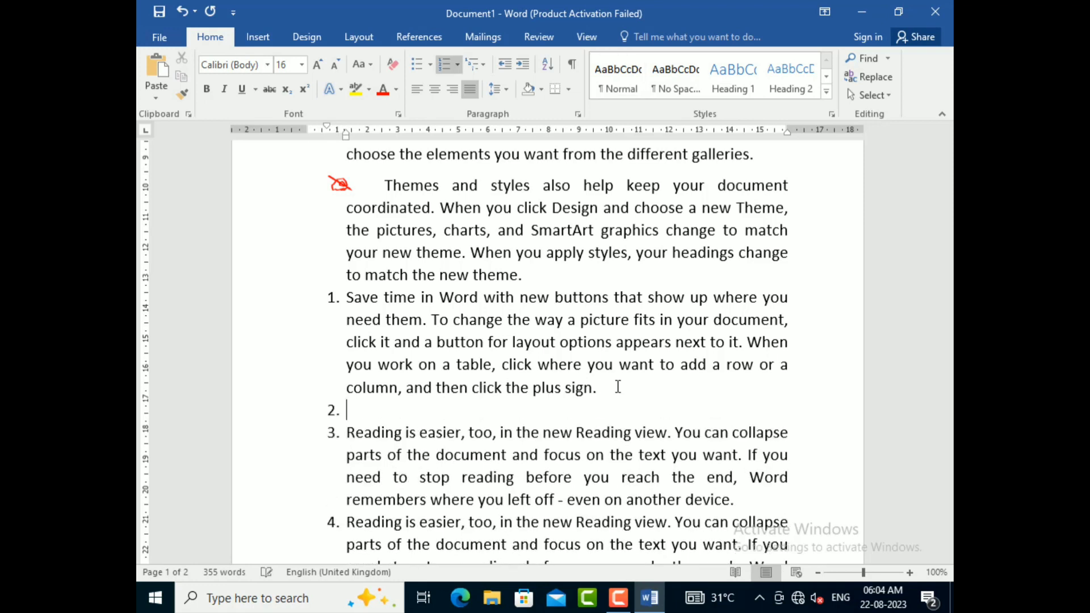
{"action": "key", "text": "BackSpace"}
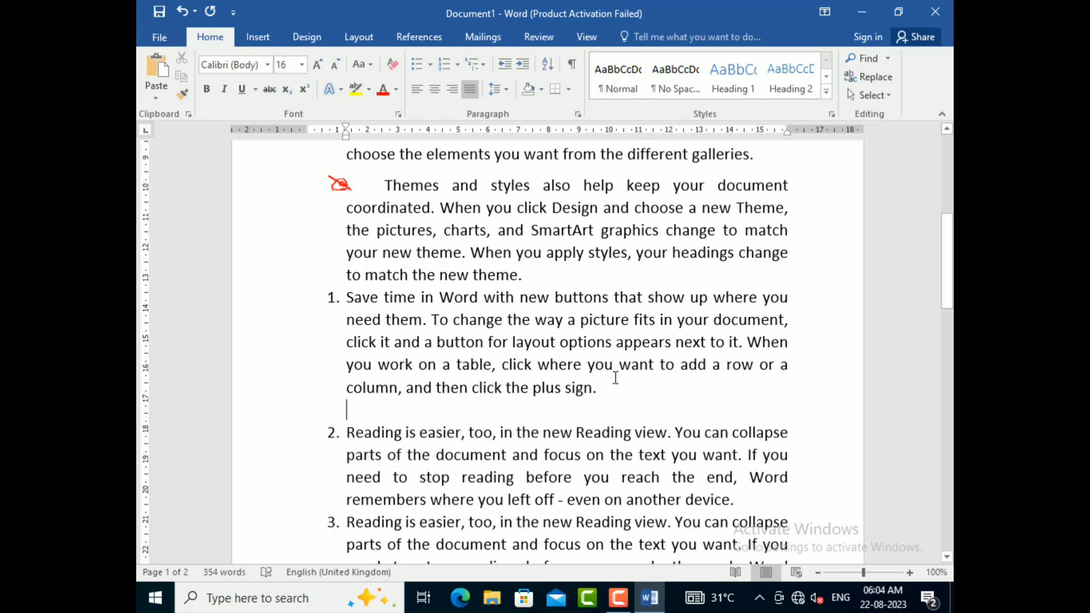
{"action": "left_click", "coordinate": [477, 66]}
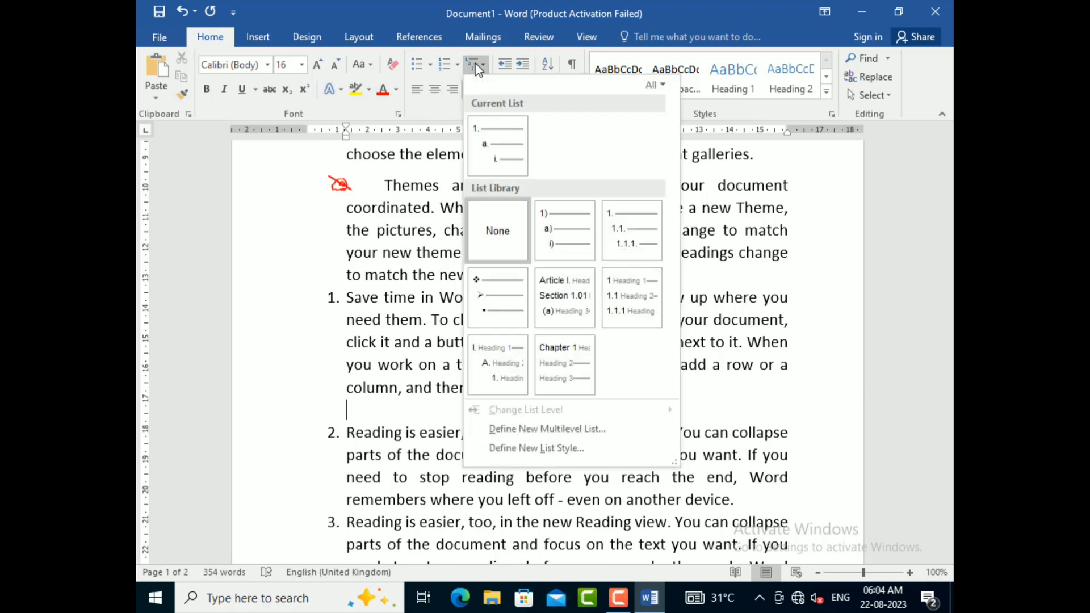
{"action": "left_click", "coordinate": [491, 175]}
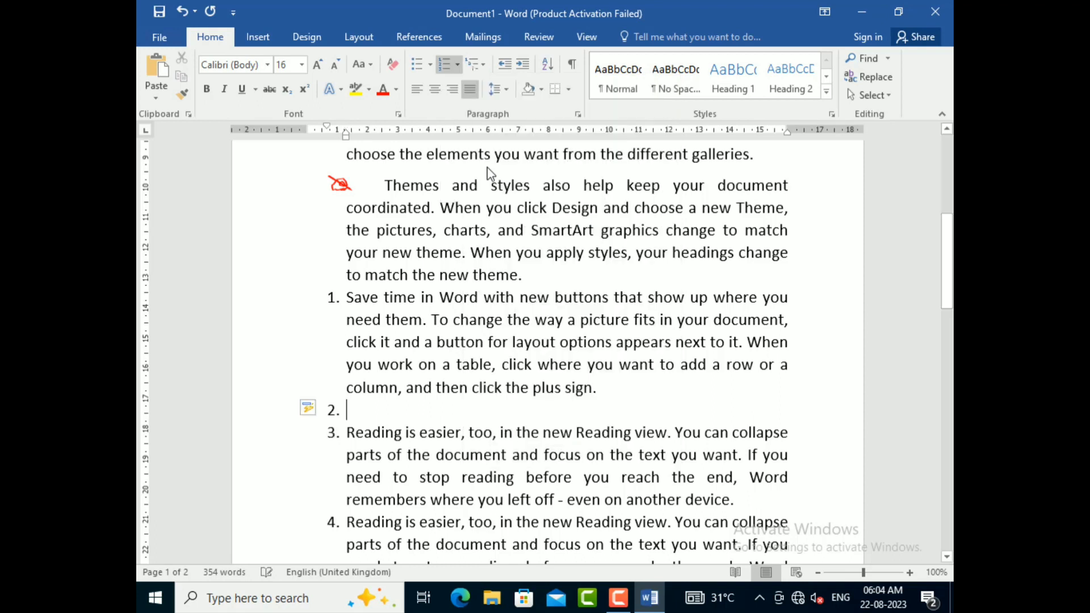
{"action": "key", "text": "BackSpace"}
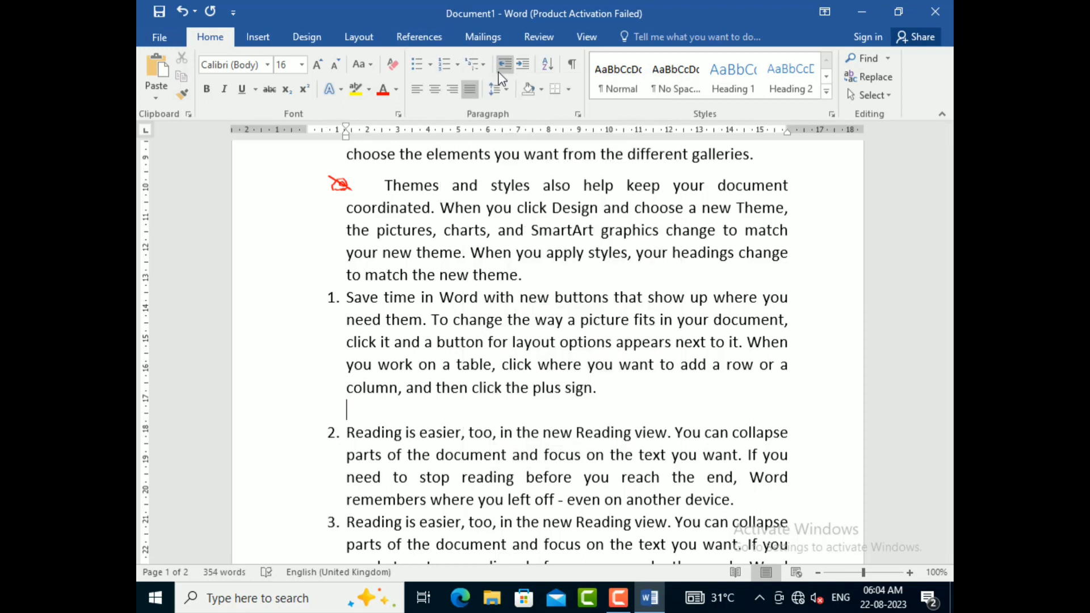
{"action": "key", "text": "BackSpace"}
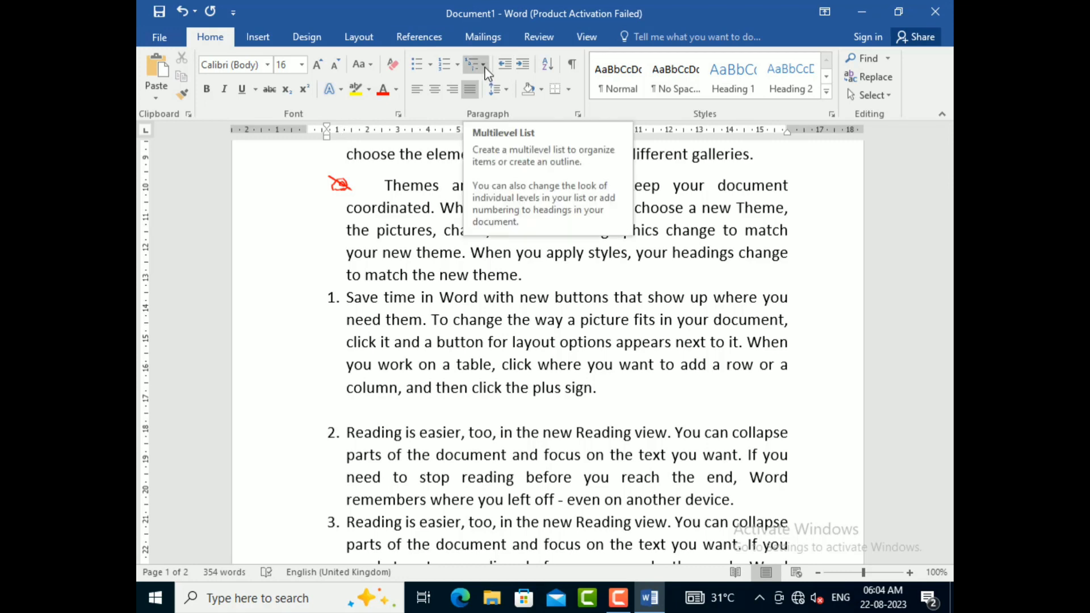
Step: Apply the 1), a), i) multilevel list to the blank line and enter the items CLICK, PLUS, MINUS and VELCO
{"action": "left_click", "coordinate": [483, 66]}
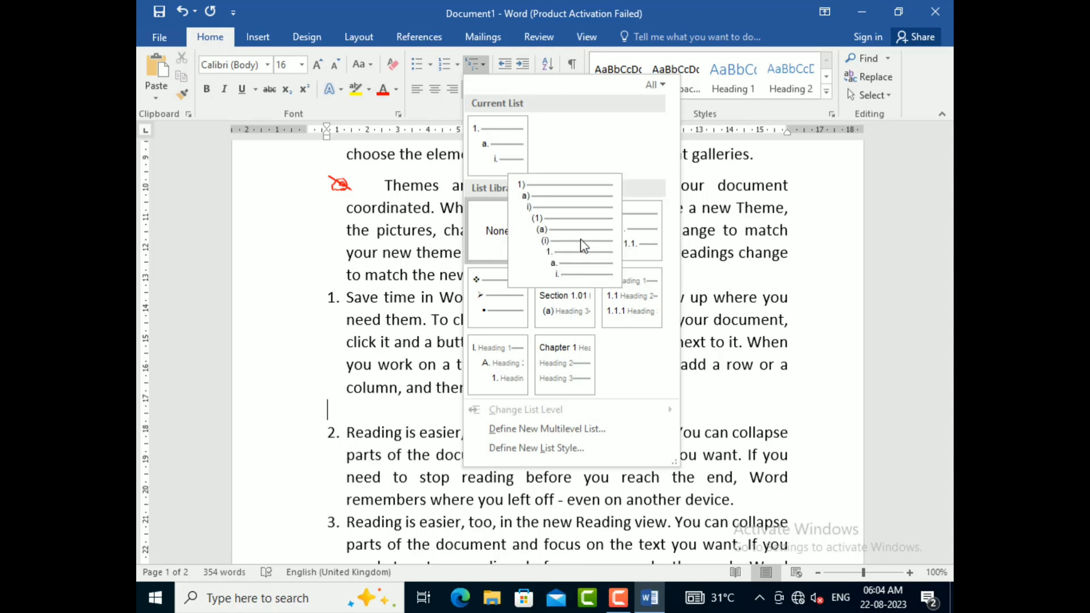
{"action": "left_click", "coordinate": [582, 245]}
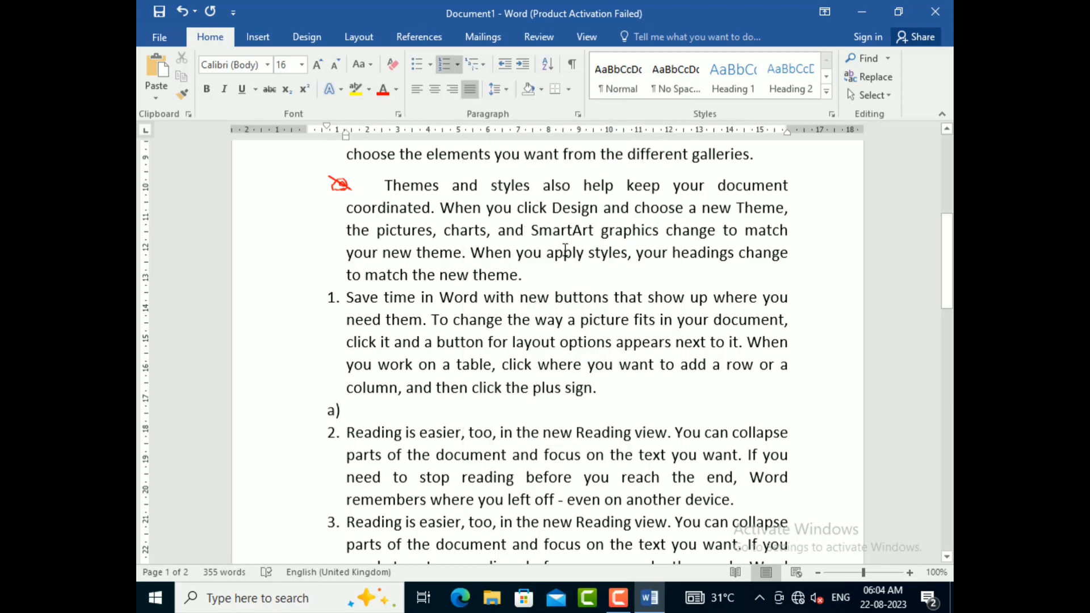
{"action": "type", "text": "Cl"}
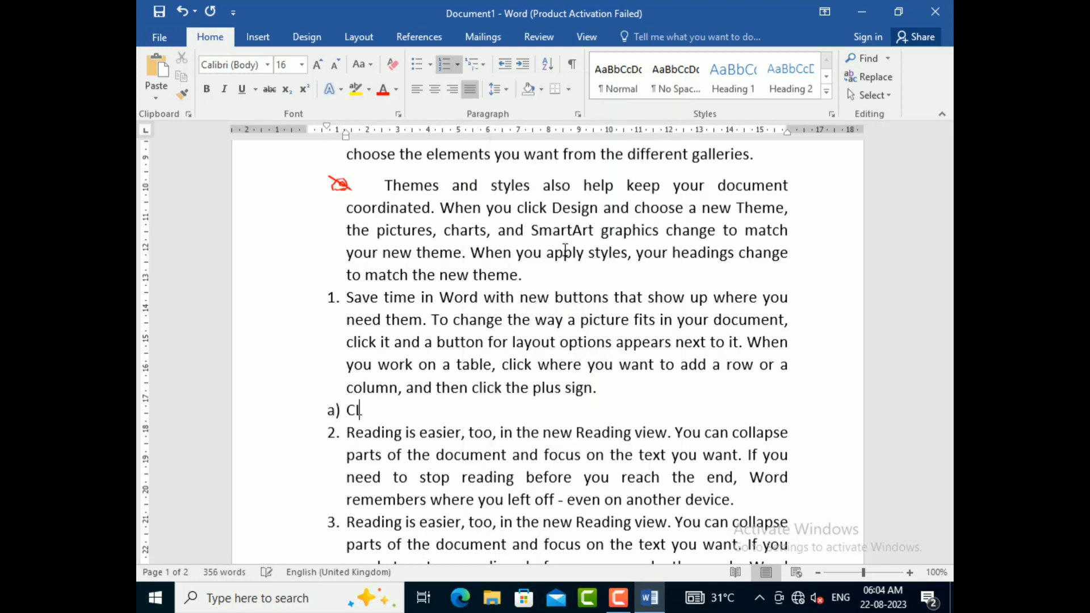
{"action": "type", "text": "ICK"}
{"action": "key", "text": "Return"}
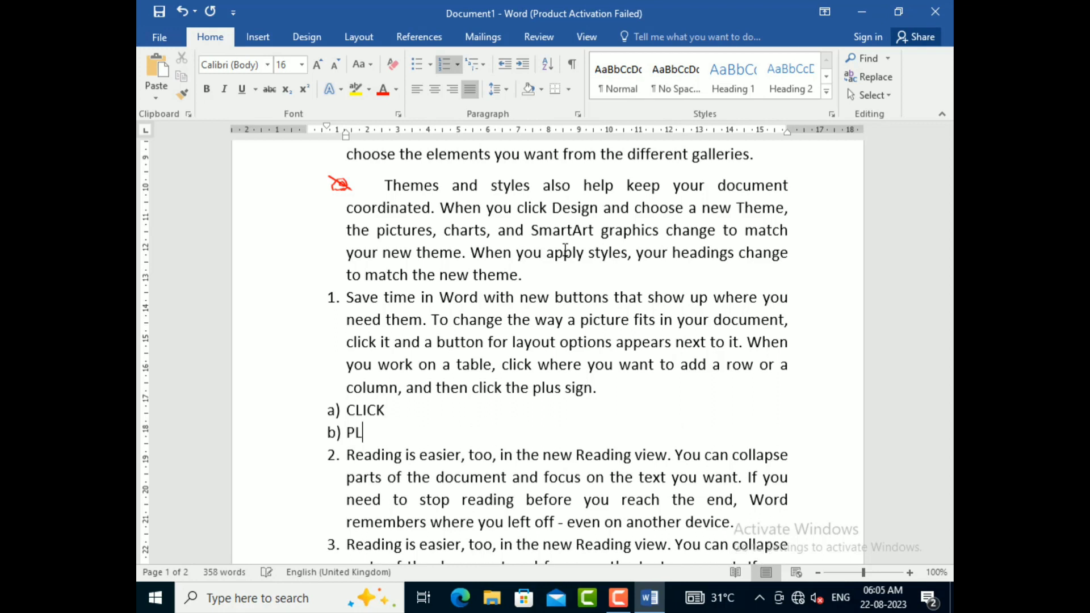
{"action": "key", "text": "Return"}
{"action": "type", "text": "MINUS"}
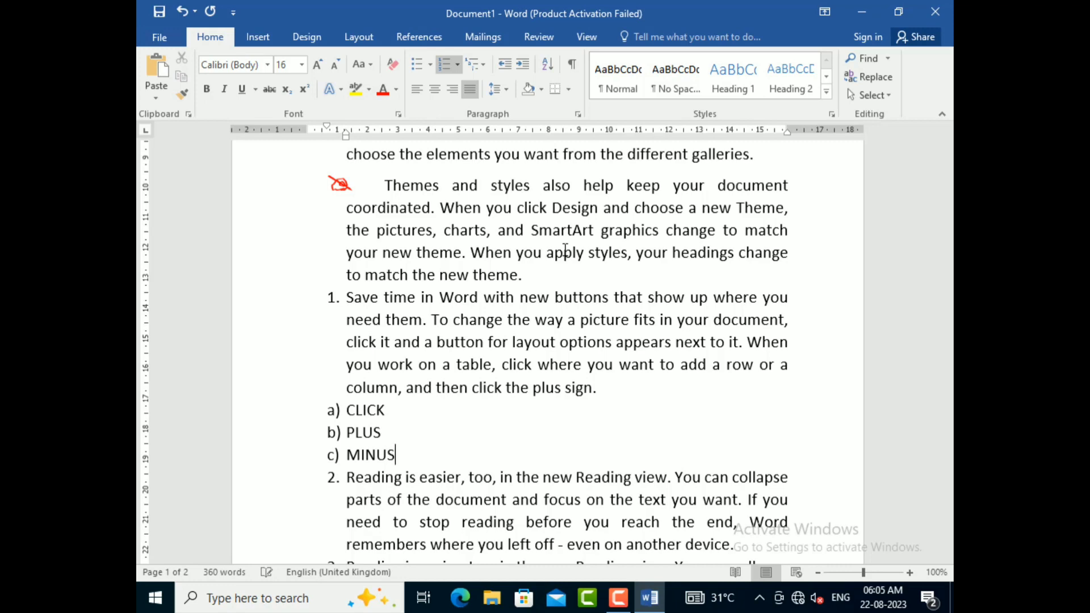
{"action": "key", "text": "Return"}
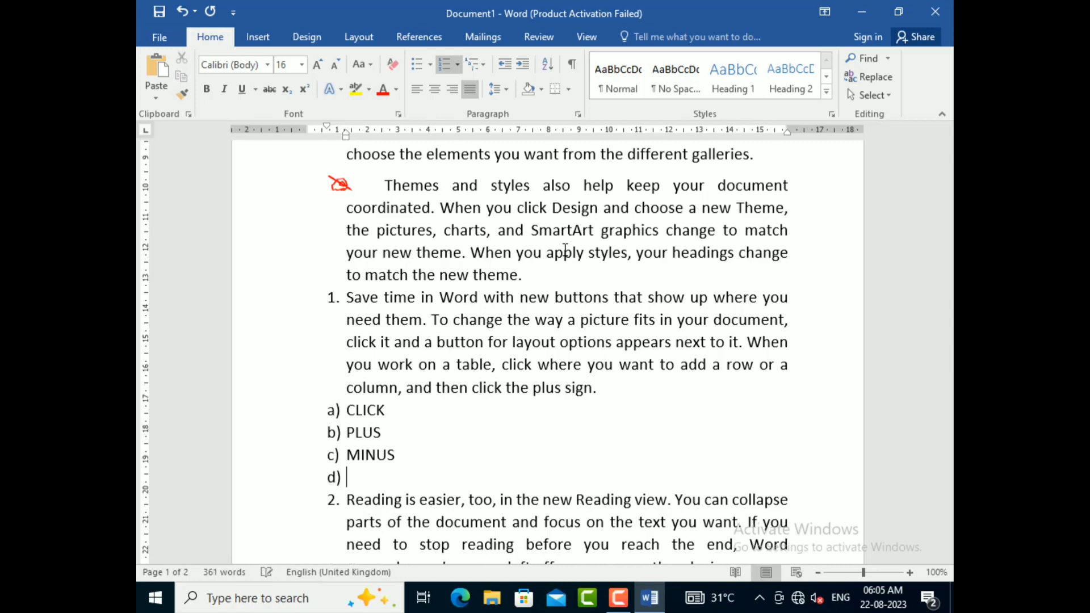
{"action": "type", "text": "VELCO"}
Step: Add a blank line after the second numbered paragraph and apply the 1), a), i) multilevel list to it
{"action": "scroll", "coordinate": [571, 267], "scroll_direction": "down", "scroll_amount": 3}
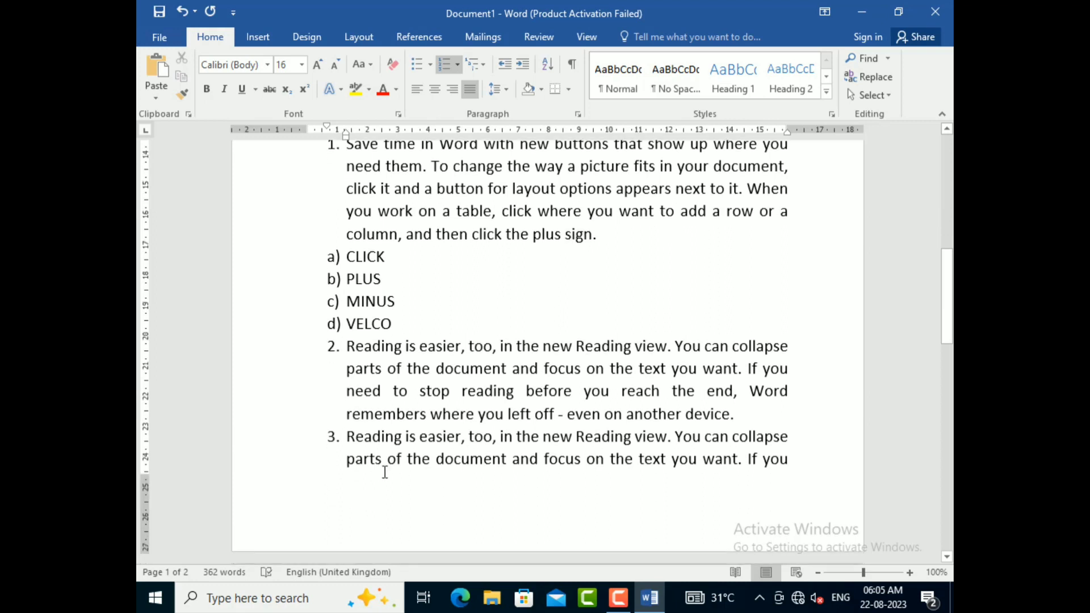
{"action": "left_click", "coordinate": [769, 415]}
{"action": "key", "text": "Return"}
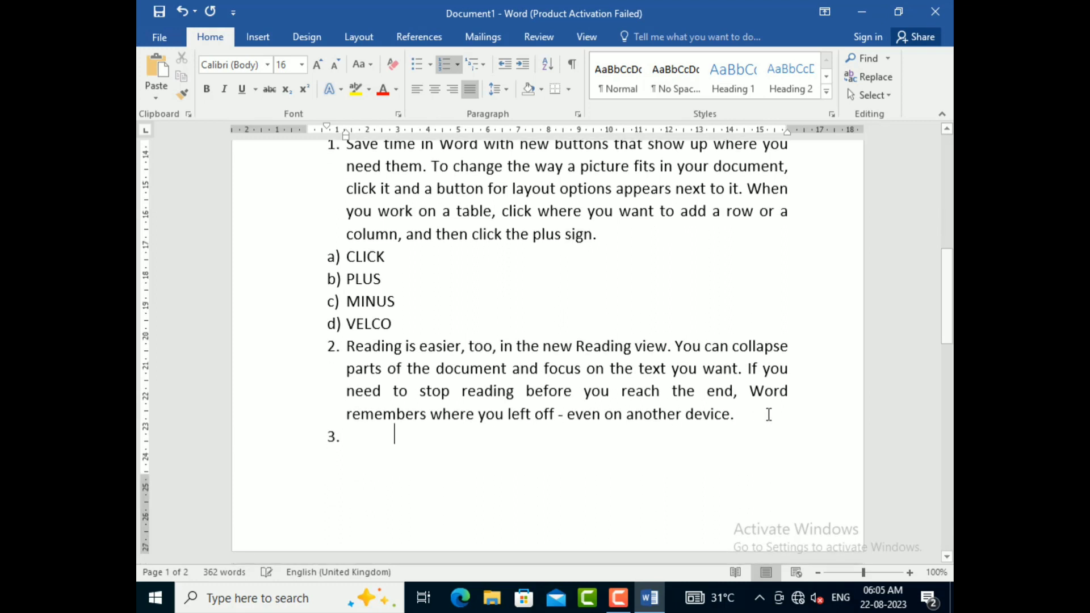
{"action": "key", "text": "BackSpace"}
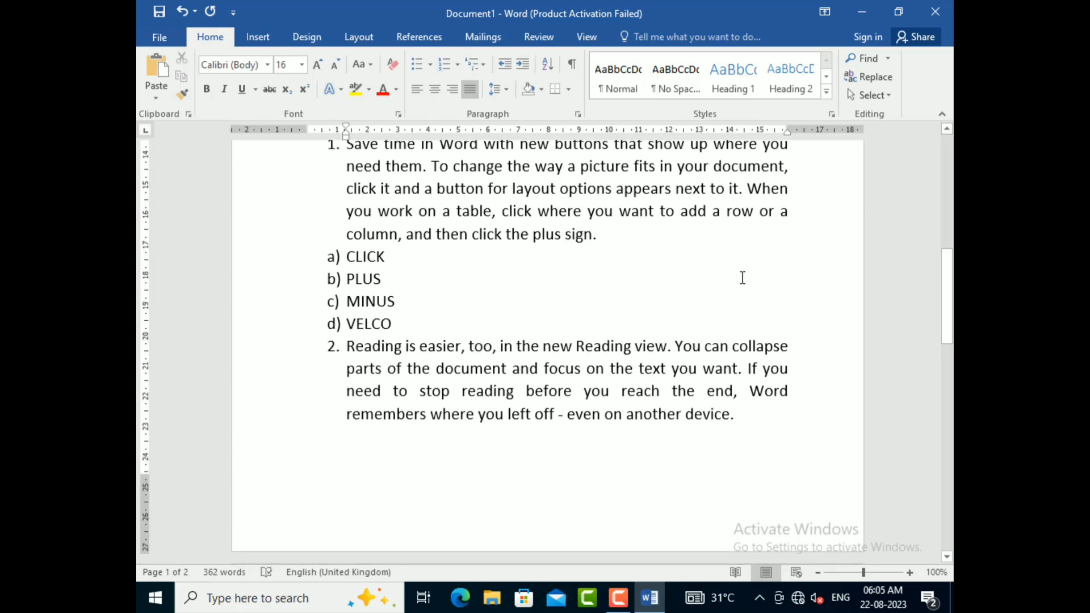
{"action": "left_click", "coordinate": [484, 64]}
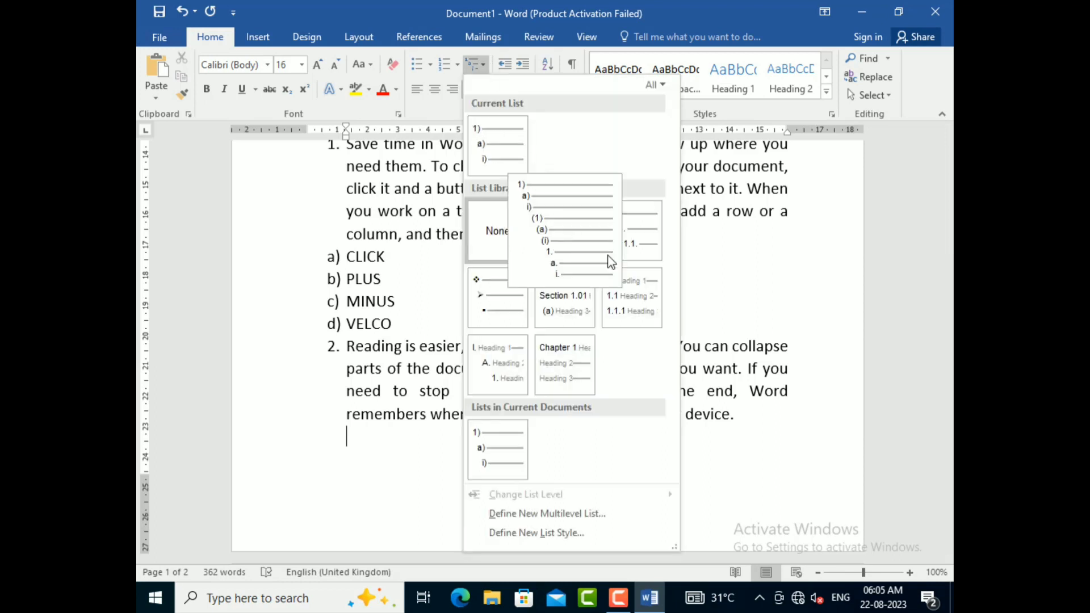
{"action": "left_click", "coordinate": [554, 245]}
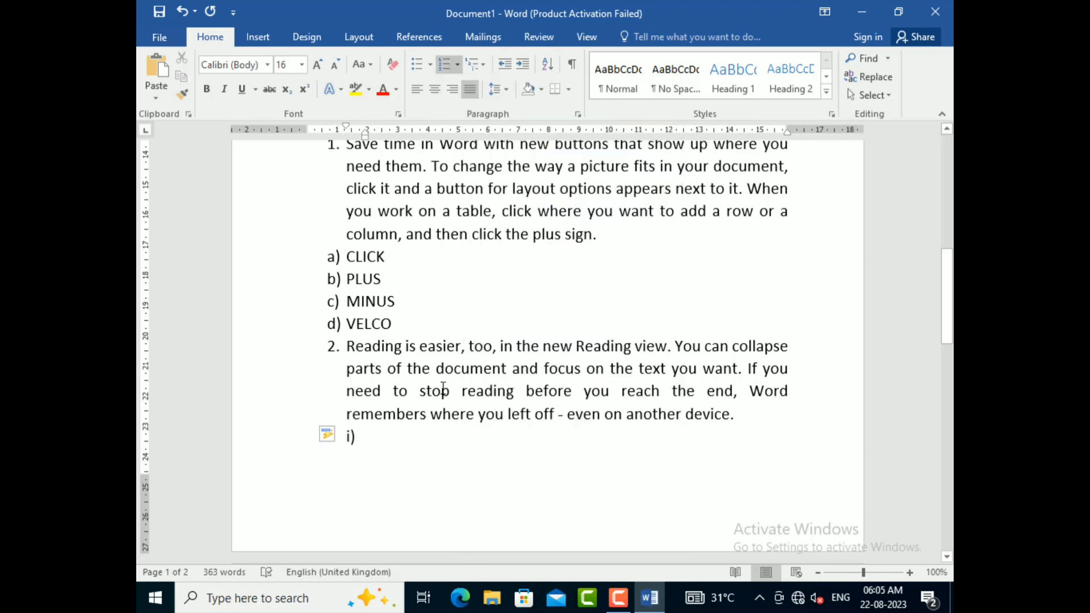
{"action": "left_click", "coordinate": [482, 67]}
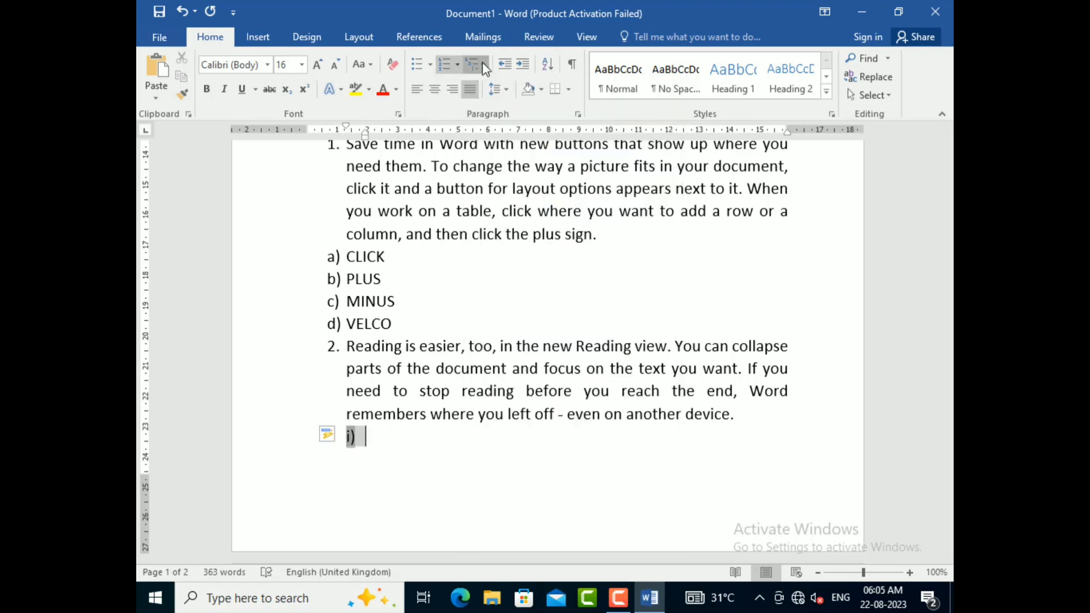
{"action": "left_click", "coordinate": [566, 244]}
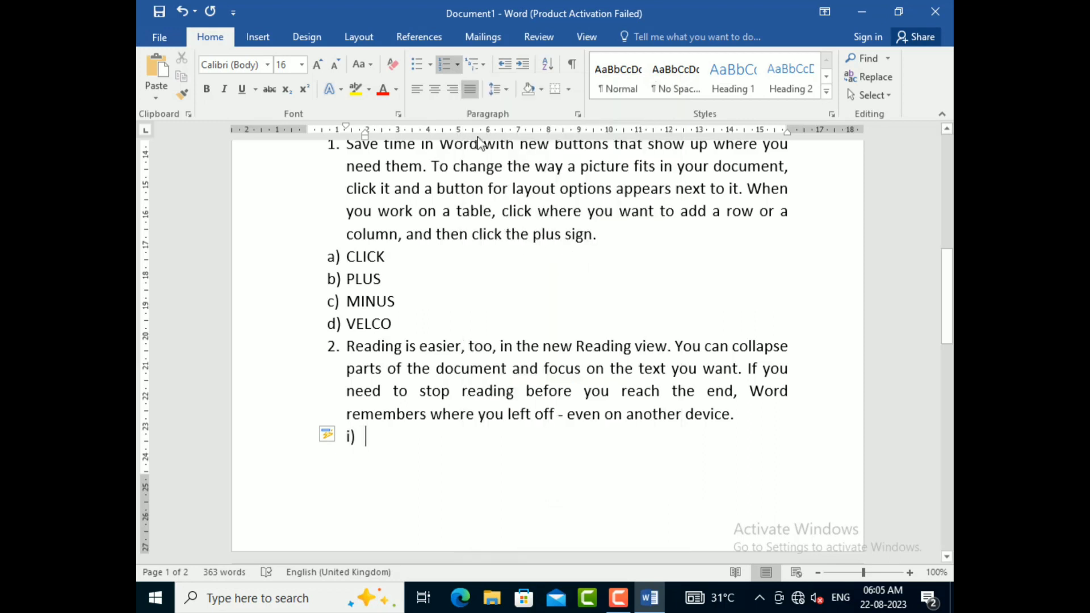
{"action": "left_click", "coordinate": [485, 66]}
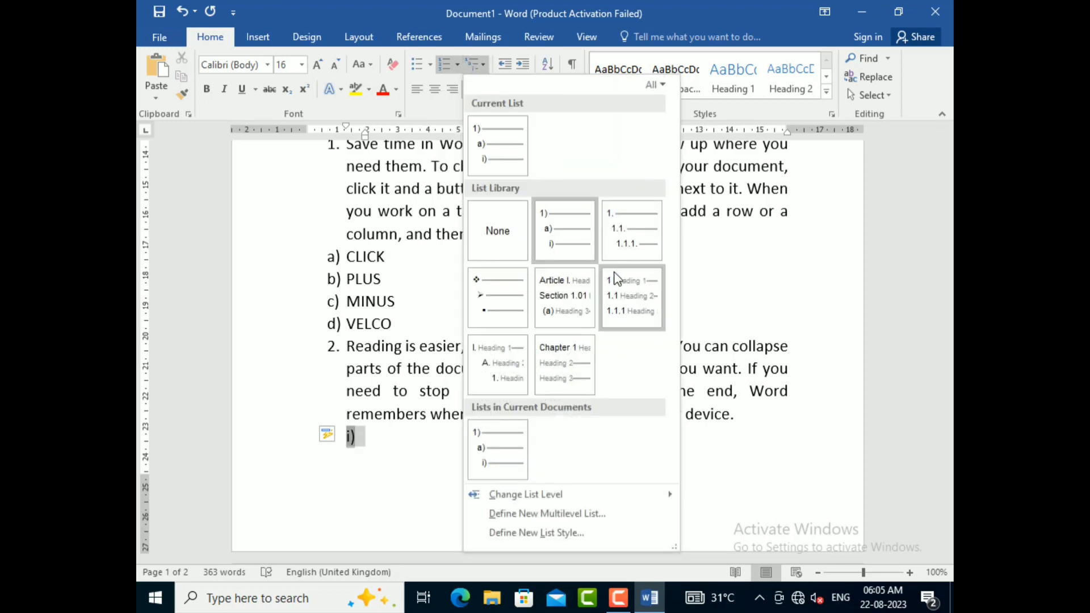
{"action": "left_click", "coordinate": [517, 155]}
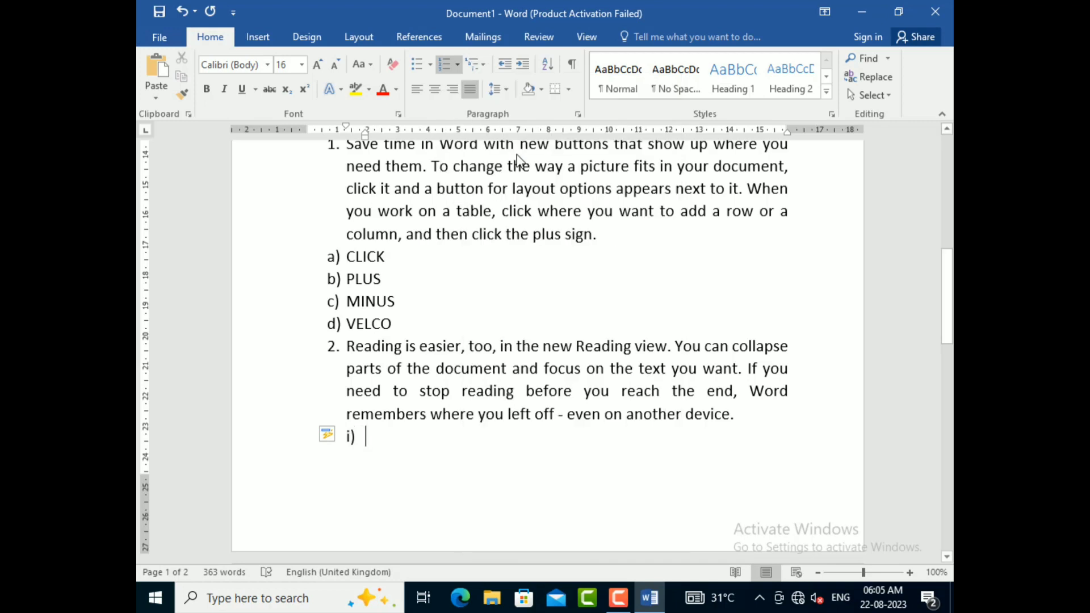
Step: Enter the roman-numeral sub-items TYTFT, TTY and DT under the second numbered paragraph, followed by an empty fourth item
{"action": "type", "text": "TYT"}
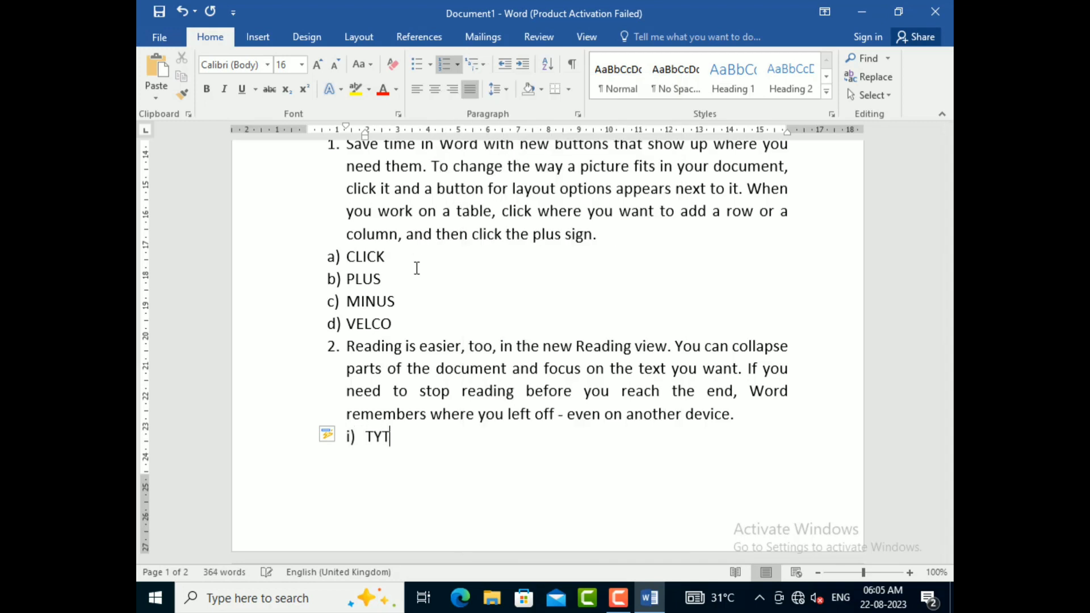
{"action": "type", "text": "FT"}
{"action": "key", "text": "Return"}
{"action": "type", "text": "TTY"}
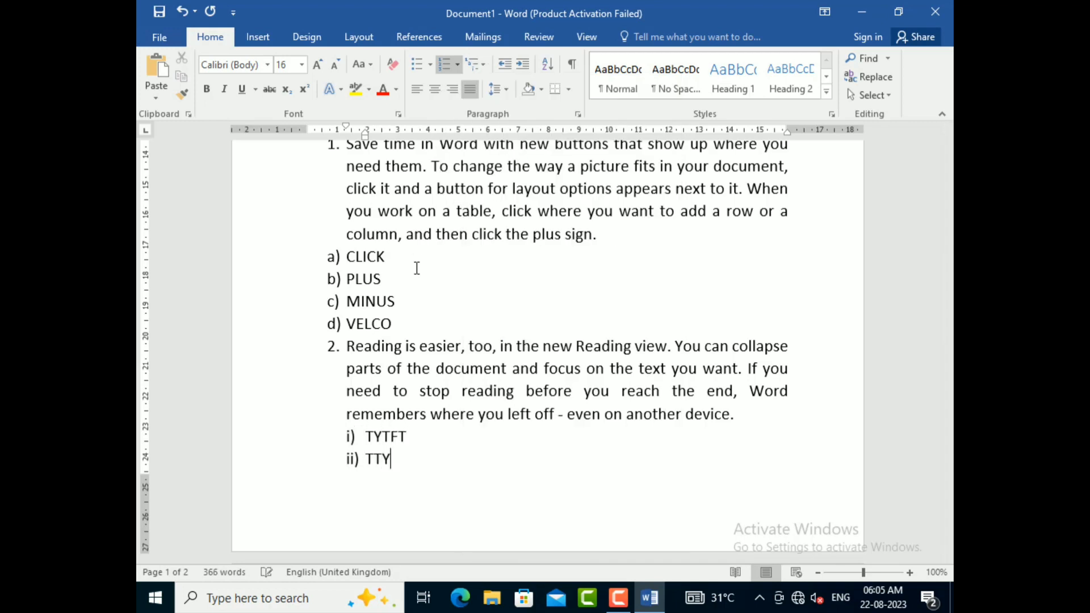
{"action": "key", "text": "Return"}
{"action": "type", "text": "DT"}
{"action": "key", "text": "Return"}
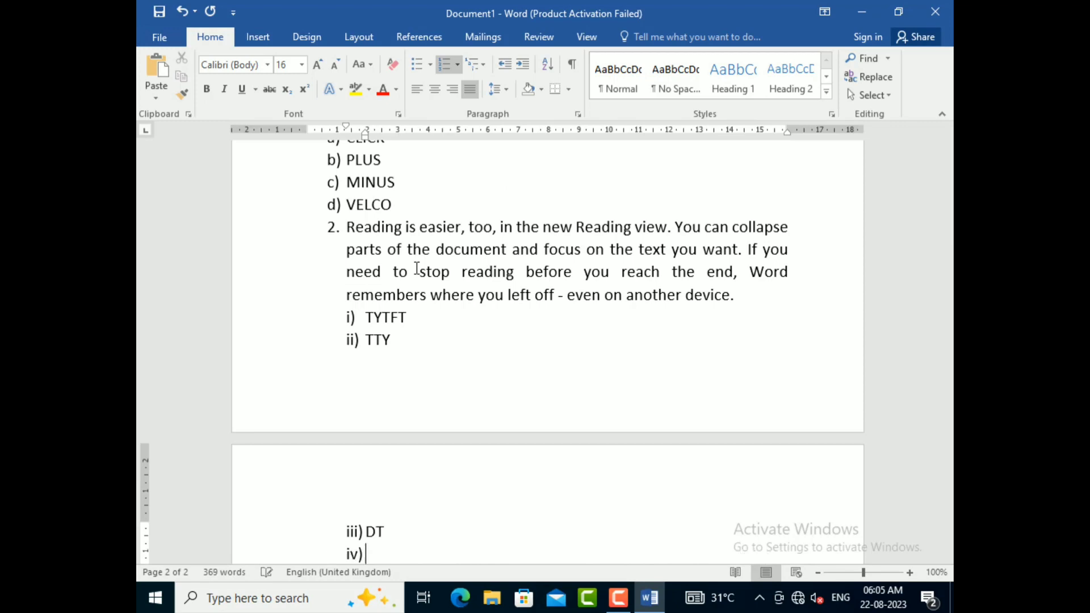
{"action": "scroll", "coordinate": [330, 401], "scroll_direction": "up", "scroll_amount": 3}
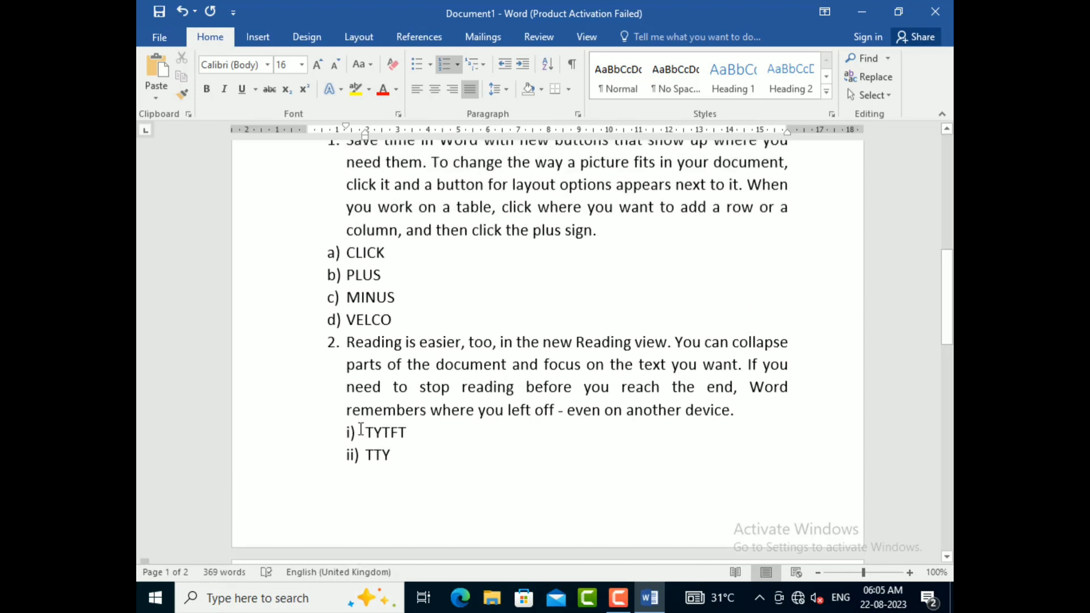
{"action": "left_click_drag", "start_coordinate": [361, 430], "coordinate": [401, 288]}
{"action": "scroll", "coordinate": [401, 288], "scroll_direction": "up", "scroll_amount": 3}
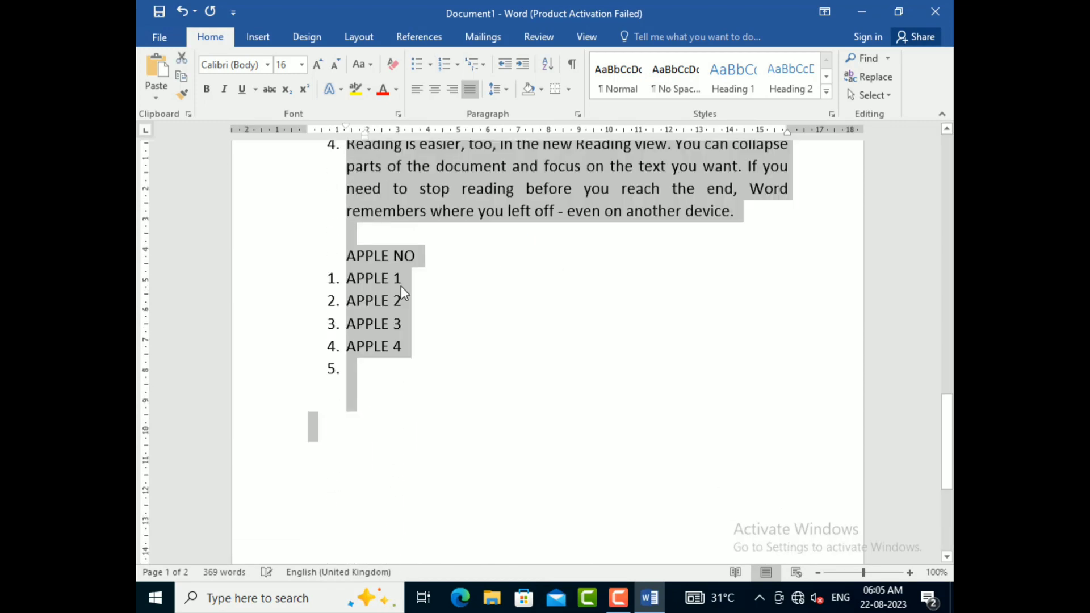
{"action": "scroll", "coordinate": [401, 291], "scroll_direction": "up", "scroll_amount": 10}
Step: Preview the levels of the 1), a), i) multilevel list and reapply it to the roman-numeral sub-items
{"action": "left_click", "coordinate": [382, 408]}
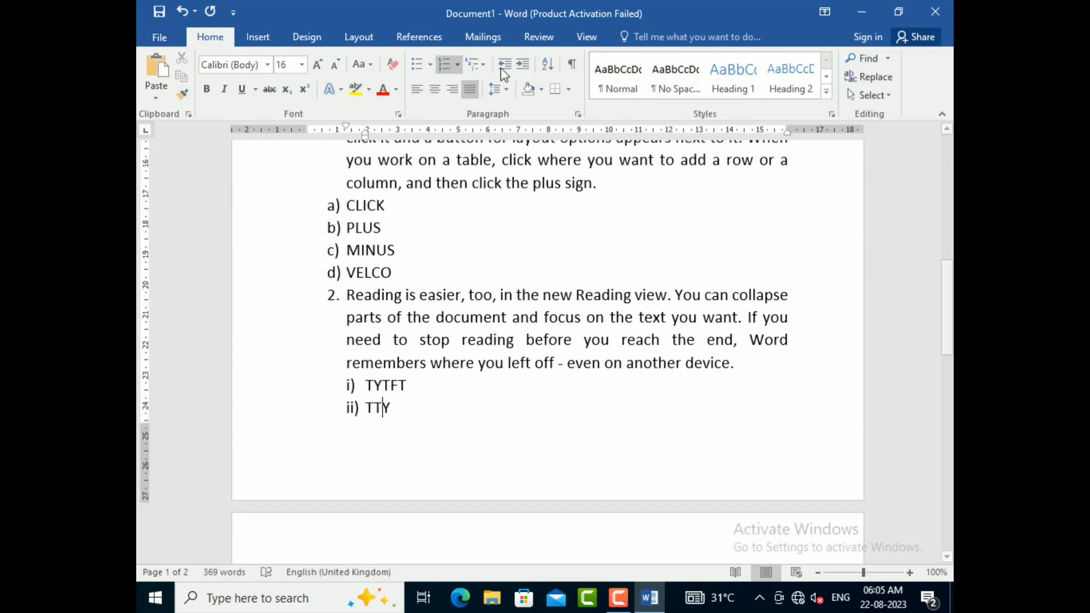
{"action": "left_click", "coordinate": [483, 63]}
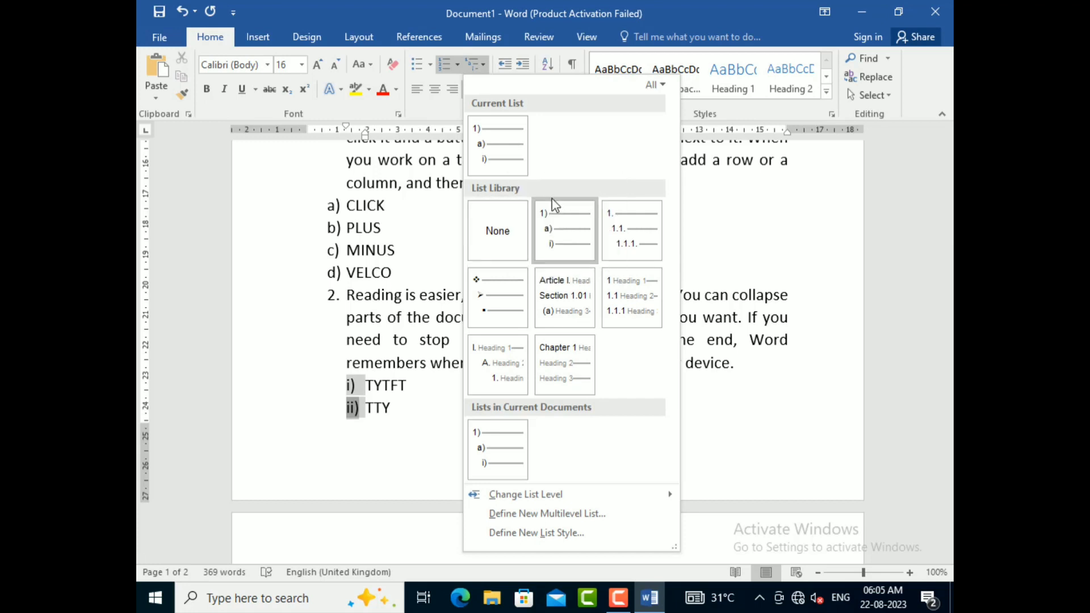
{"action": "mouse_move", "coordinate": [559, 211]}
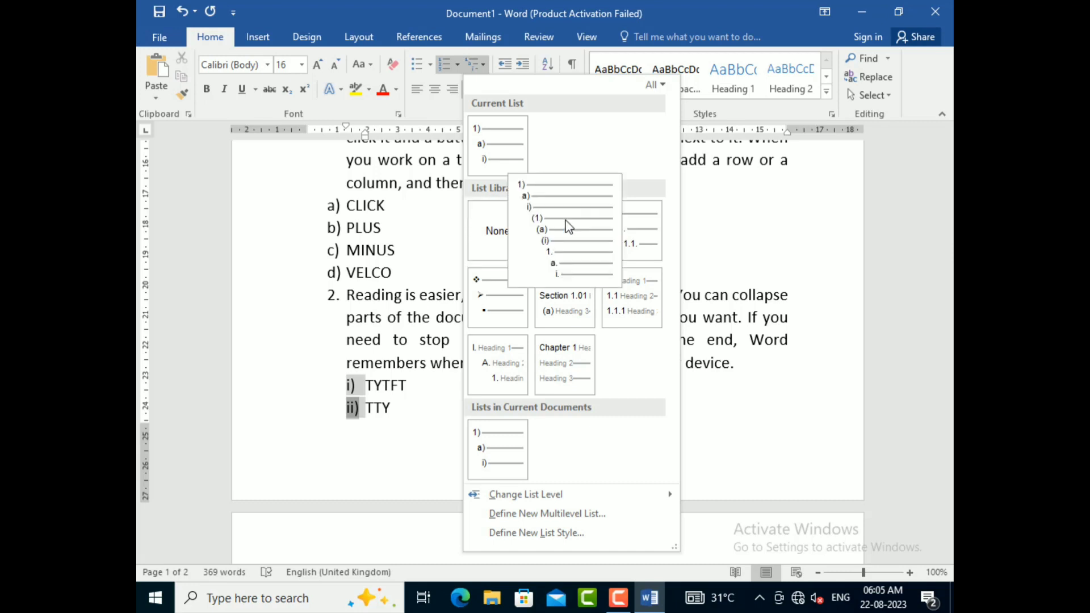
{"action": "left_click", "coordinate": [578, 259]}
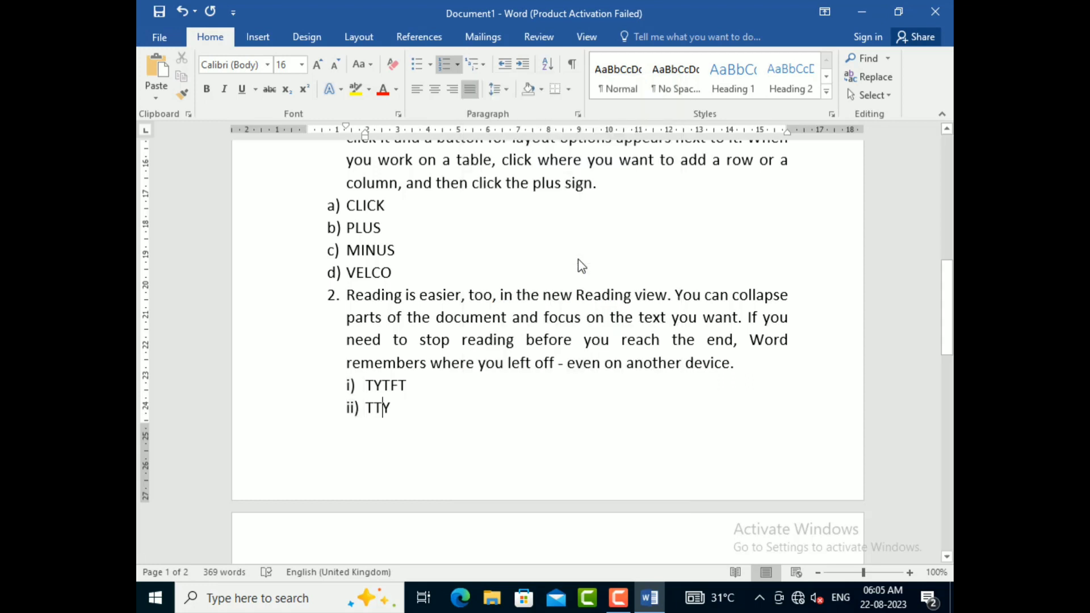
Step: Apply the 1., 1.1., 1.1.1. multilevel list to the sub-items under the second numbered paragraph
{"action": "left_click", "coordinate": [482, 65]}
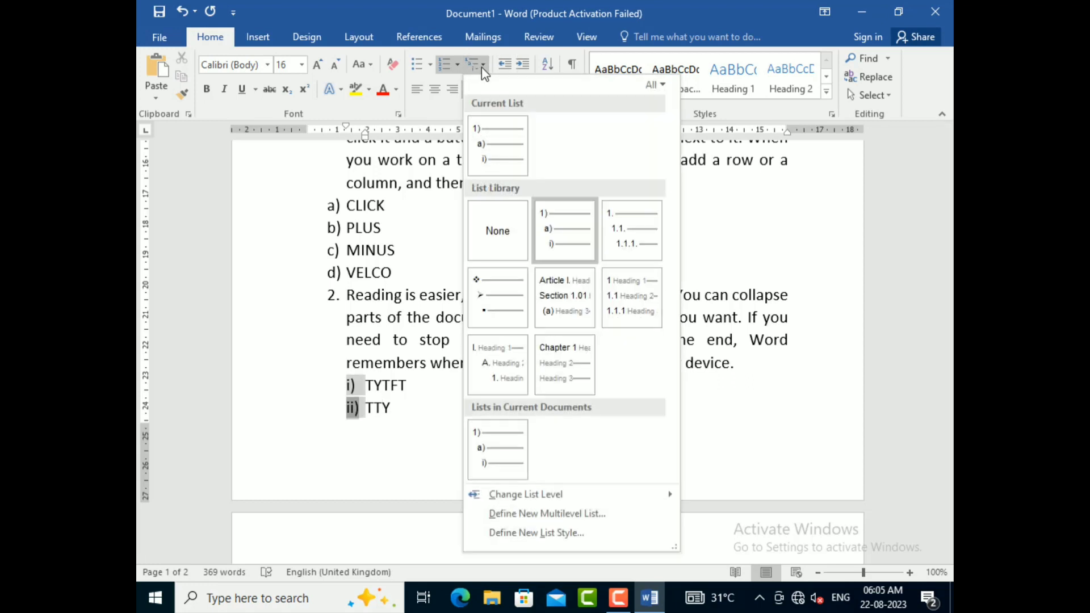
{"action": "left_click", "coordinate": [487, 65]}
{"action": "left_click", "coordinate": [488, 64]}
{"action": "left_click", "coordinate": [605, 236]}
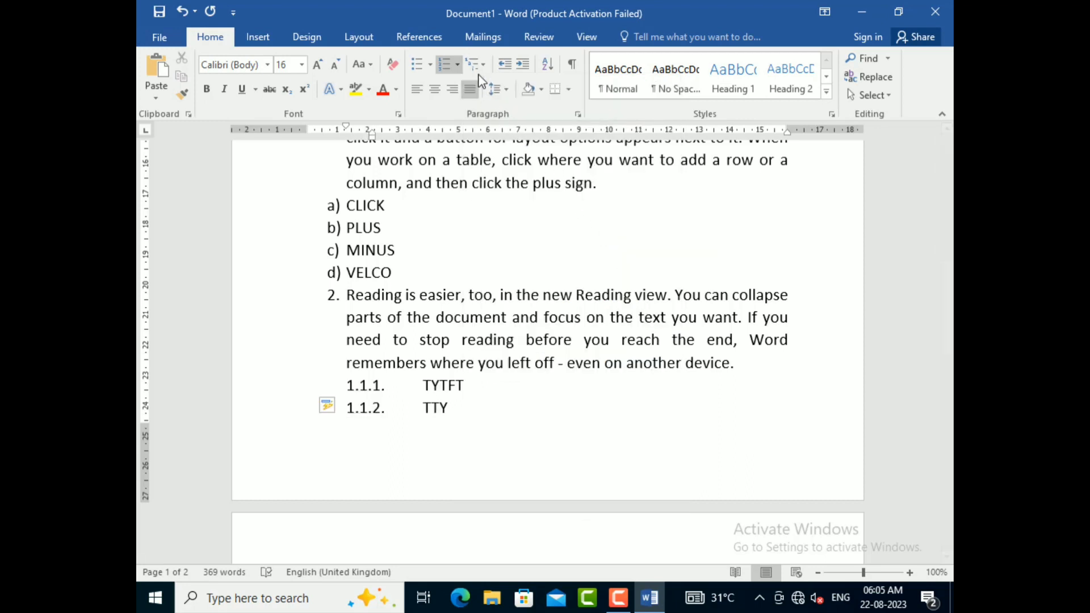
Step: Switch the TYTFT, TTY and DT sub-items to the I., A., 1. heading multilevel list
{"action": "left_click", "coordinate": [482, 64]}
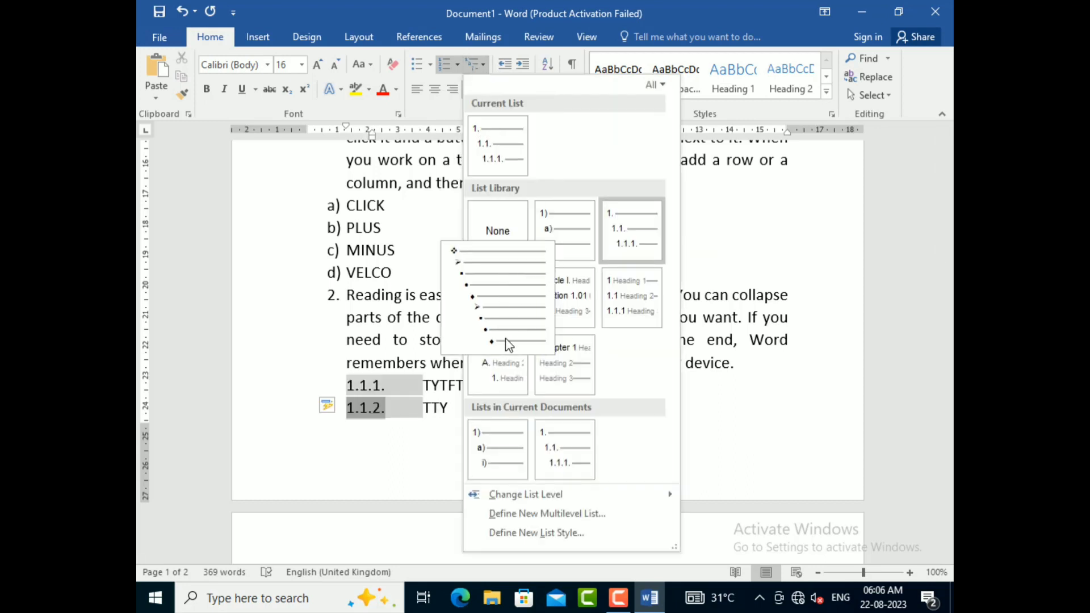
{"action": "left_click", "coordinate": [505, 364]}
{"action": "scroll", "coordinate": [497, 358], "scroll_direction": "down", "scroll_amount": 3}
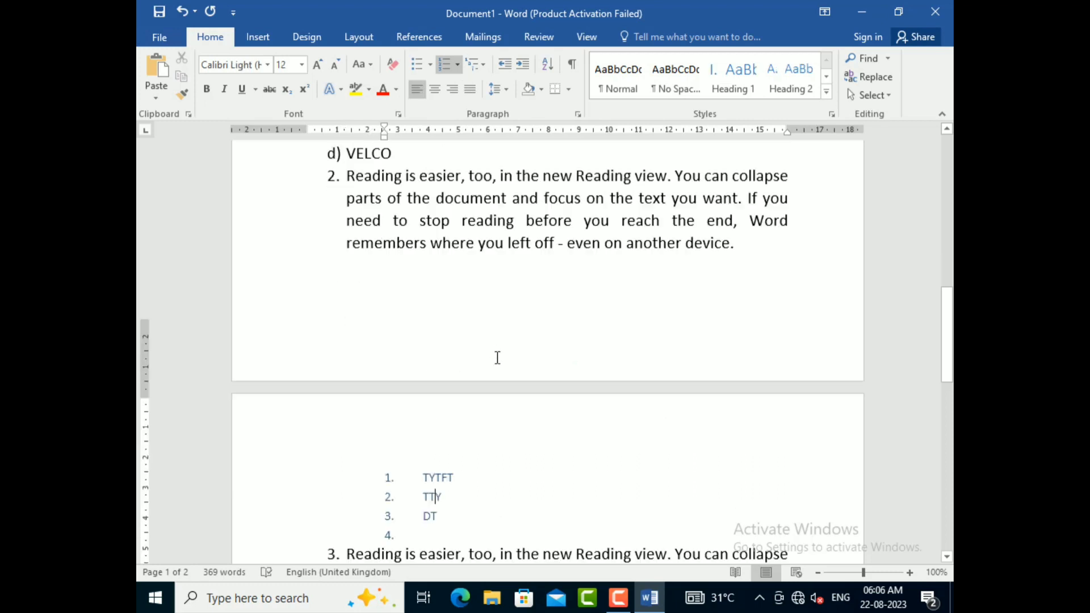
Step: Try the 1), a), i) list on the TTY item, and reapply the I., A., 1. heading list to TYTFT, TTY and DT
{"action": "left_click", "coordinate": [476, 66]}
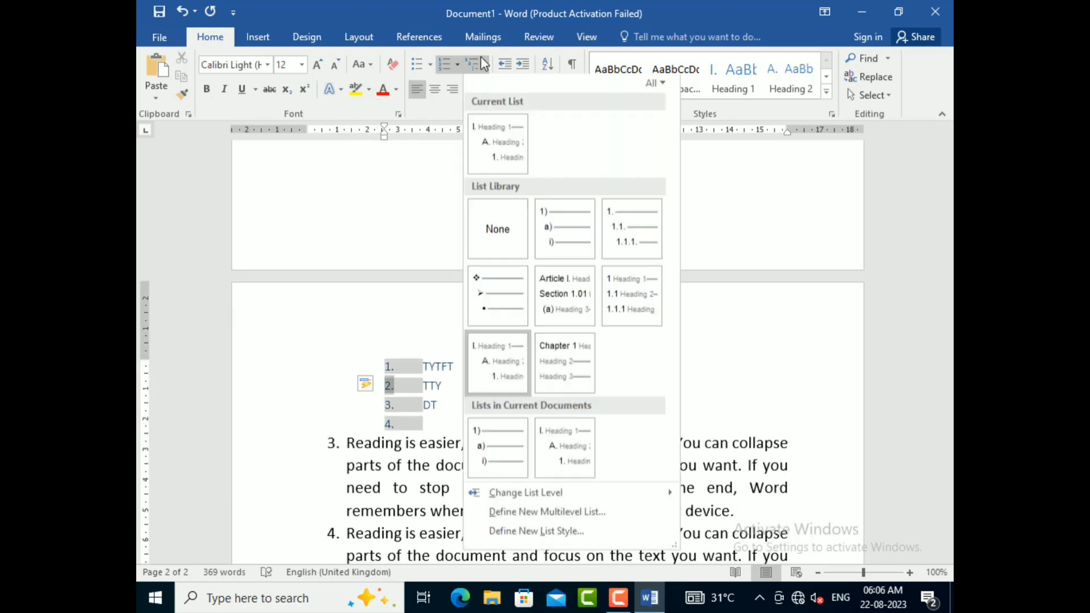
{"action": "left_click", "coordinate": [497, 449]}
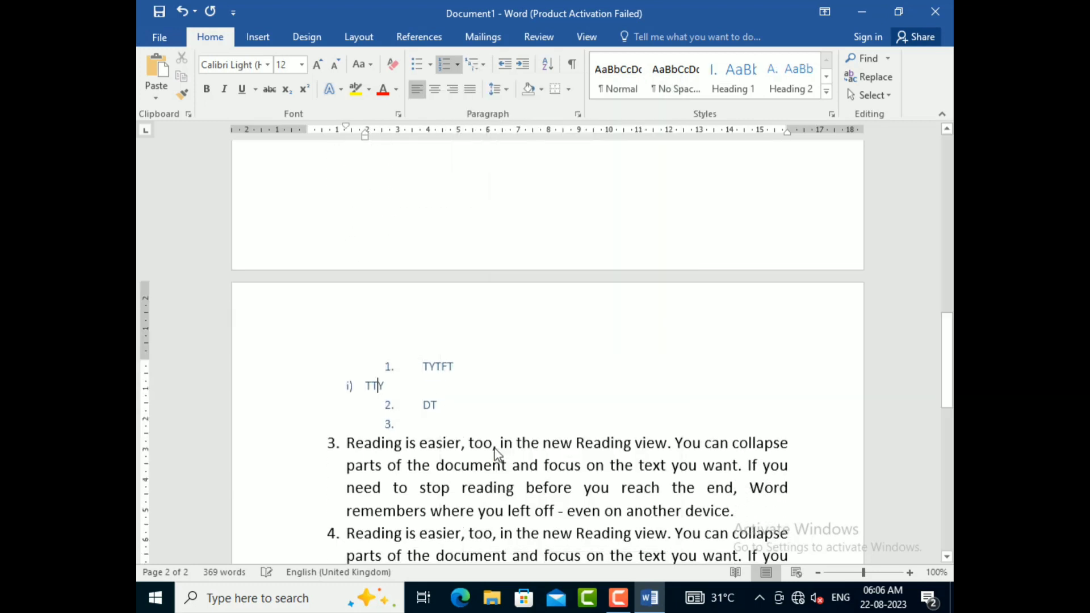
{"action": "left_click_drag", "start_coordinate": [420, 426], "coordinate": [368, 364]}
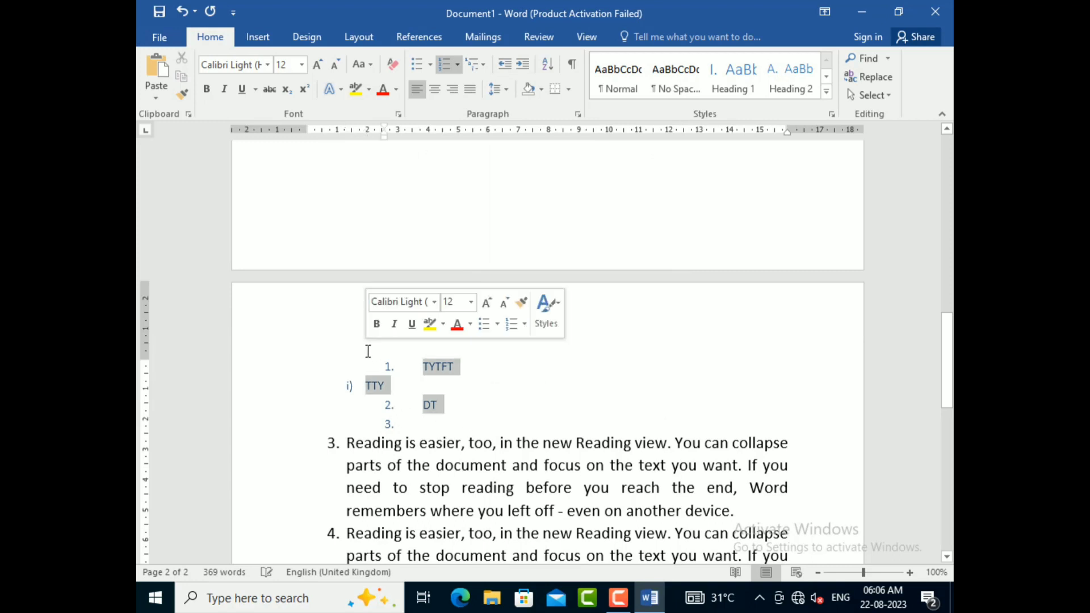
{"action": "left_click", "coordinate": [427, 385]}
{"action": "left_click_drag", "start_coordinate": [416, 423], "coordinate": [365, 341]}
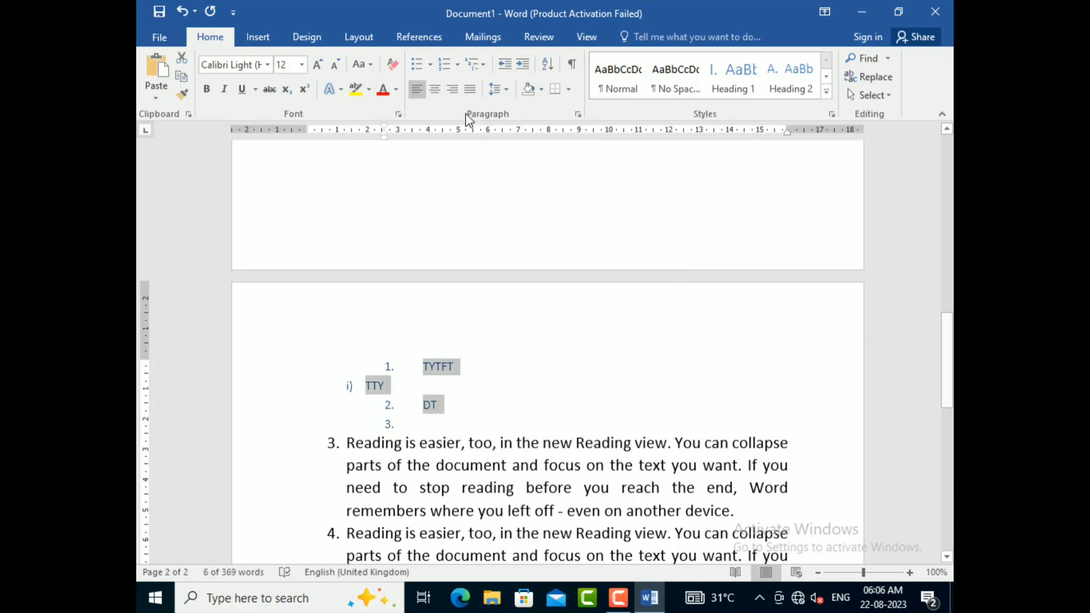
{"action": "left_click", "coordinate": [477, 64]}
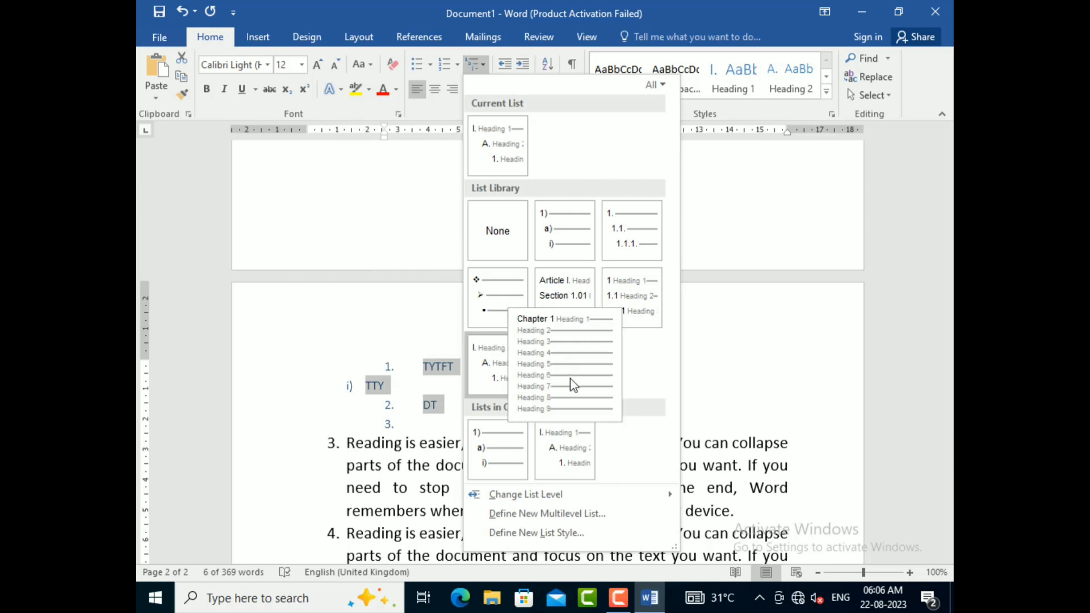
{"action": "left_click", "coordinate": [558, 431]}
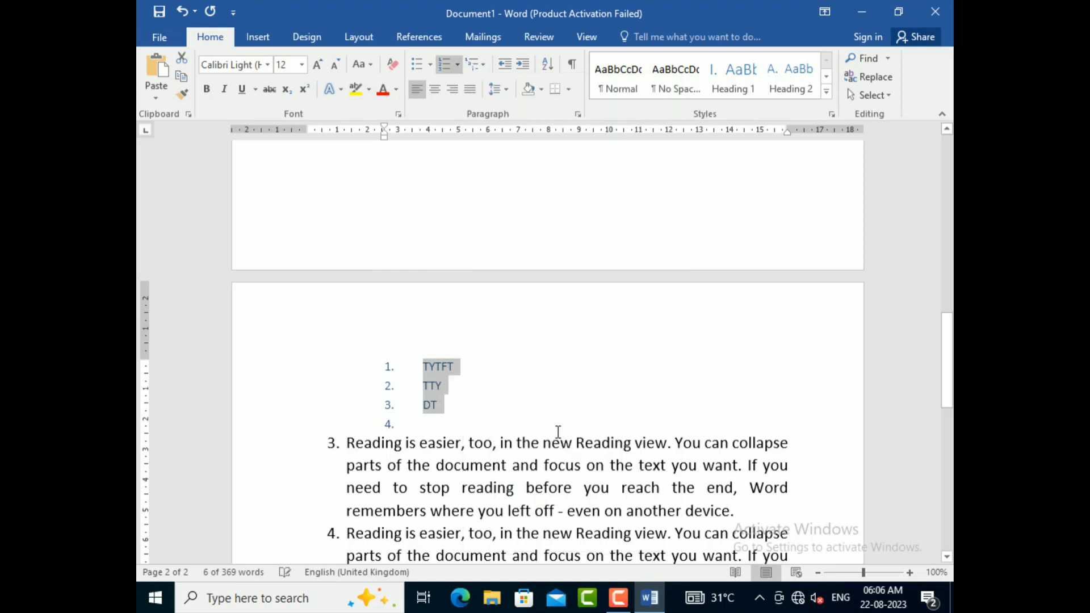
Step: Apply the Article I., Section 1.01, (a) heading multilevel list to the TYTFT, TTY and DT items
{"action": "left_click", "coordinate": [476, 64]}
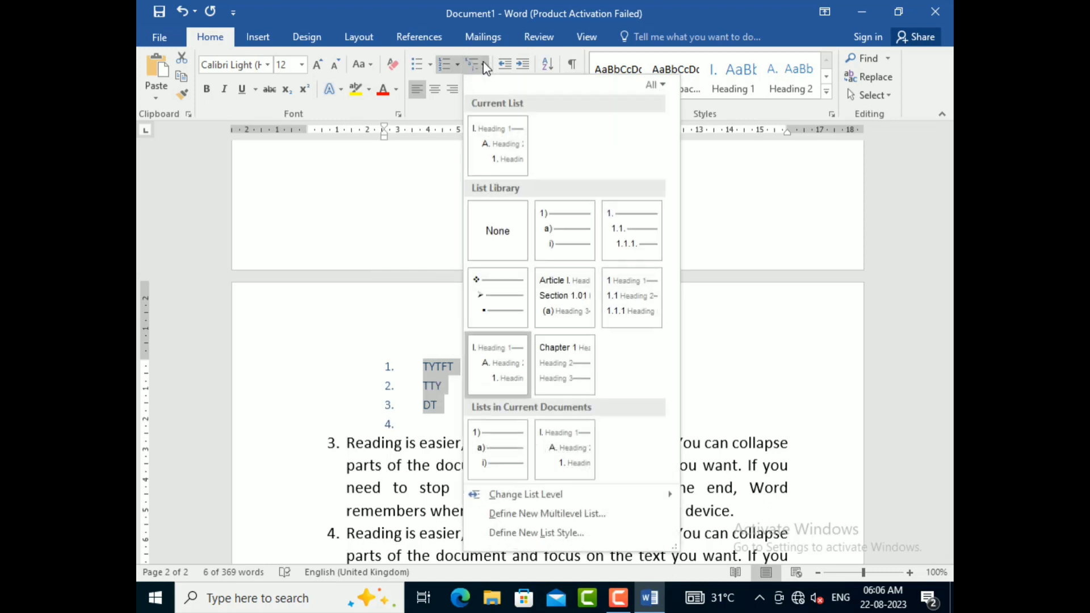
{"action": "left_click", "coordinate": [568, 312]}
{"action": "scroll", "coordinate": [497, 336], "scroll_direction": "up", "scroll_amount": 3}
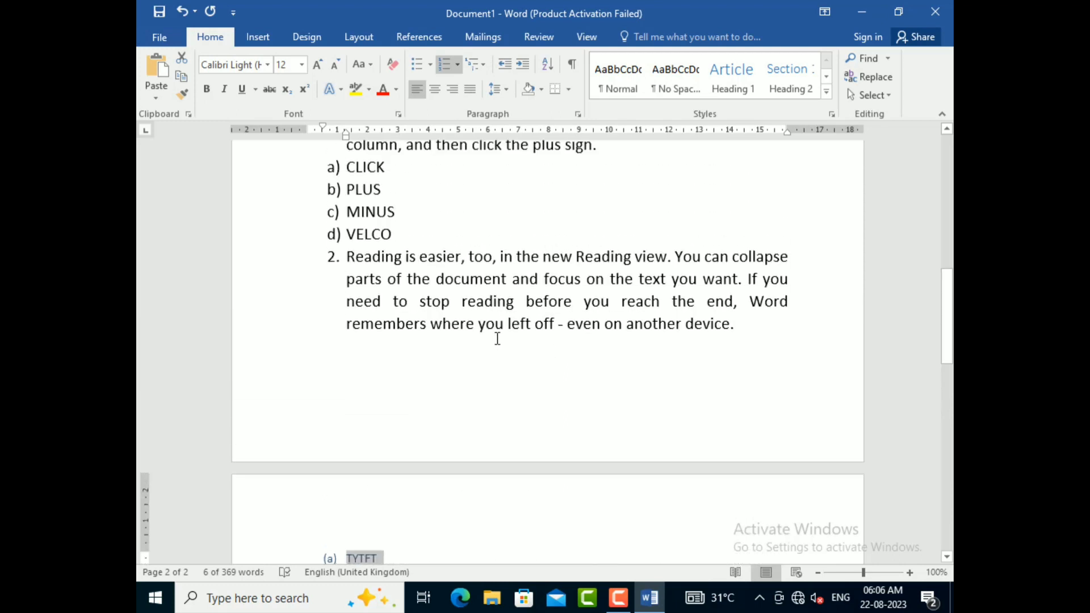
{"action": "scroll", "coordinate": [499, 338], "scroll_direction": "down", "scroll_amount": 2}
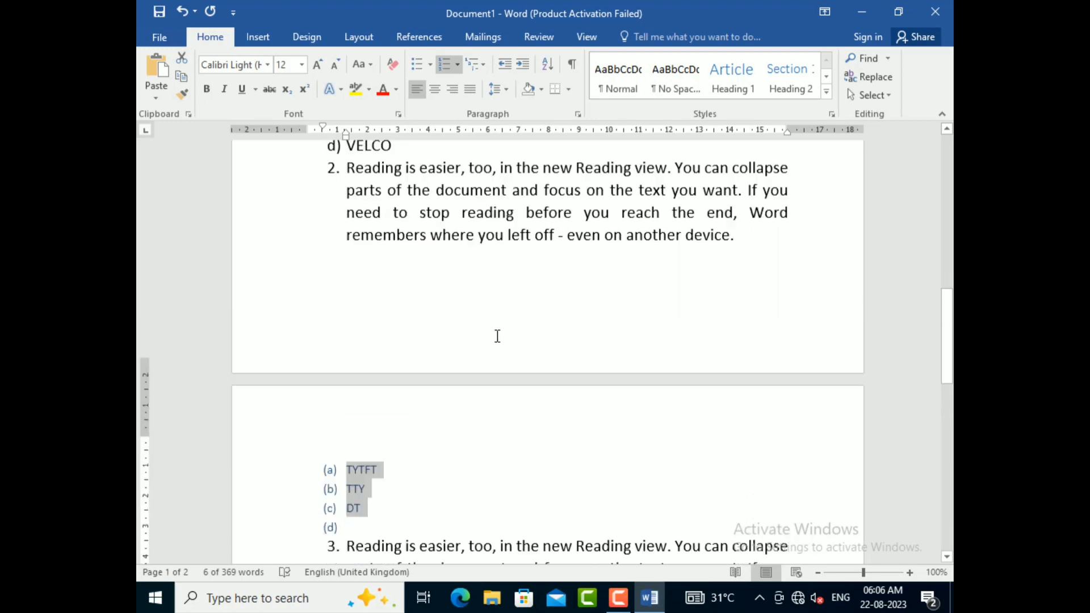
{"action": "left_click", "coordinate": [475, 64]}
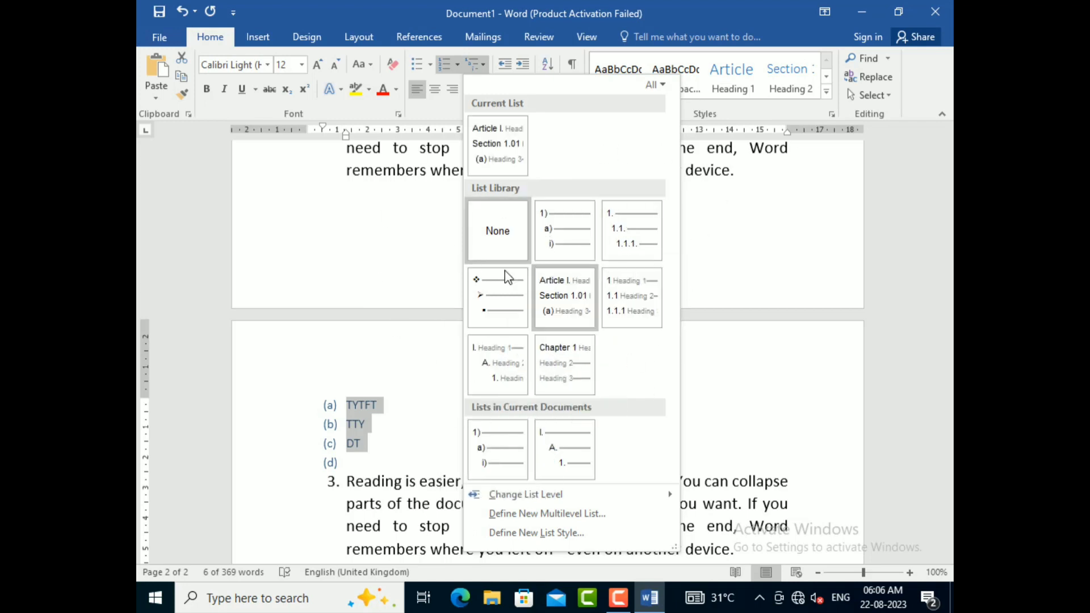
{"action": "scroll", "coordinate": [361, 287], "scroll_direction": "up", "scroll_amount": 3}
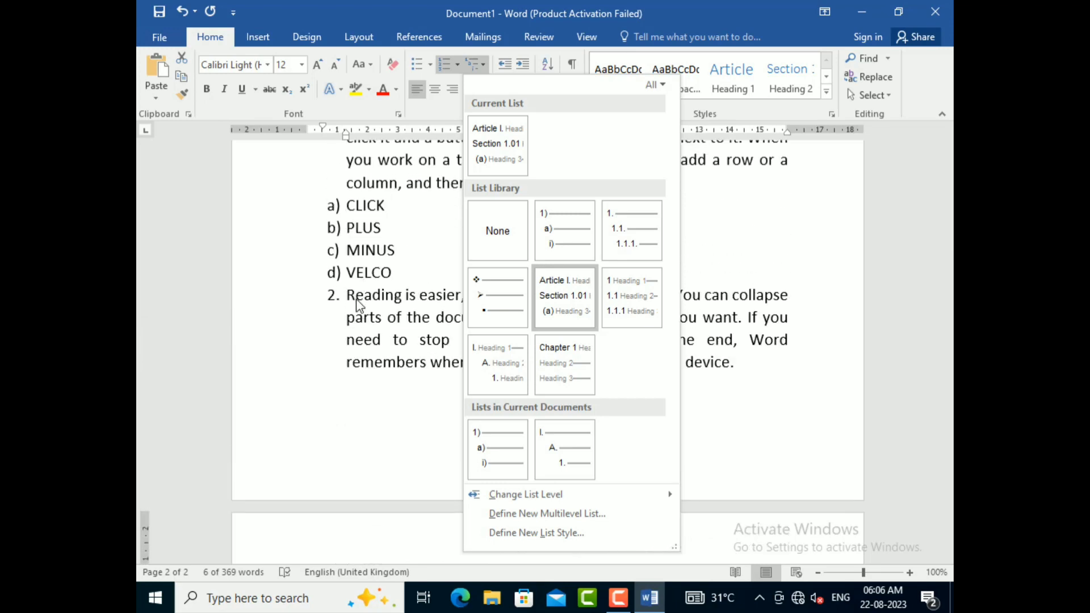
{"action": "left_click", "coordinate": [346, 407]}
Step: Delete everything after the first numbered paragraph, including the lettered items, the sub-items and the remaining numbered paragraphs
{"action": "scroll", "coordinate": [346, 408], "scroll_direction": "up", "scroll_amount": 5}
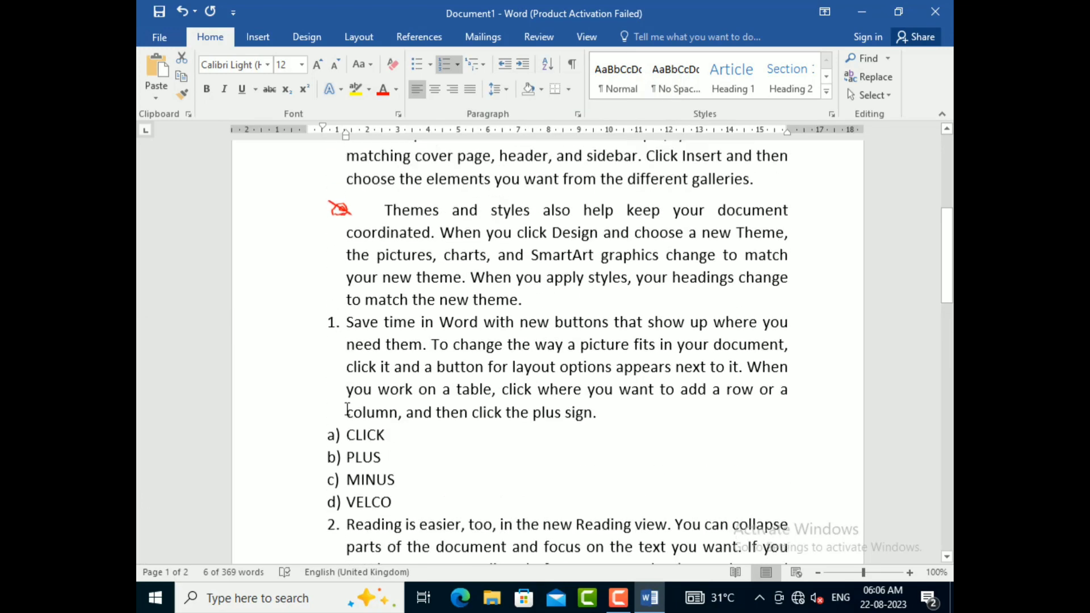
{"action": "scroll", "coordinate": [348, 409], "scroll_direction": "up", "scroll_amount": 2}
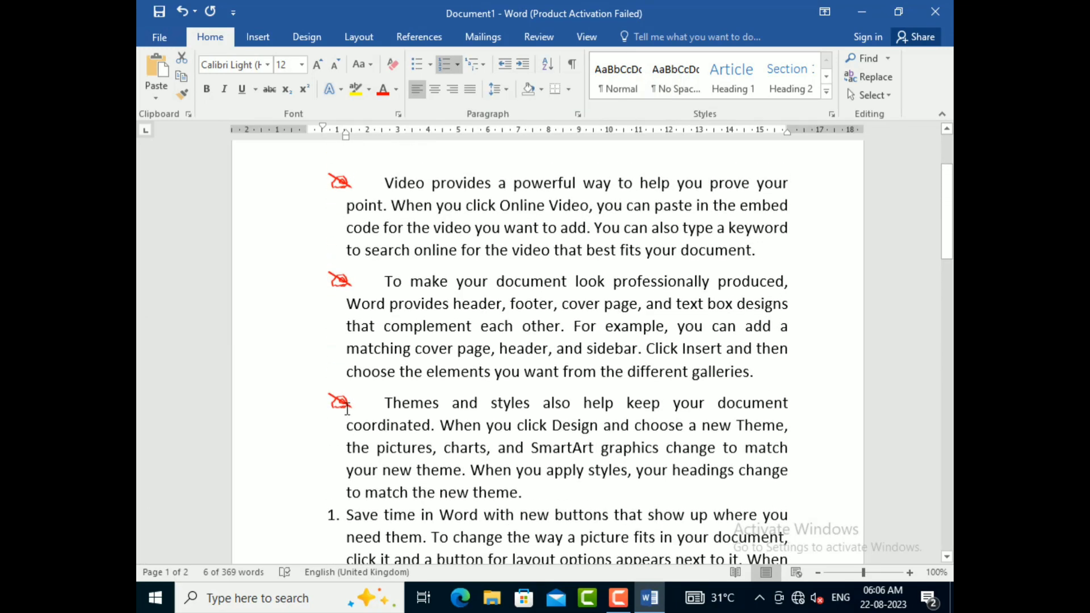
{"action": "scroll", "coordinate": [397, 411], "scroll_direction": "down", "scroll_amount": 1}
{"action": "scroll", "coordinate": [397, 411], "scroll_direction": "down", "scroll_amount": 4}
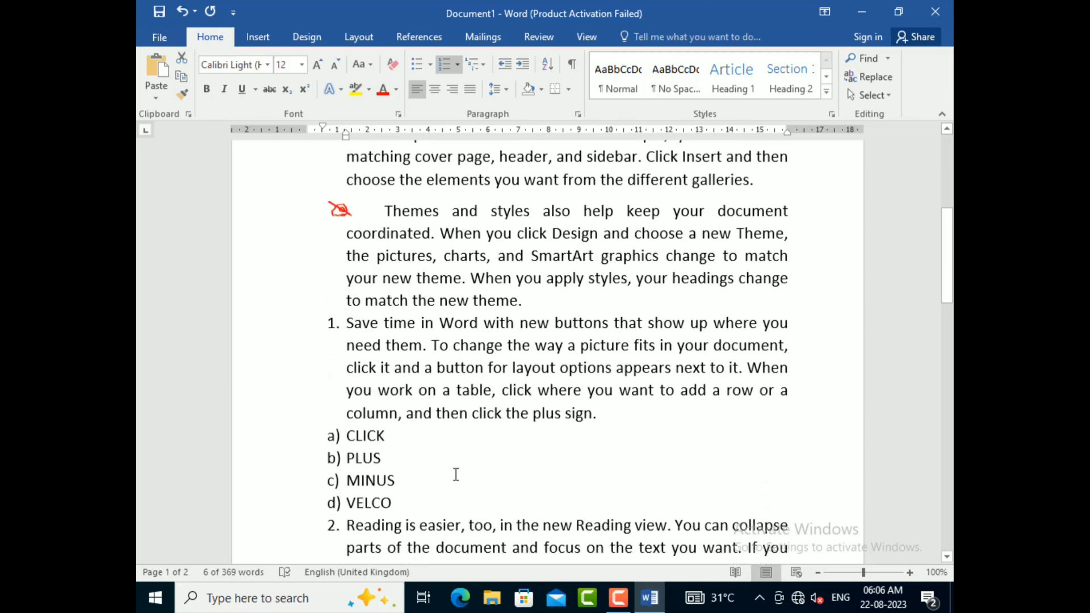
{"action": "left_click_drag", "start_coordinate": [347, 321], "coordinate": [384, 531]}
{"action": "key", "text": "Delete"}
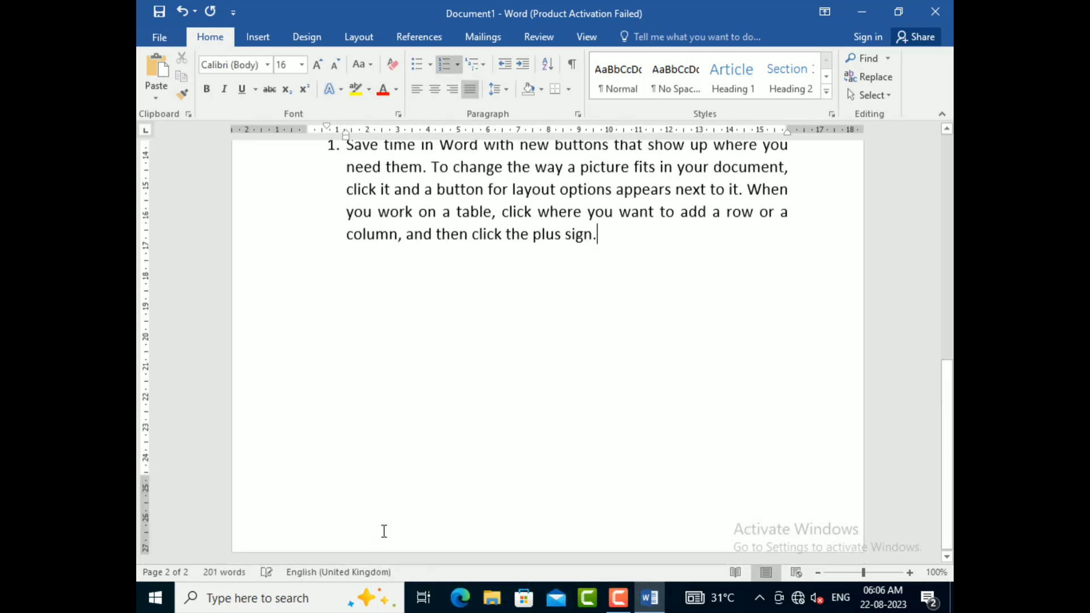
Step: Select all body paragraphs below the title and open the line spacing choices for them
{"action": "scroll", "coordinate": [384, 531], "scroll_direction": "up", "scroll_amount": 7}
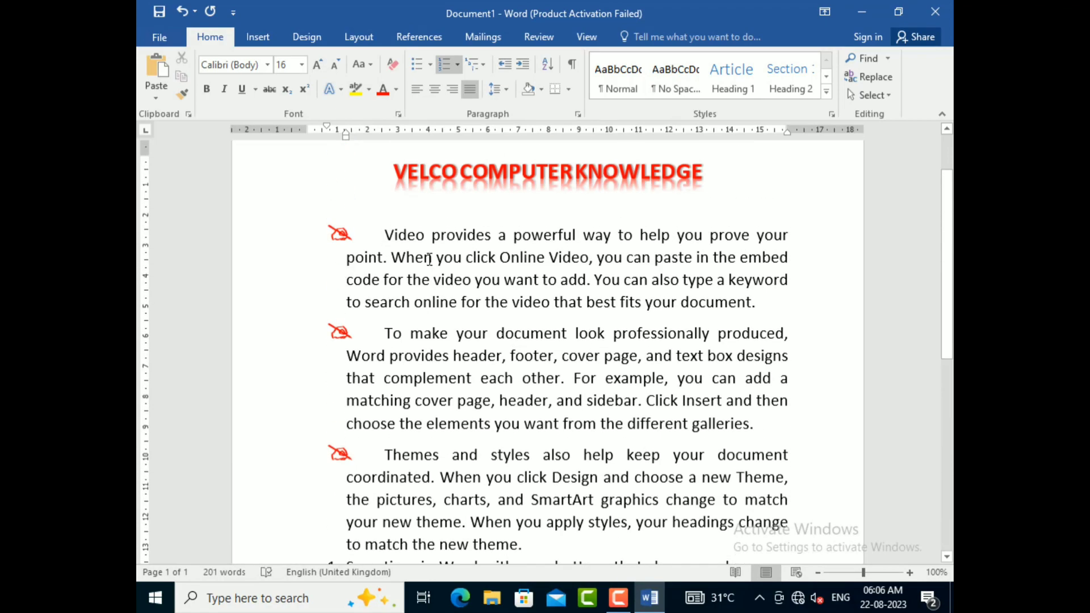
{"action": "left_click_drag", "start_coordinate": [385, 235], "coordinate": [626, 411]}
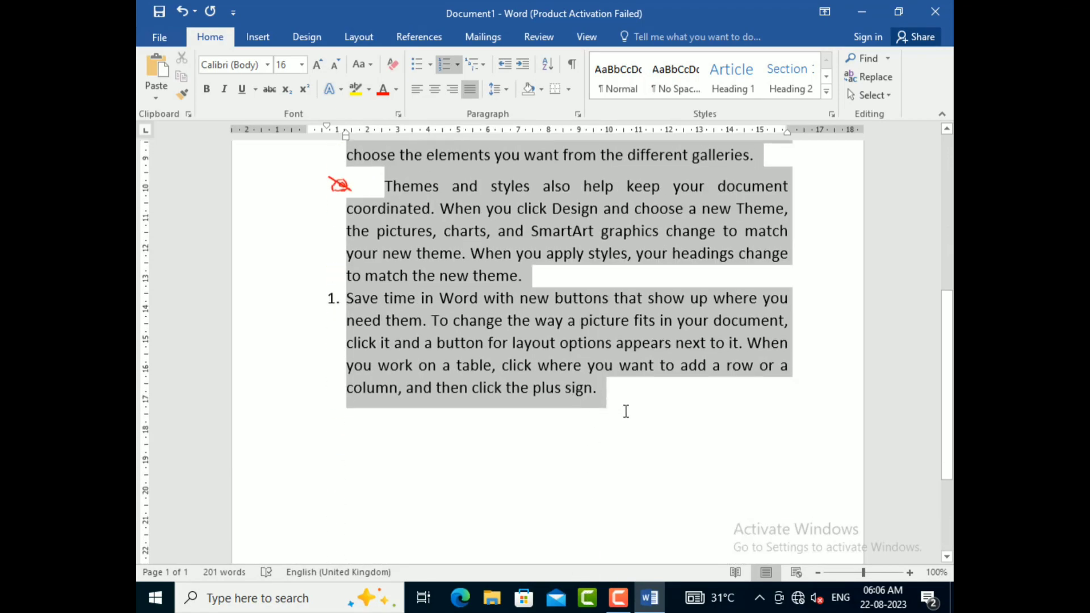
{"action": "scroll", "coordinate": [482, 351], "scroll_direction": "up", "scroll_amount": 5}
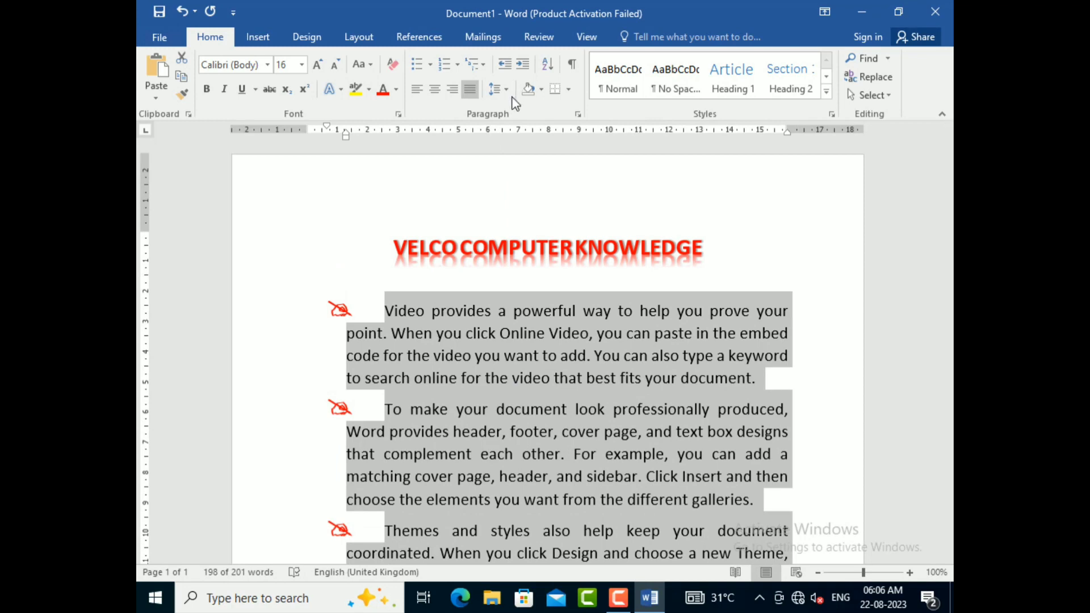
{"action": "left_click", "coordinate": [501, 89]}
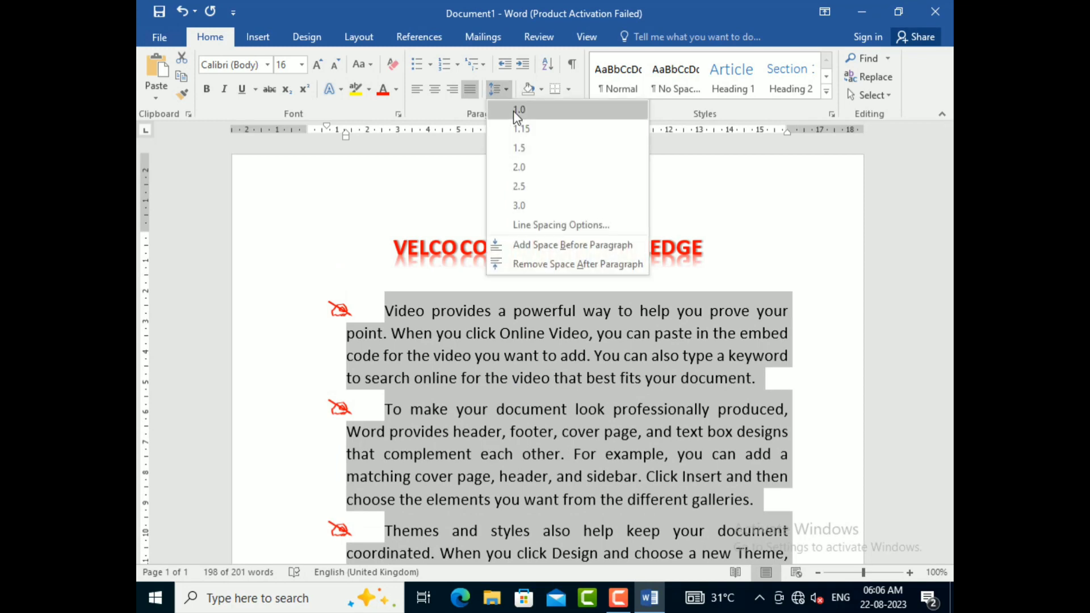
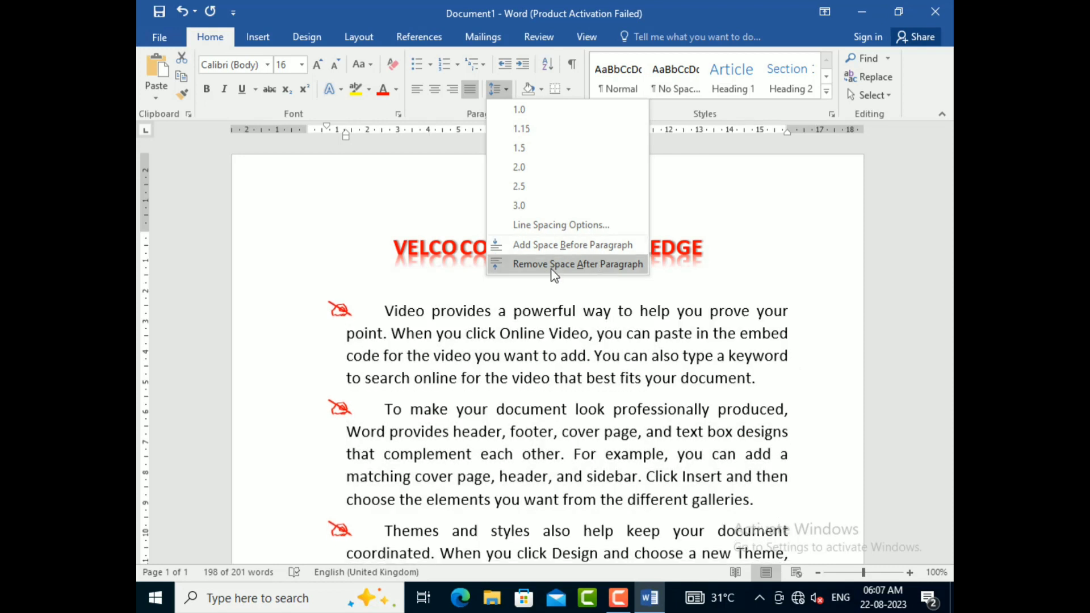
Step: Remove the space after the selected body paragraphs and clear their bullets
{"action": "left_click", "coordinate": [554, 265]}
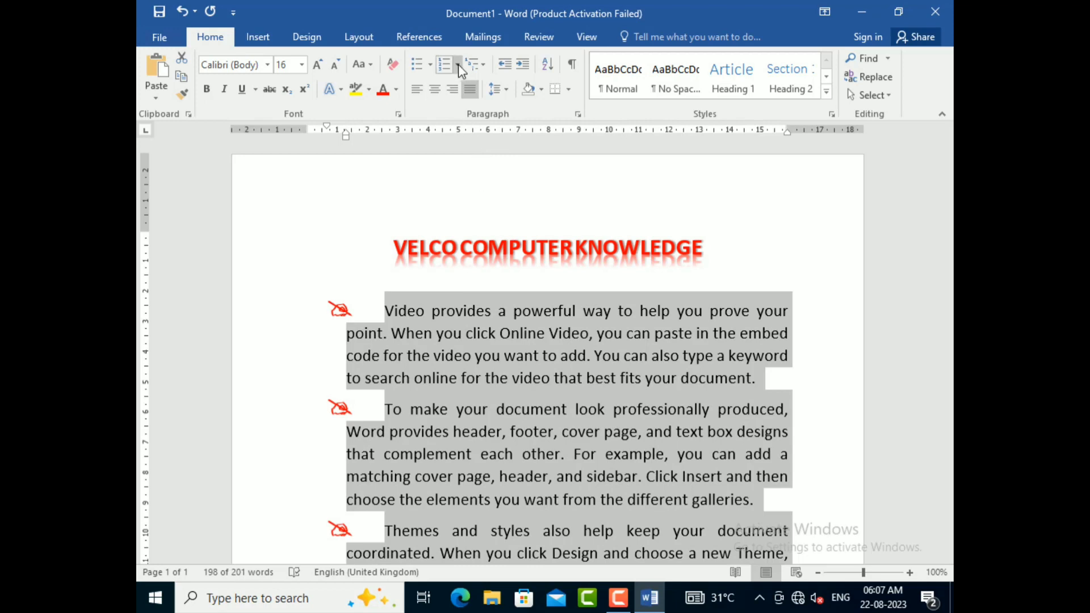
{"action": "left_click", "coordinate": [430, 64]}
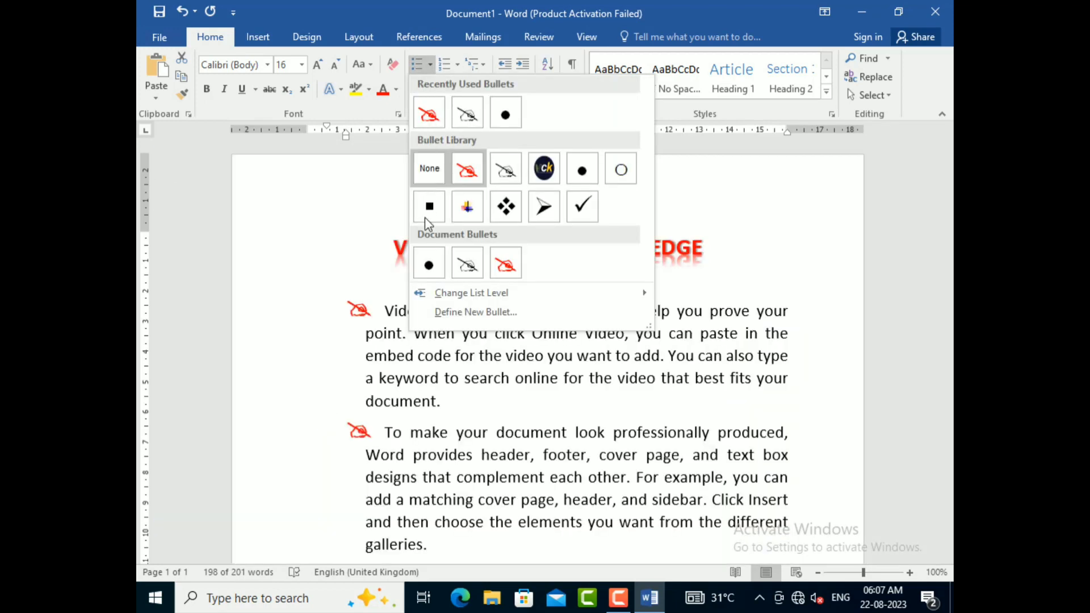
{"action": "left_click", "coordinate": [427, 164]}
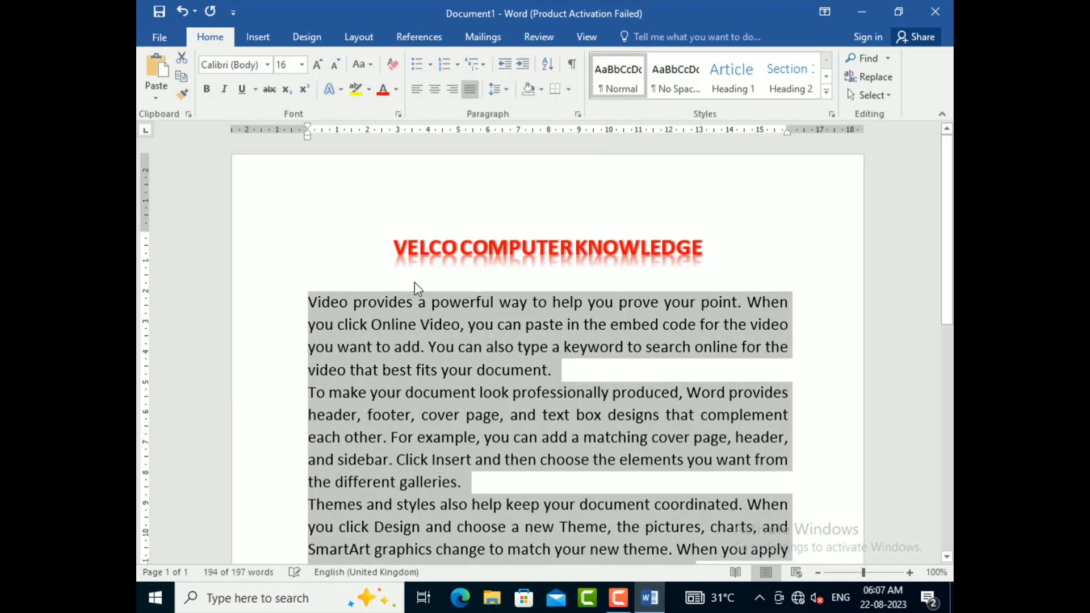
{"action": "scroll", "coordinate": [414, 285], "scroll_direction": "down", "scroll_amount": 3}
{"action": "scroll", "coordinate": [414, 285], "scroll_direction": "up", "scroll_amount": 3}
{"action": "scroll", "coordinate": [414, 285], "scroll_direction": "up", "scroll_amount": 1}
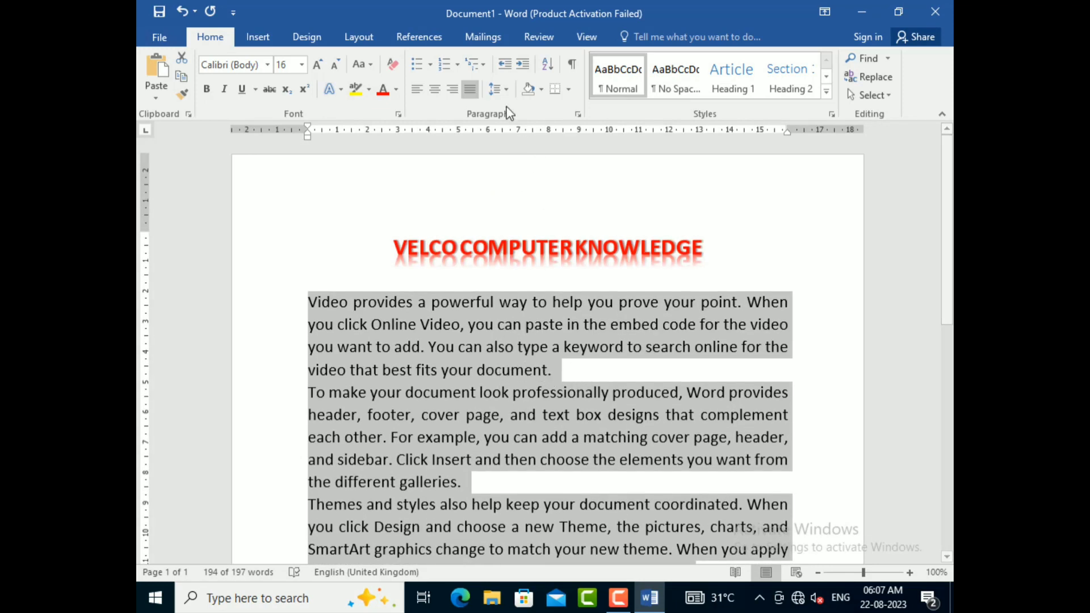
Step: Add space before the selected body paragraphs, and remove it again
{"action": "left_click", "coordinate": [498, 89]}
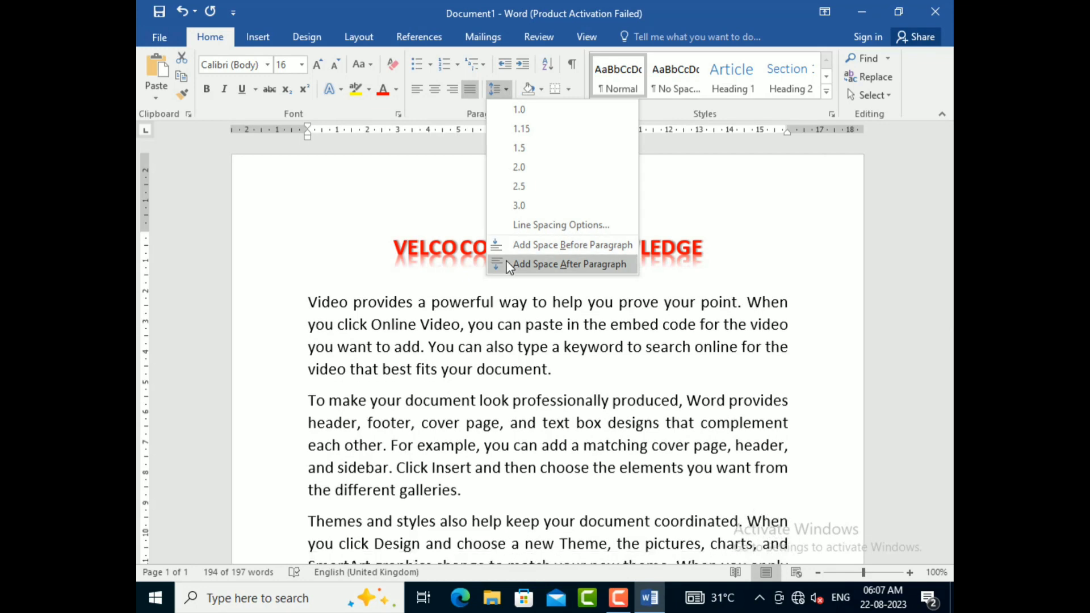
{"action": "left_click", "coordinate": [516, 247]}
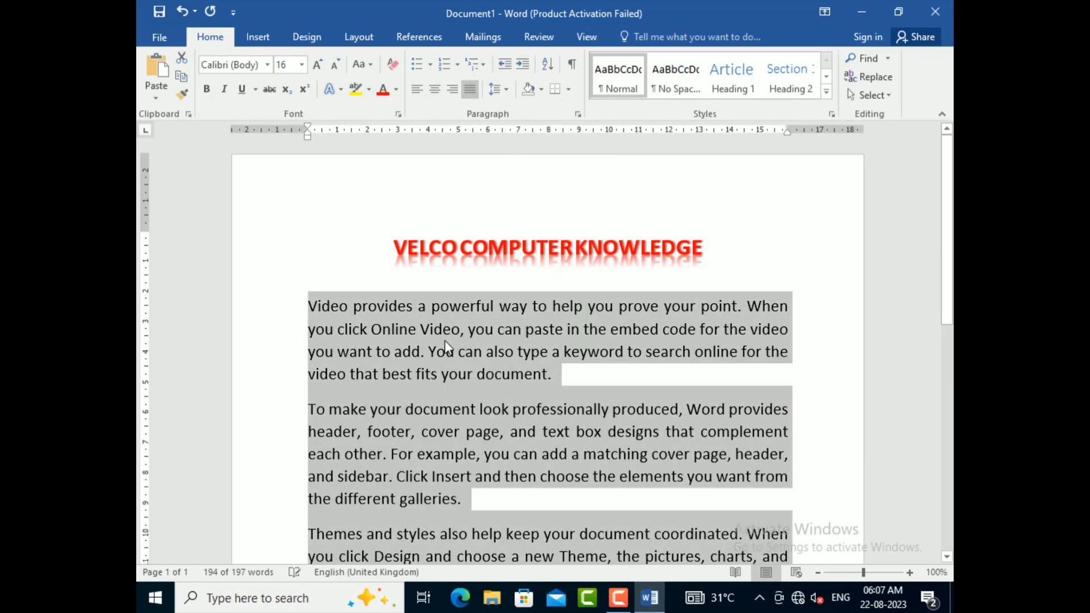
{"action": "left_click", "coordinate": [498, 90]}
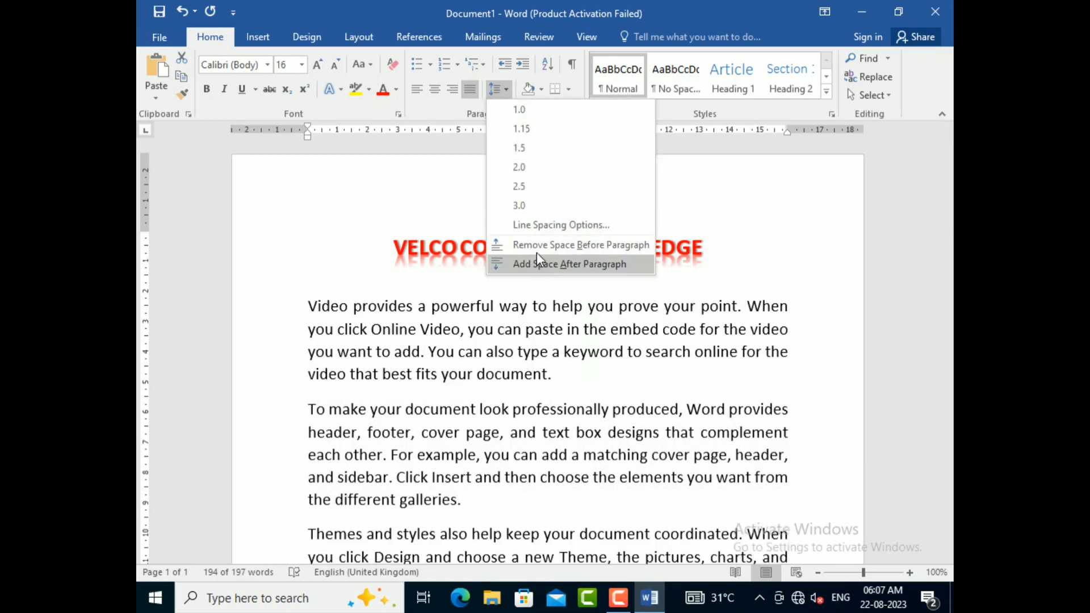
{"action": "left_click", "coordinate": [540, 247]}
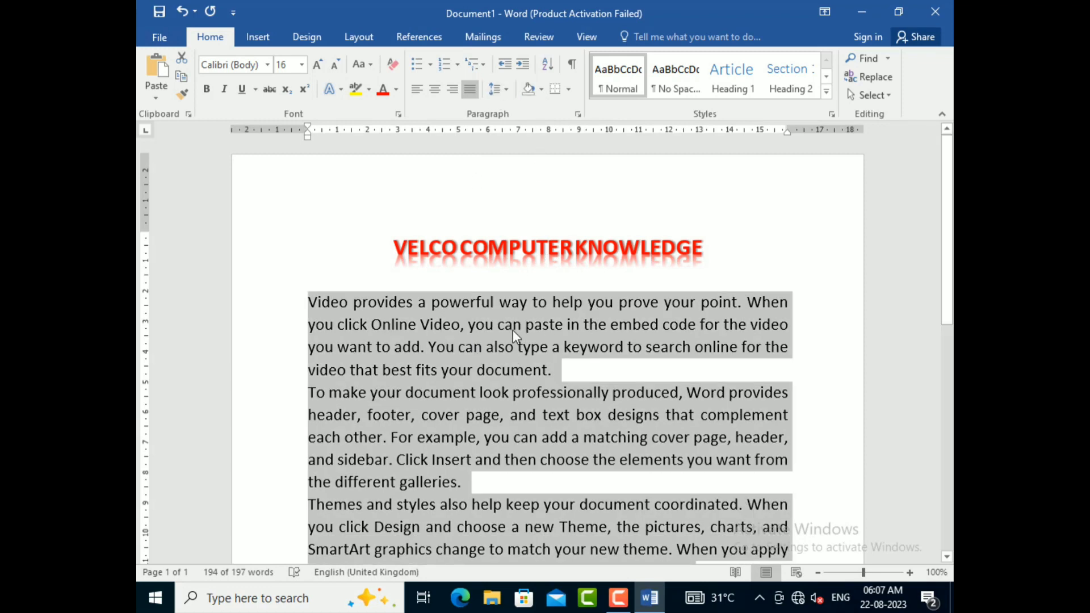
{"action": "left_click", "coordinate": [513, 329]}
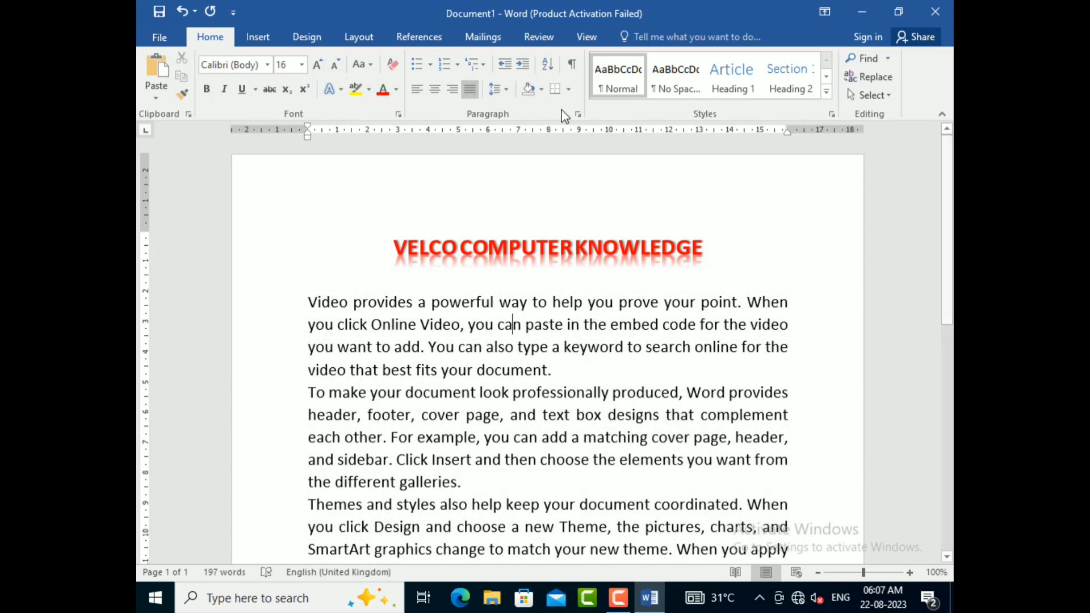
Step: Add a bottom border to the title paragraph
{"action": "left_click", "coordinate": [547, 244]}
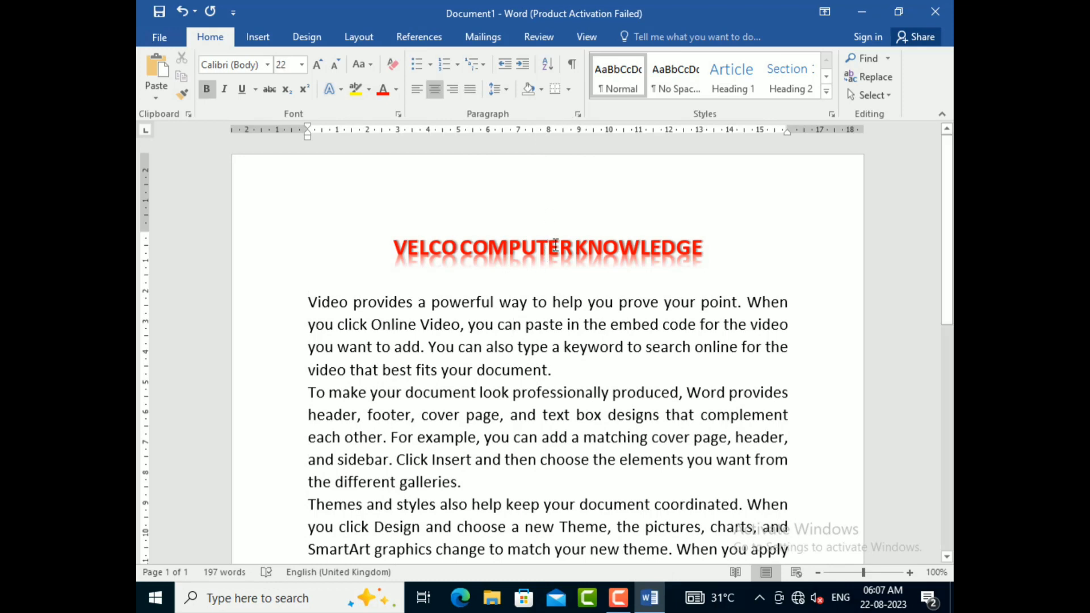
{"action": "left_click", "coordinate": [566, 89]}
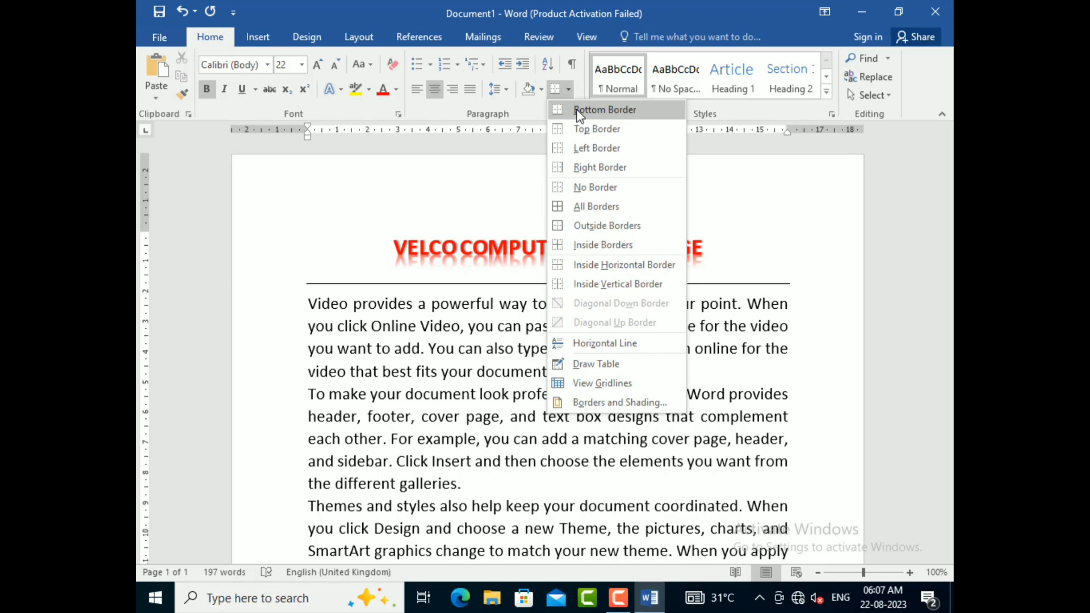
{"action": "left_click", "coordinate": [579, 114]}
Step: Restyle the title's bottom border as a 3 pt thick-and-thin double line and reapply it
{"action": "left_click", "coordinate": [567, 90]}
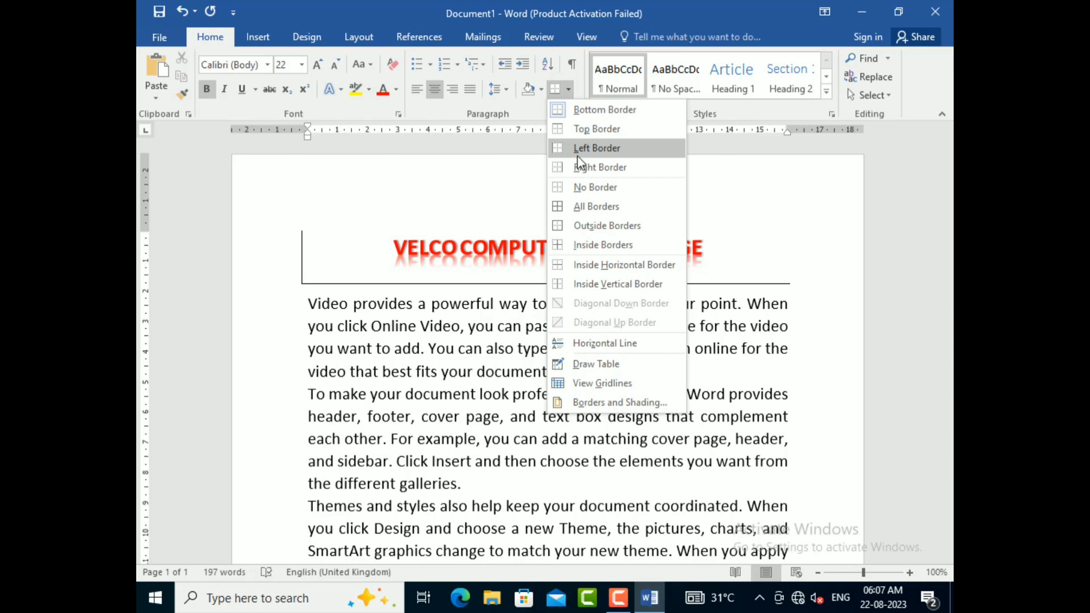
{"action": "left_click", "coordinate": [604, 403]}
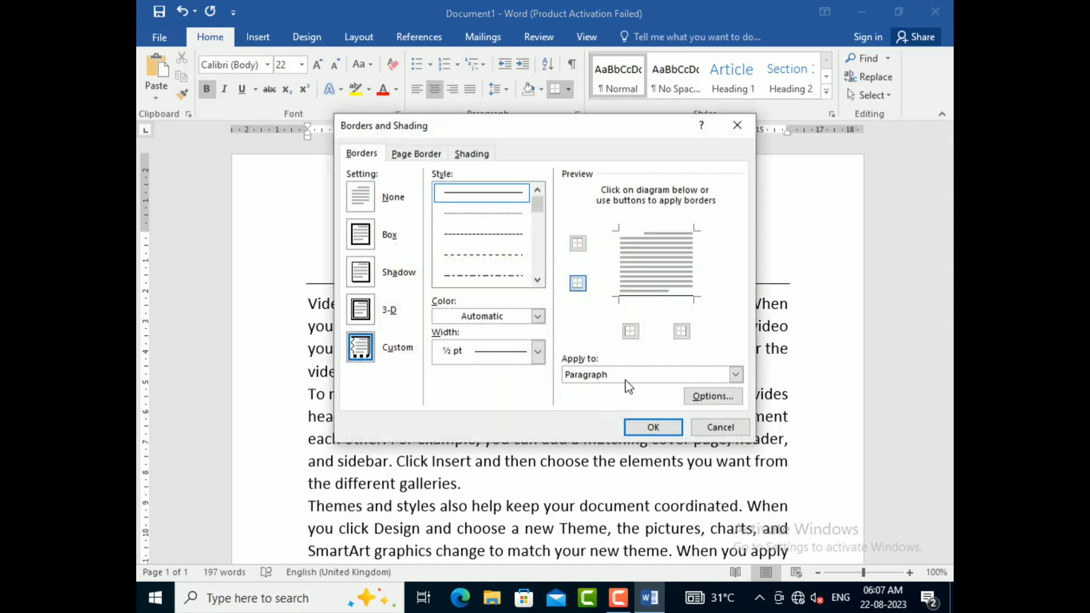
{"action": "left_click", "coordinate": [500, 349]}
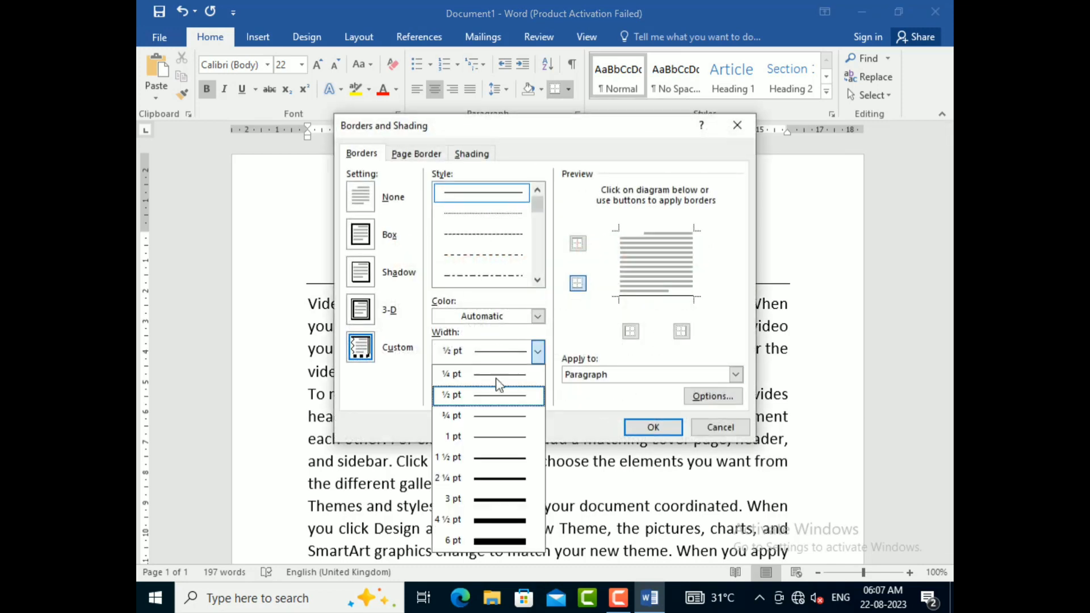
{"action": "left_click", "coordinate": [490, 500]}
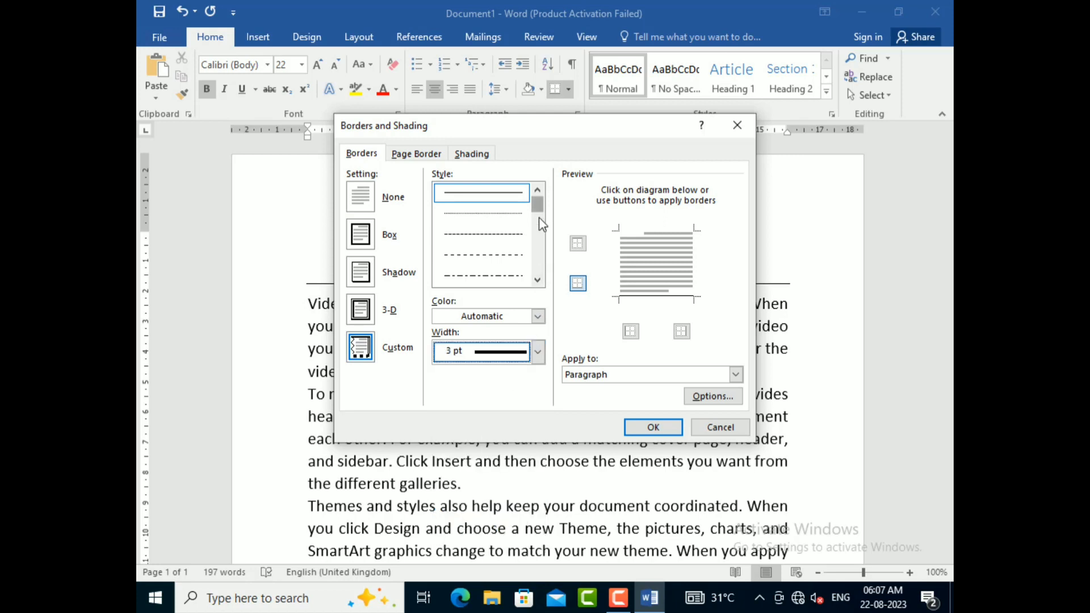
{"action": "left_click_drag", "start_coordinate": [538, 203], "coordinate": [539, 221]}
{"action": "left_click", "coordinate": [506, 238]}
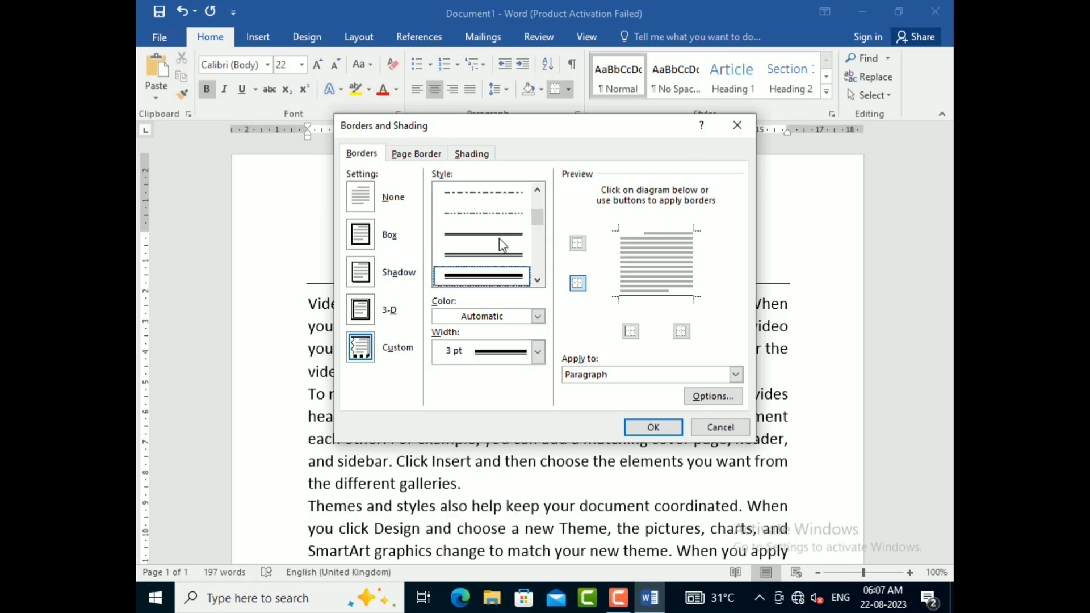
{"action": "left_click", "coordinate": [654, 428]}
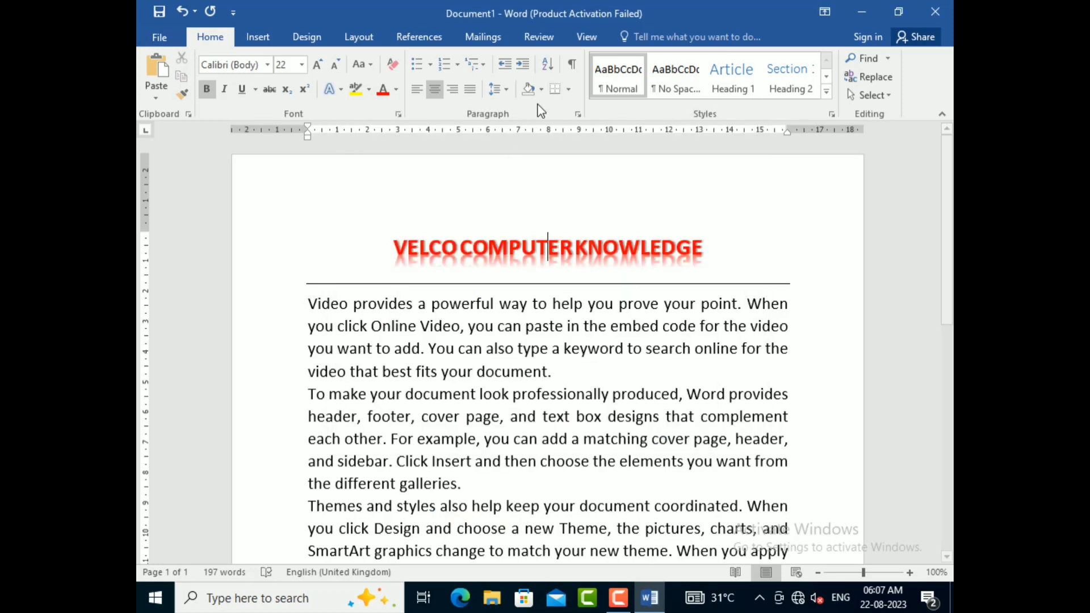
{"action": "left_click", "coordinate": [553, 89]}
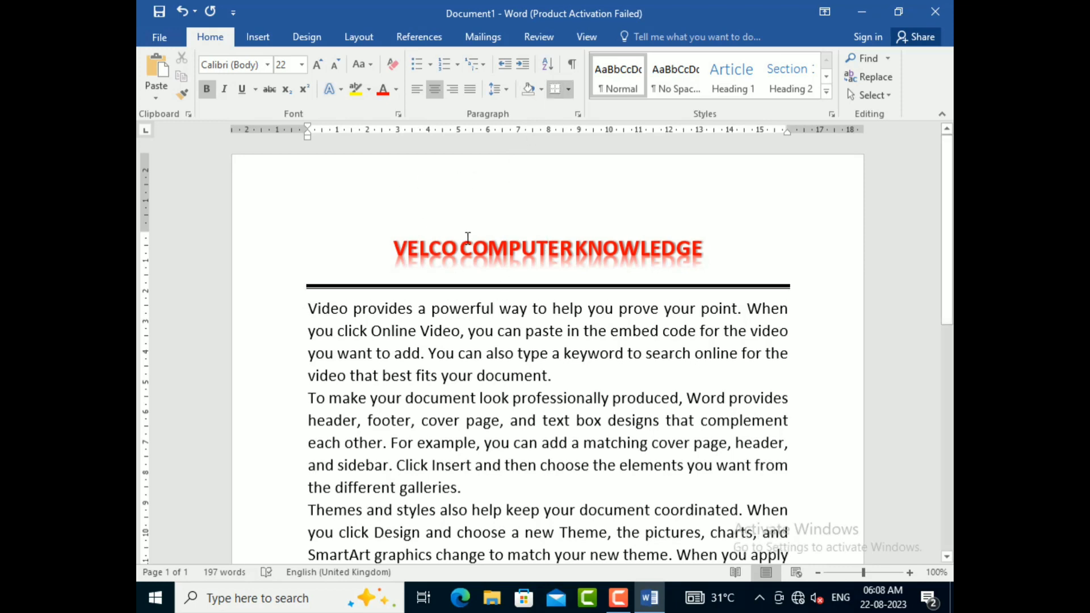
Step: Add an empty line after the last body paragraph and surround it with outside borders
{"action": "scroll", "coordinate": [466, 281], "scroll_direction": "down", "scroll_amount": 6}
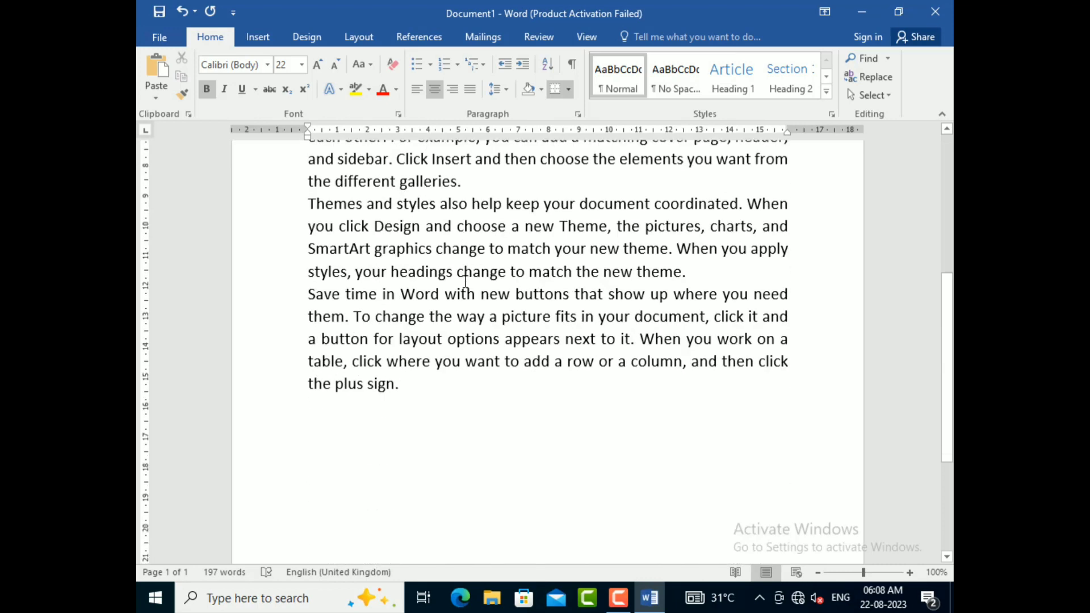
{"action": "left_click", "coordinate": [419, 316]}
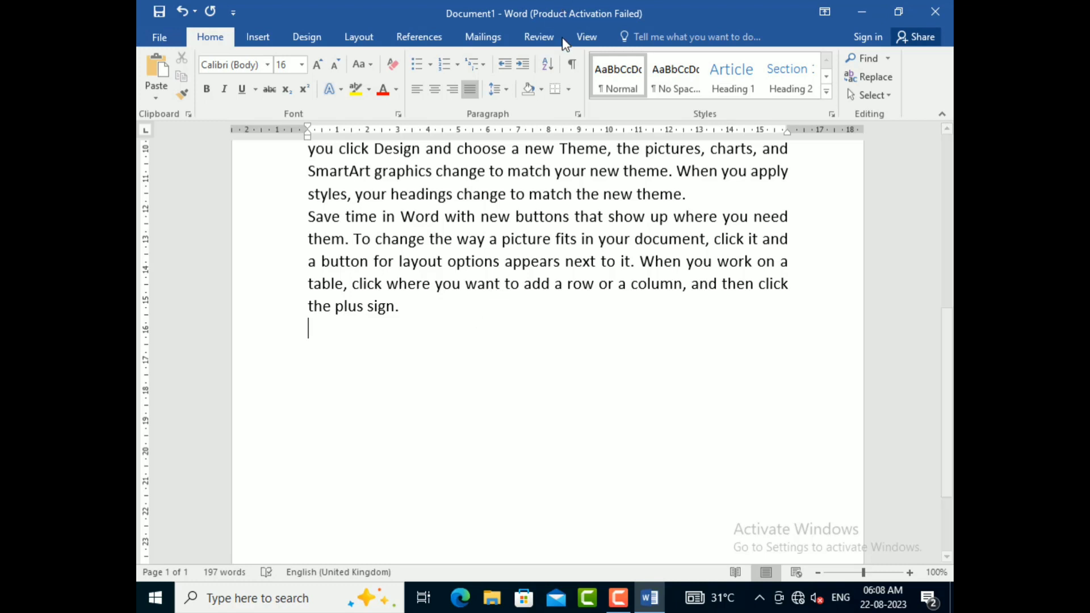
{"action": "left_click", "coordinate": [568, 90]}
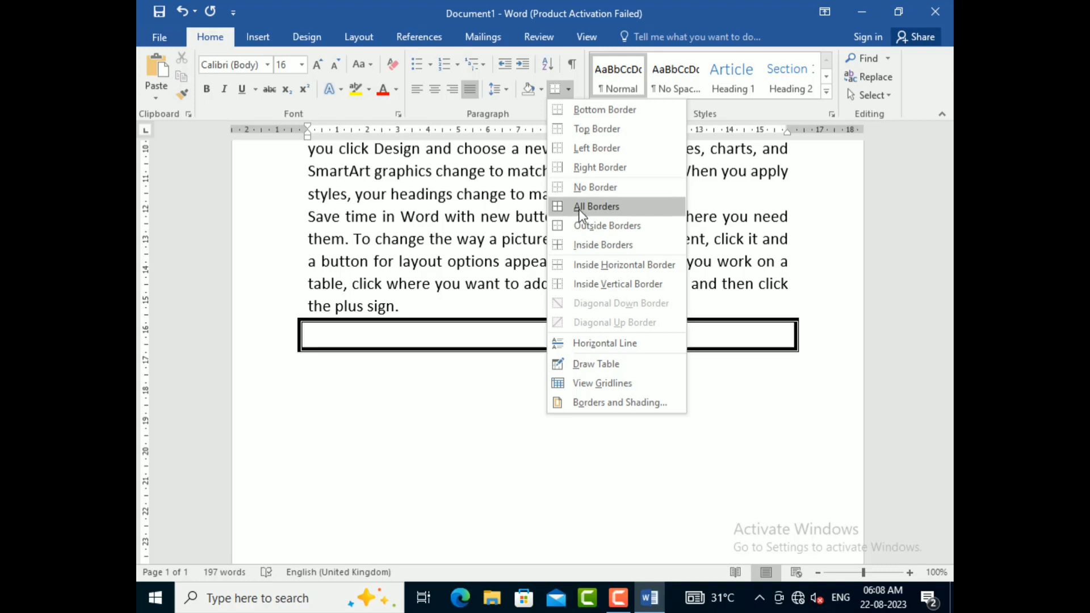
{"action": "left_click", "coordinate": [580, 226]}
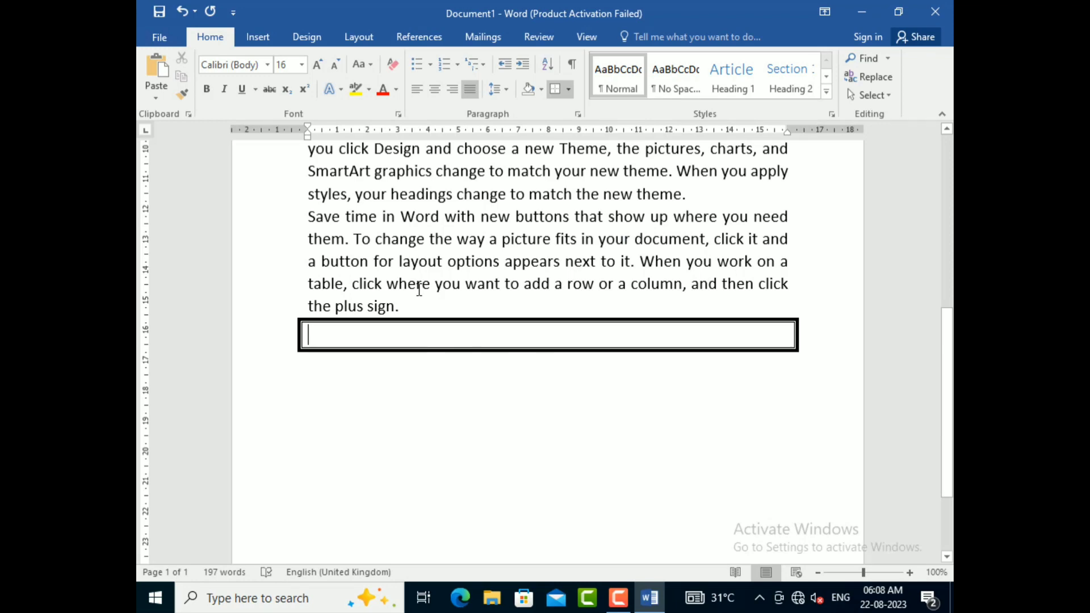
Step: Enter the tab-separated headings NAME, CLASS and ROLL NO in 14 pt inside the bordered box, followed by a new line
{"action": "key", "text": "ctrl+shift+comma"}
{"action": "type", "text": "N"}
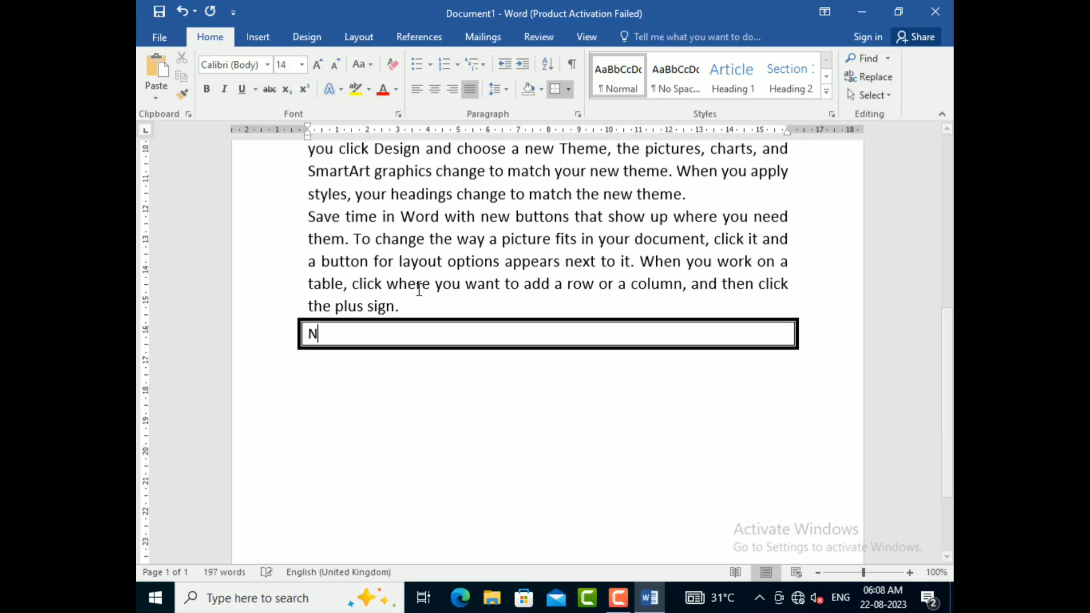
{"action": "type", "text": "AME"}
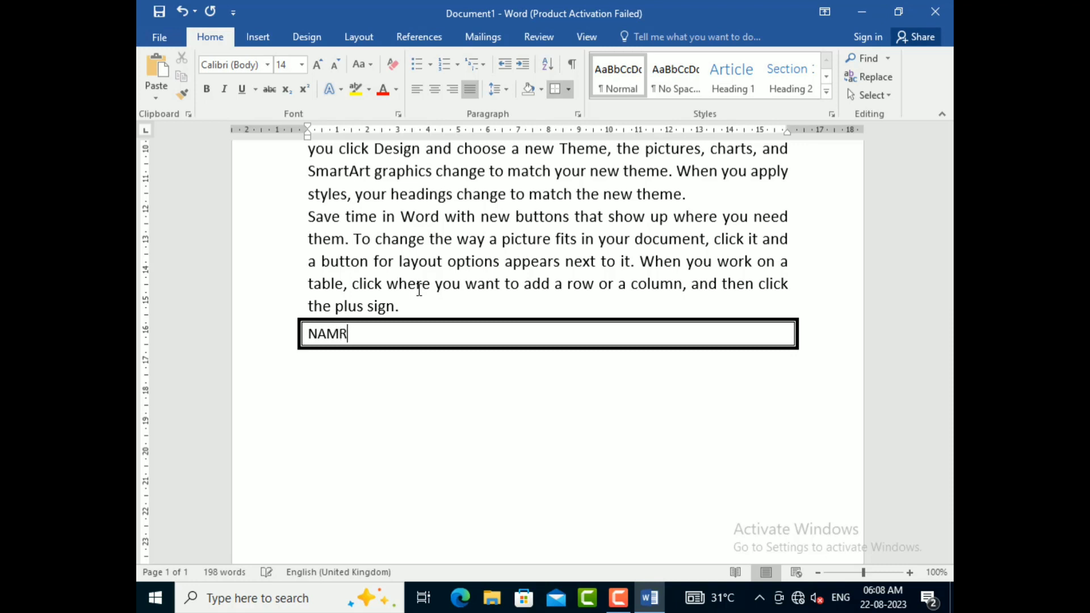
{"action": "key", "text": "BackSpace"}
{"action": "type", "text": "ECLASS"}
{"action": "key", "text": "Tab"}
{"action": "type", "text": "ROLL N"}
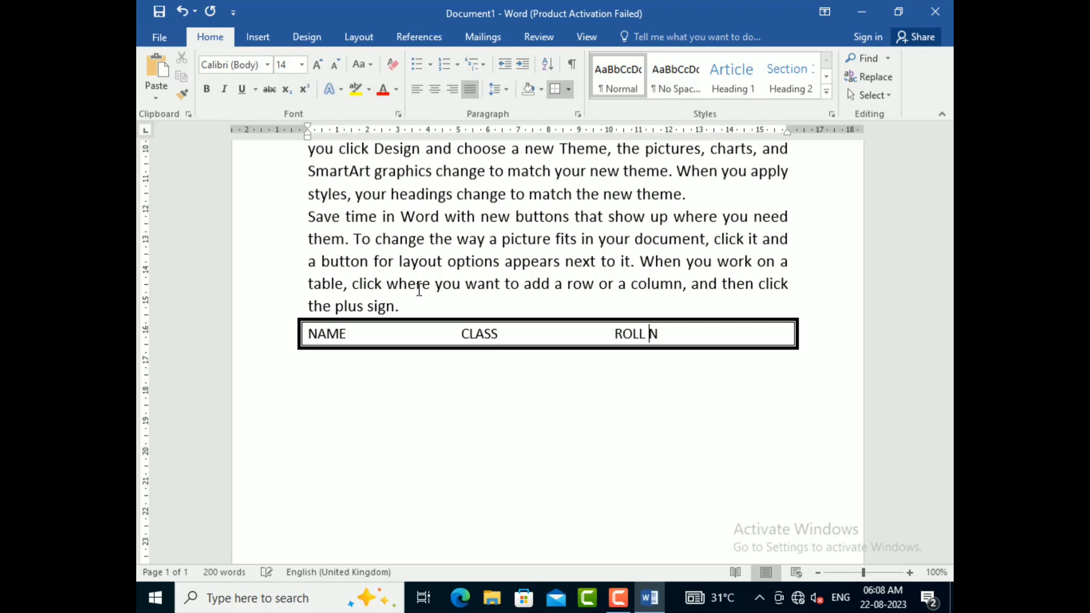
{"action": "type", "text": "O"}
{"action": "key", "text": "Return"}
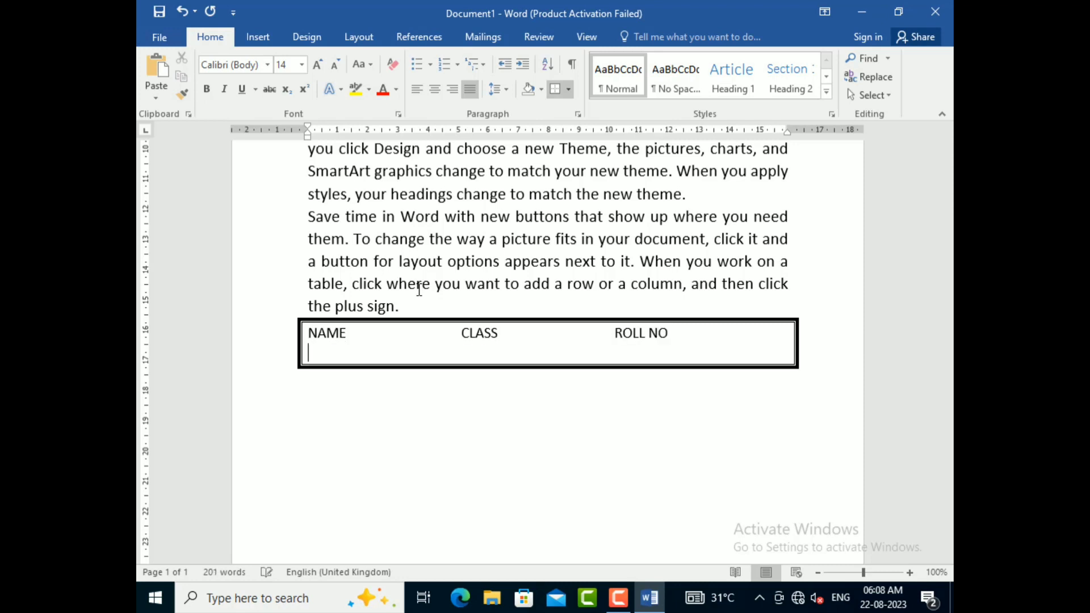
Step: Below the headings, leave a blank line and enter a tab-separated row in 11 pt with the student's name, class 10th and roll number
{"action": "key", "text": "ctrl+shift+comma"}
{"action": "key", "text": "ctrl+shift+comma"}
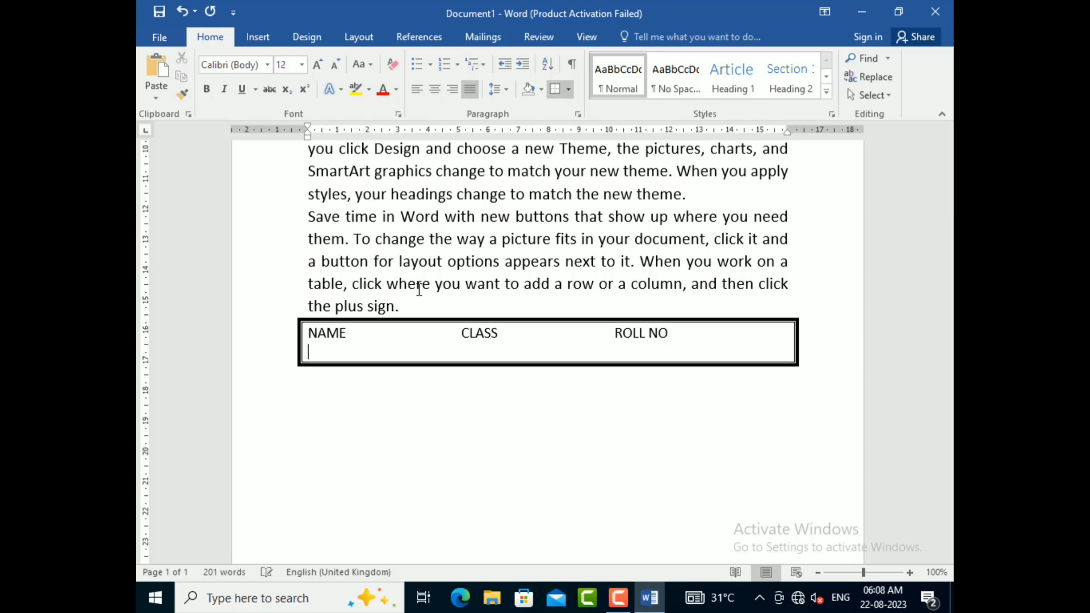
{"action": "key", "text": "Return"}
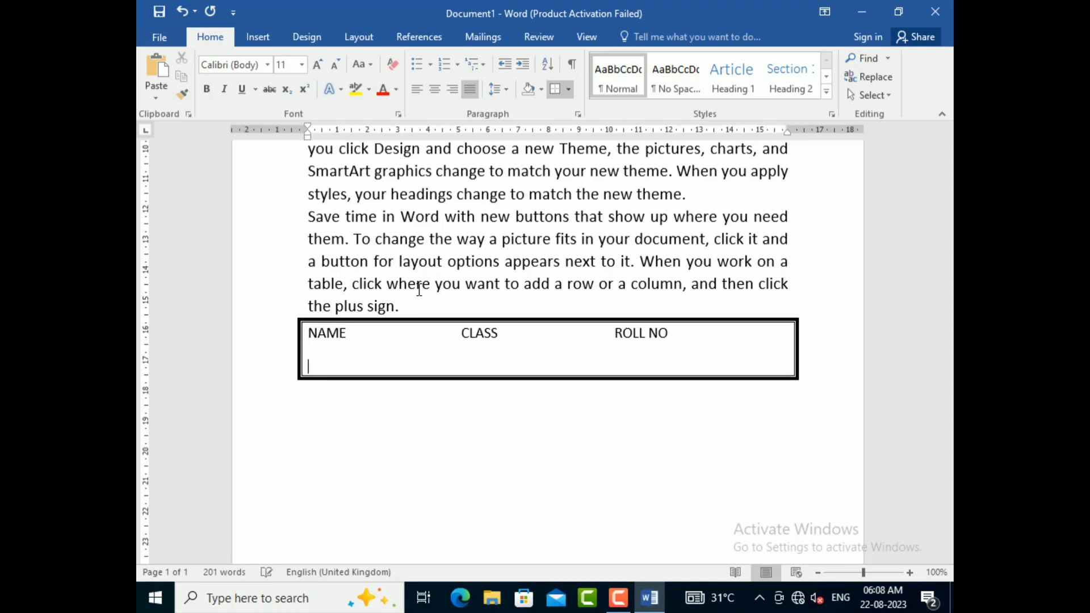
{"action": "type", "text": "RO"}
{"action": "type", "text": "ohit"}
{"action": "key", "text": "Tab"}
{"action": "type", "text": "200`12"}
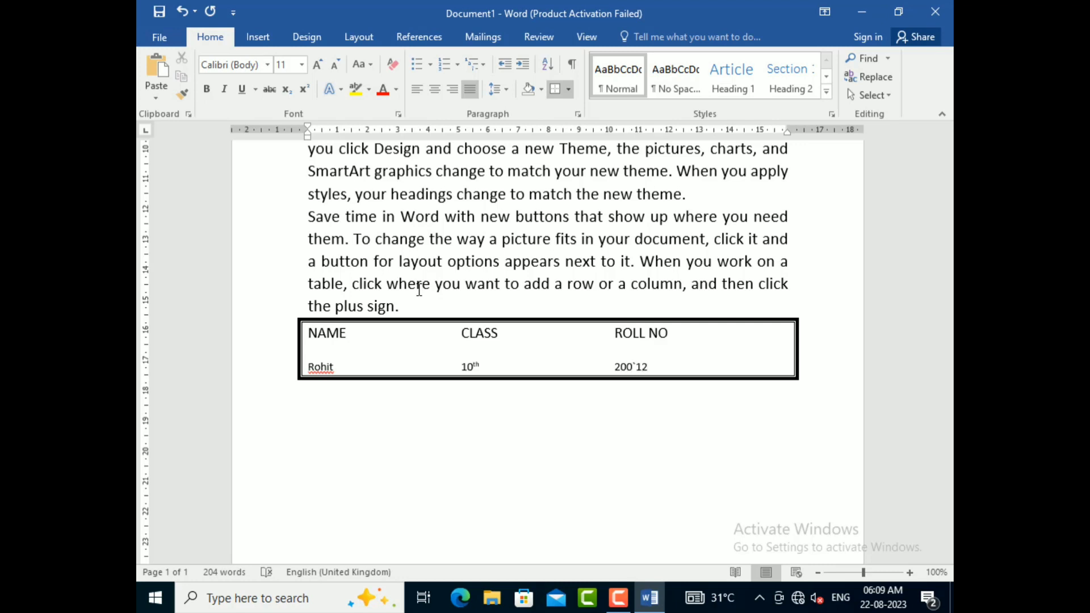
{"action": "key", "text": "BackSpace"}
{"action": "key", "text": "BackSpace"}
{"action": "key", "text": "BackSpace"}
{"action": "type", "text": "5"}
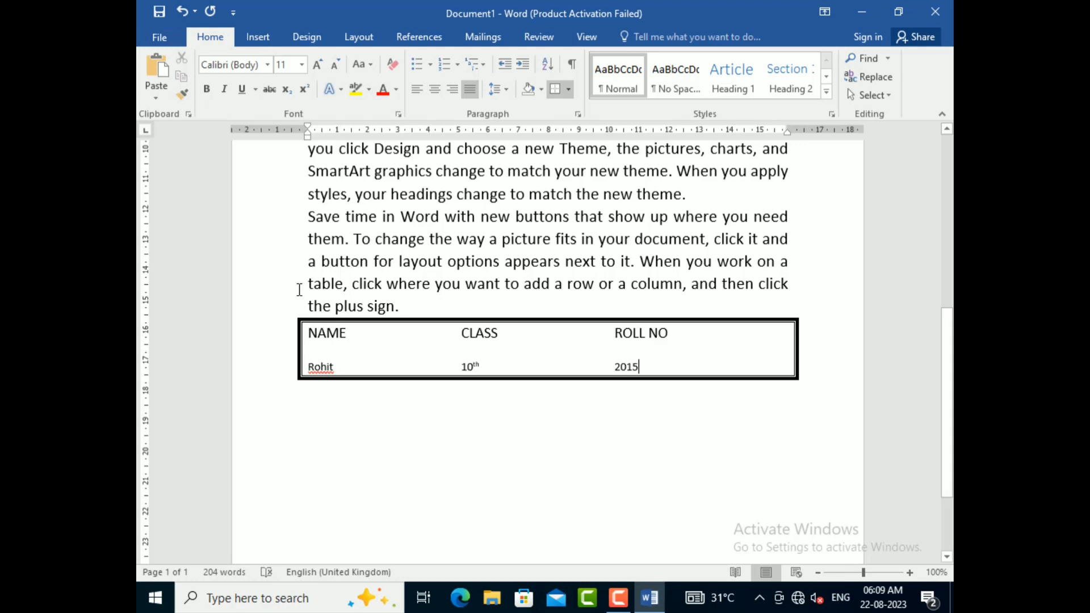
Step: Extend the bordered box with several blank lines below the student row
{"action": "key", "text": "Return"}
{"action": "key", "text": "Return"}
{"action": "key", "text": "Return"}
{"action": "key", "text": "Return"}
{"action": "key", "text": "Return"}
{"action": "key", "text": "Return"}
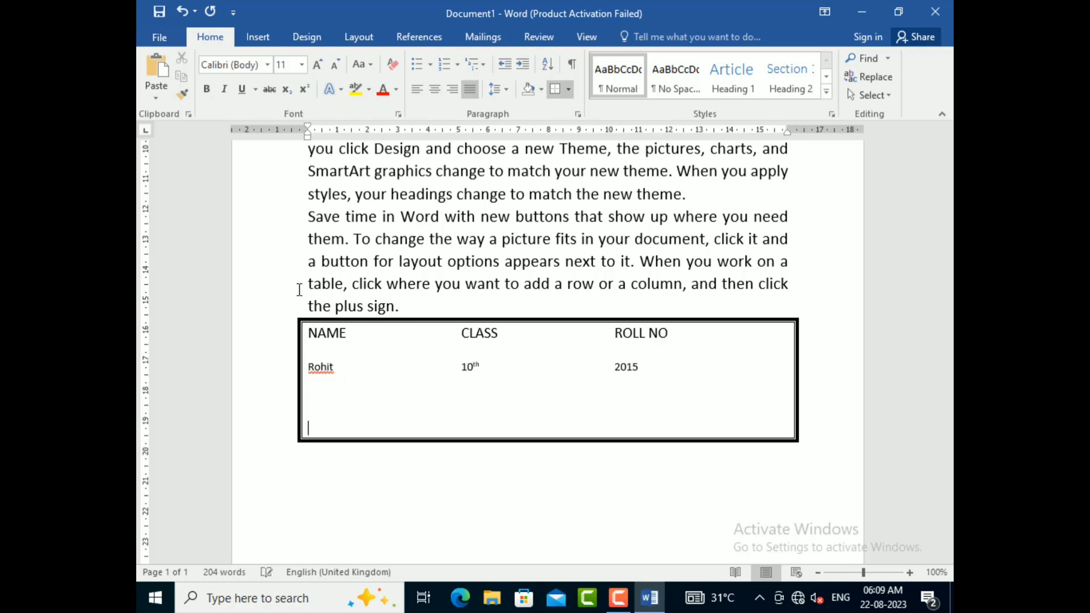
{"action": "key", "text": "Return"}
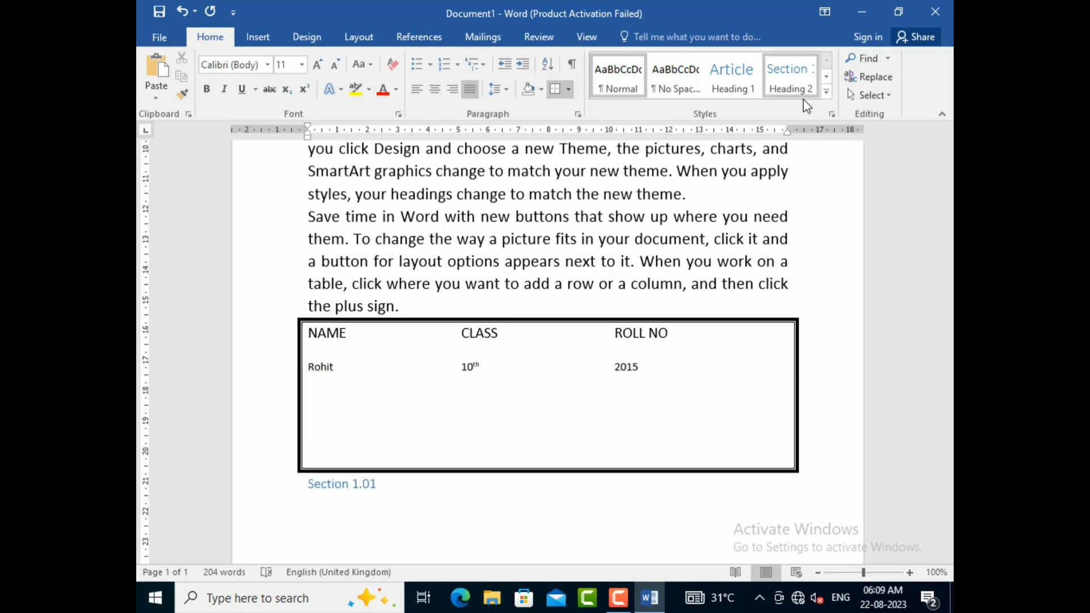
Step: Select the first two body paragraphs and try the Inside Borders option on them
{"action": "scroll", "coordinate": [591, 350], "scroll_direction": "up", "scroll_amount": 5}
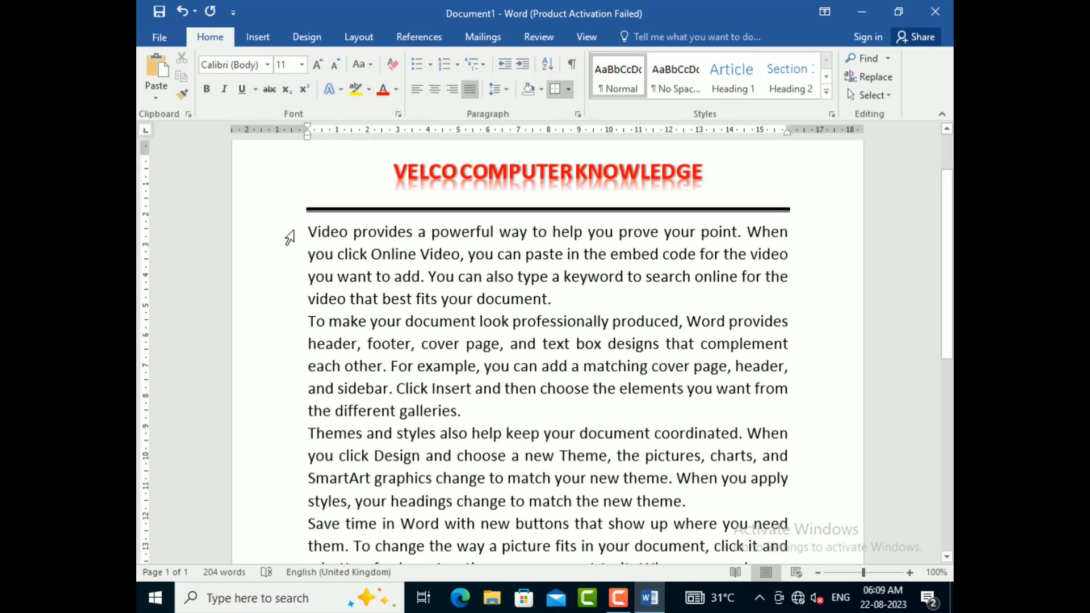
{"action": "left_click_drag", "start_coordinate": [307, 230], "coordinate": [461, 415]}
{"action": "left_click", "coordinate": [567, 88]}
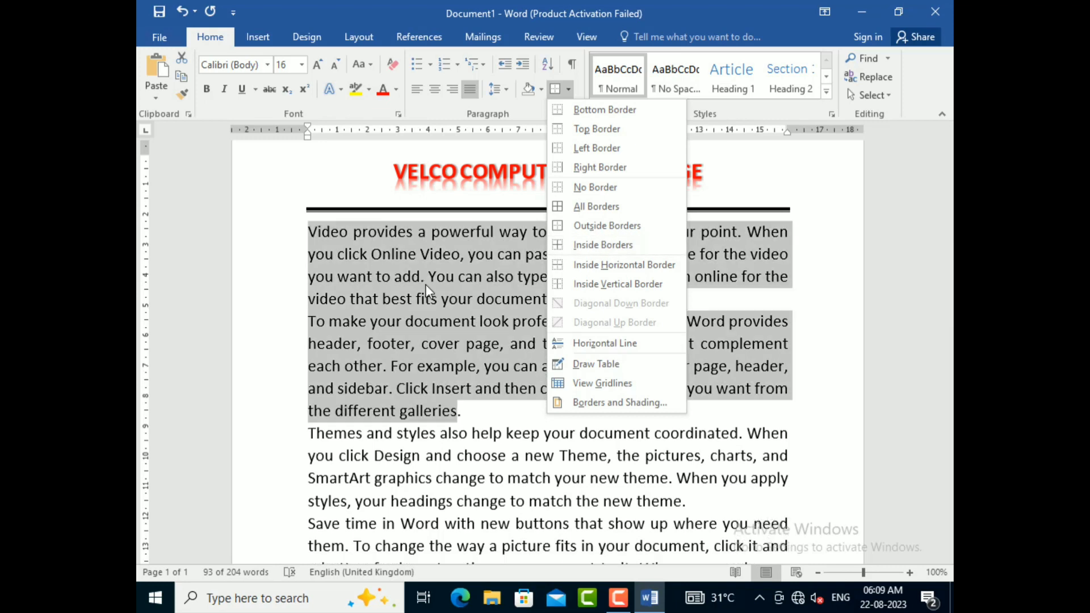
{"action": "left_click", "coordinate": [560, 250]}
{"action": "scroll", "coordinate": [423, 285], "scroll_direction": "down", "scroll_amount": 2}
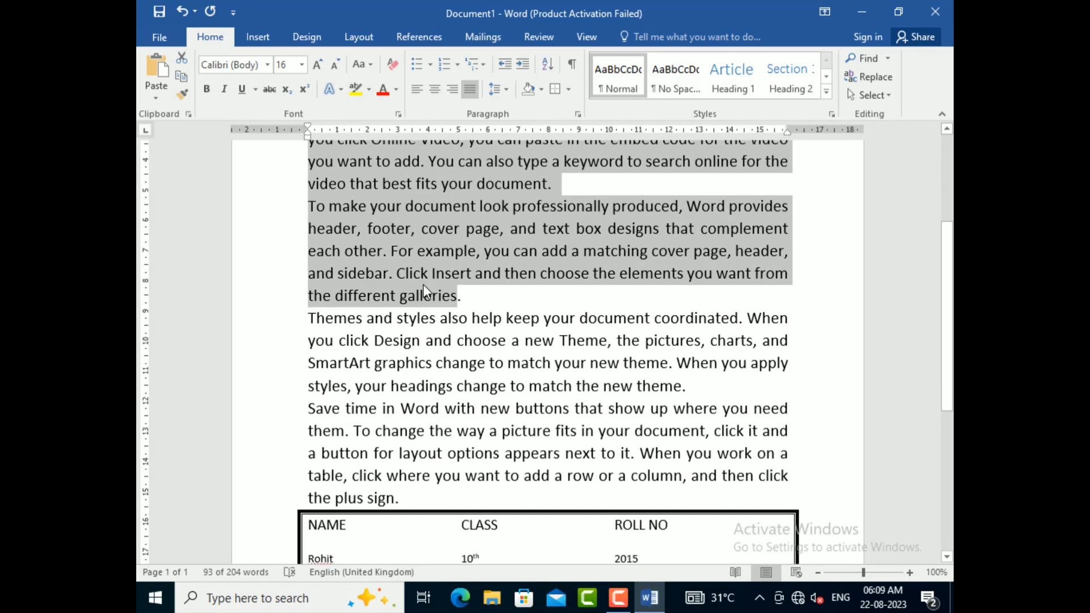
Step: Extend the selection to all four body paragraphs and apply the Inside Horizontal Border option to them
{"action": "key", "text": "shift+Down"}
{"action": "key", "text": "shift+Down"}
{"action": "key", "text": "shift+Down"}
{"action": "key", "text": "shift+Down"}
{"action": "key", "text": "shift+Down"}
{"action": "key", "text": "shift+Down"}
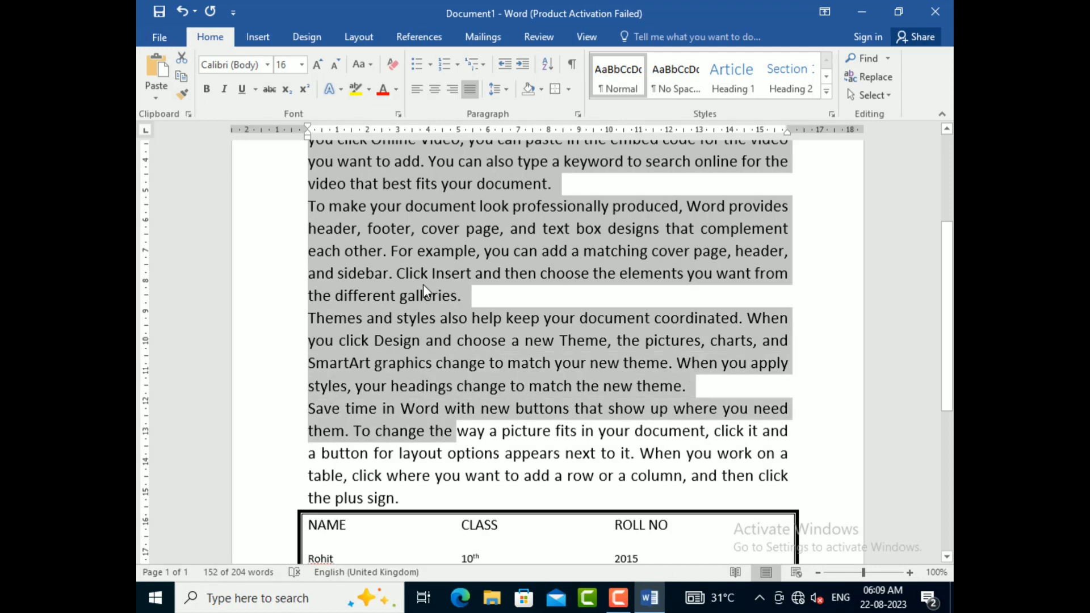
{"action": "key", "text": "shift+Down"}
{"action": "key", "text": "shift+Down"}
{"action": "key", "text": "shift+Down"}
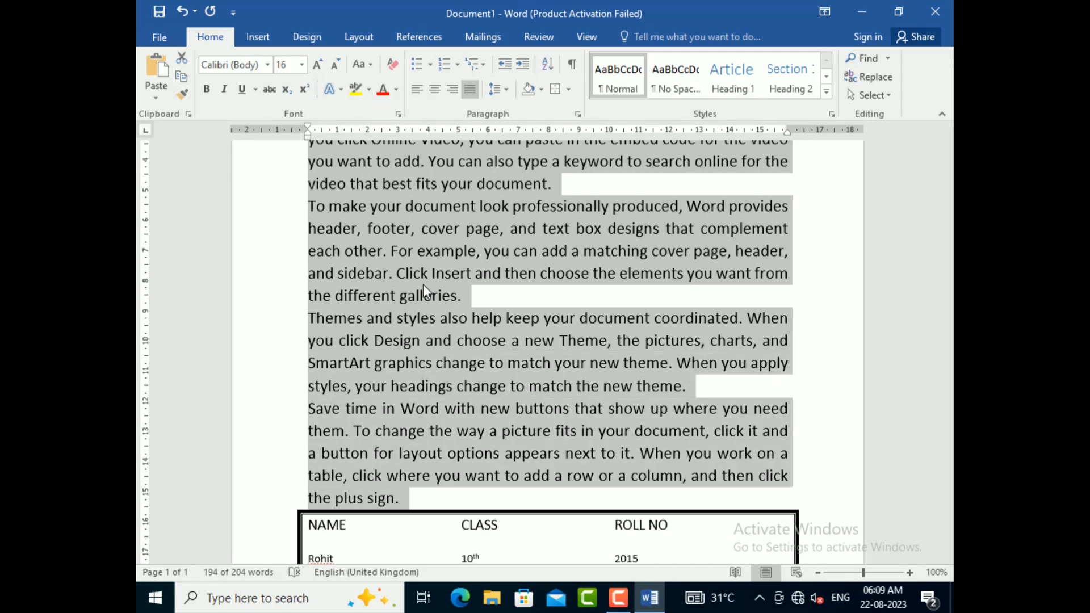
{"action": "scroll", "coordinate": [423, 284], "scroll_direction": "up", "scroll_amount": 3}
{"action": "left_click", "coordinate": [569, 89]}
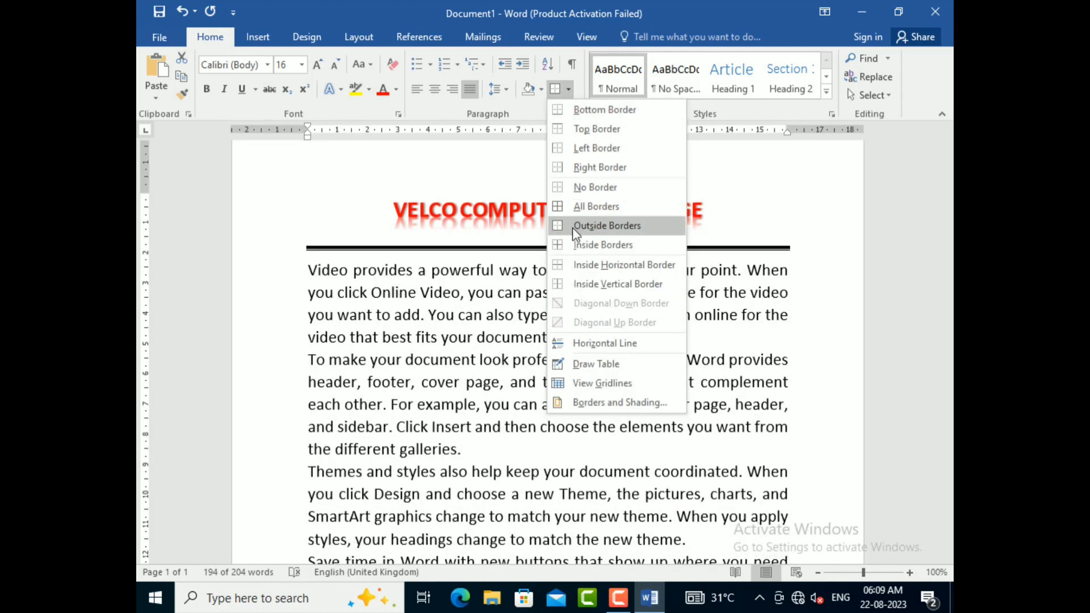
{"action": "left_click", "coordinate": [573, 265]}
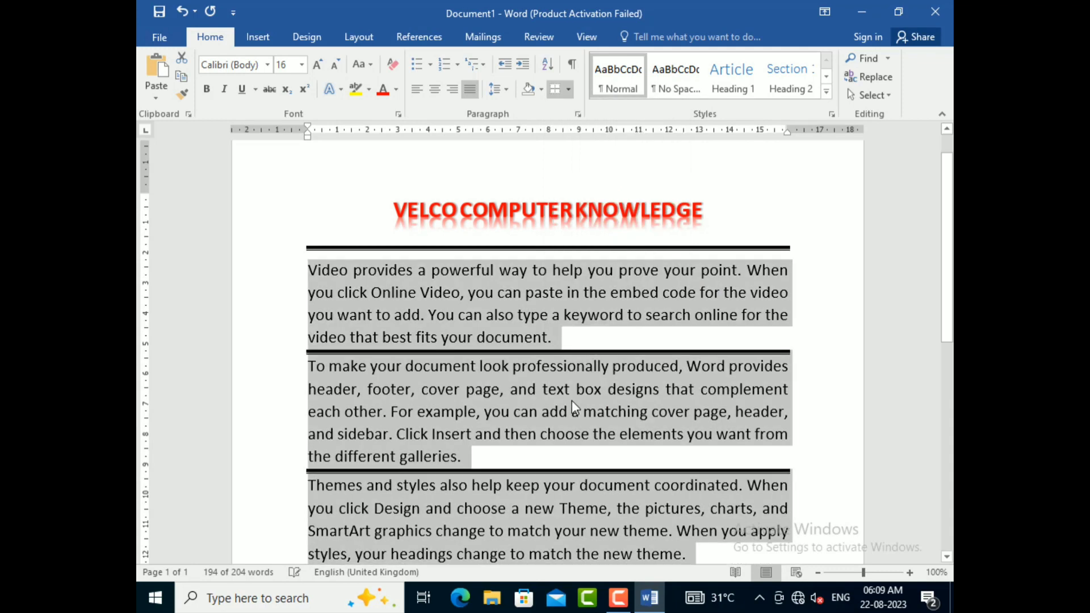
{"action": "scroll", "coordinate": [571, 401], "scroll_direction": "down", "scroll_amount": 3}
{"action": "scroll", "coordinate": [571, 401], "scroll_direction": "up", "scroll_amount": 2}
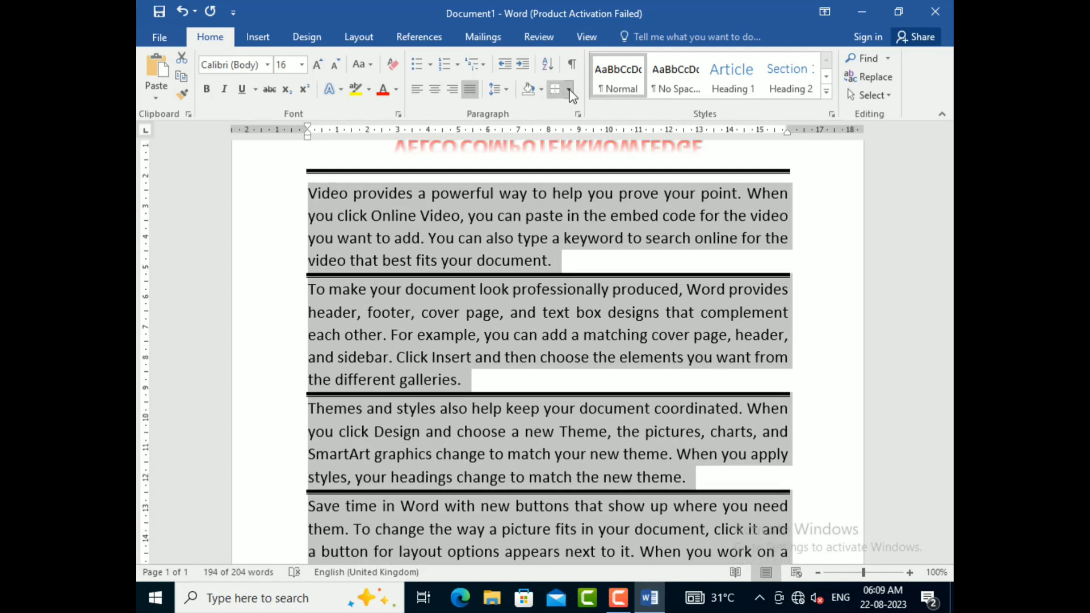
Step: Try to give the lines between the body paragraphs a ¾ pt width, and try the Inside Borders option on them
{"action": "left_click", "coordinate": [569, 91]}
{"action": "left_click", "coordinate": [598, 407]}
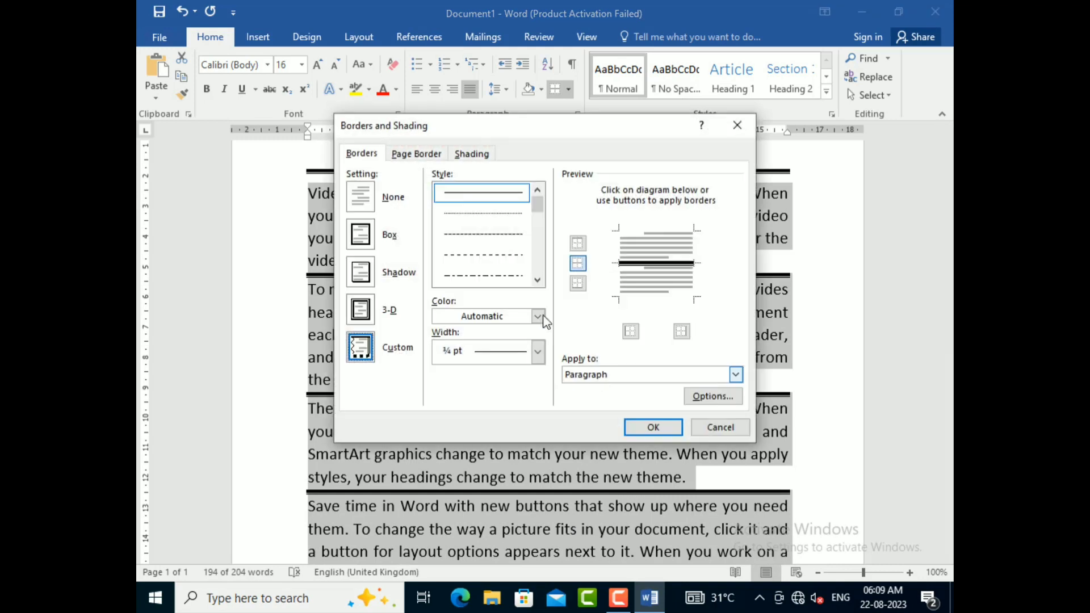
{"action": "left_click", "coordinate": [534, 354]}
{"action": "left_click", "coordinate": [534, 353]}
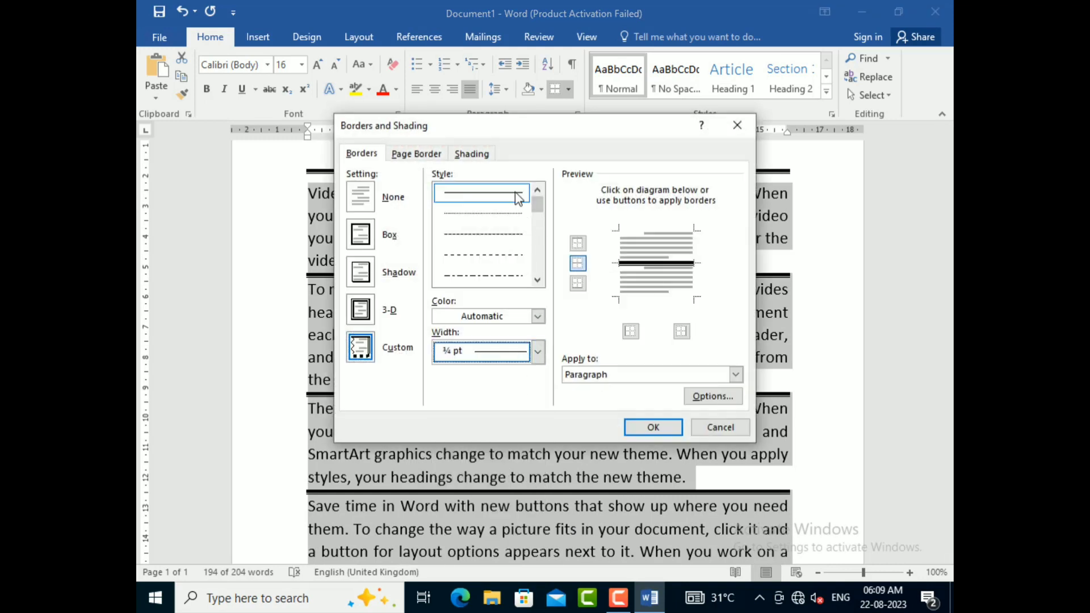
{"action": "left_click", "coordinate": [650, 428]}
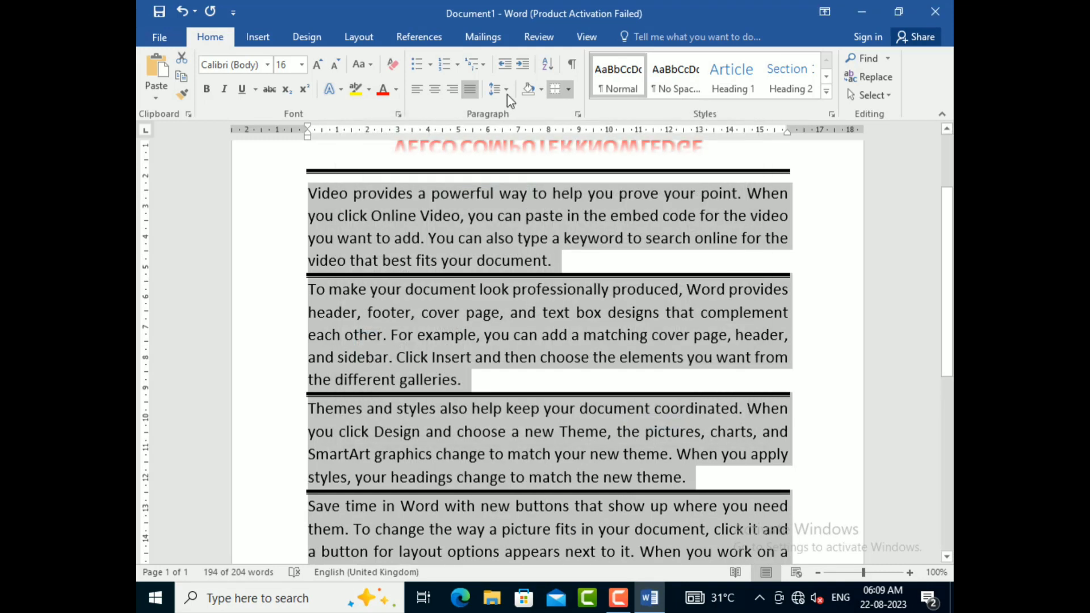
{"action": "left_click", "coordinate": [569, 90]}
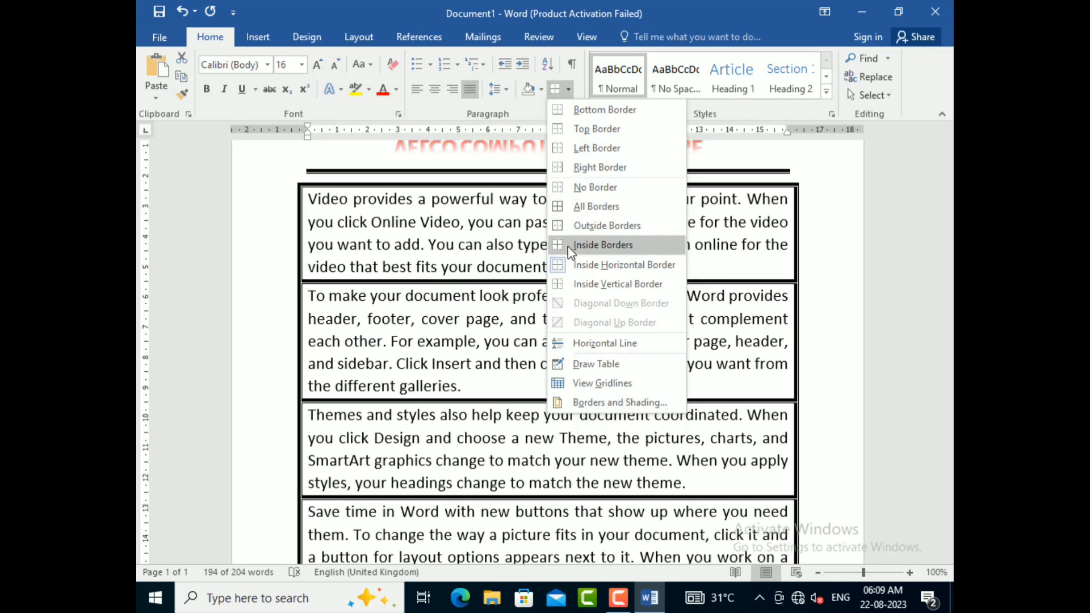
{"action": "left_click", "coordinate": [568, 245]}
Step: Restyle the horizontal borders between the four body paragraphs as a single solid ¾ pt line in the Automatic color
{"action": "left_click", "coordinate": [570, 90]}
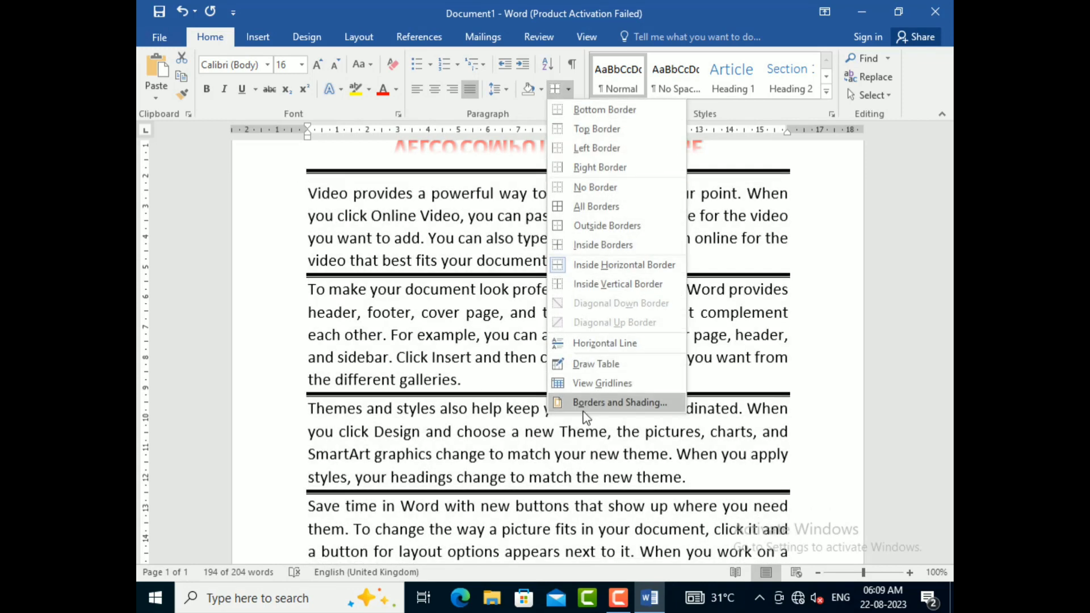
{"action": "left_click", "coordinate": [588, 404]}
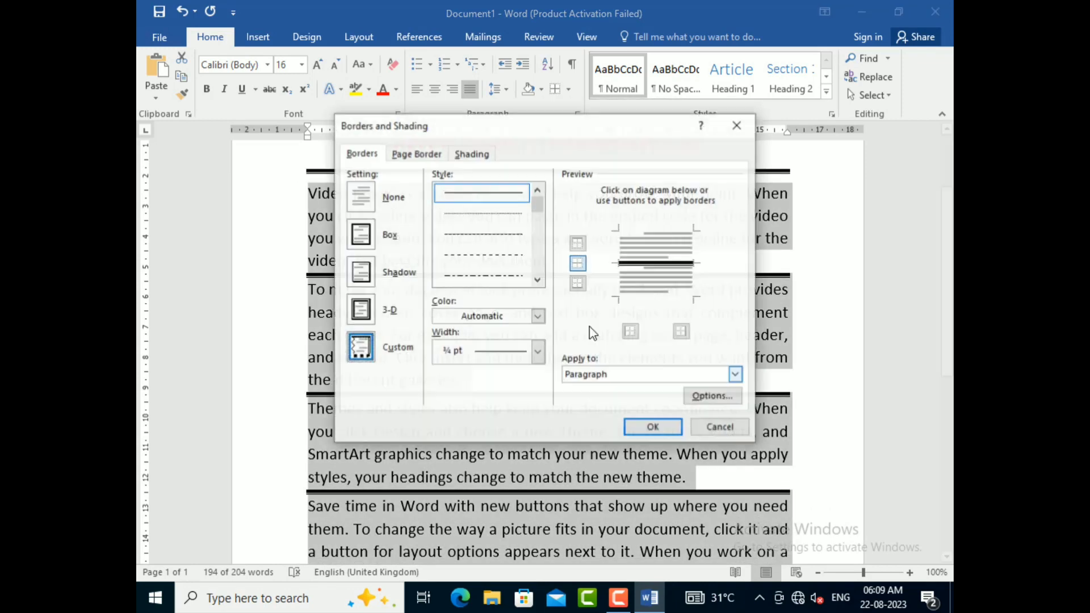
{"action": "left_click", "coordinate": [540, 352]}
{"action": "left_click", "coordinate": [497, 426]}
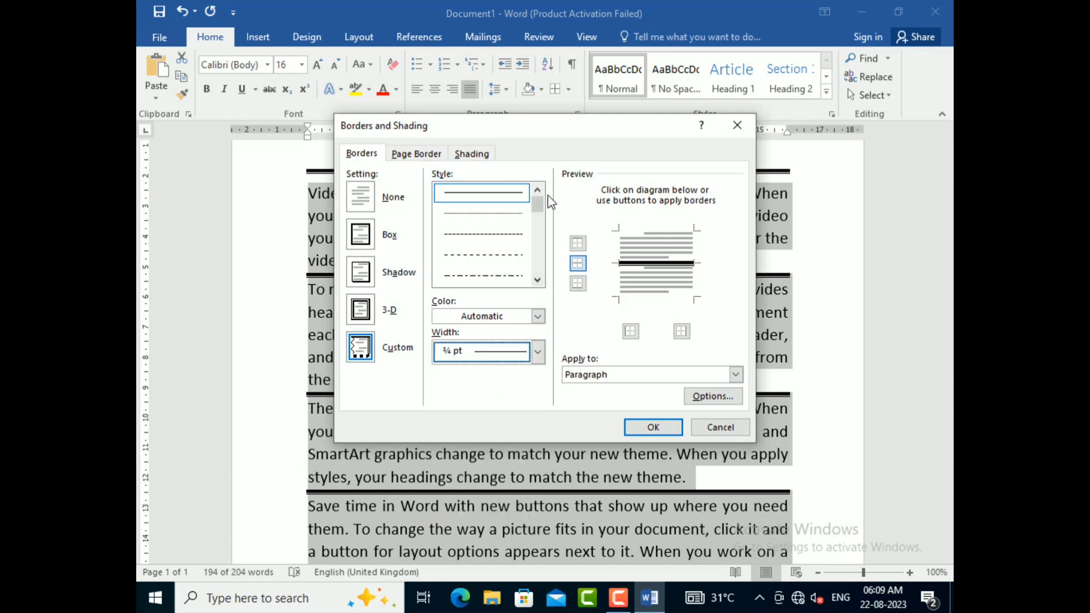
{"action": "scroll", "coordinate": [540, 204], "scroll_direction": "down", "scroll_amount": 3}
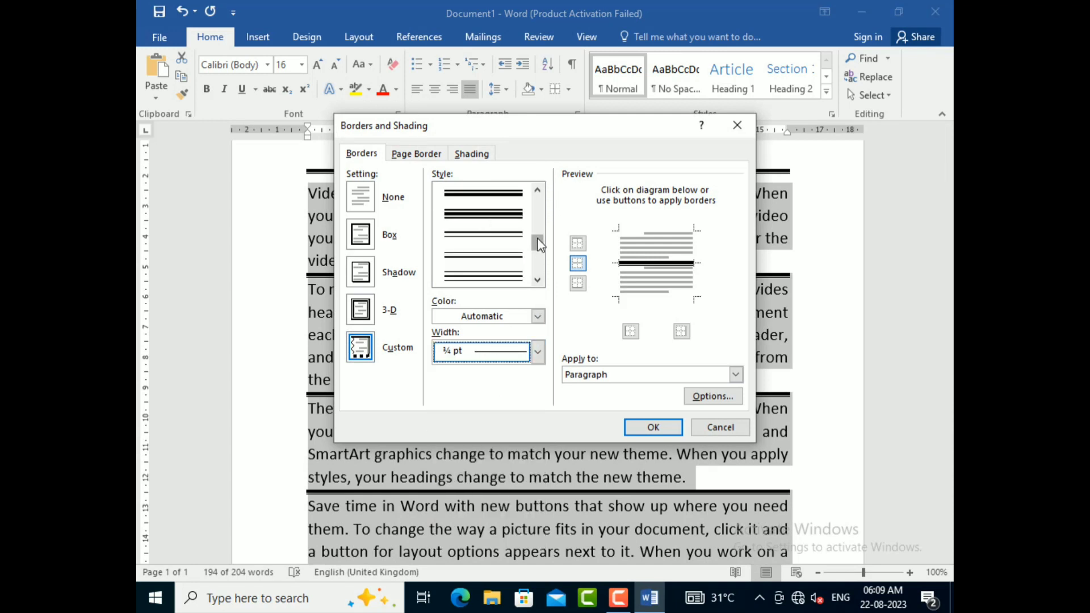
{"action": "left_click_drag", "start_coordinate": [539, 244], "coordinate": [539, 205]}
{"action": "left_click", "coordinate": [497, 196]}
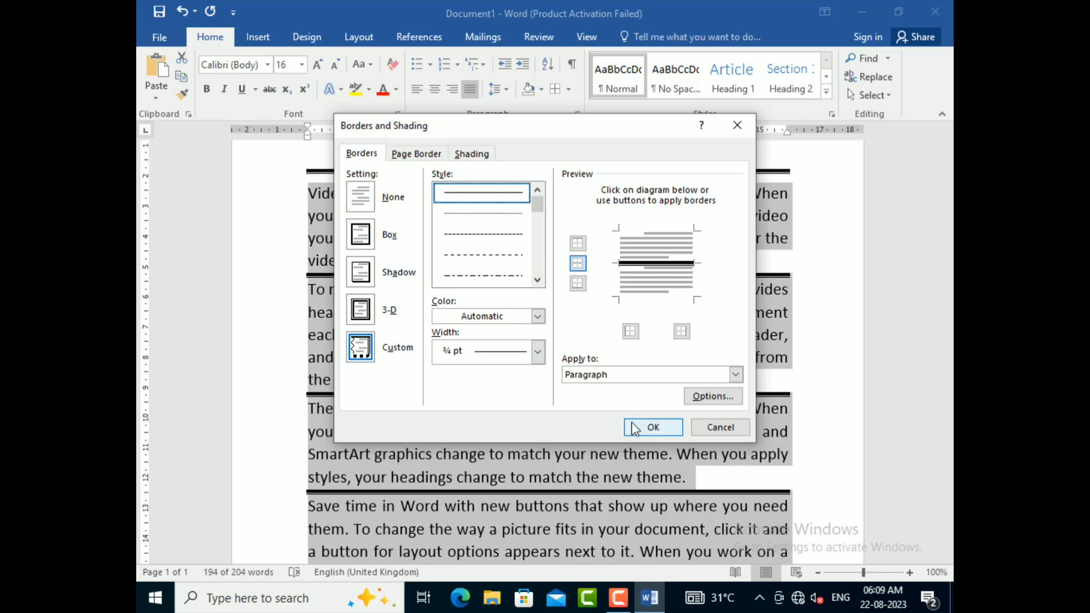
{"action": "left_click", "coordinate": [653, 427]}
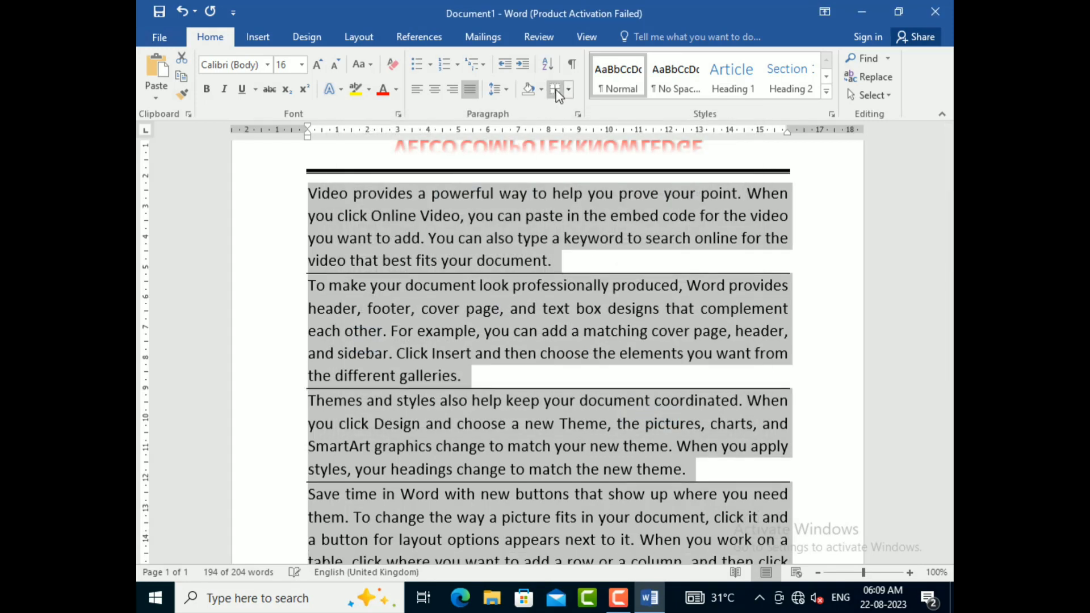
{"action": "scroll", "coordinate": [466, 377], "scroll_direction": "down", "scroll_amount": 5}
{"action": "scroll", "coordinate": [474, 346], "scroll_direction": "up", "scroll_amount": 3}
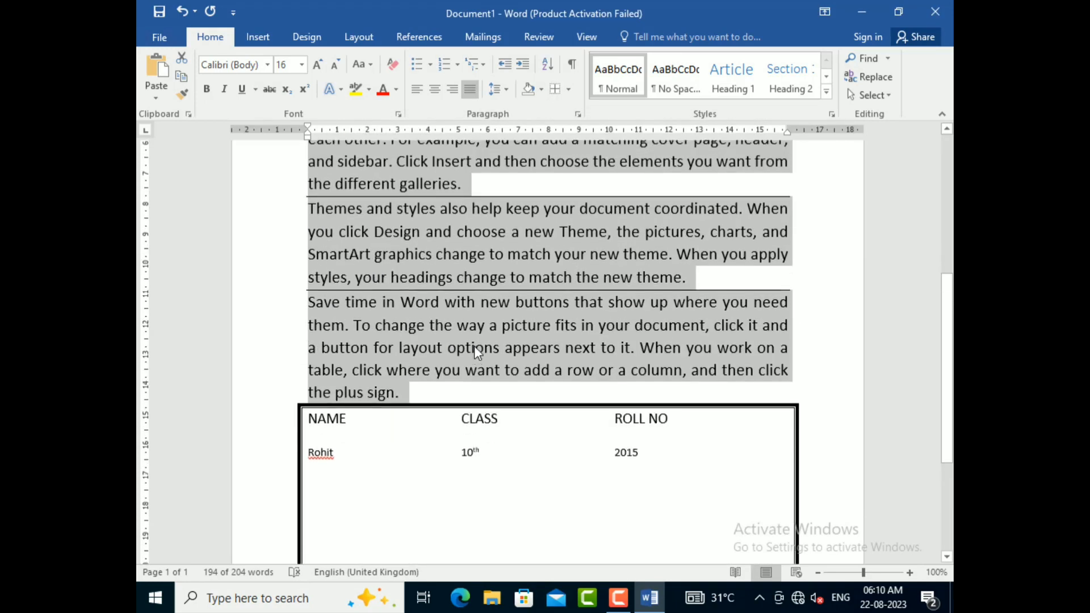
{"action": "left_click", "coordinate": [474, 346]}
{"action": "scroll", "coordinate": [530, 312], "scroll_direction": "up", "scroll_amount": 3}
{"action": "scroll", "coordinate": [530, 312], "scroll_direction": "up", "scroll_amount": 1}
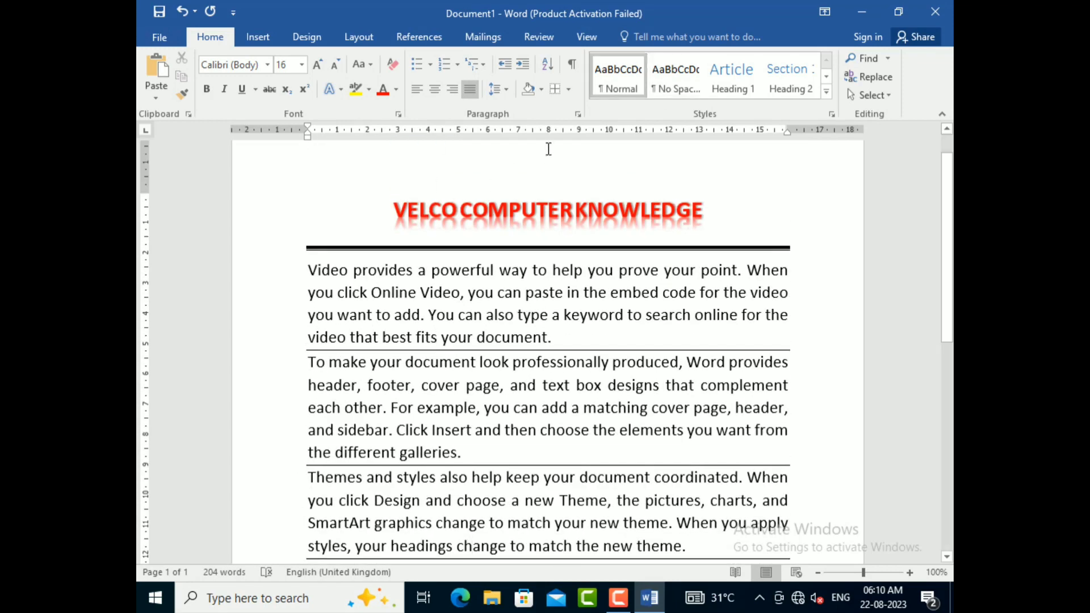
Step: Select all four body paragraphs and remove their borders with the No Border option
{"action": "scroll", "coordinate": [580, 316], "scroll_direction": "down", "scroll_amount": 3}
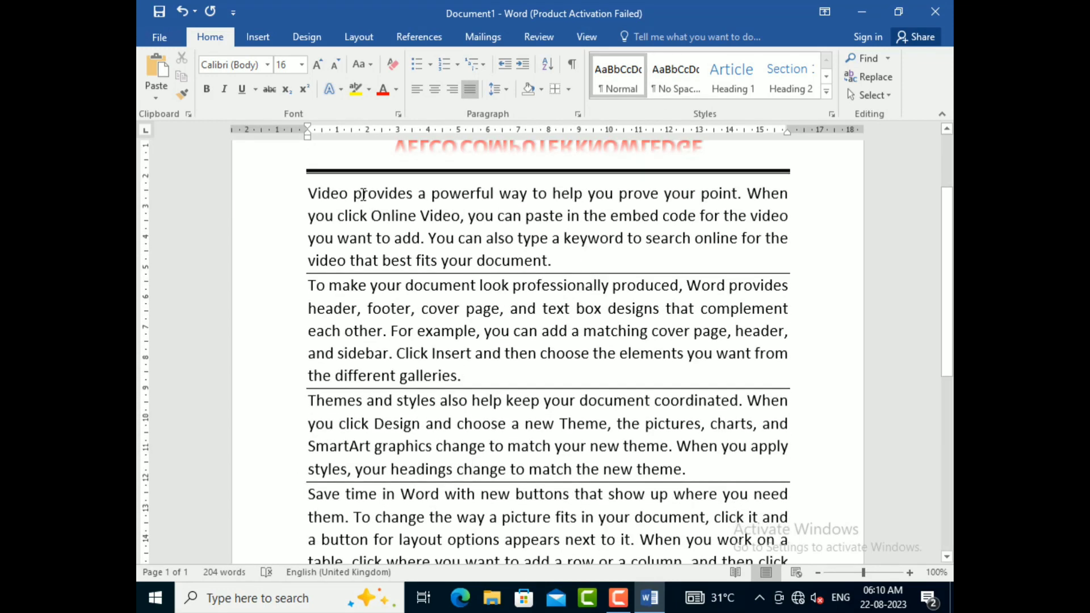
{"action": "left_click_drag", "start_coordinate": [308, 196], "coordinate": [466, 501]}
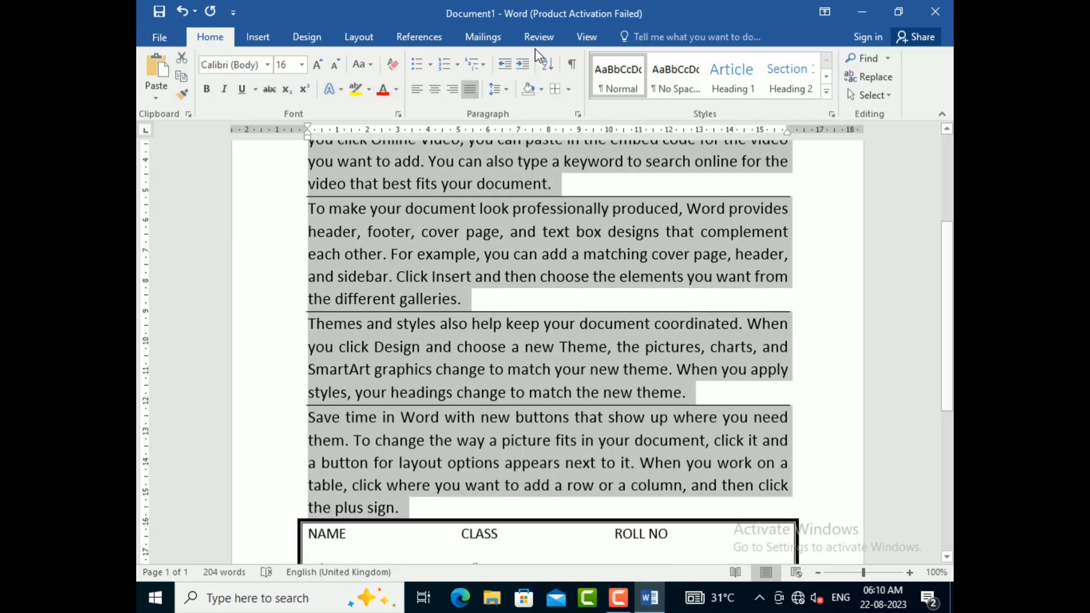
{"action": "left_click", "coordinate": [568, 89]}
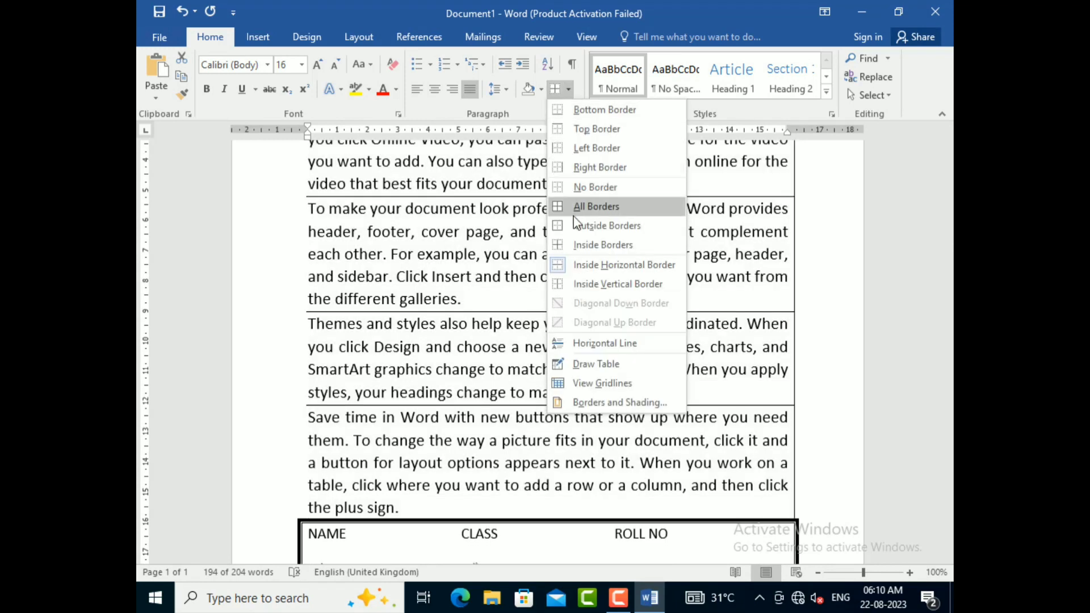
{"action": "left_click", "coordinate": [595, 189]}
{"action": "scroll", "coordinate": [397, 285], "scroll_direction": "up", "scroll_amount": 5}
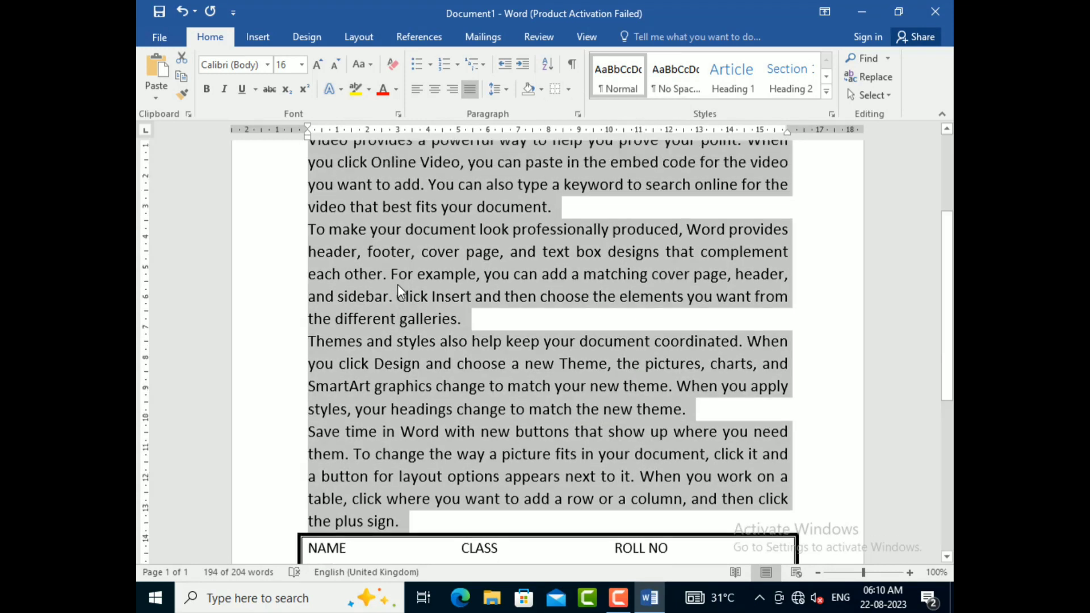
{"action": "scroll", "coordinate": [529, 339], "scroll_direction": "down", "scroll_amount": 2}
{"action": "left_click", "coordinate": [482, 377]}
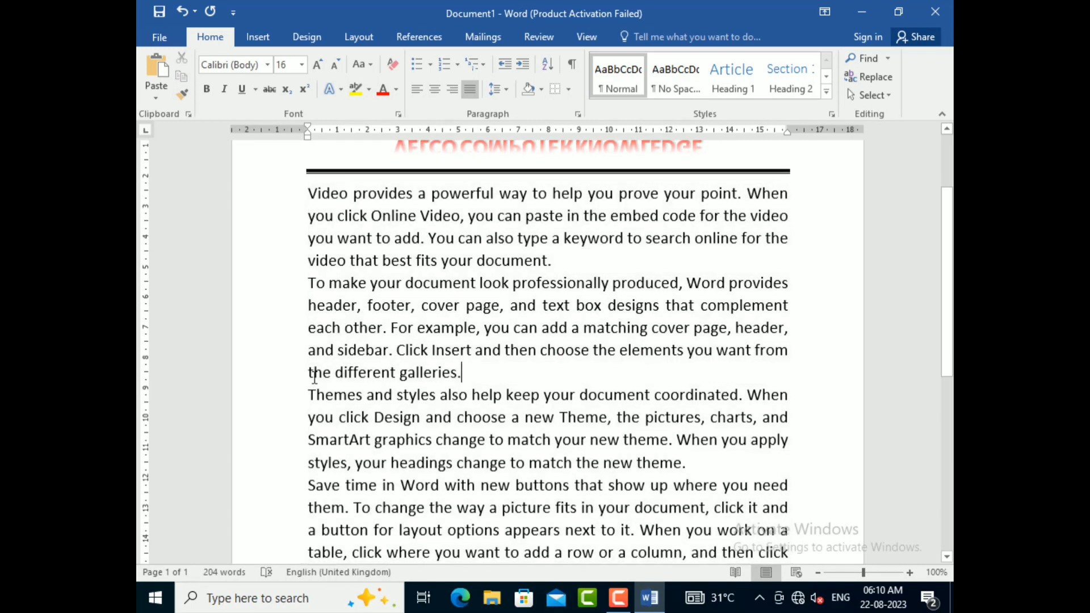
Step: Copy "the different galleries." from the end of the second body paragraph onto its own line below it and delete the copy's period
{"action": "left_click", "coordinate": [308, 372]}
{"action": "left_click_drag", "start_coordinate": [307, 373], "coordinate": [475, 374]}
{"action": "key", "text": "ctrl+c"}
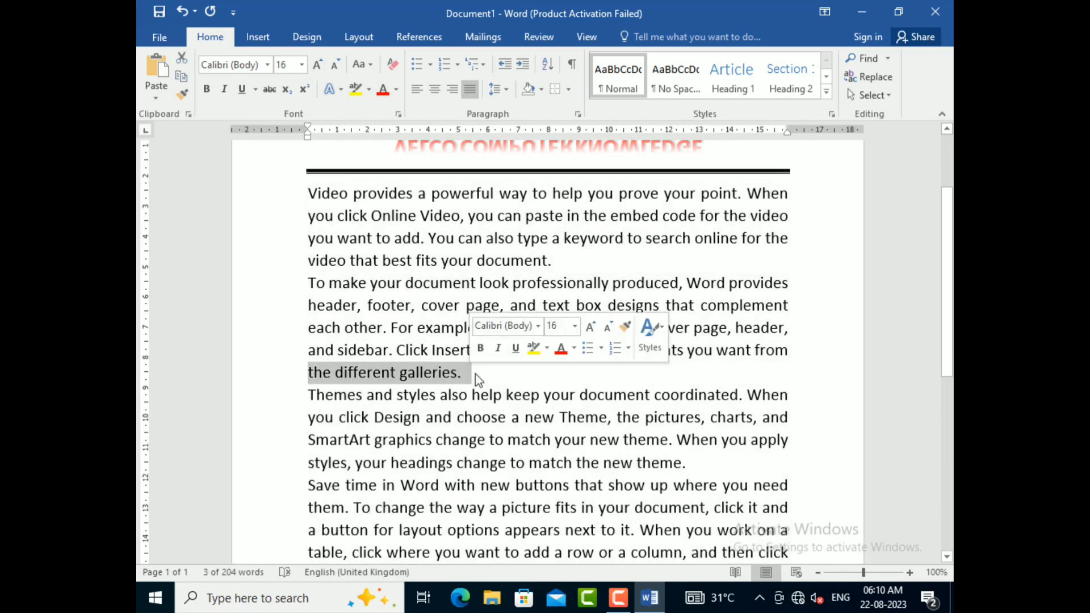
{"action": "key", "text": "Right"}
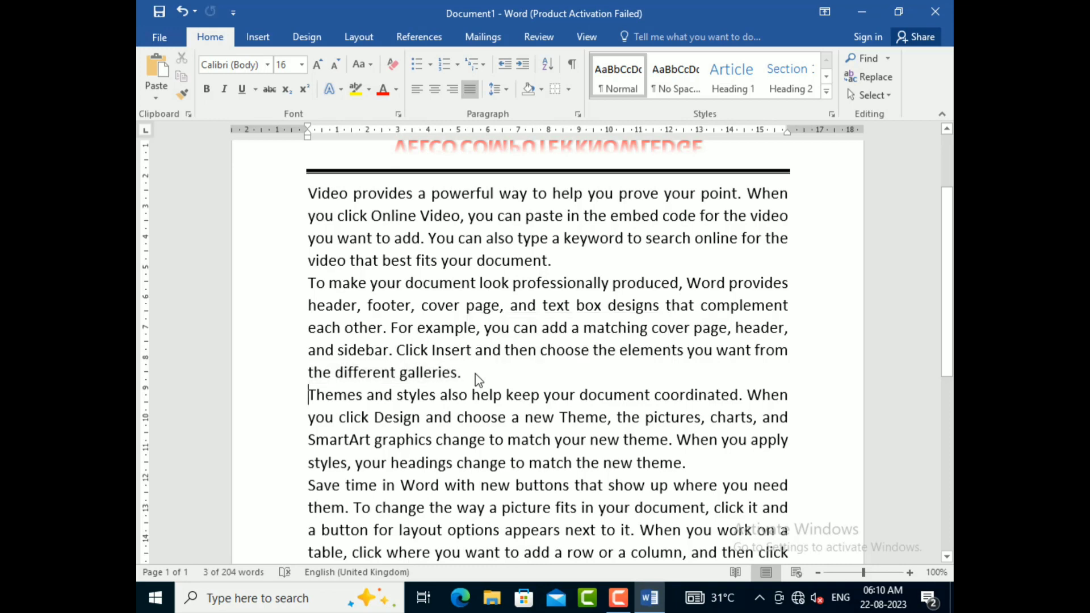
{"action": "key", "text": "Return"}
{"action": "key", "text": "Up"}
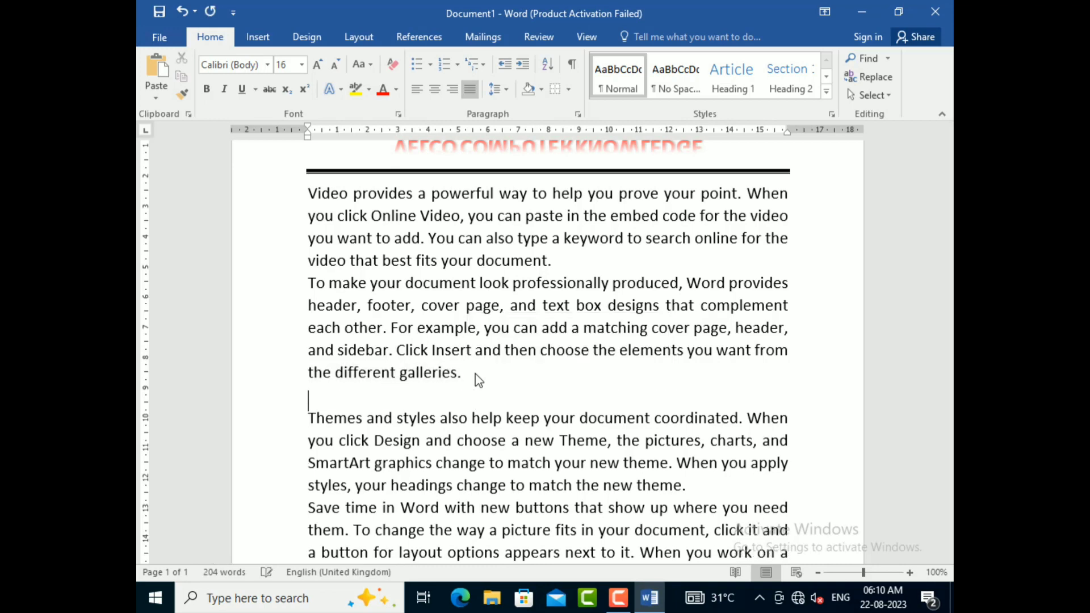
{"action": "key", "text": "ctrl+v"}
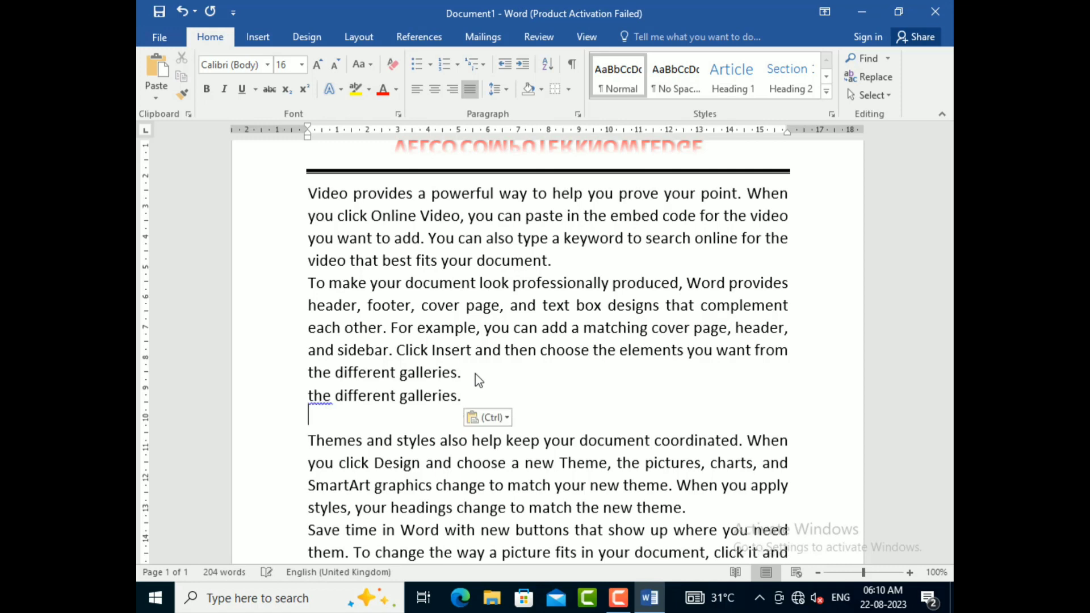
{"action": "key", "text": "BackSpace"}
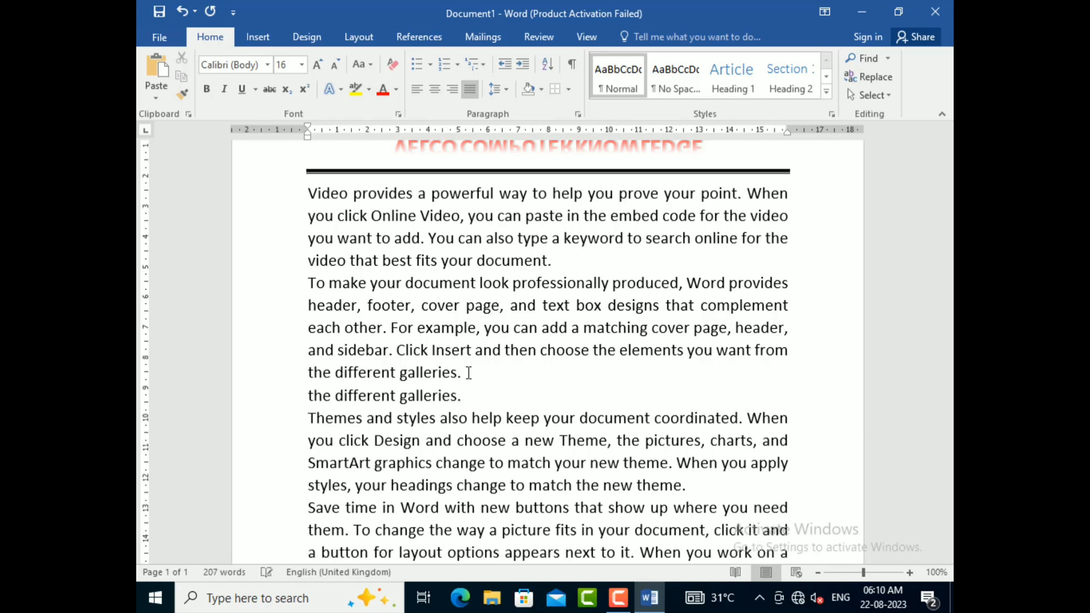
{"action": "left_click", "coordinate": [314, 400]}
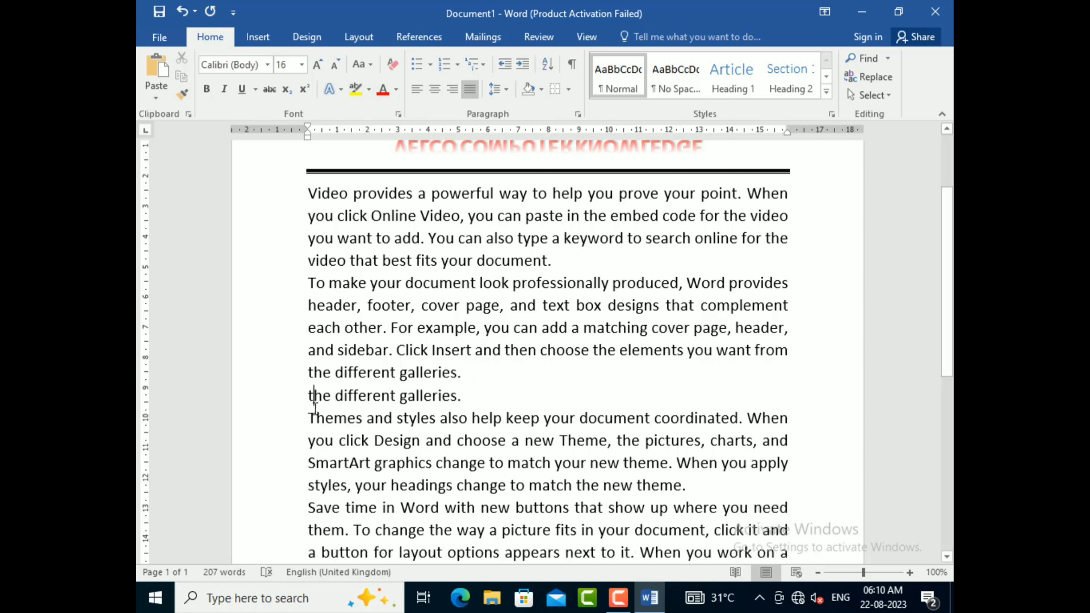
{"action": "left_click", "coordinate": [476, 401]}
{"action": "key", "text": "BackSpace"}
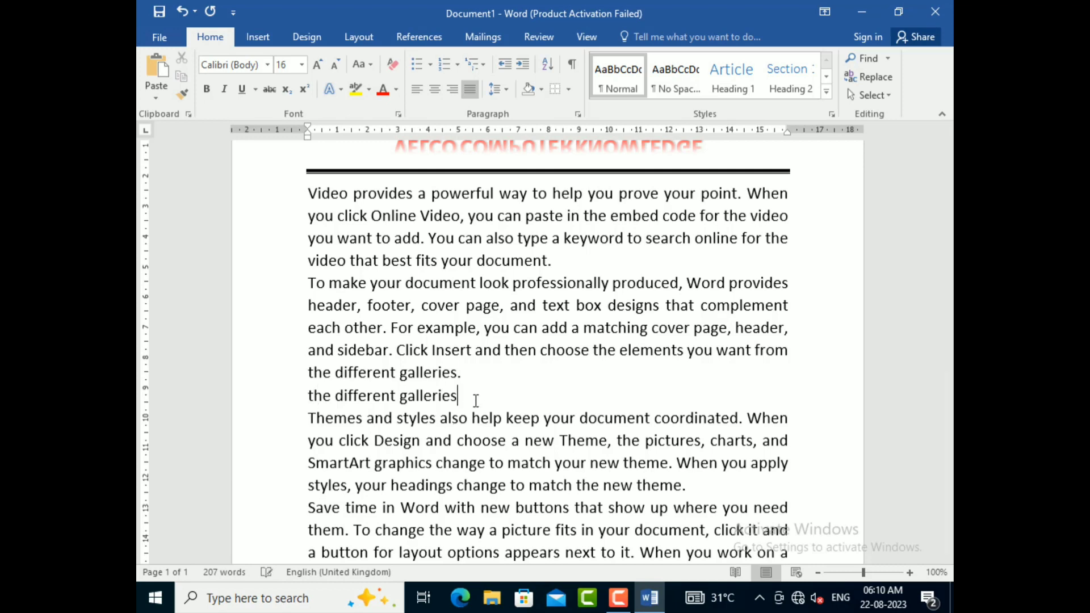
Step: Change the copied line "the different galleries" to Sentence case
{"action": "left_click", "coordinate": [434, 373]}
{"action": "left_click_drag", "start_coordinate": [468, 388], "coordinate": [308, 393]}
{"action": "left_click", "coordinate": [366, 64]}
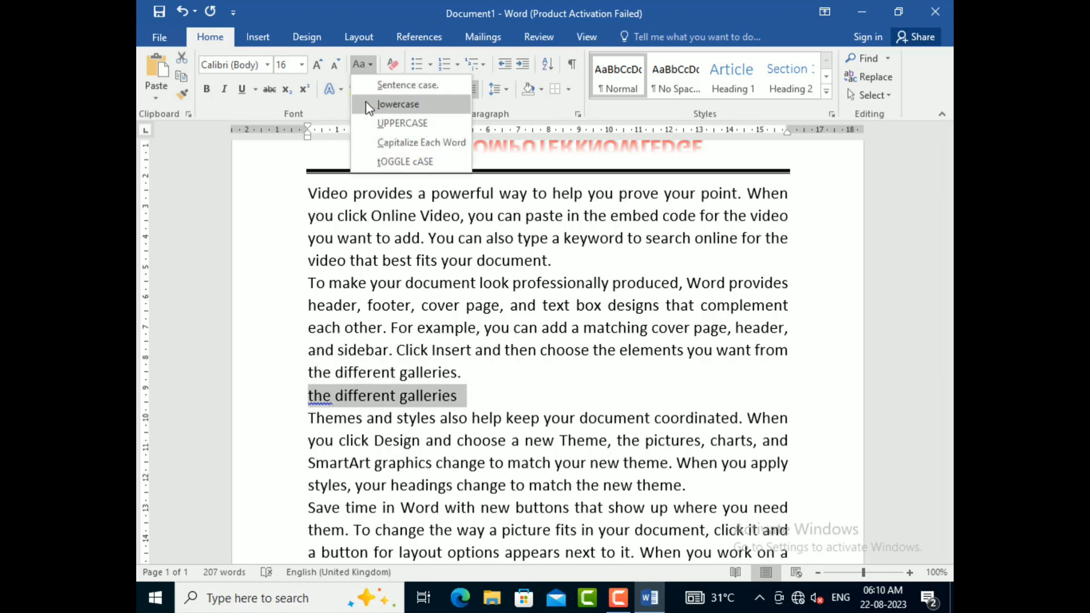
{"action": "left_click", "coordinate": [366, 102]}
{"action": "left_click", "coordinate": [366, 64]}
{"action": "left_click", "coordinate": [395, 88]}
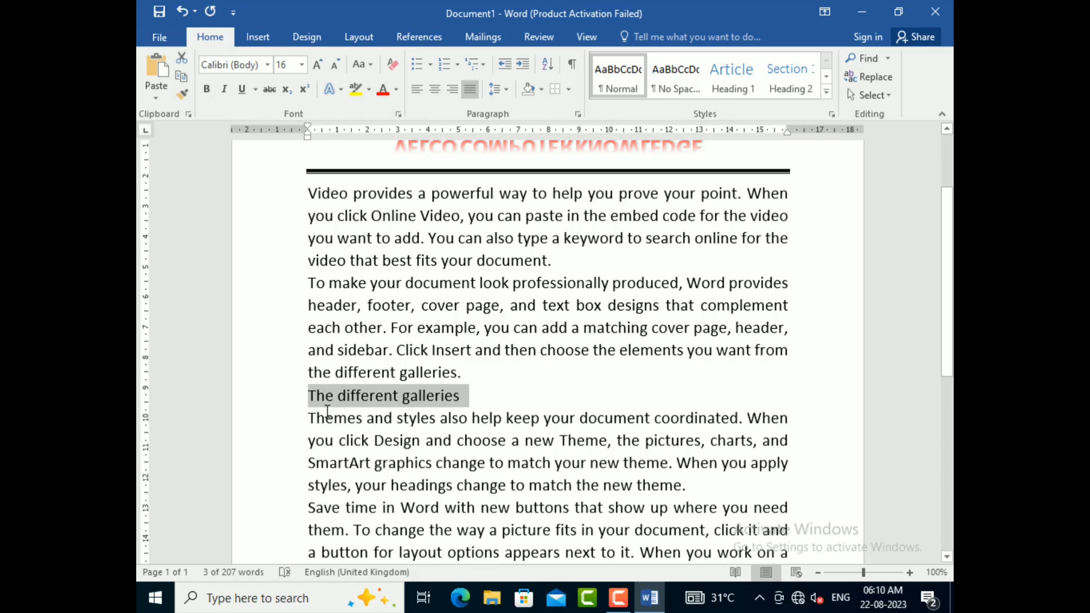
Step: Shade the "The different galleries" line with a light orange theme color
{"action": "left_click", "coordinate": [403, 396]}
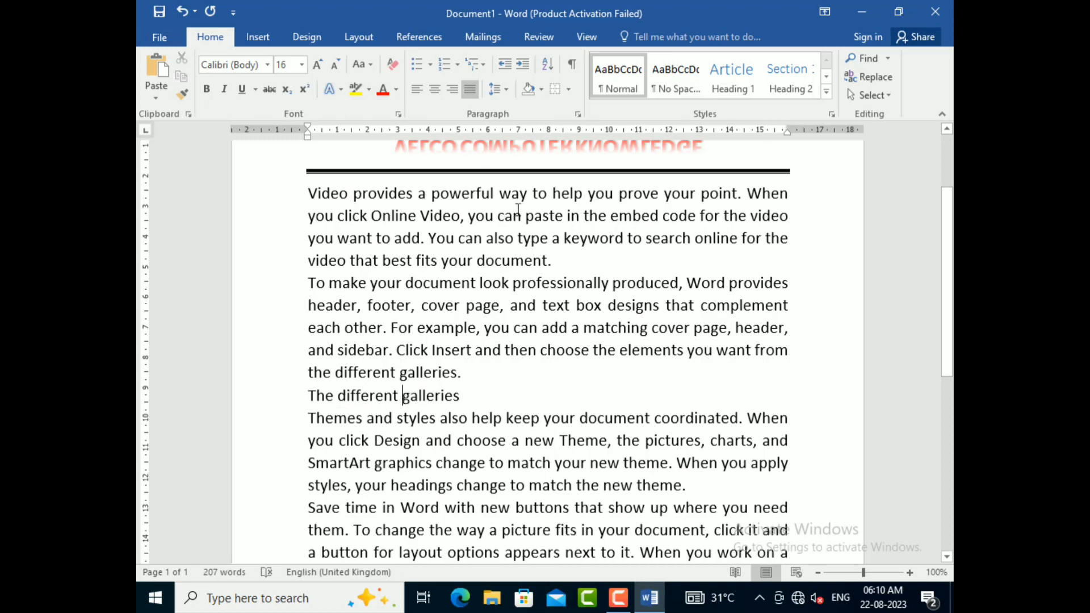
{"action": "left_click", "coordinate": [367, 91]}
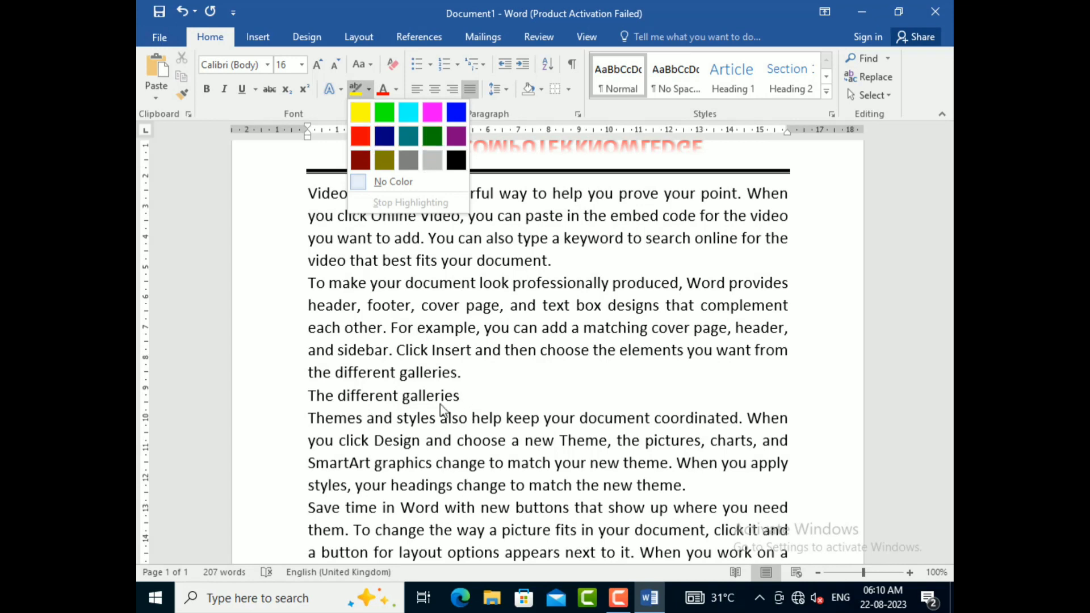
{"action": "left_click", "coordinate": [404, 396]}
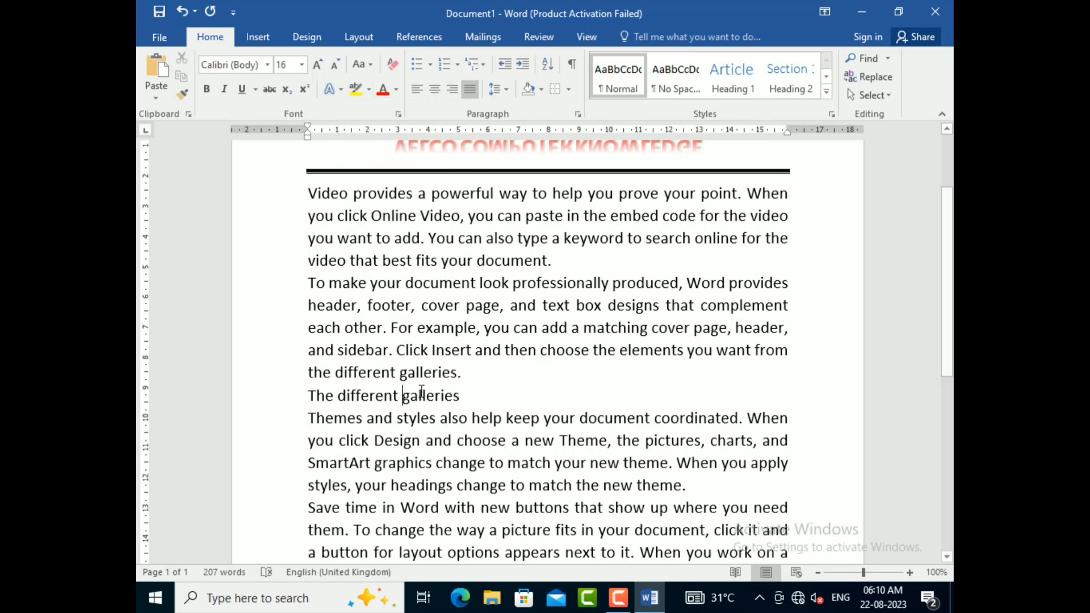
{"action": "left_click", "coordinate": [541, 89]}
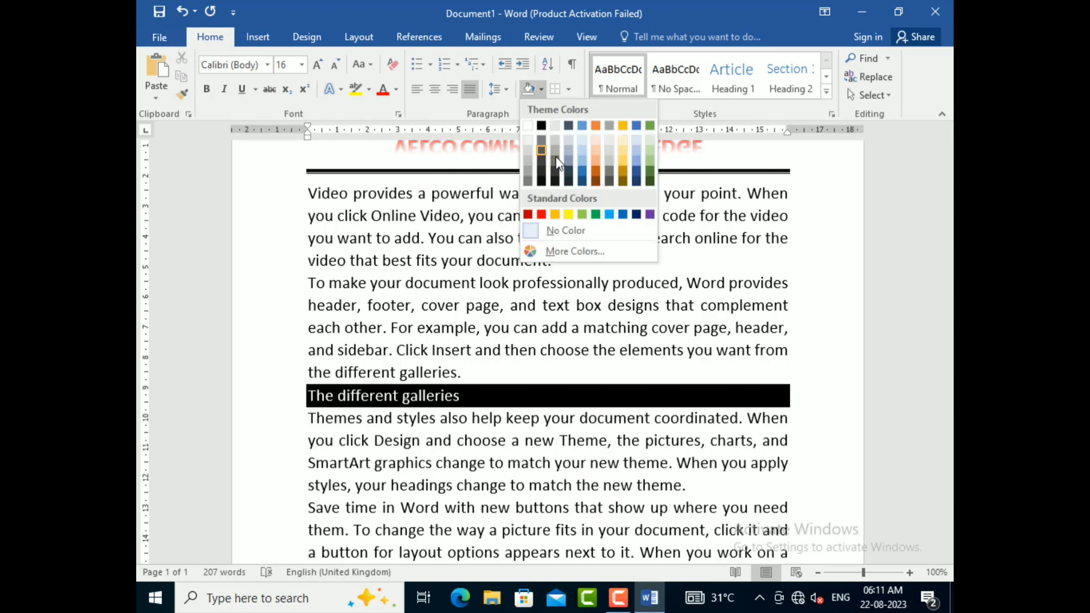
{"action": "left_click", "coordinate": [593, 161]}
Step: Split "the new theme" onto its own line, delete its period, and end the sentence above with a period after "match"
{"action": "scroll", "coordinate": [589, 409], "scroll_direction": "down", "scroll_amount": 1}
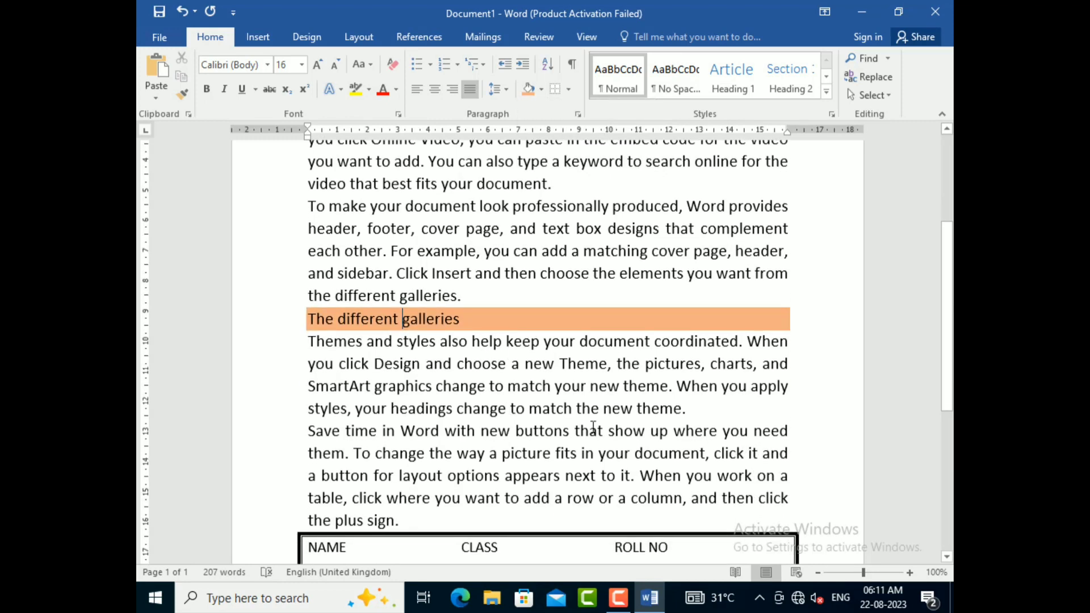
{"action": "left_click", "coordinate": [577, 408]}
{"action": "key", "text": "Return"}
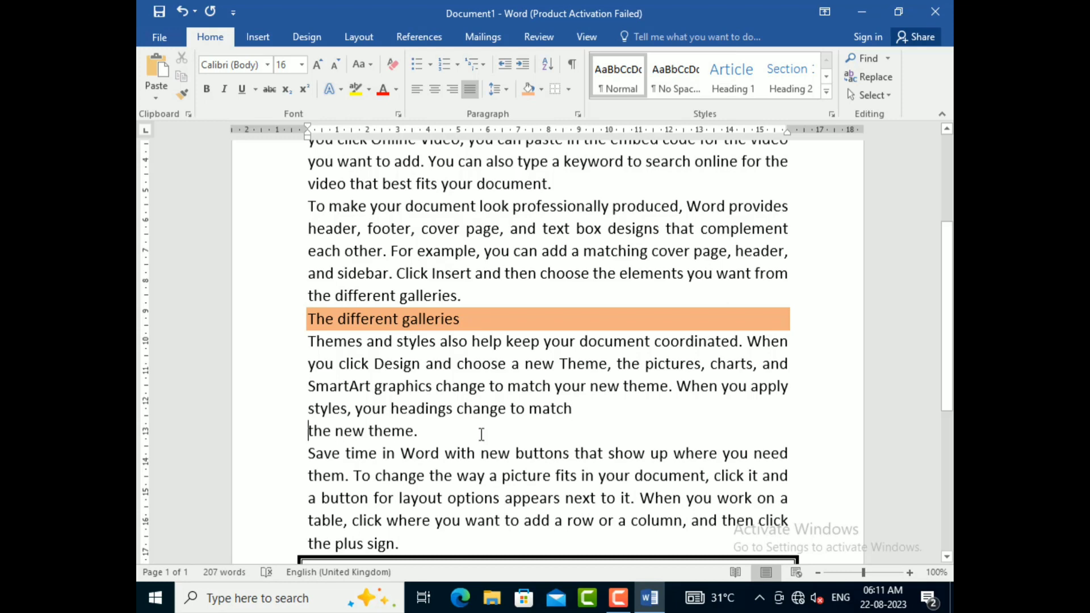
{"action": "key", "text": "F12"}
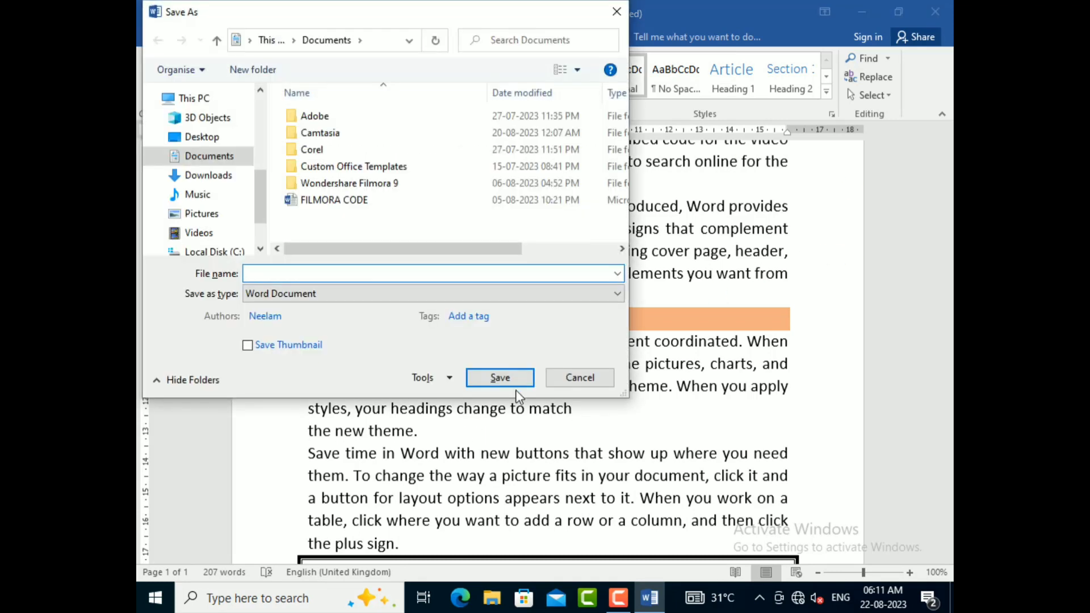
{"action": "left_click", "coordinate": [578, 377]}
{"action": "key", "text": "Down"}
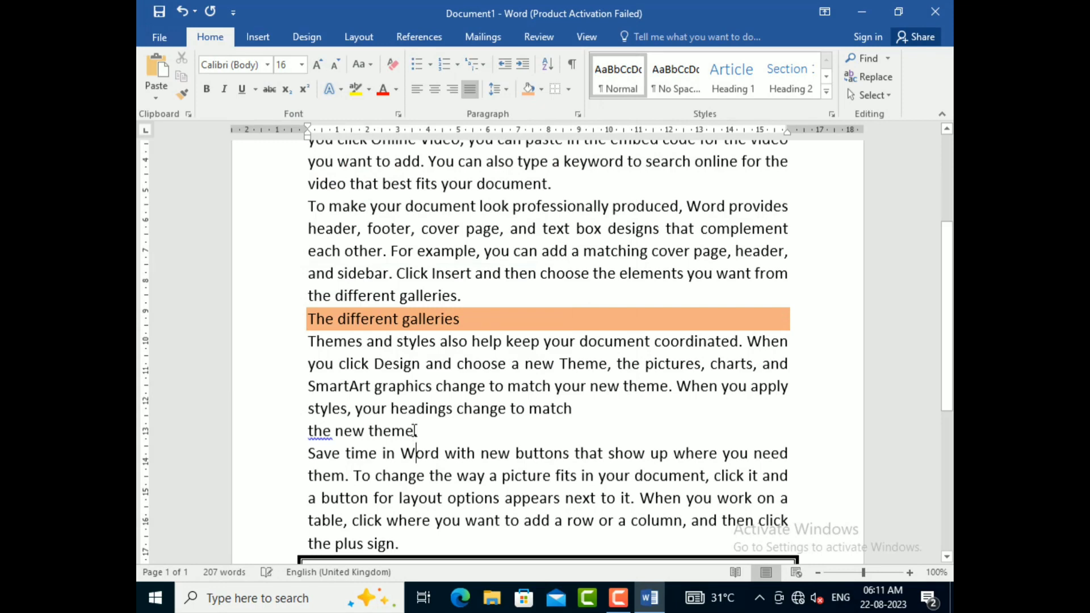
{"action": "key", "text": "Up"}
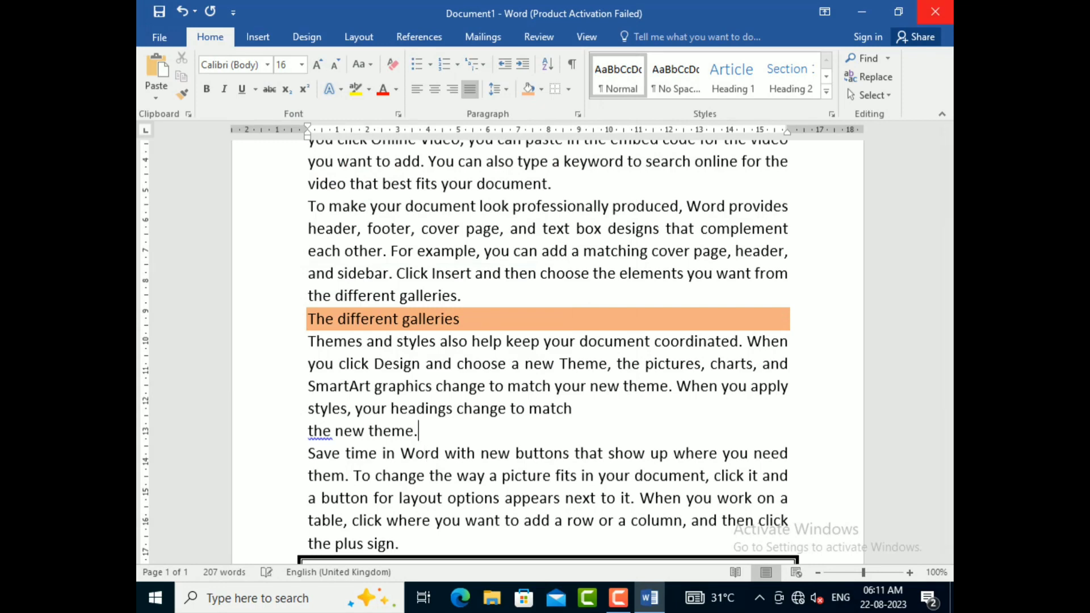
{"action": "scroll", "coordinate": [949, 5], "scroll_direction": "down", "scroll_amount": 1}
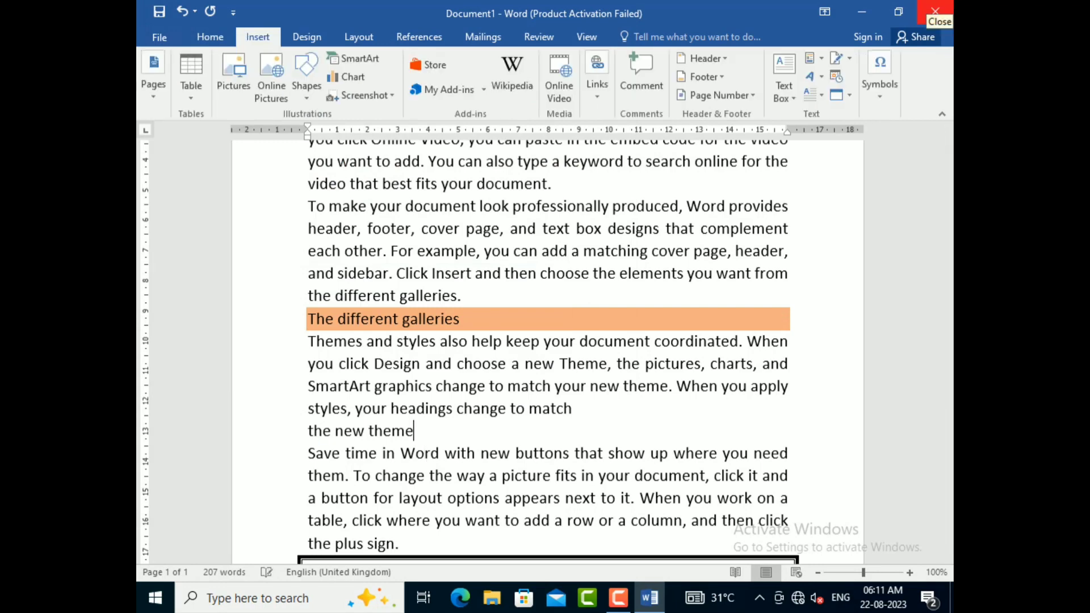
{"action": "left_click", "coordinate": [581, 413]}
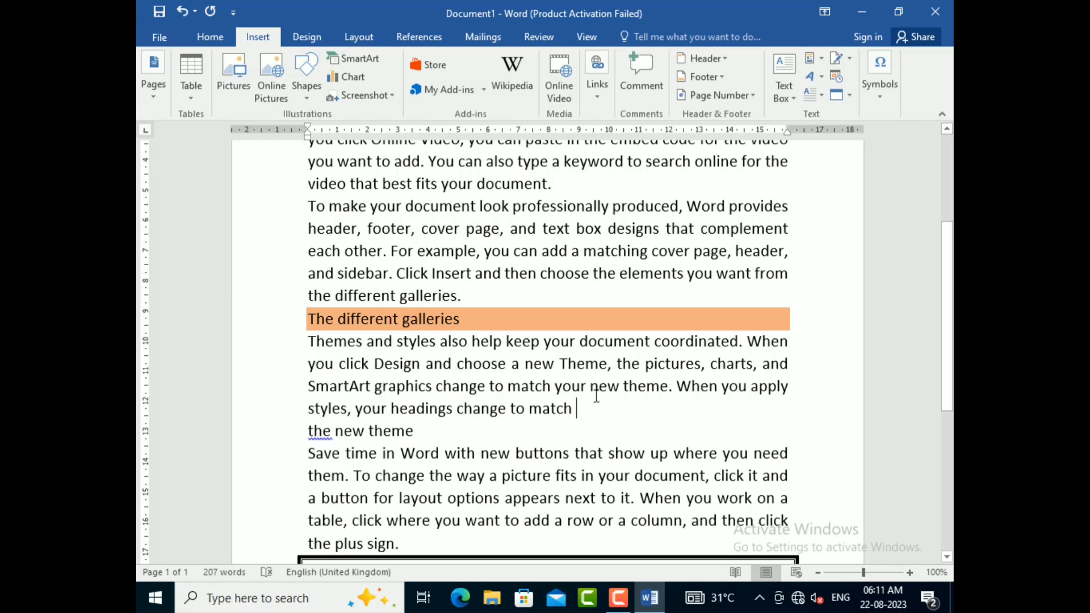
{"action": "key", "text": "BackSpace"}
{"action": "type", "text": "."}
Step: Change the line "the new theme" to Sentence case and give it the same light orange shading as the heading above
{"action": "left_click_drag", "start_coordinate": [401, 430], "coordinate": [297, 433]}
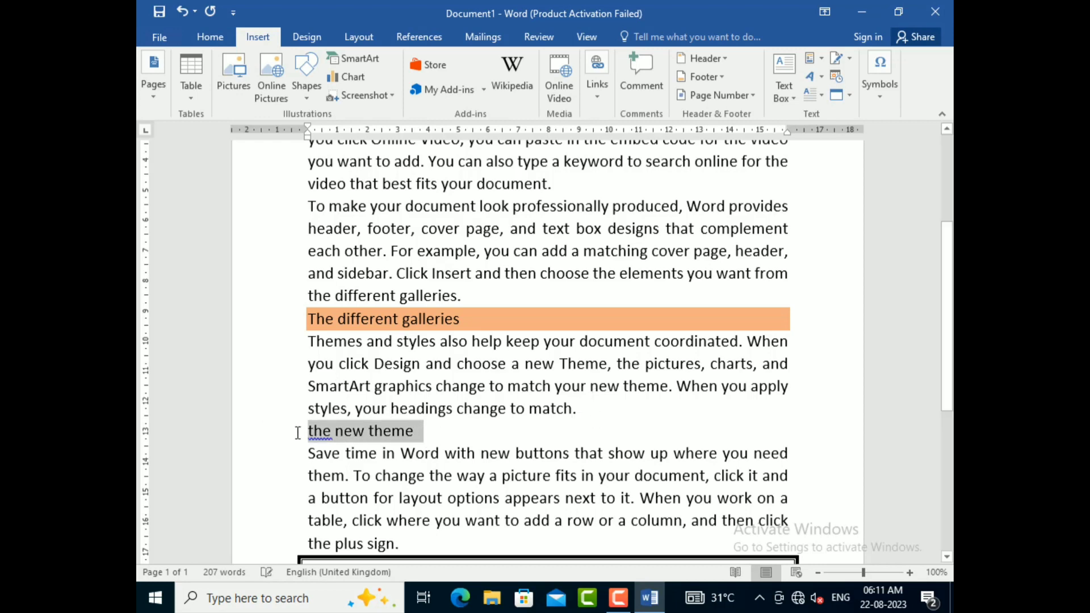
{"action": "left_click", "coordinate": [207, 35]}
{"action": "left_click", "coordinate": [369, 64]}
{"action": "left_click", "coordinate": [377, 83]}
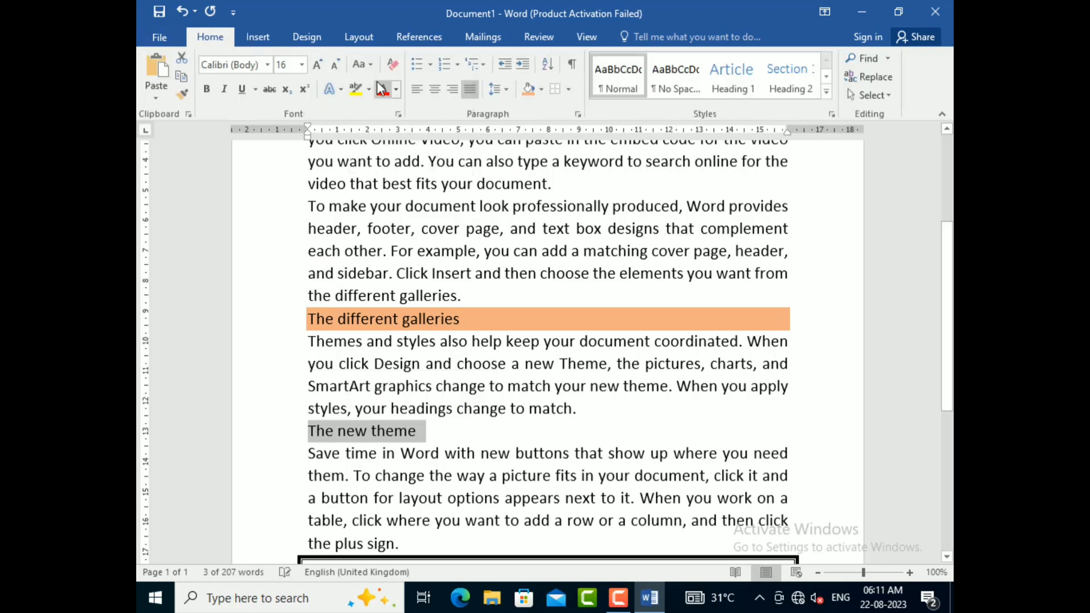
{"action": "left_click", "coordinate": [531, 93]}
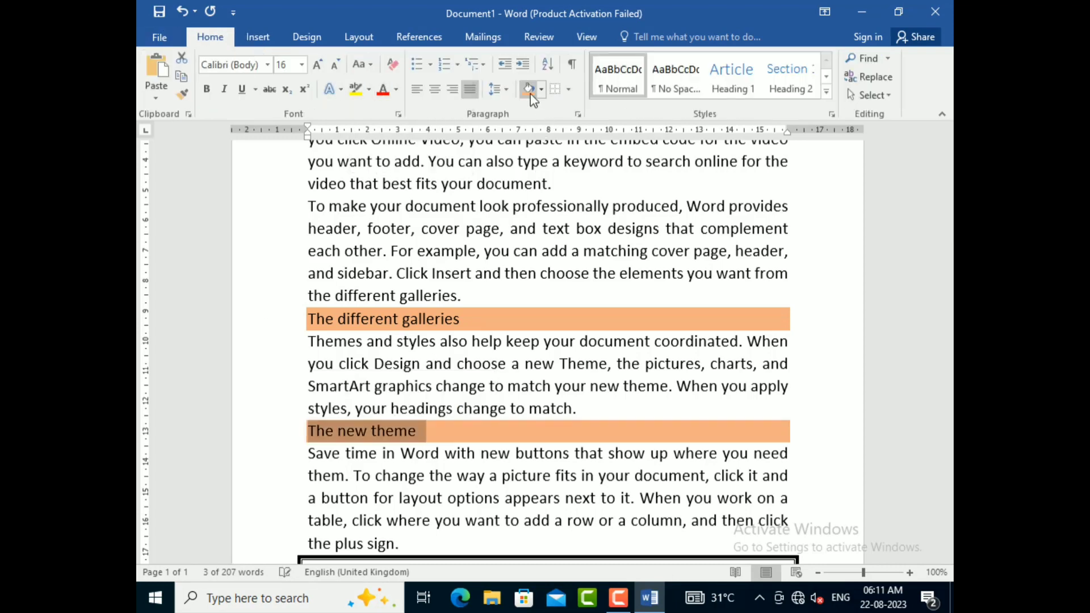
Step: Apply the No Spacing style to the first two body paragraphs below the title
{"action": "scroll", "coordinate": [543, 367], "scroll_direction": "up", "scroll_amount": 1}
{"action": "scroll", "coordinate": [542, 368], "scroll_direction": "up", "scroll_amount": 2}
{"action": "scroll", "coordinate": [543, 368], "scroll_direction": "down", "scroll_amount": 4}
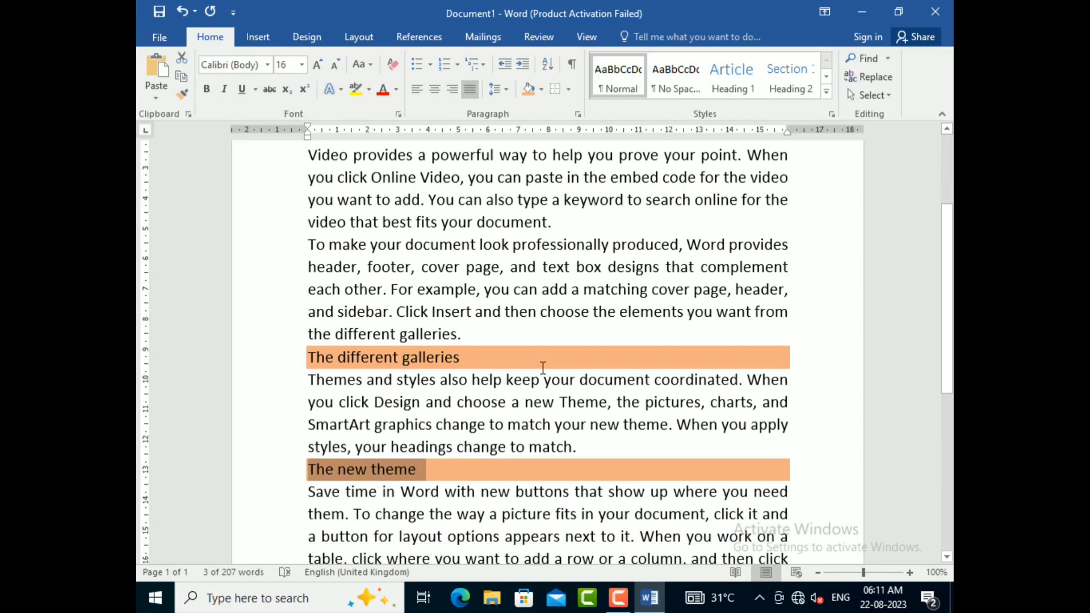
{"action": "scroll", "coordinate": [543, 368], "scroll_direction": "up", "scroll_amount": 1}
{"action": "scroll", "coordinate": [542, 368], "scroll_direction": "up", "scroll_amount": 3}
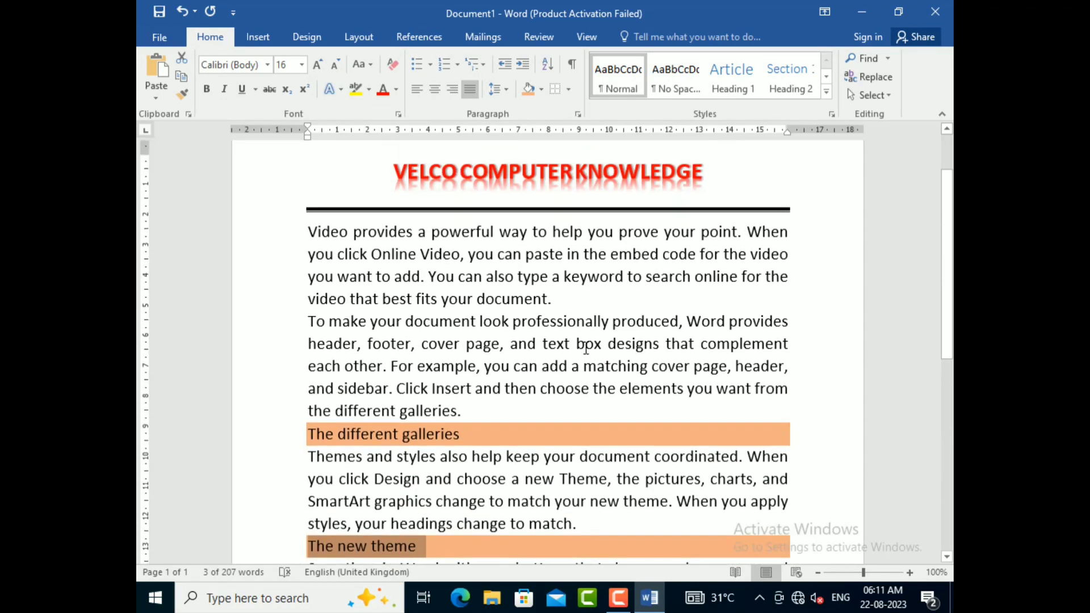
{"action": "scroll", "coordinate": [542, 289], "scroll_direction": "up", "scroll_amount": 2}
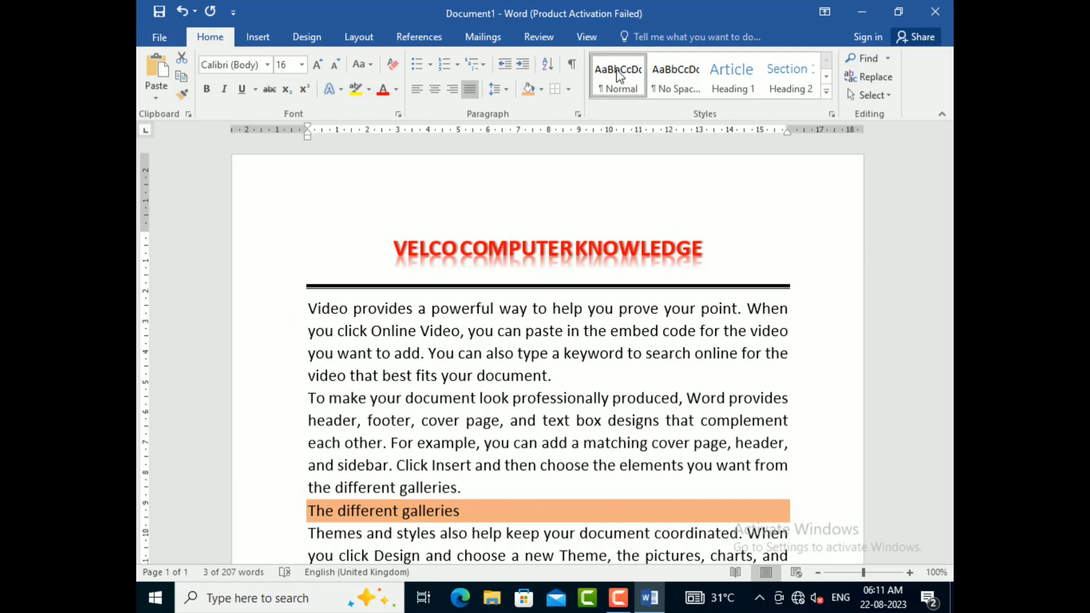
{"action": "left_click", "coordinate": [292, 310]}
{"action": "left_click_drag", "start_coordinate": [317, 346], "coordinate": [469, 483]}
{"action": "left_click", "coordinate": [689, 90]}
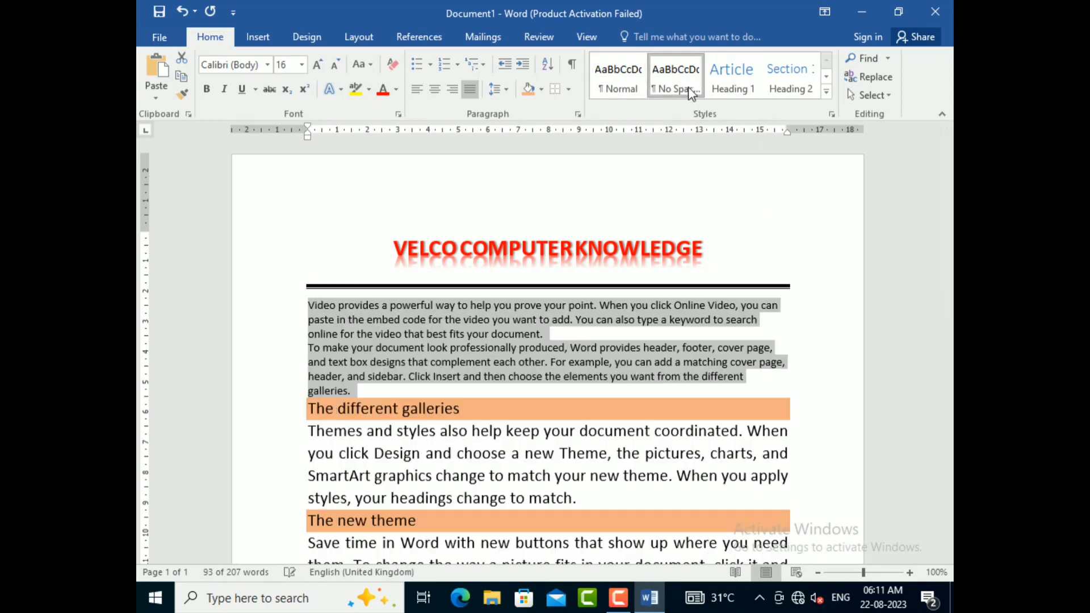
Step: Apply the No Spacing style to the paragraphs under "The different galleries" and "The new theme"
{"action": "scroll", "coordinate": [531, 328], "scroll_direction": "down", "scroll_amount": 1}
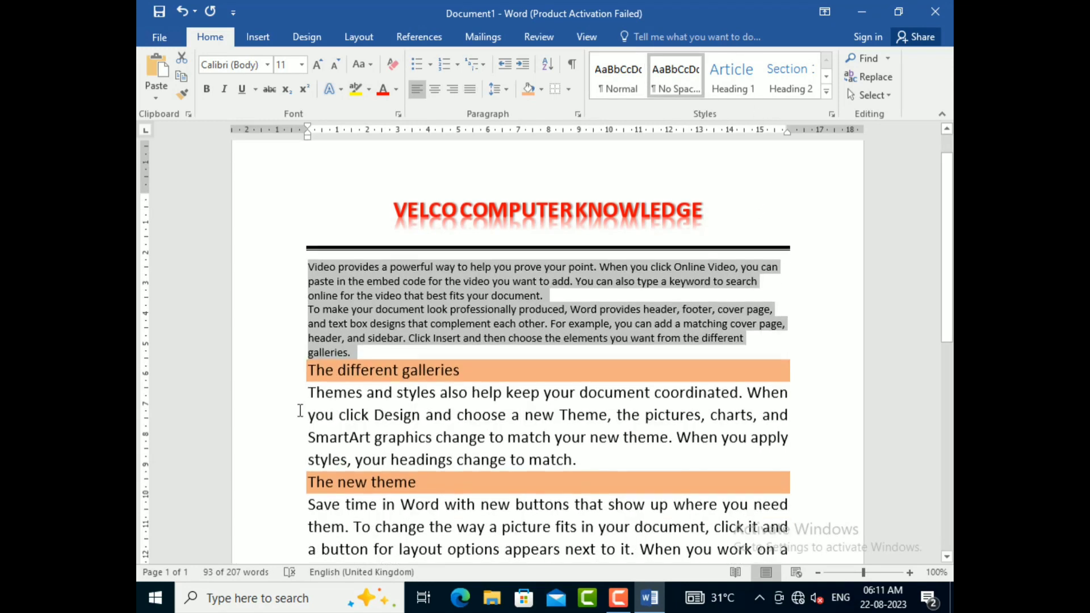
{"action": "left_click_drag", "start_coordinate": [311, 396], "coordinate": [588, 459]}
{"action": "left_click", "coordinate": [676, 77]}
{"action": "scroll", "coordinate": [307, 379], "scroll_direction": "down", "scroll_amount": 2}
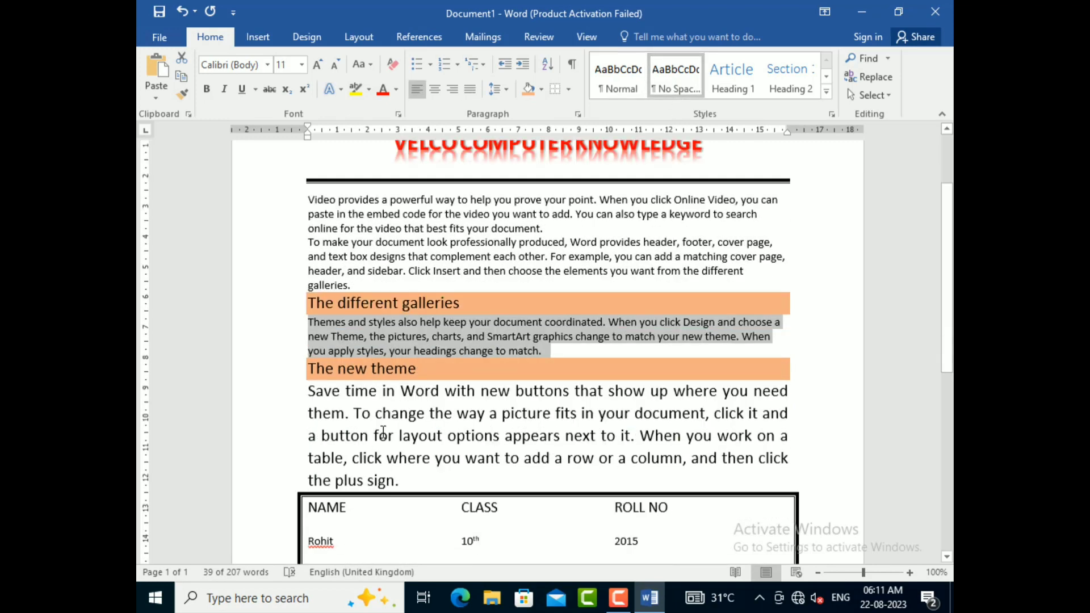
{"action": "left_click_drag", "start_coordinate": [308, 381], "coordinate": [397, 471]}
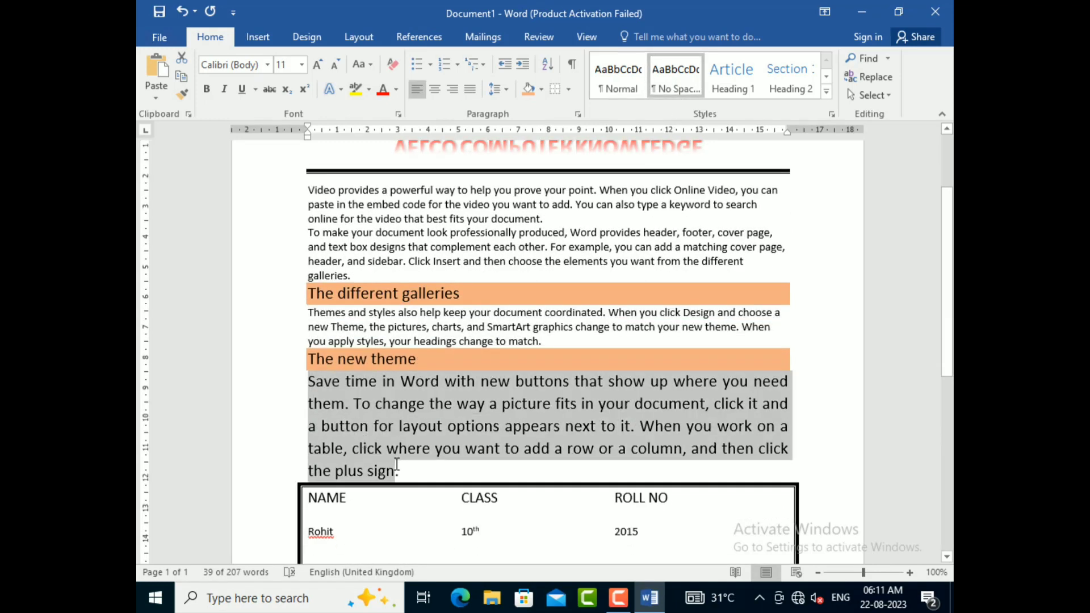
{"action": "left_click", "coordinate": [675, 73]}
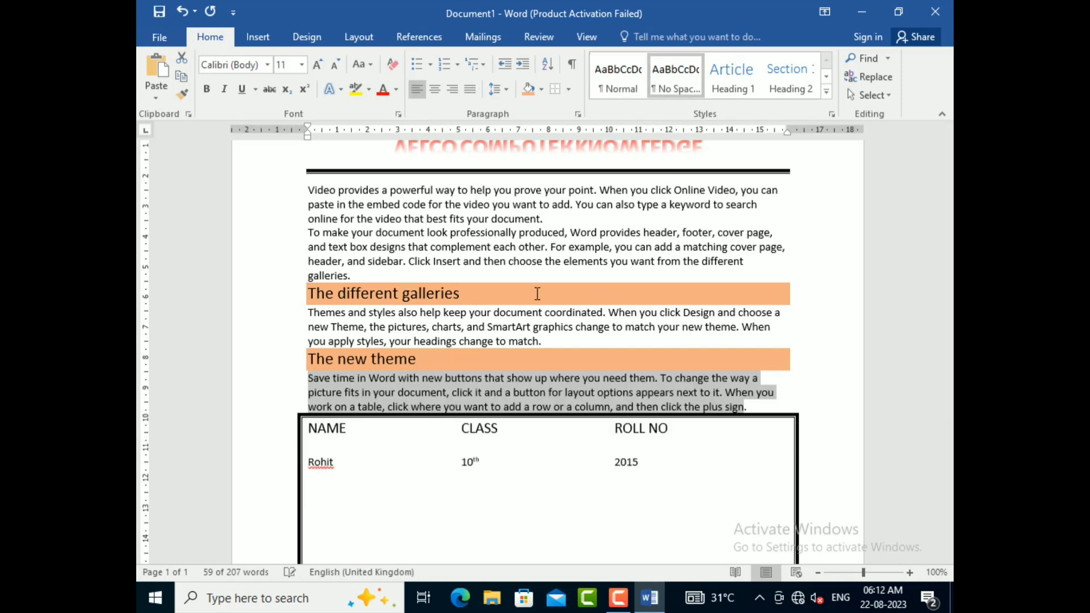
Step: Review the document's formatting from the name, class and roll number box back up to the title
{"action": "left_click", "coordinate": [498, 393]}
{"action": "scroll", "coordinate": [491, 287], "scroll_direction": "up", "scroll_amount": 1}
{"action": "scroll", "coordinate": [491, 287], "scroll_direction": "down", "scroll_amount": 8}
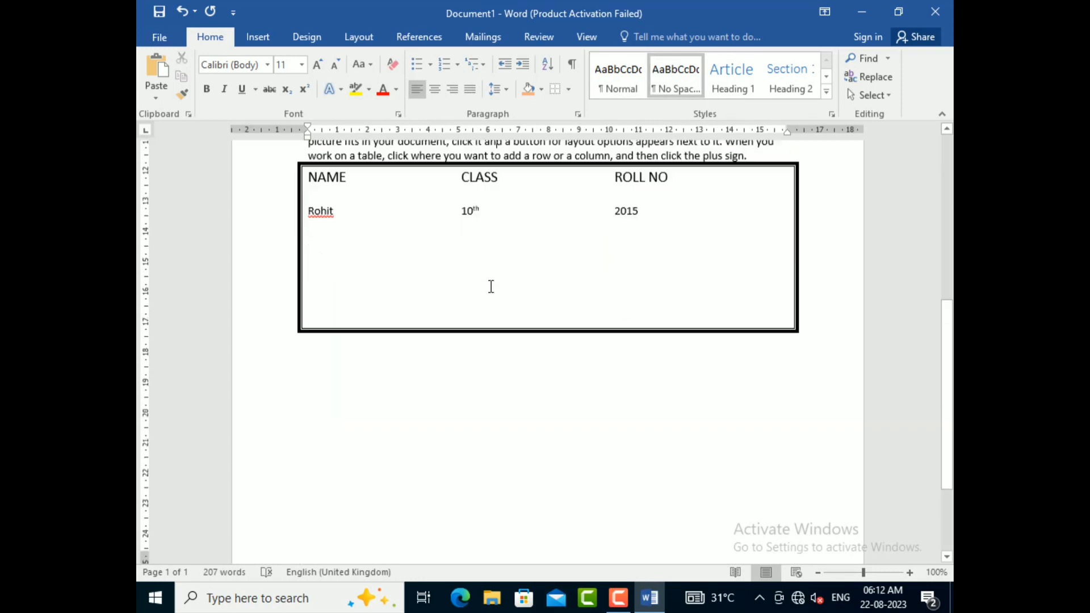
{"action": "scroll", "coordinate": [491, 287], "scroll_direction": "up", "scroll_amount": 3}
{"action": "scroll", "coordinate": [491, 287], "scroll_direction": "down", "scroll_amount": 4}
{"action": "scroll", "coordinate": [492, 287], "scroll_direction": "down", "scroll_amount": 1}
{"action": "scroll", "coordinate": [492, 287], "scroll_direction": "up", "scroll_amount": 8}
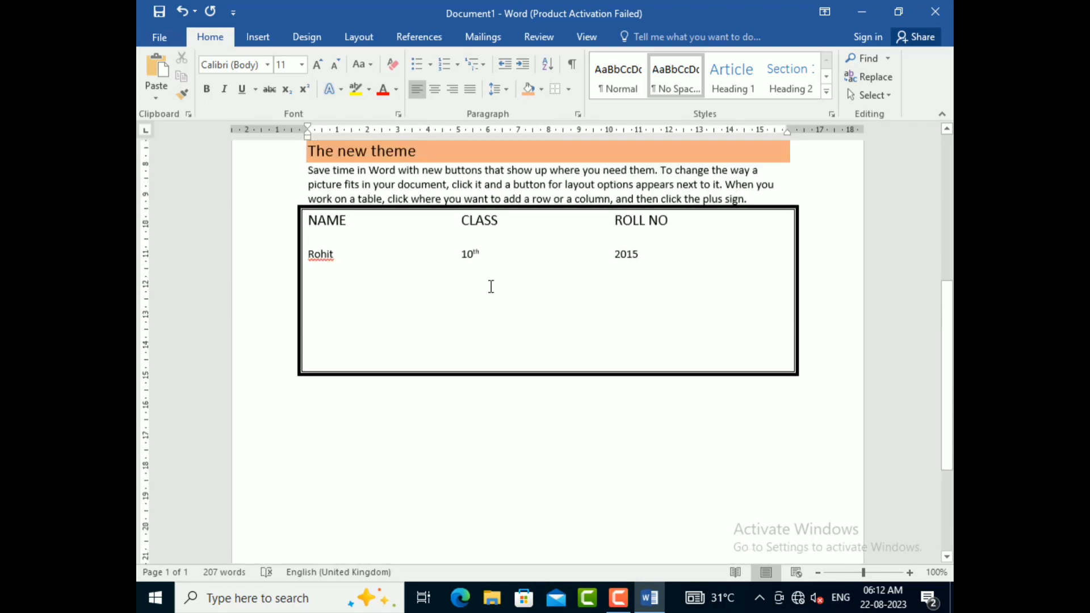
{"action": "scroll", "coordinate": [492, 286], "scroll_direction": "up", "scroll_amount": 4}
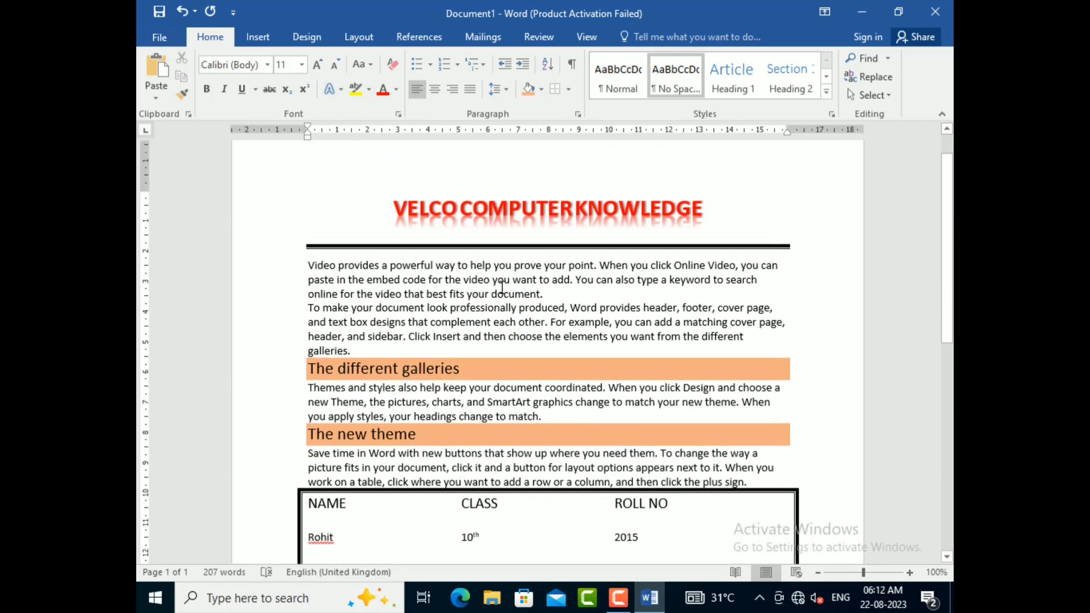
{"action": "scroll", "coordinate": [508, 287], "scroll_direction": "up", "scroll_amount": 1}
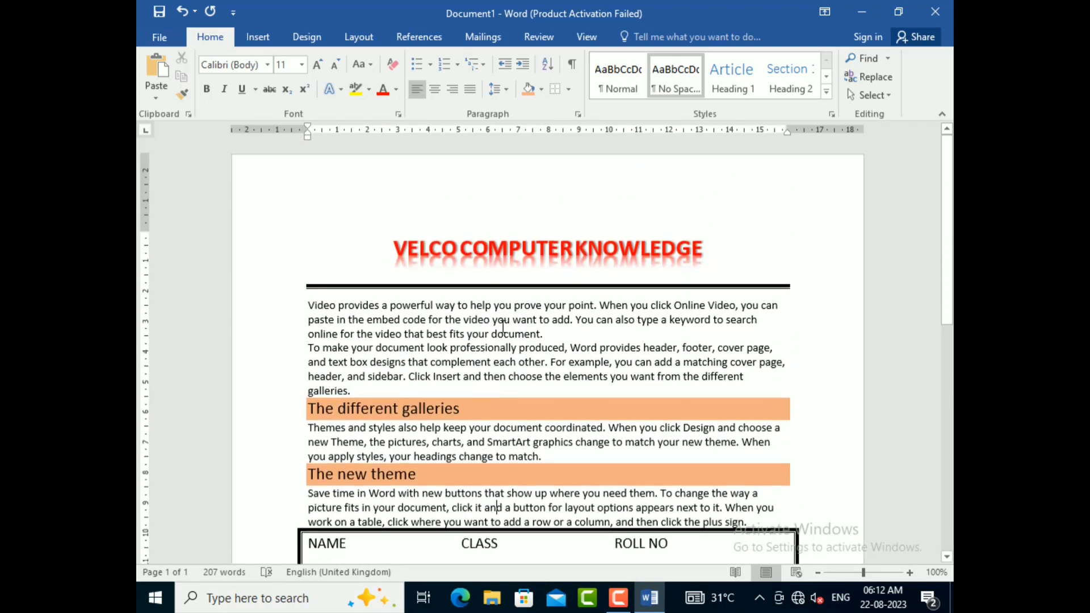
Step: Preview alternative styles from the style gallery on the shaded "The different galleries" line
{"action": "left_click", "coordinate": [514, 250]}
{"action": "left_click_drag", "start_coordinate": [663, 244], "coordinate": [388, 267]}
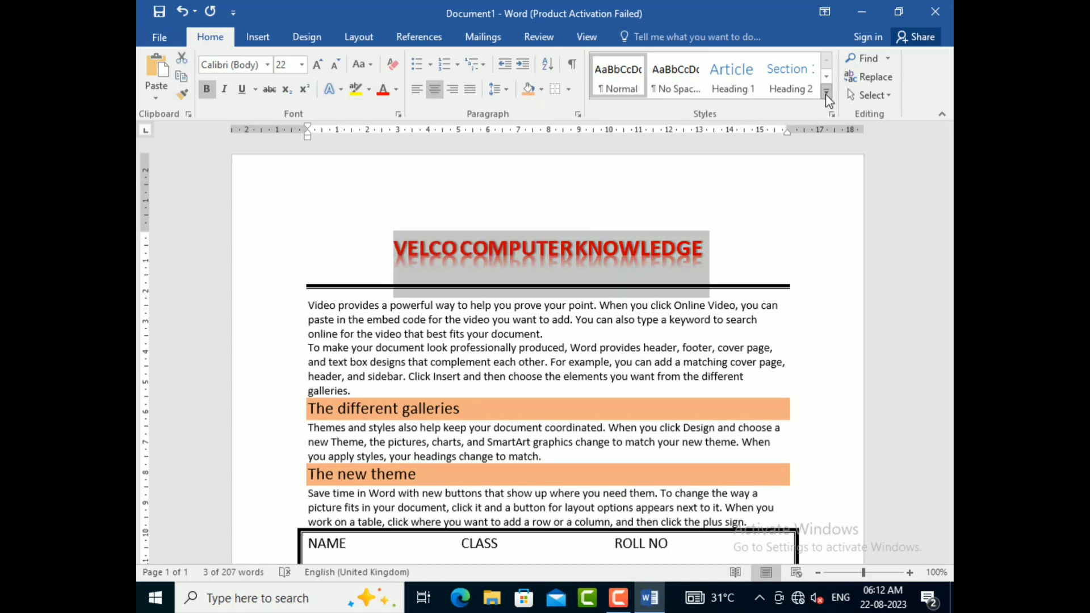
{"action": "left_click", "coordinate": [458, 409]}
{"action": "left_click", "coordinate": [302, 410]}
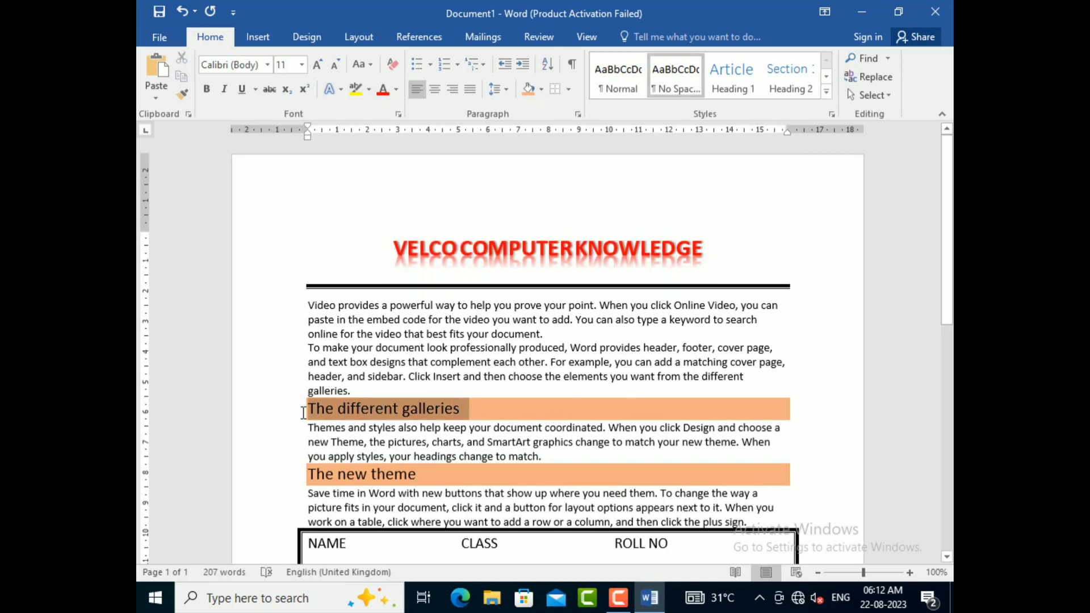
{"action": "left_click", "coordinate": [827, 92]}
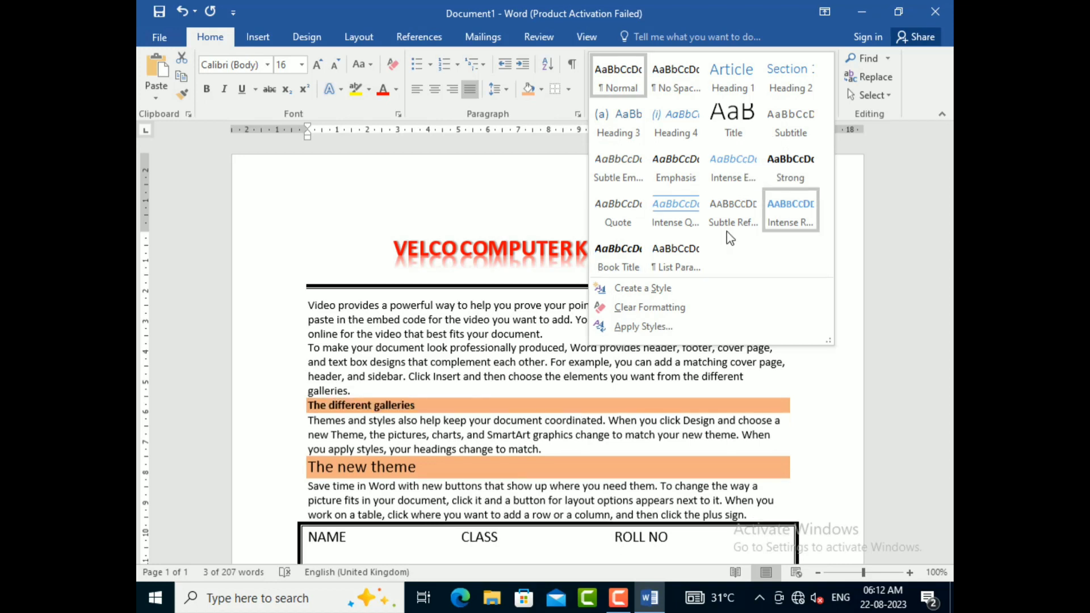
{"action": "left_click", "coordinate": [676, 211]}
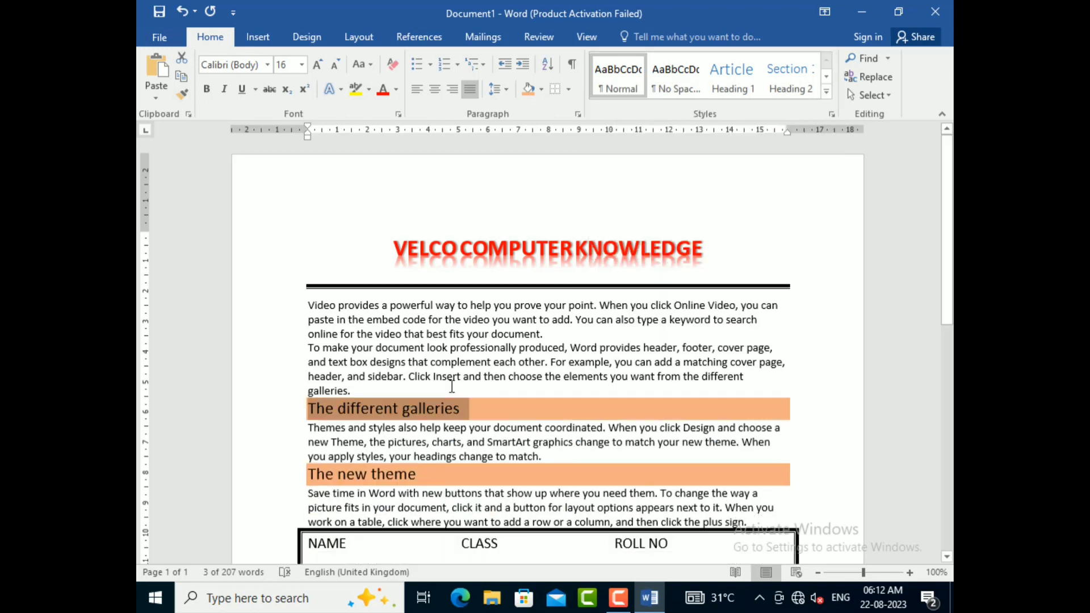
{"action": "left_click", "coordinate": [448, 456]}
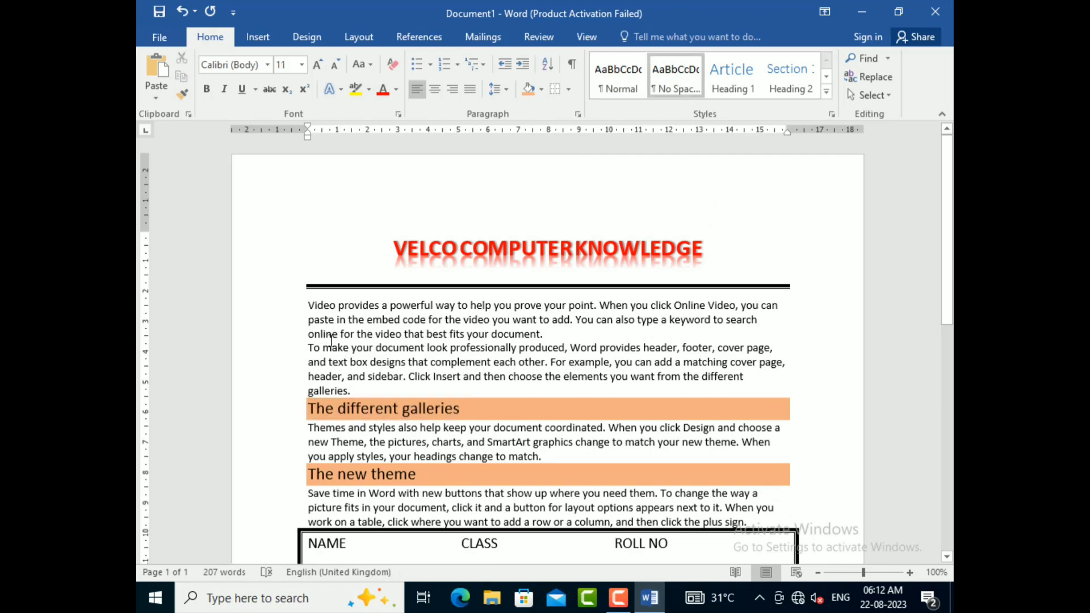
Step: Apply the Quote style to the first two body paragraphs below the title
{"action": "left_click_drag", "start_coordinate": [308, 305], "coordinate": [350, 391]}
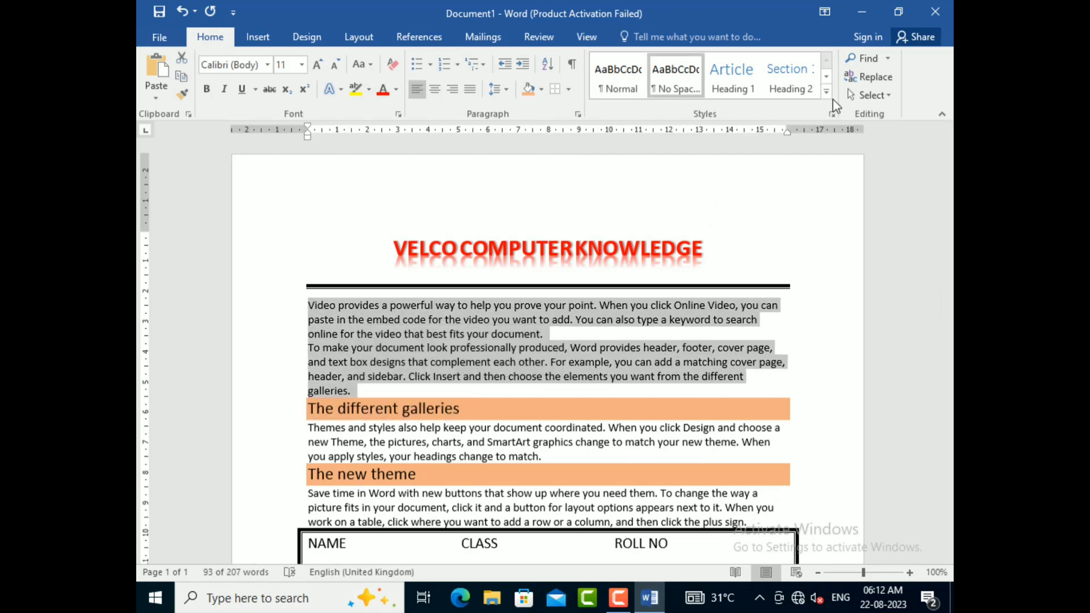
{"action": "left_click", "coordinate": [828, 92]}
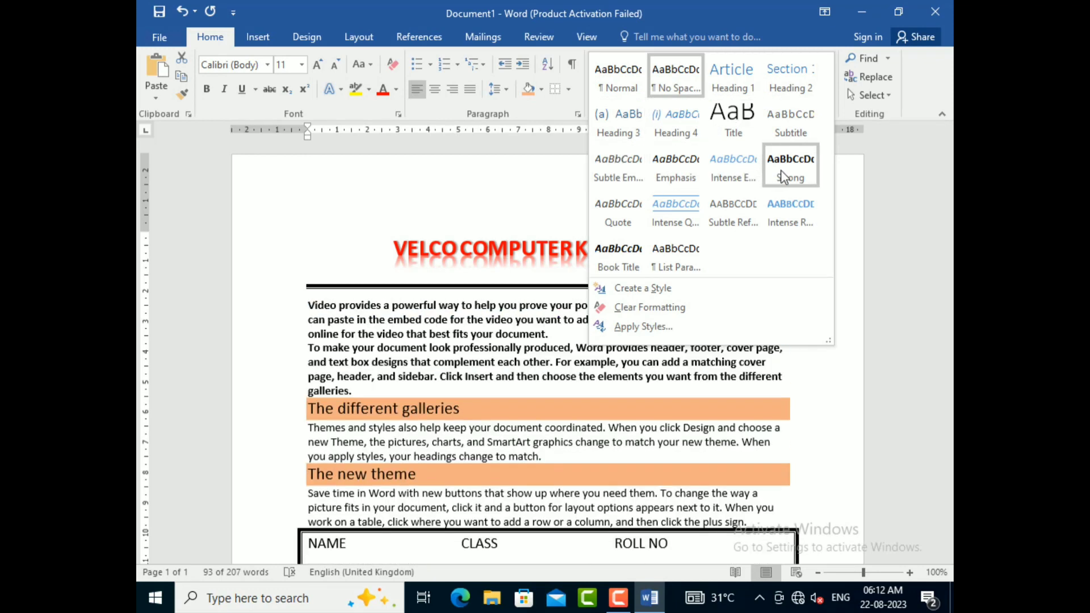
{"action": "left_click", "coordinate": [616, 220]}
{"action": "scroll", "coordinate": [355, 386], "scroll_direction": "down", "scroll_amount": 5}
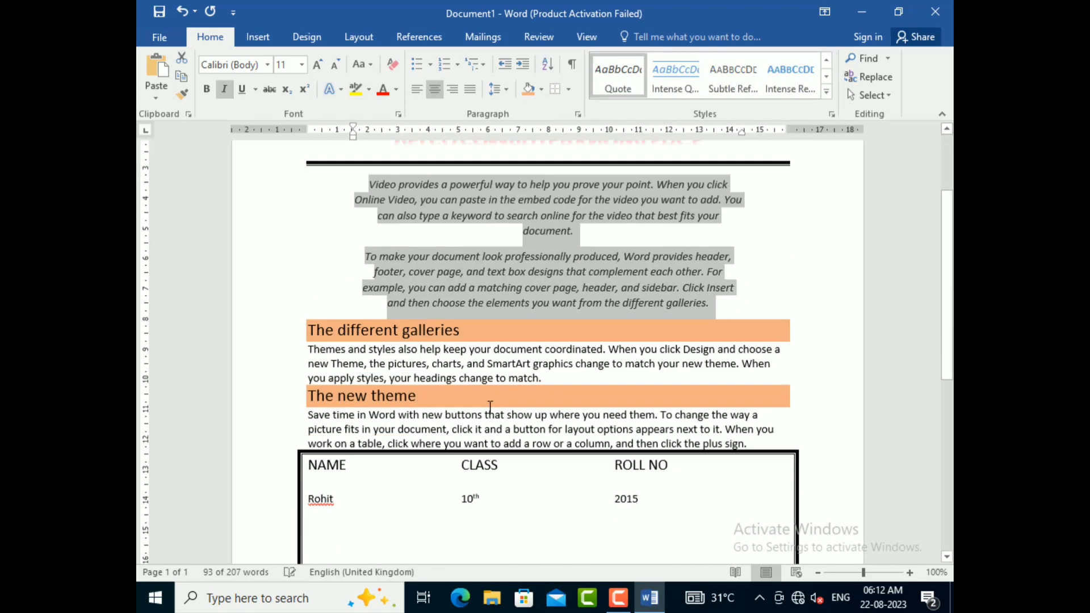
{"action": "scroll", "coordinate": [409, 370], "scroll_direction": "down", "scroll_amount": 3}
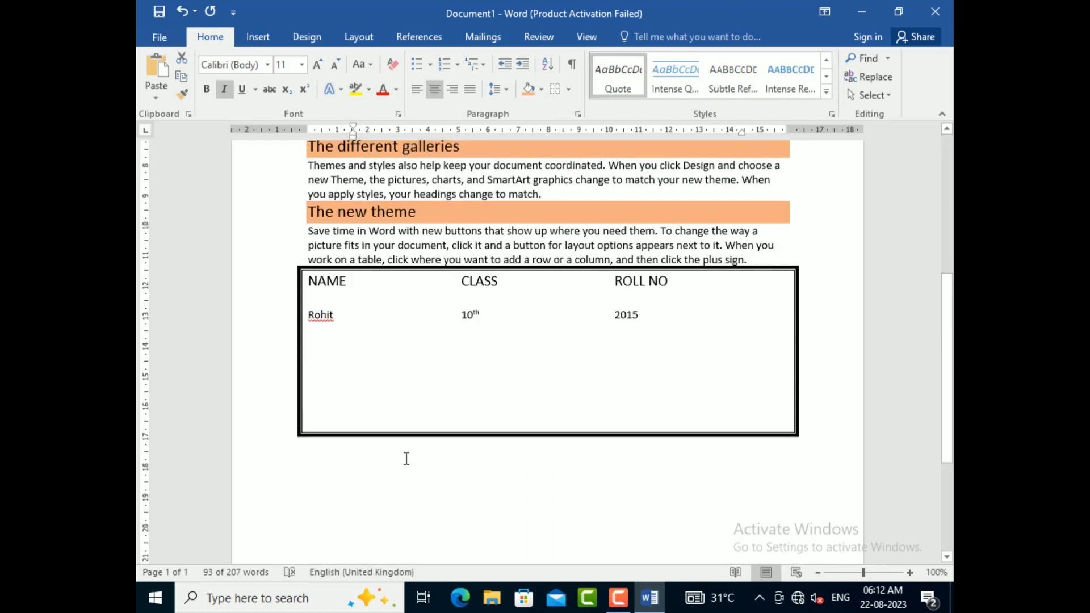
Step: Insert four paragraphs of random sample text below the bordered name, class and roll number box using =rand(4)
{"action": "left_click", "coordinate": [299, 482]}
{"action": "left_click", "coordinate": [338, 488]}
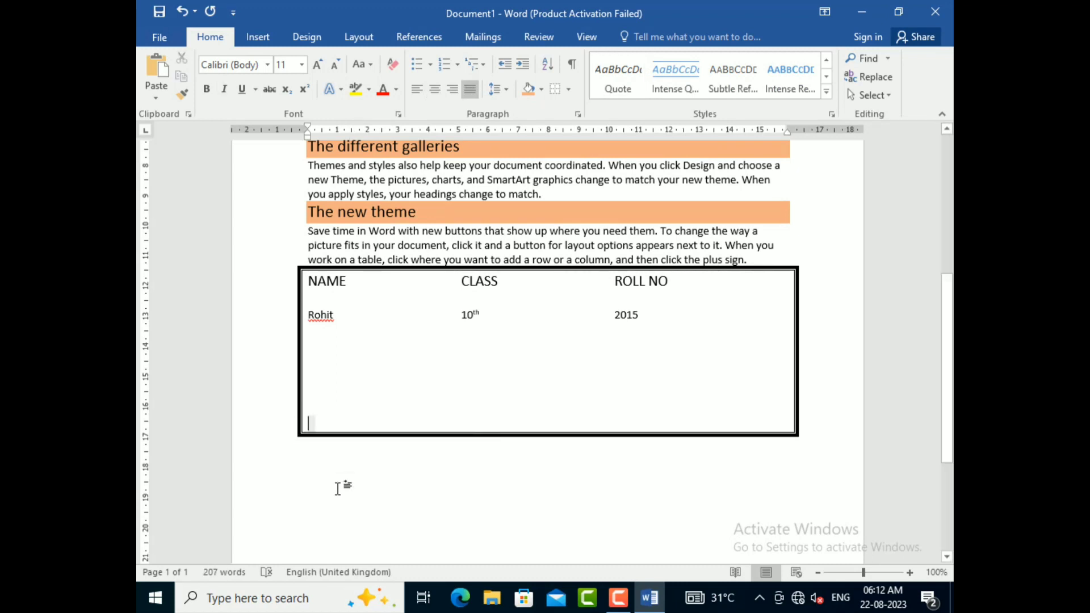
{"action": "triple_click", "coordinate": [314, 470]}
{"action": "left_click", "coordinate": [314, 470]}
{"action": "double_click", "coordinate": [314, 471]}
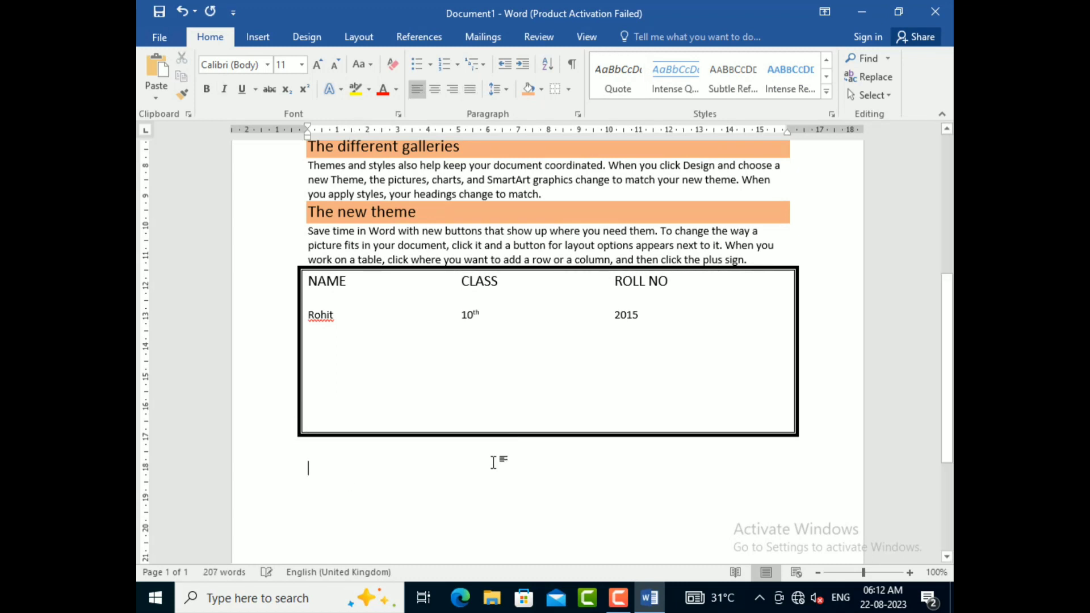
{"action": "type", "text": "=rand(4"}
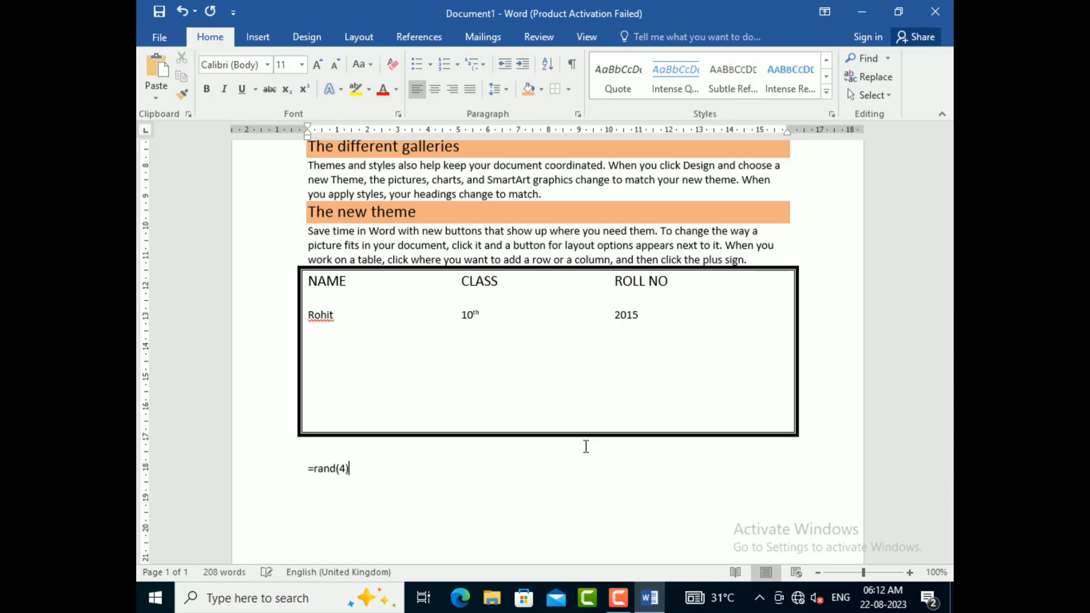
{"action": "key", "text": "Return"}
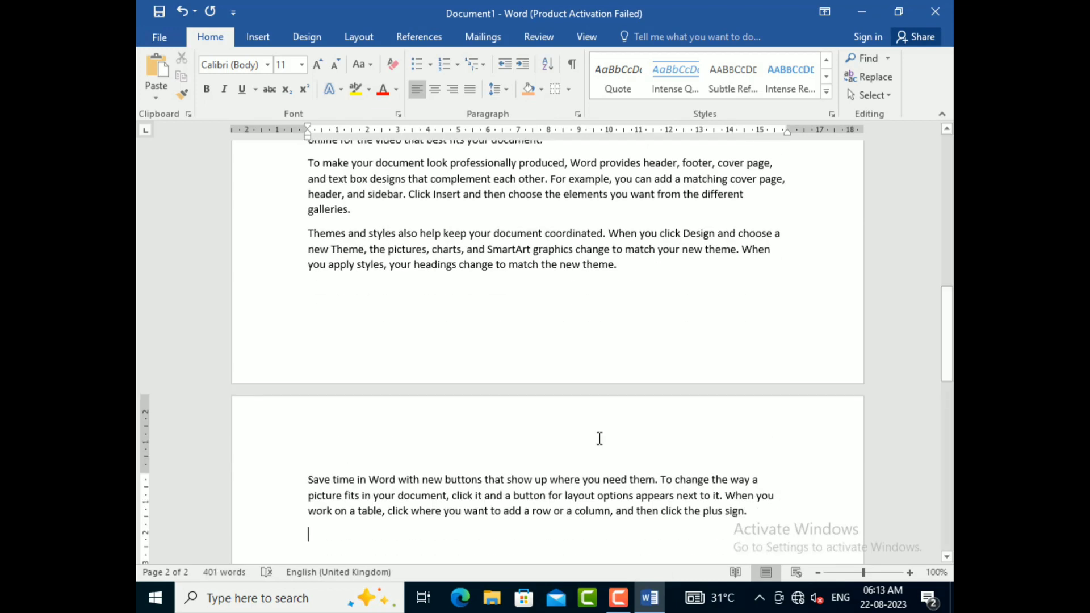
Step: Apply the Book Title style to the four sample paragraphs below the bordered box
{"action": "scroll", "coordinate": [602, 437], "scroll_direction": "up", "scroll_amount": 4}
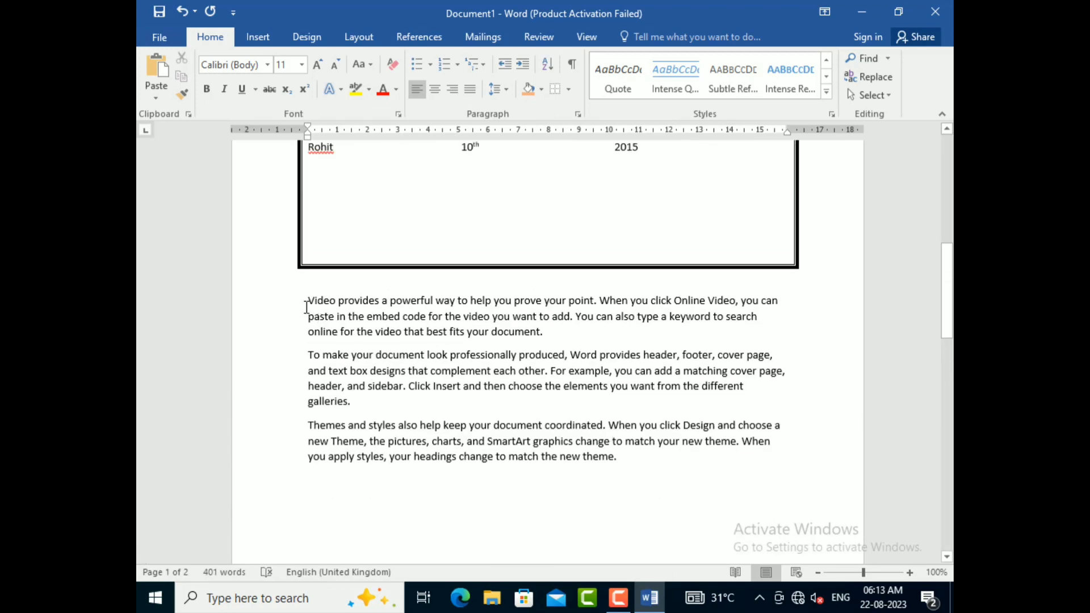
{"action": "left_click_drag", "start_coordinate": [306, 307], "coordinate": [390, 506]}
{"action": "scroll", "coordinate": [571, 434], "scroll_direction": "down", "scroll_amount": 10}
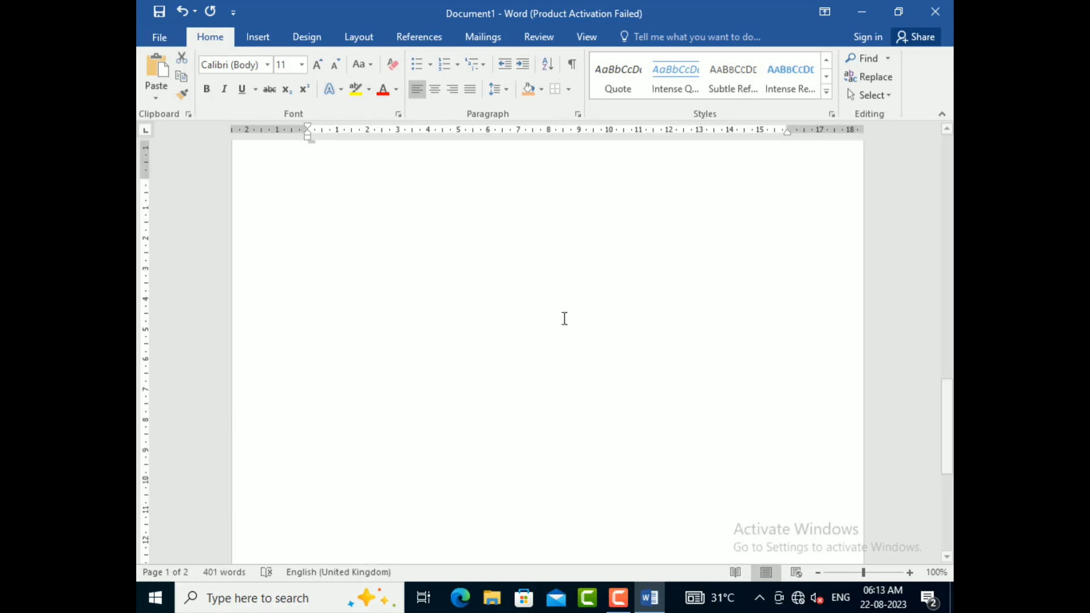
{"action": "scroll", "coordinate": [565, 318], "scroll_direction": "up", "scroll_amount": 10}
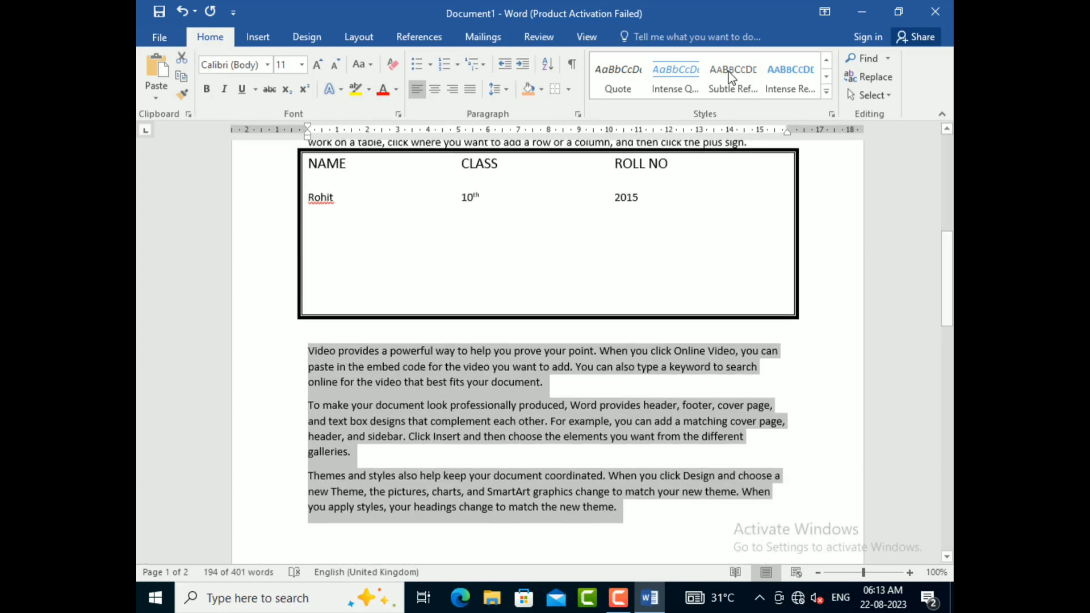
{"action": "left_click", "coordinate": [827, 92]}
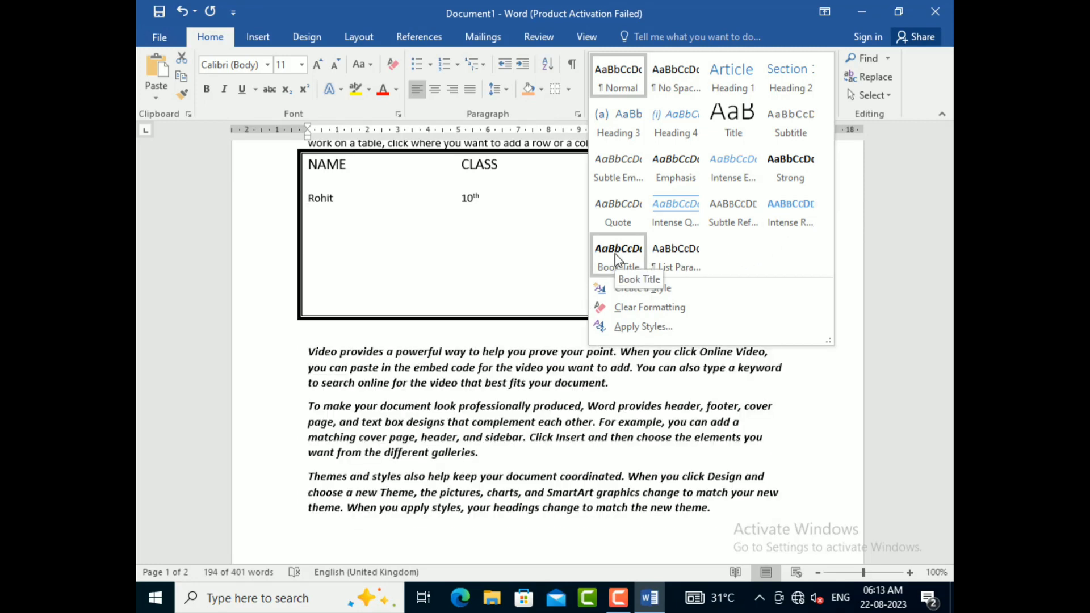
{"action": "left_click", "coordinate": [615, 254]}
Step: Create a new style named "my style" from the formatting of the VELCO COMPUTER KNOWLEDGE title
{"action": "scroll", "coordinate": [510, 310], "scroll_direction": "up", "scroll_amount": 6}
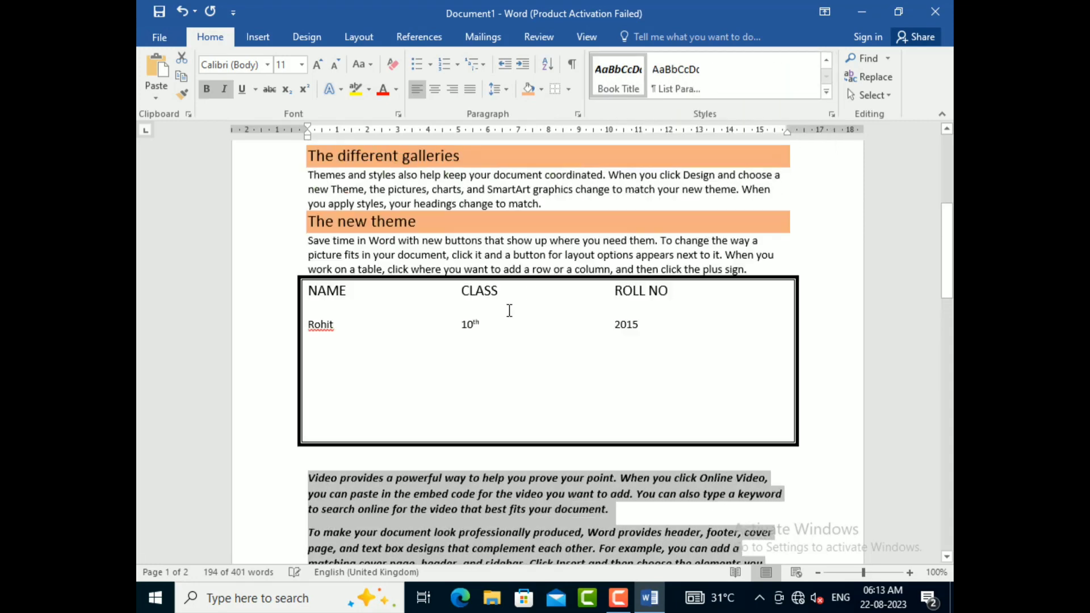
{"action": "scroll", "coordinate": [509, 309], "scroll_direction": "up", "scroll_amount": 3}
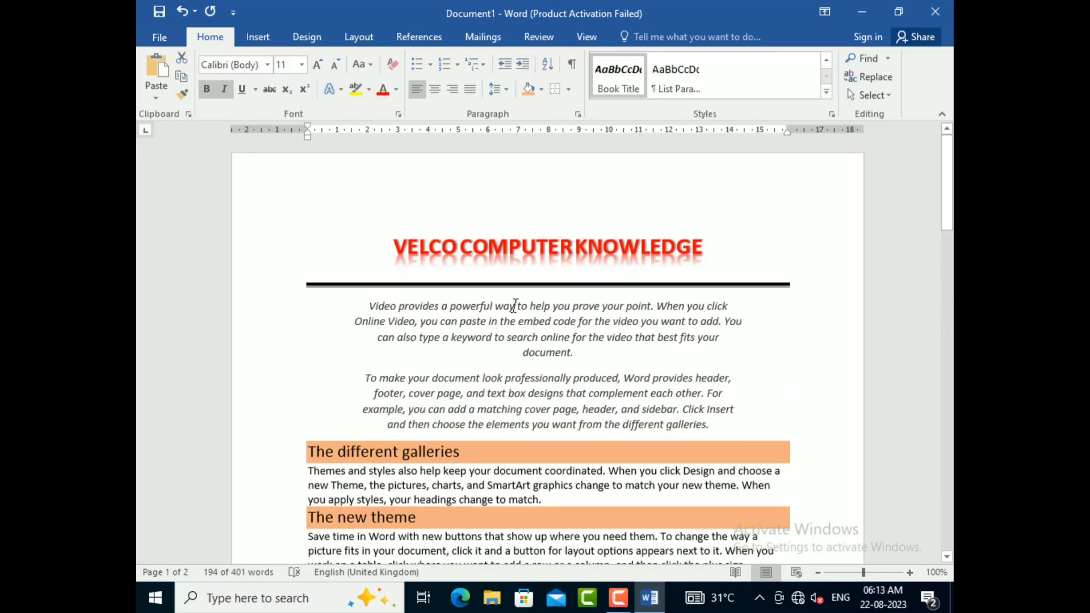
{"action": "left_click", "coordinate": [550, 249]}
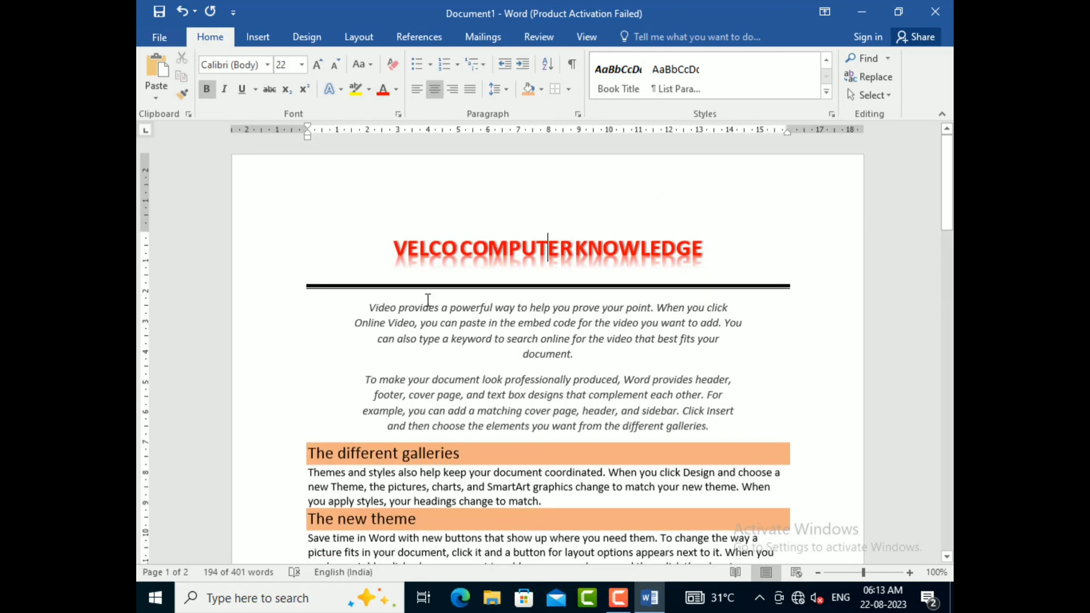
{"action": "triple_click", "coordinate": [545, 241]}
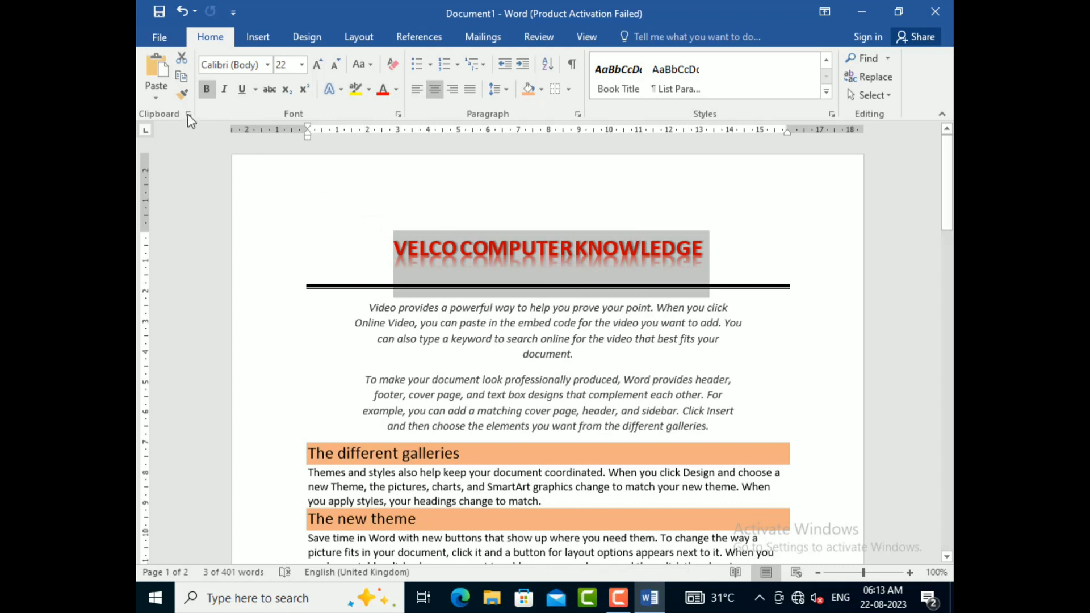
{"action": "left_click", "coordinate": [827, 92]}
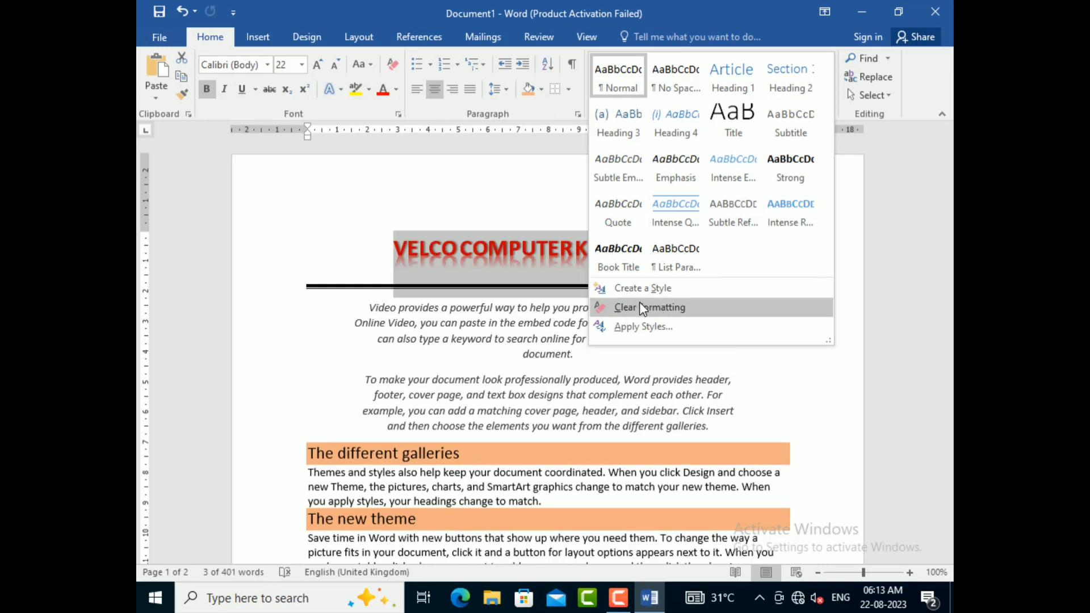
{"action": "left_click", "coordinate": [643, 288]}
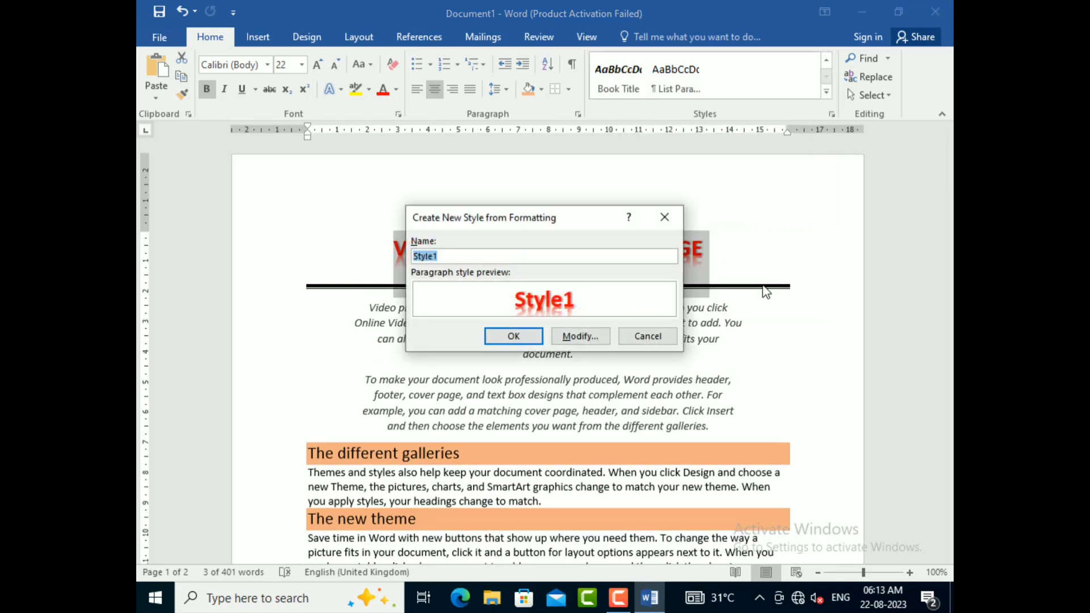
{"action": "key", "text": "BackSpace"}
{"action": "type", "text": "my s"}
{"action": "left_click", "coordinate": [529, 340]}
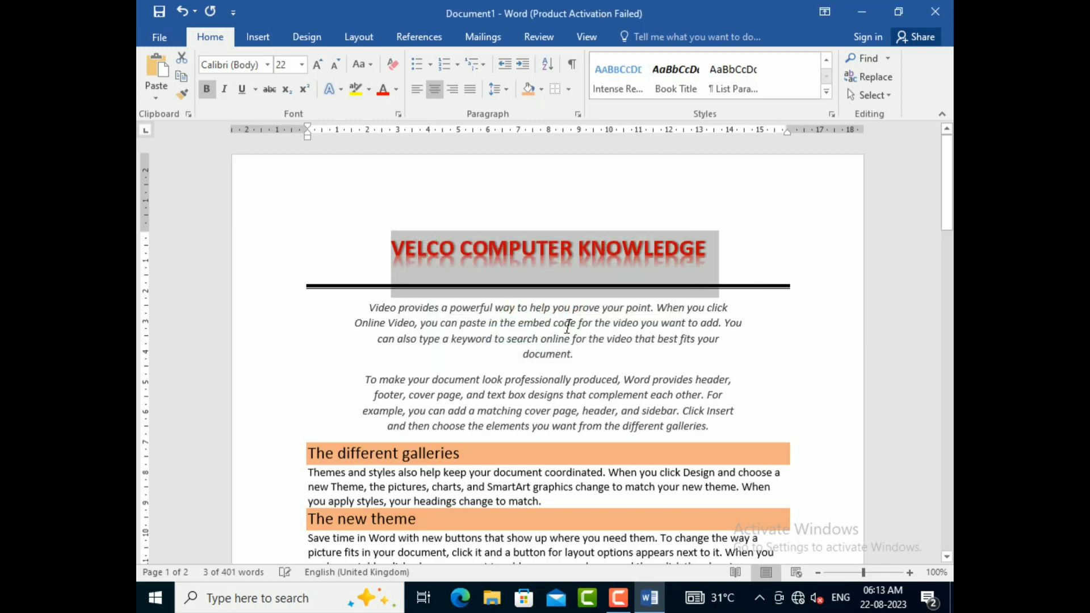
Step: Apply the custom "my style" style to the shaded "The new theme" heading
{"action": "left_click", "coordinate": [541, 315]}
{"action": "left_click", "coordinate": [827, 92]}
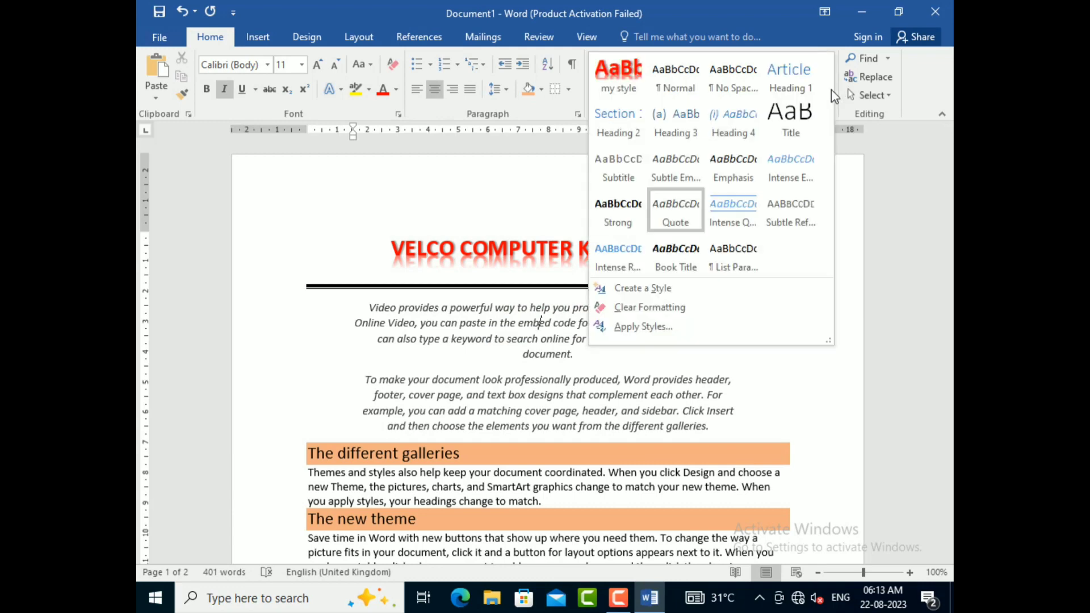
{"action": "left_click", "coordinate": [521, 339]}
{"action": "scroll", "coordinate": [531, 338], "scroll_direction": "down", "scroll_amount": 8}
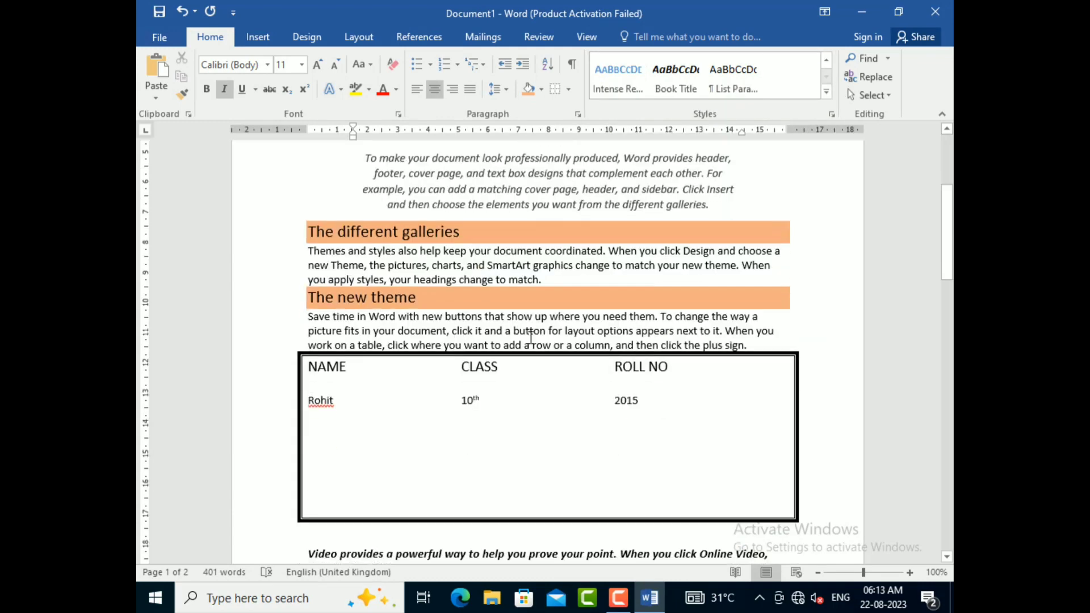
{"action": "scroll", "coordinate": [531, 337], "scroll_direction": "up", "scroll_amount": 5}
{"action": "triple_click", "coordinate": [371, 328]}
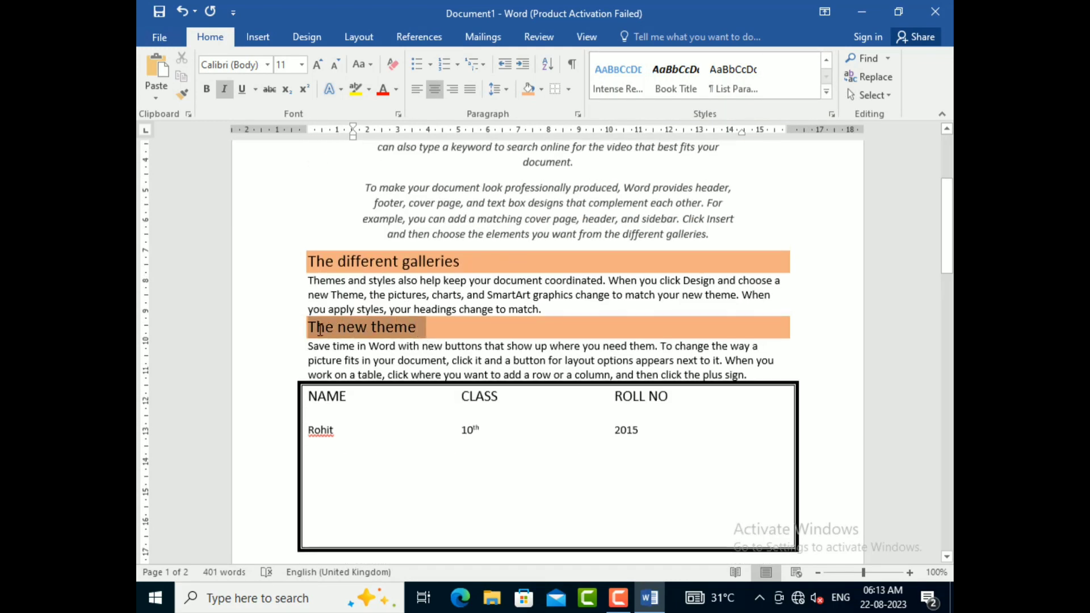
{"action": "left_click", "coordinate": [826, 92]}
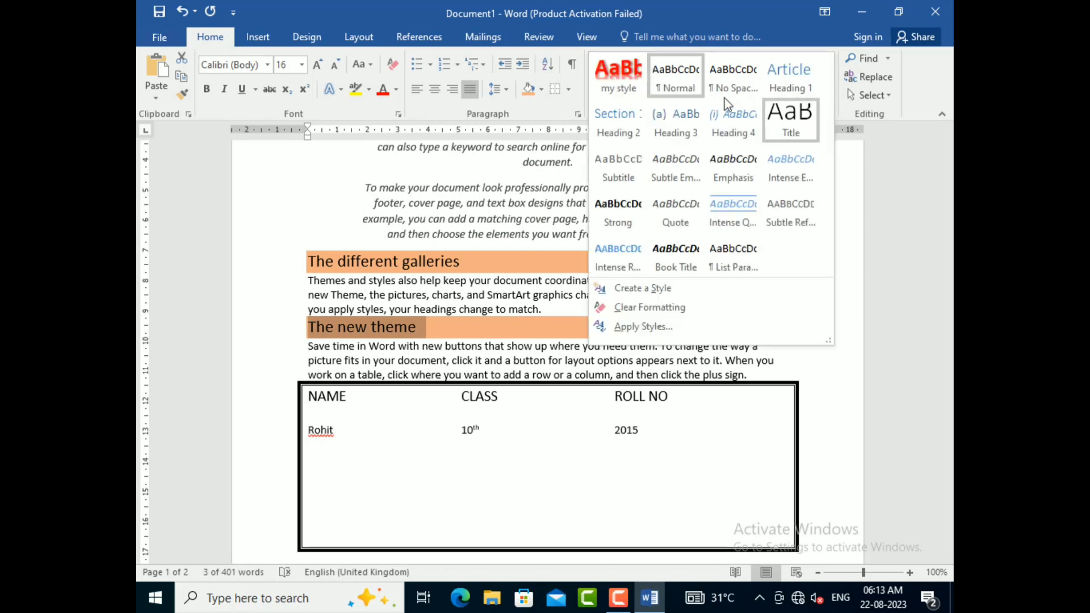
{"action": "left_click", "coordinate": [618, 76]}
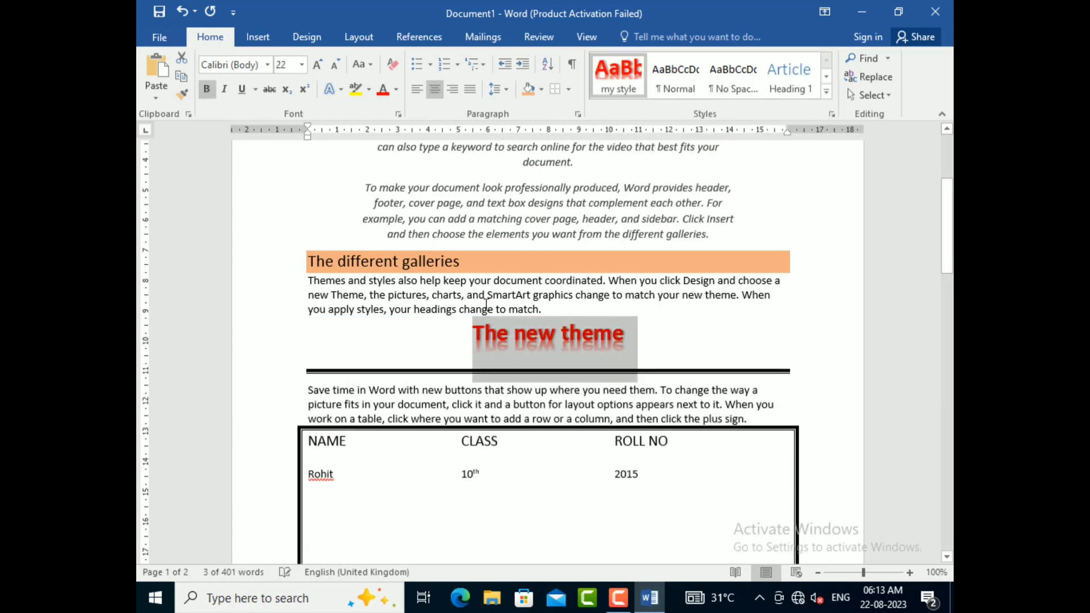
{"action": "left_click", "coordinate": [474, 294]}
{"action": "scroll", "coordinate": [482, 296], "scroll_direction": "up", "scroll_amount": 3}
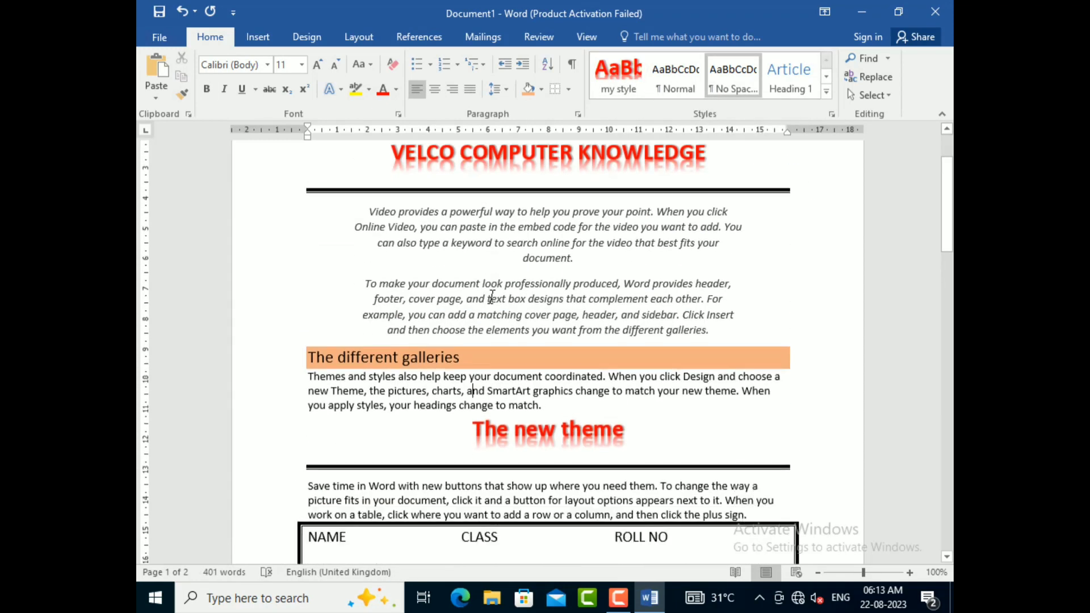
{"action": "scroll", "coordinate": [492, 297], "scroll_direction": "down", "scroll_amount": 2}
{"action": "scroll", "coordinate": [491, 297], "scroll_direction": "up", "scroll_amount": 4}
{"action": "scroll", "coordinate": [492, 297], "scroll_direction": "up", "scroll_amount": 1}
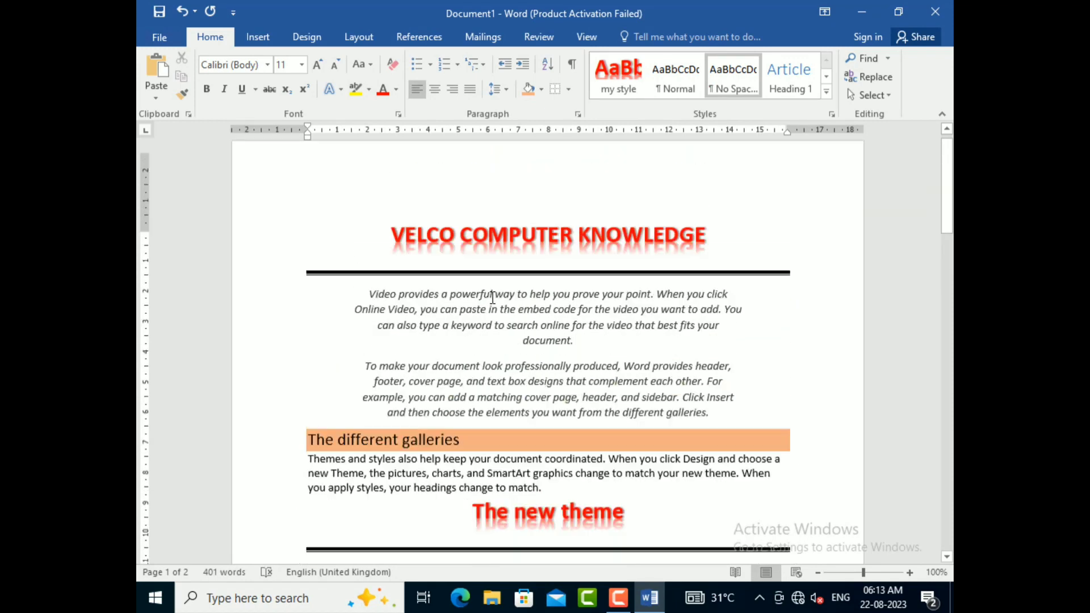